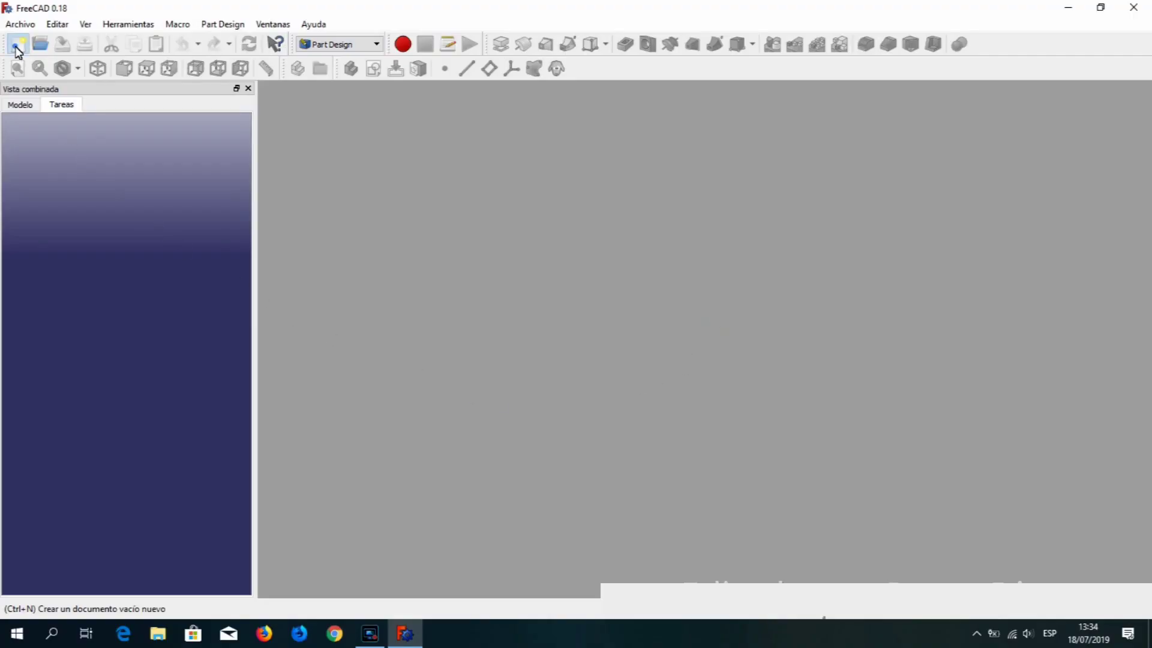
Create a new document with a body and open an empty sketch on XY_Plane.
{"action": "left_click", "coordinate": [18, 45]}
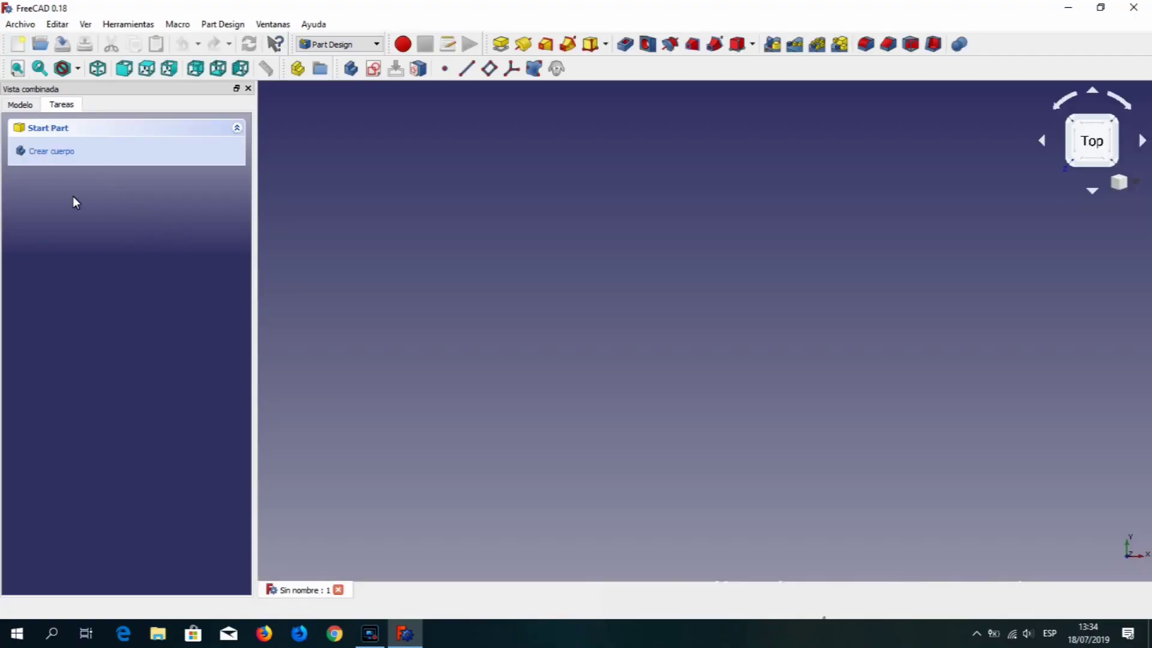
{"action": "left_click", "coordinate": [54, 151]}
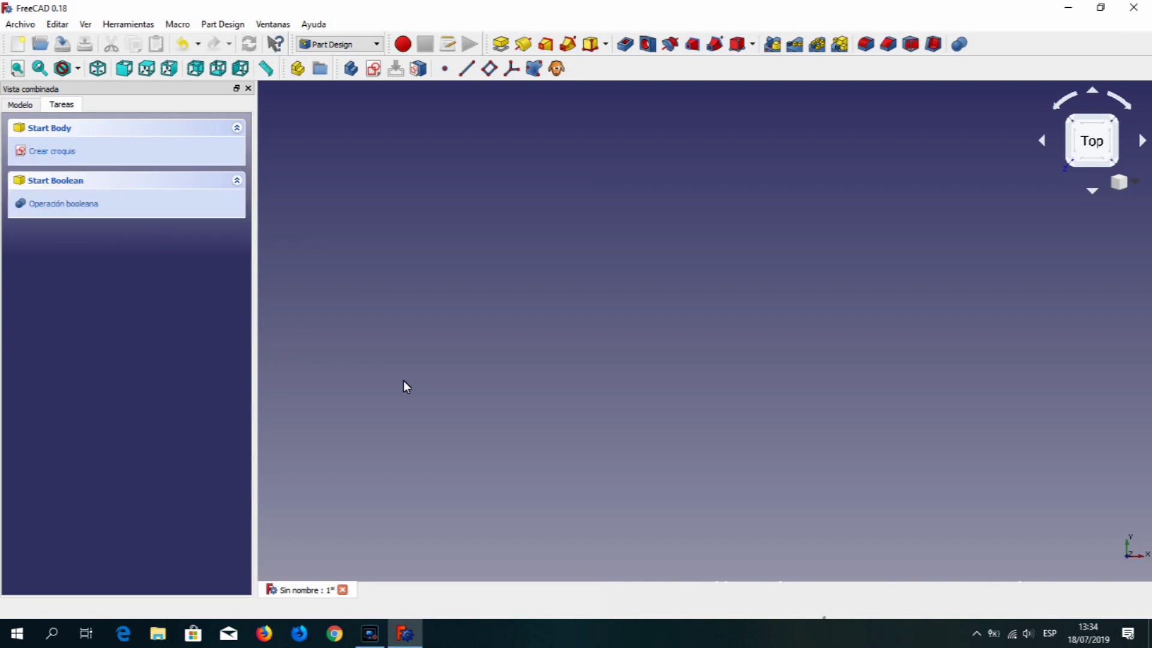
{"action": "left_click", "coordinate": [60, 152]}
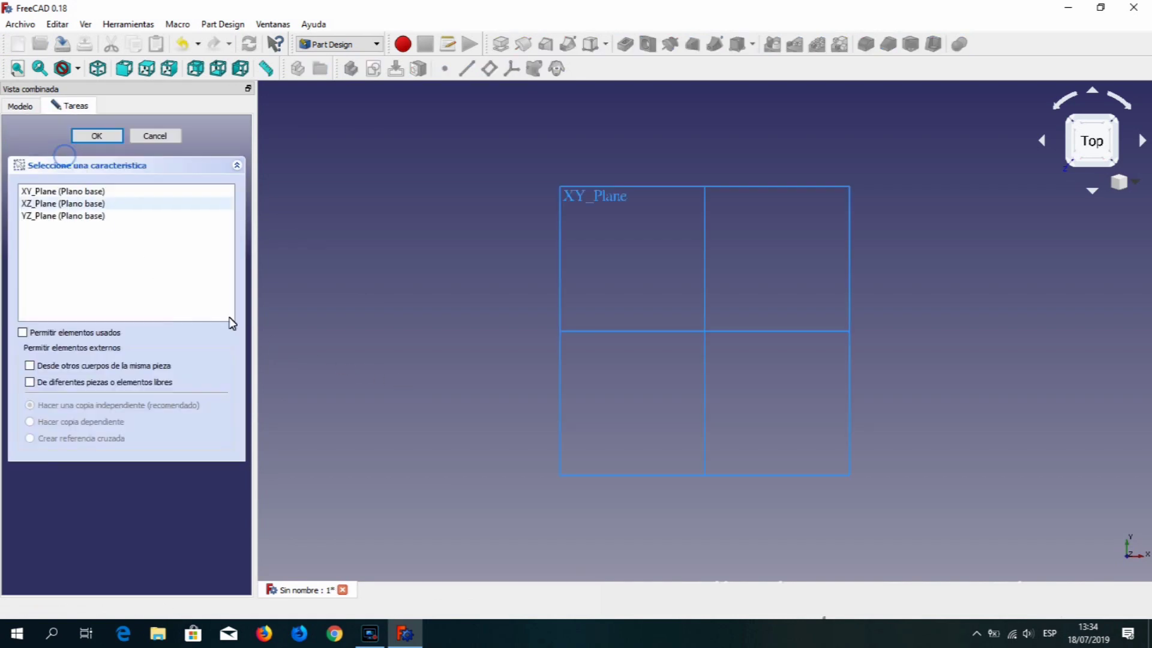
{"action": "left_click", "coordinate": [81, 192]}
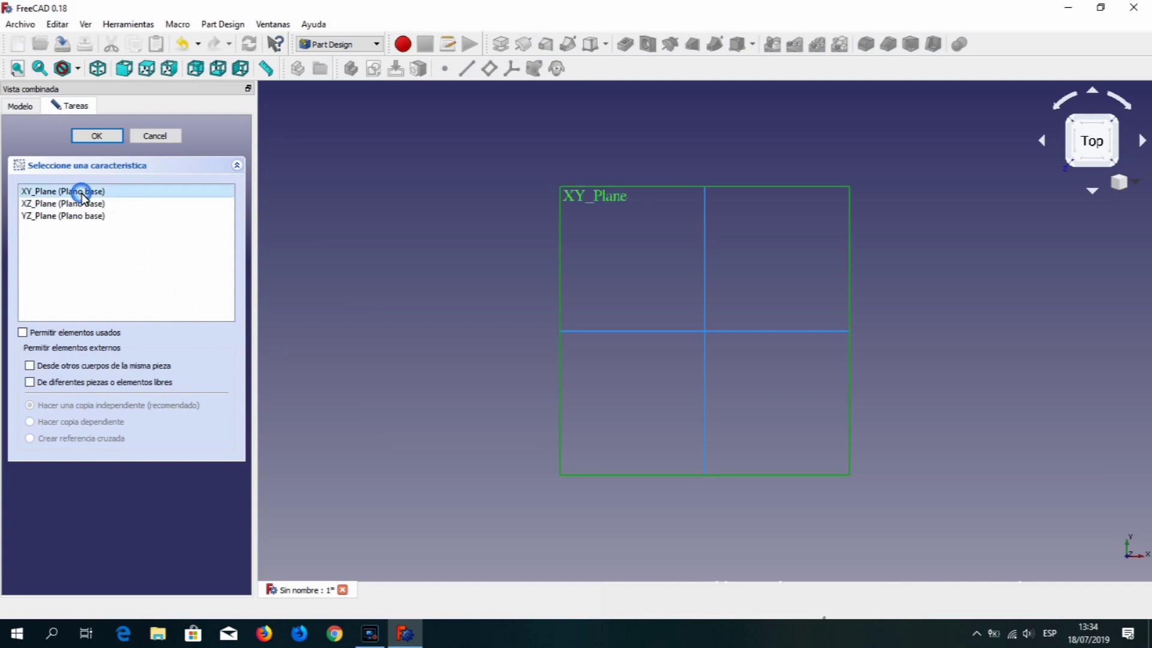
{"action": "left_click", "coordinate": [97, 137]}
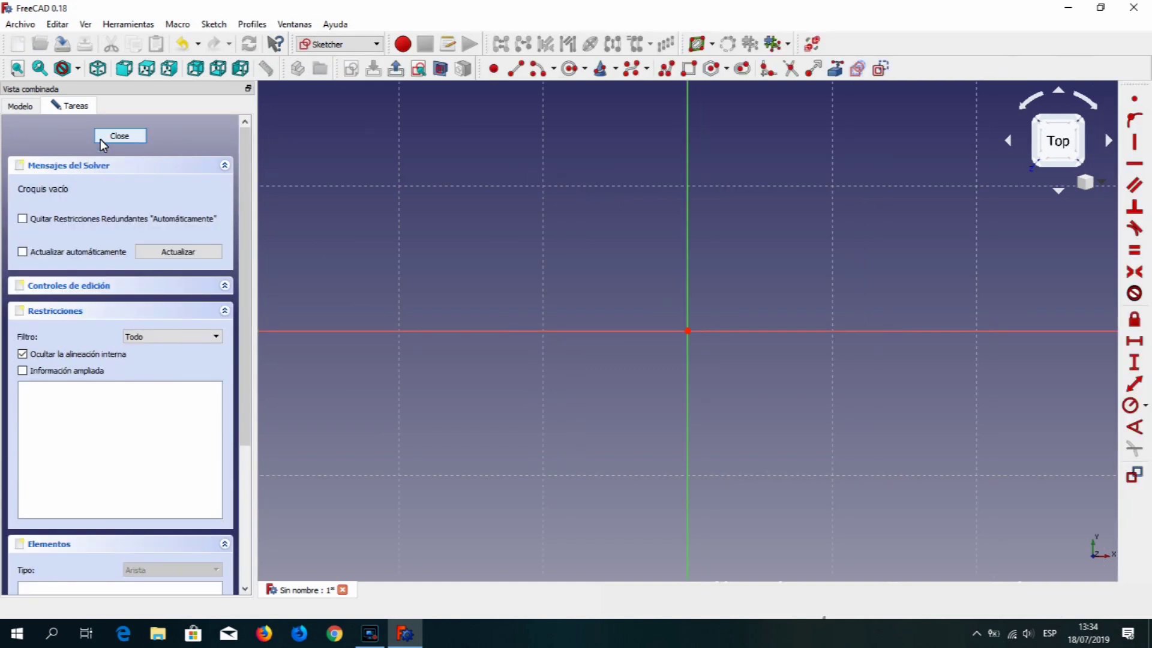
Draw a regular hexagon centred on the sketch origin.
{"action": "left_click", "coordinate": [729, 68]}
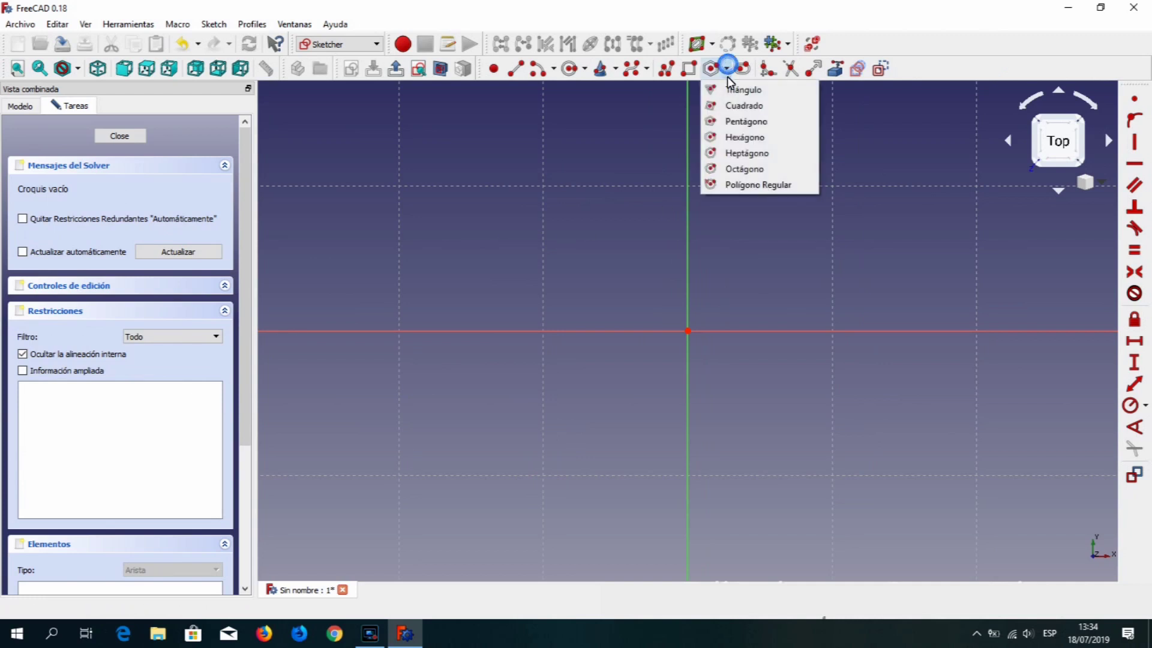
{"action": "left_click", "coordinate": [745, 138]}
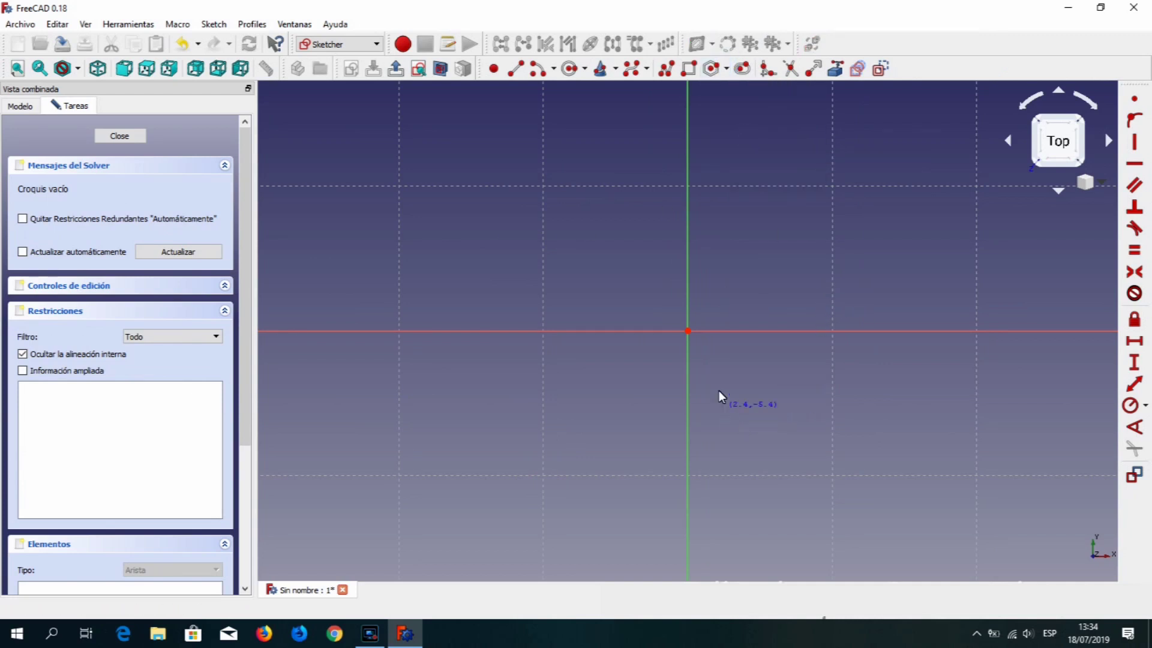
{"action": "left_click", "coordinate": [688, 330]}
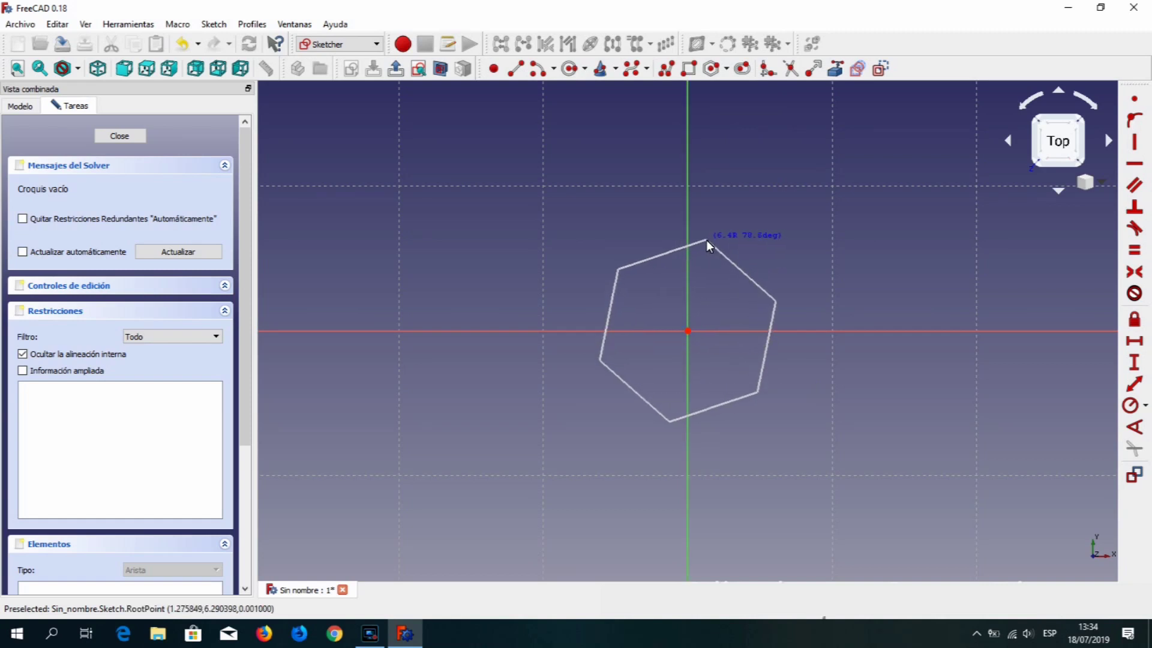
{"action": "left_click", "coordinate": [706, 240]}
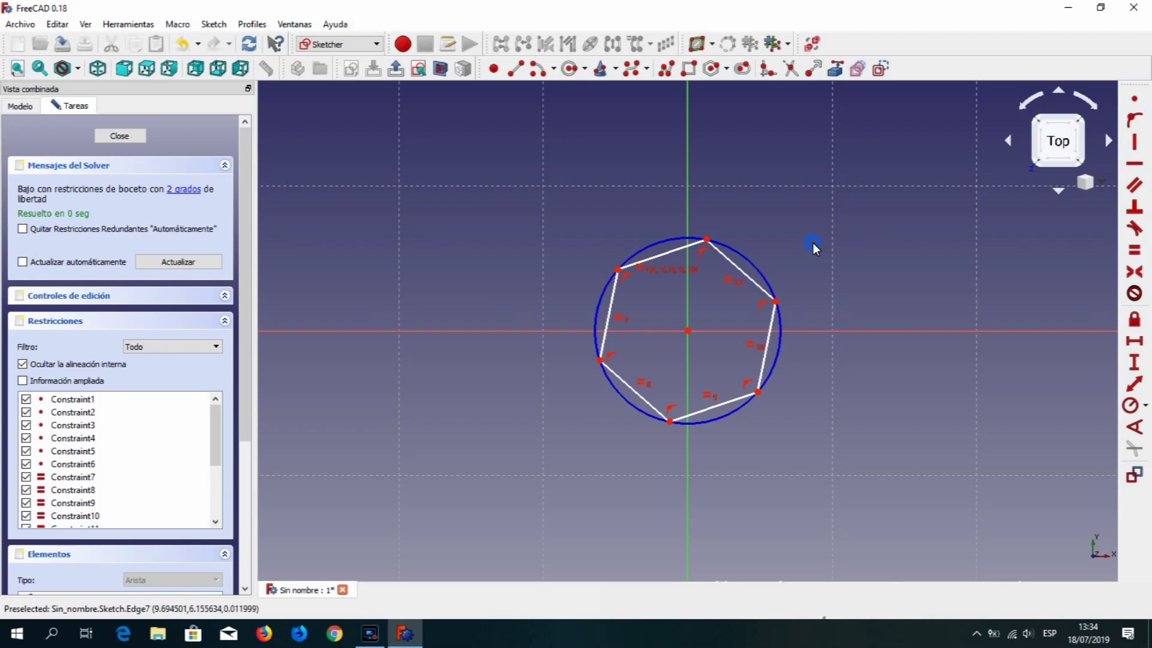
Lock the hexagon's top vertex to the vertical axis, set 6 mm across, and close the sketch.
{"action": "left_click", "coordinate": [708, 240]}
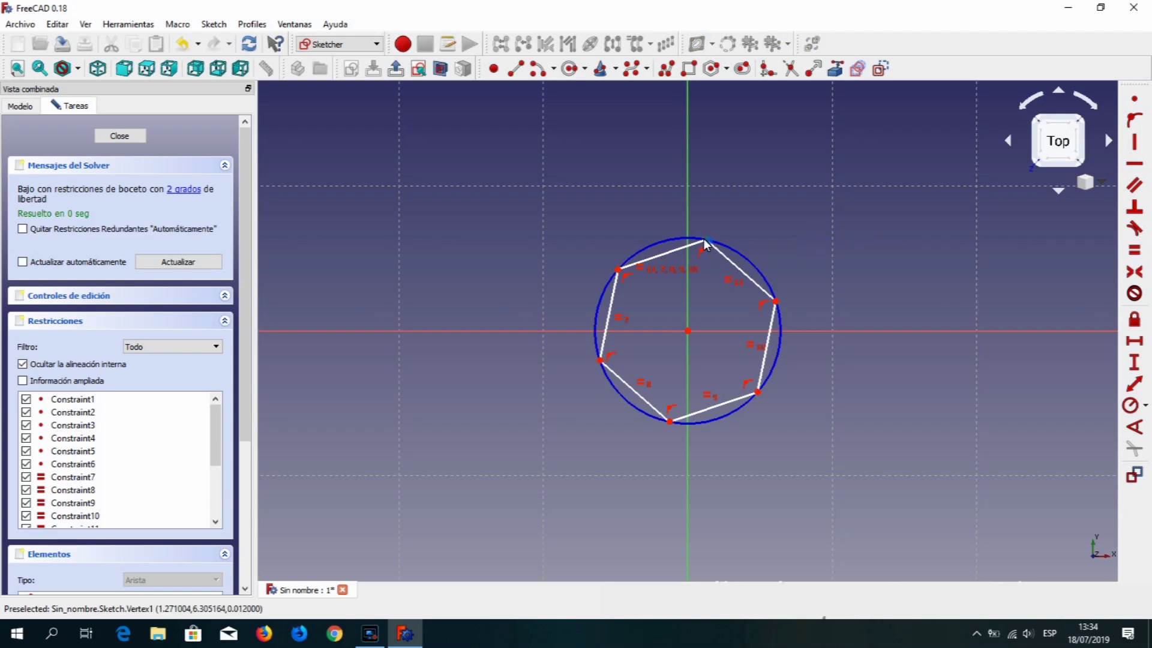
{"action": "left_click", "coordinate": [1134, 120]}
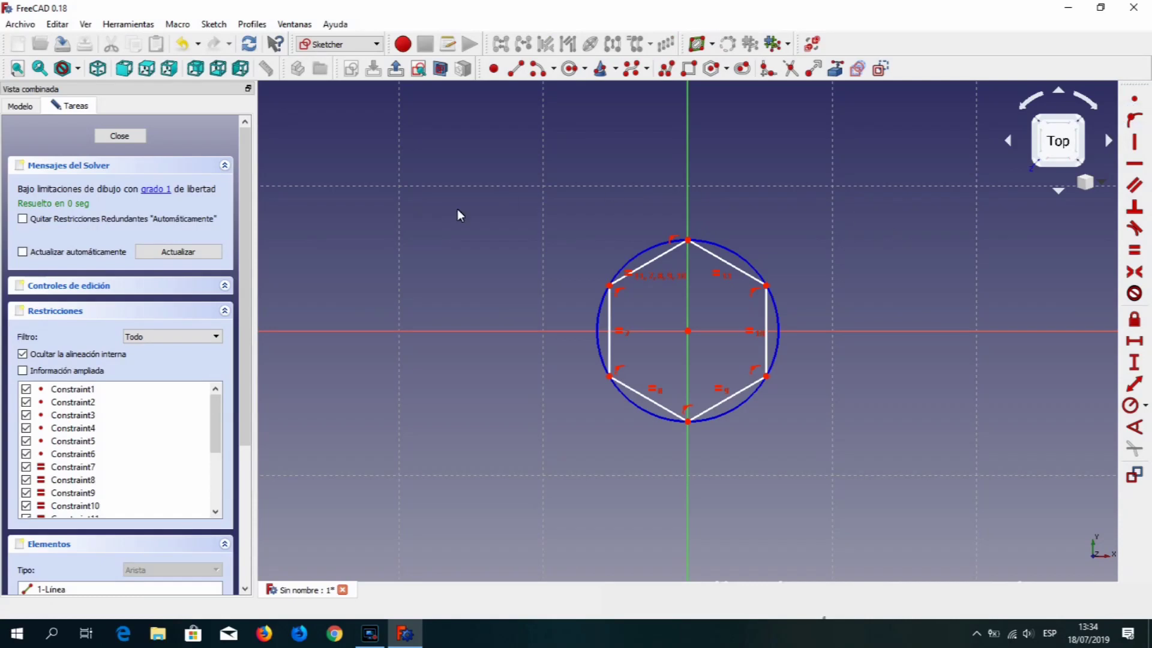
{"action": "left_click", "coordinate": [608, 286]}
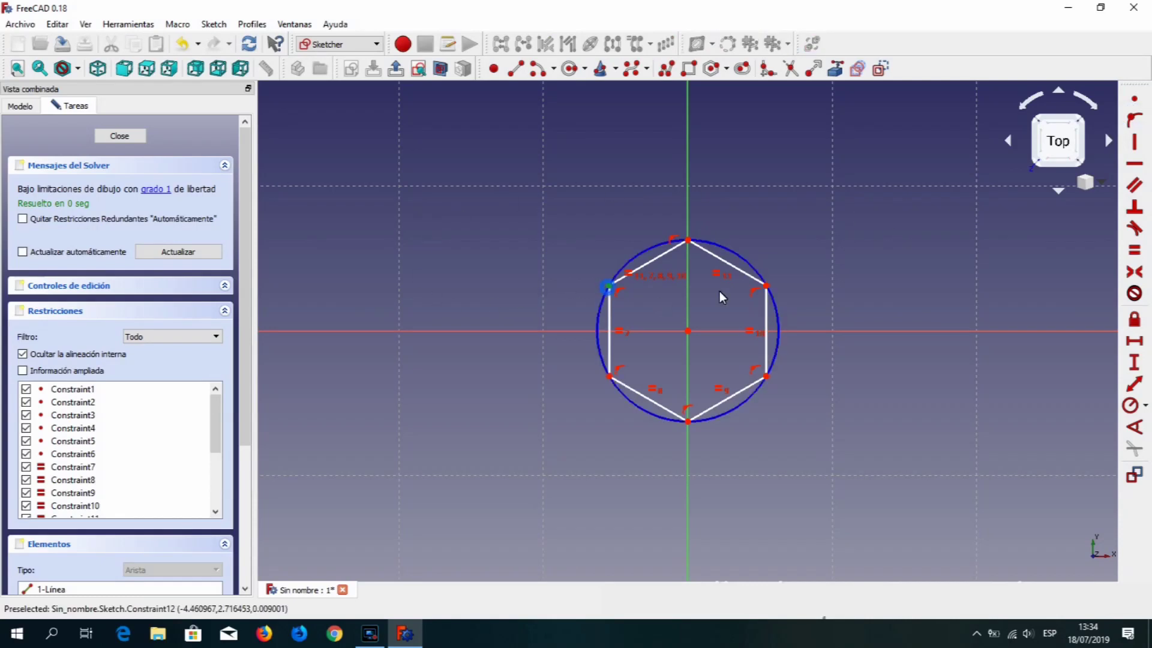
{"action": "left_click", "coordinate": [766, 286]}
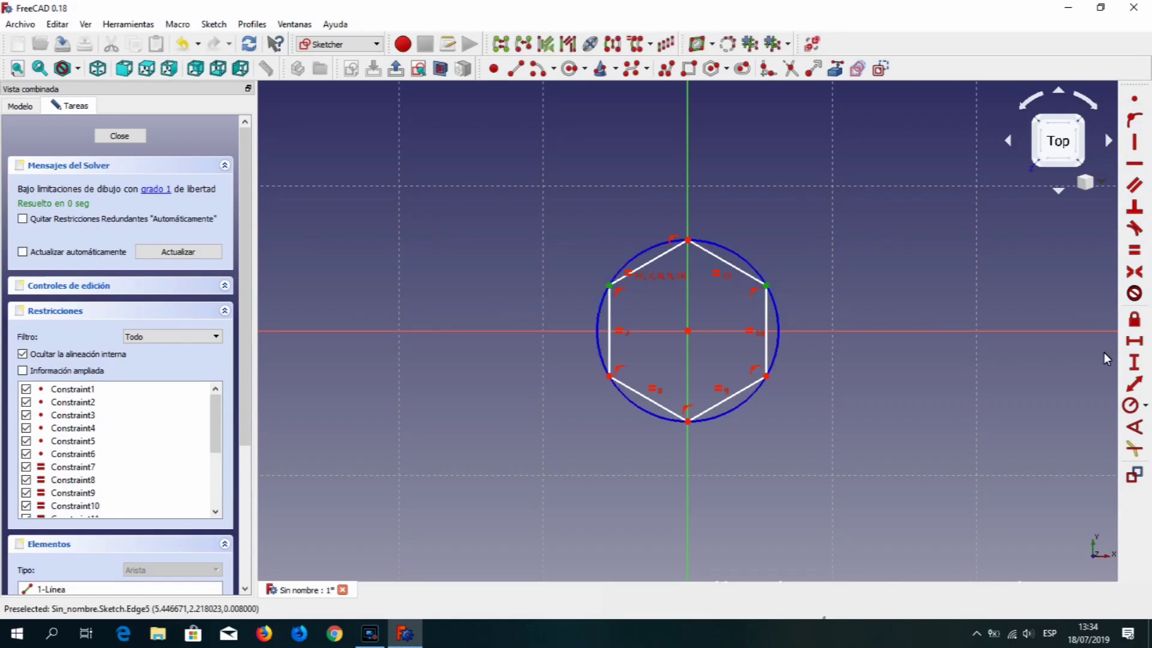
{"action": "left_click", "coordinate": [1133, 340]}
{"action": "type", "text": "6"}
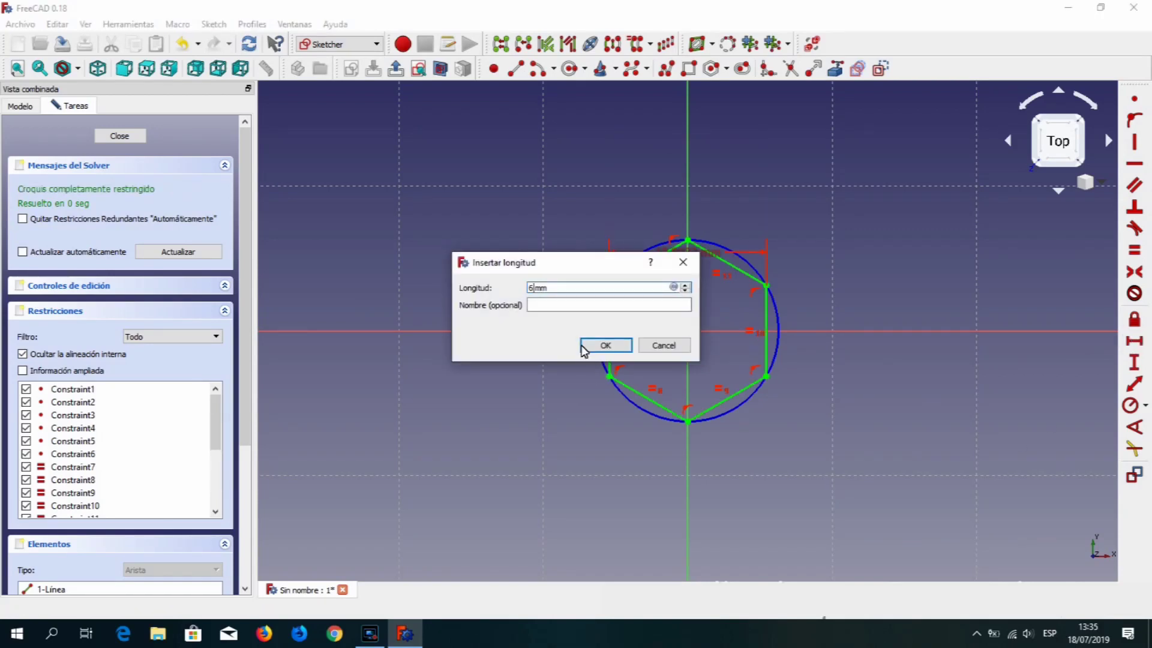
{"action": "left_click", "coordinate": [596, 346]}
{"action": "left_click_drag", "start_coordinate": [696, 277], "coordinate": [794, 262]}
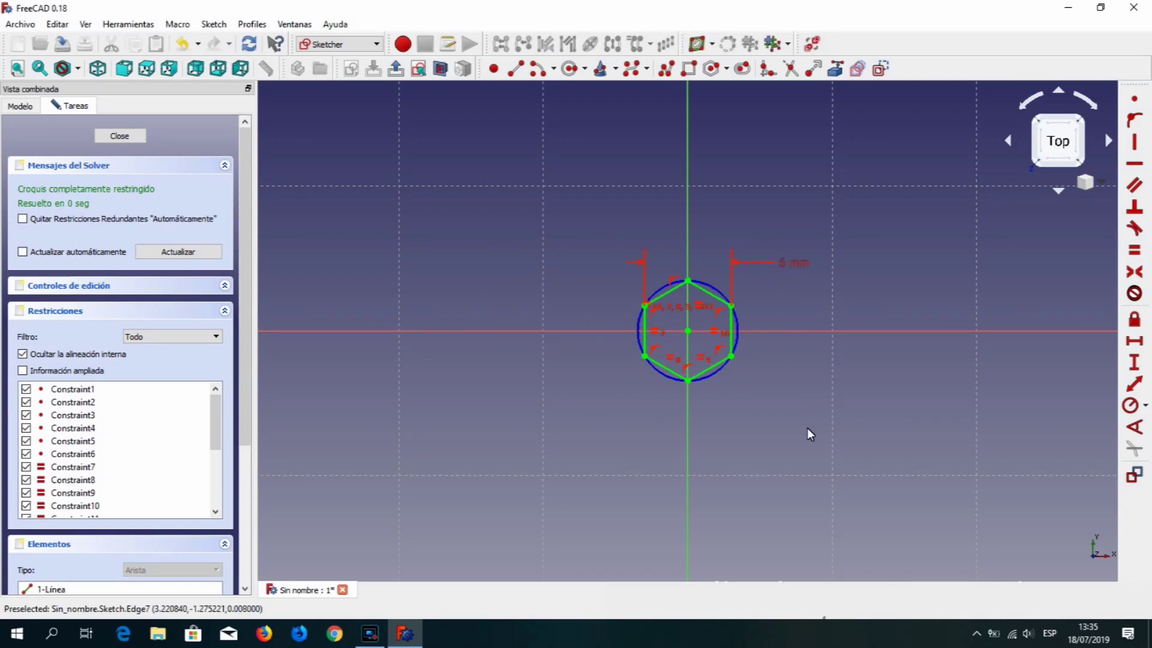
{"action": "left_click", "coordinate": [126, 136]}
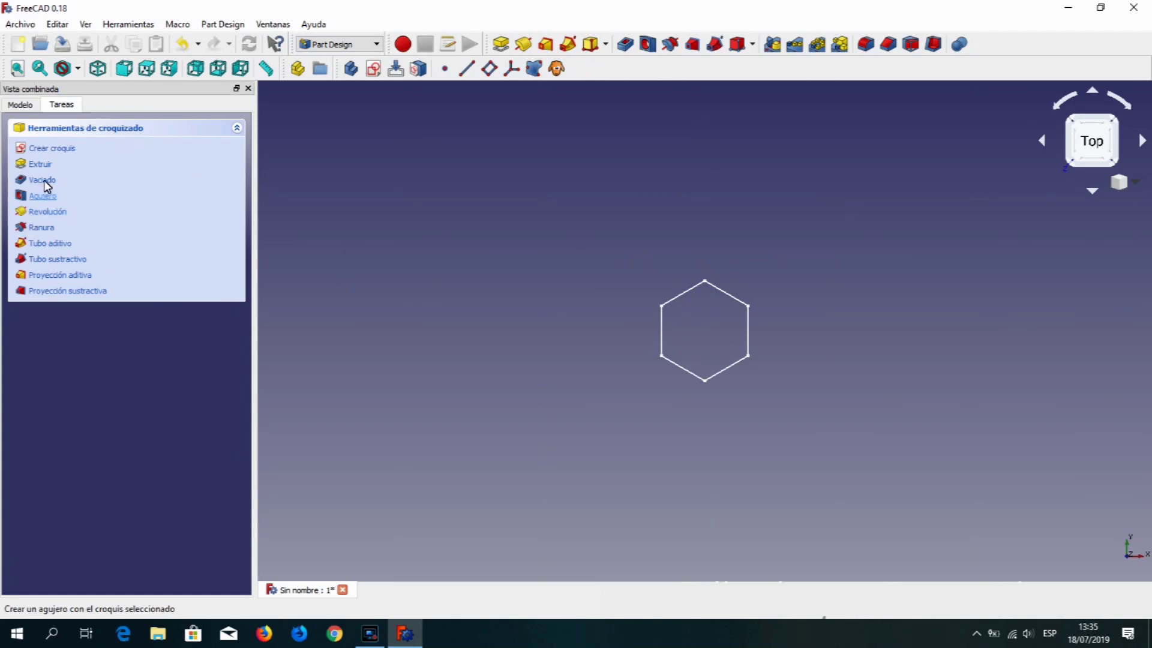
Pad the hexagon 14 mm, symmetric to the sketch plane, and select the resulting Pad.
{"action": "left_click", "coordinate": [40, 164]}
{"action": "middle_click_drag", "start_coordinate": [629, 380], "coordinate": [677, 270]}
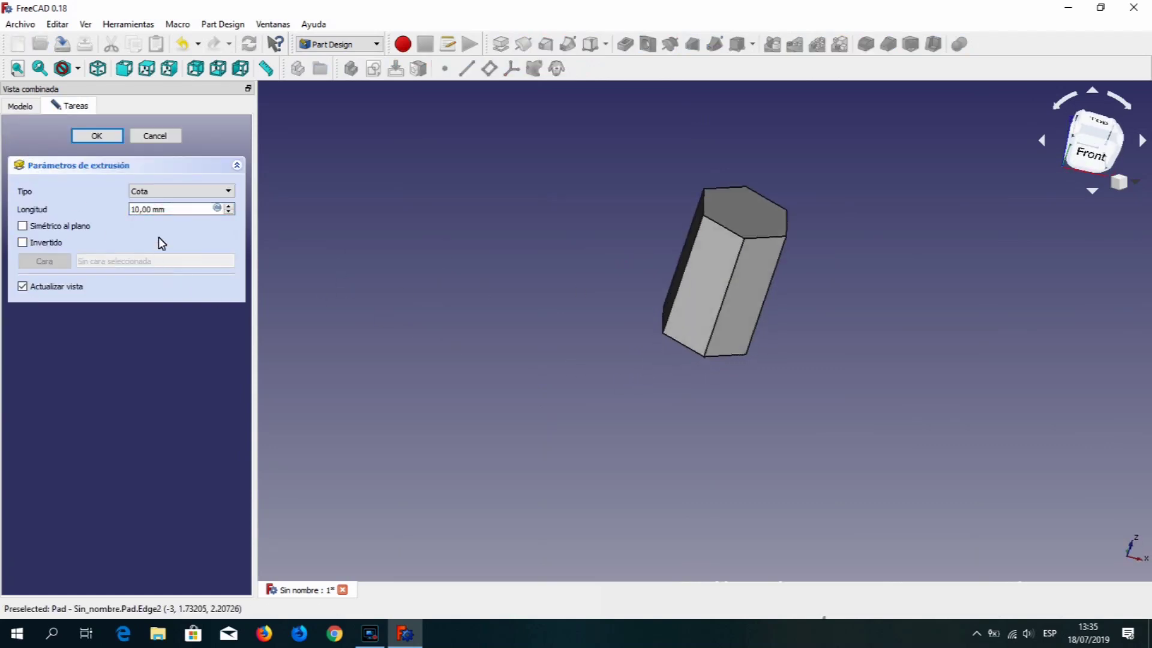
{"action": "left_click_drag", "start_coordinate": [180, 210], "coordinate": [26, 213]}
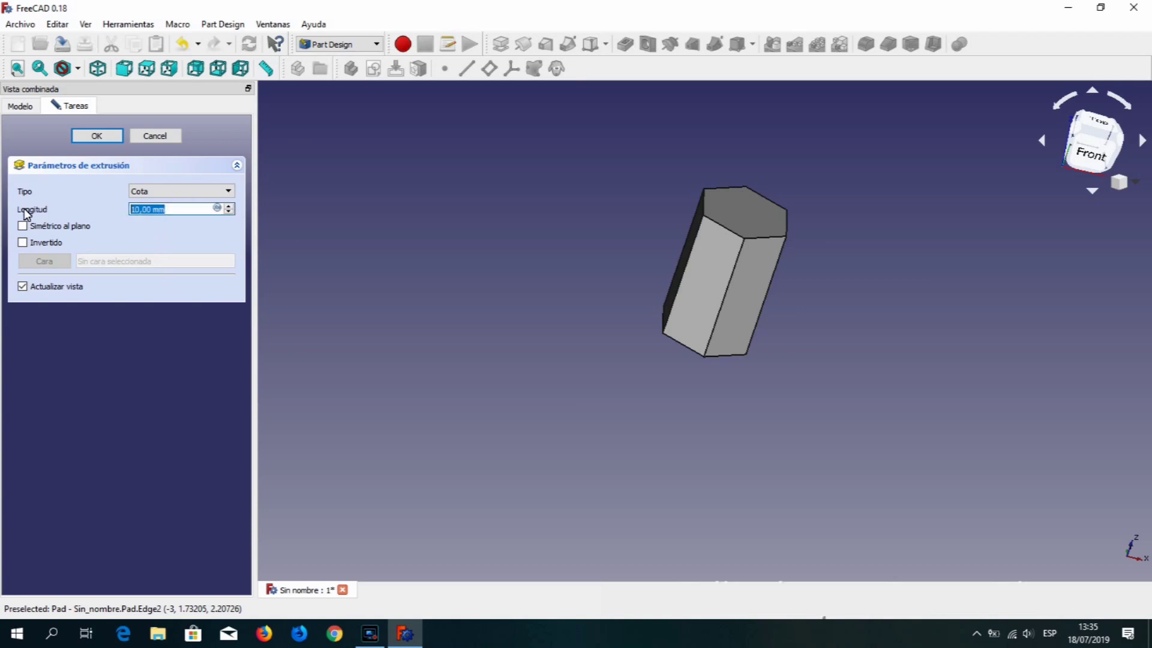
{"action": "type", "text": "14"}
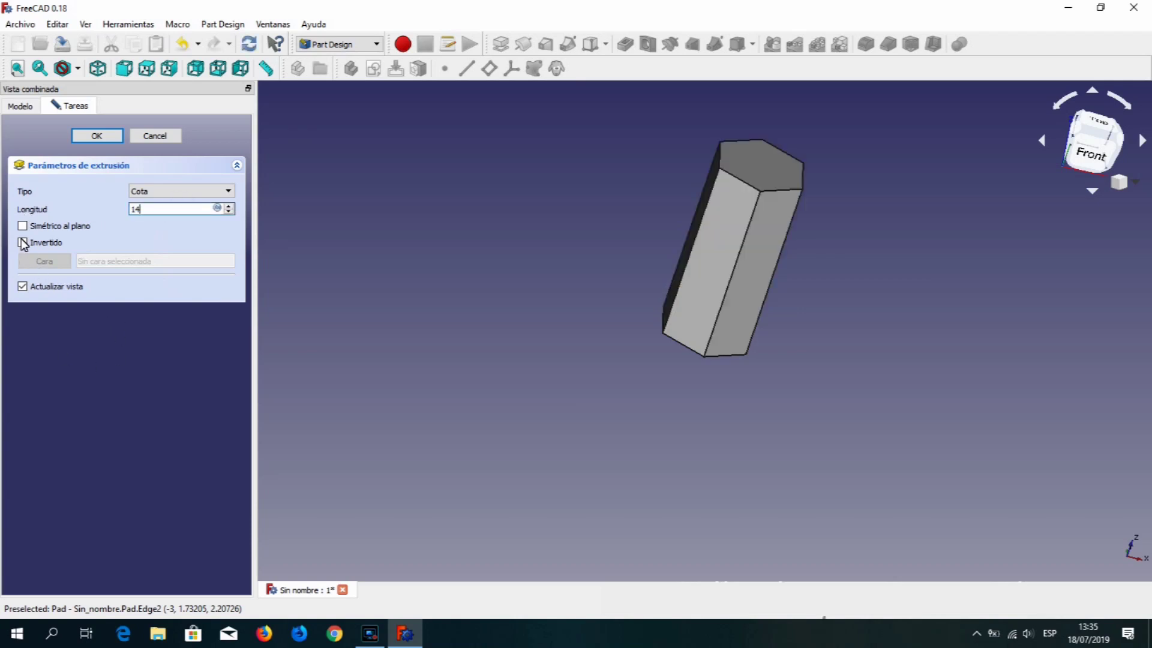
{"action": "left_click", "coordinate": [23, 226]}
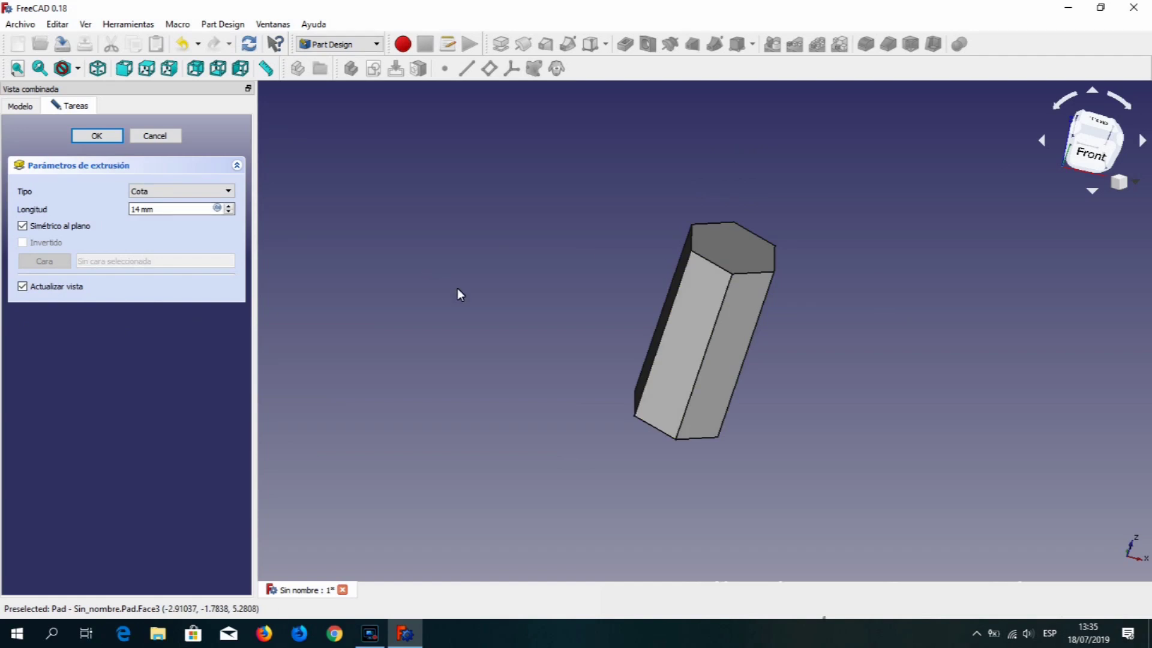
{"action": "left_click", "coordinate": [99, 137]}
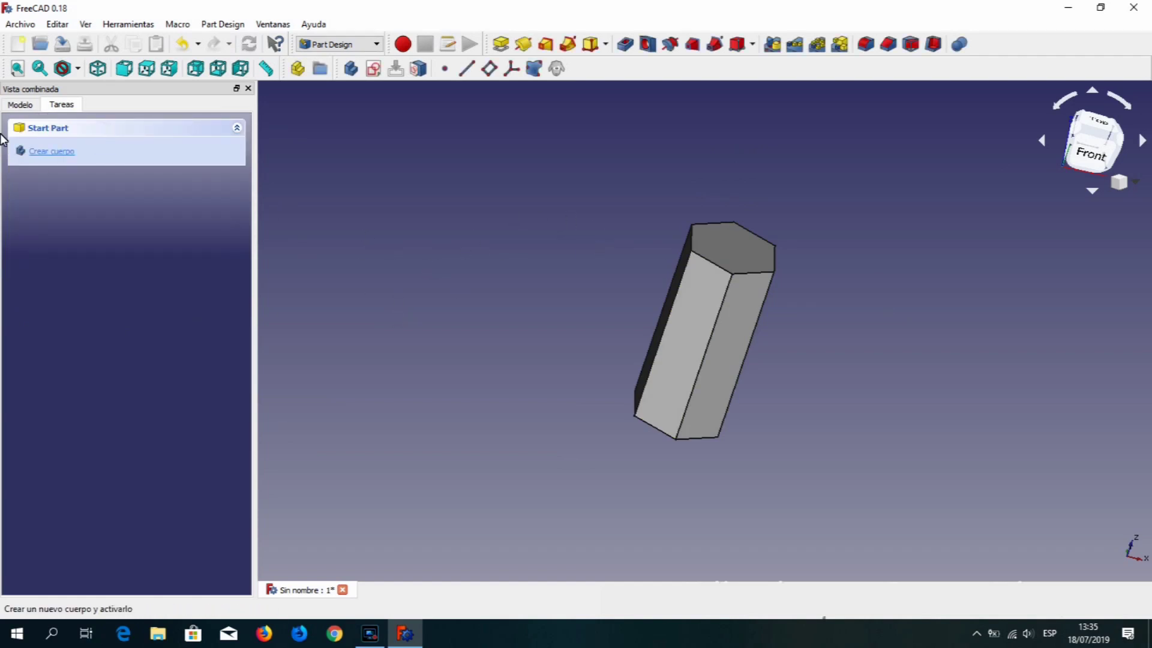
{"action": "left_click", "coordinate": [19, 104]}
{"action": "left_click", "coordinate": [67, 189]}
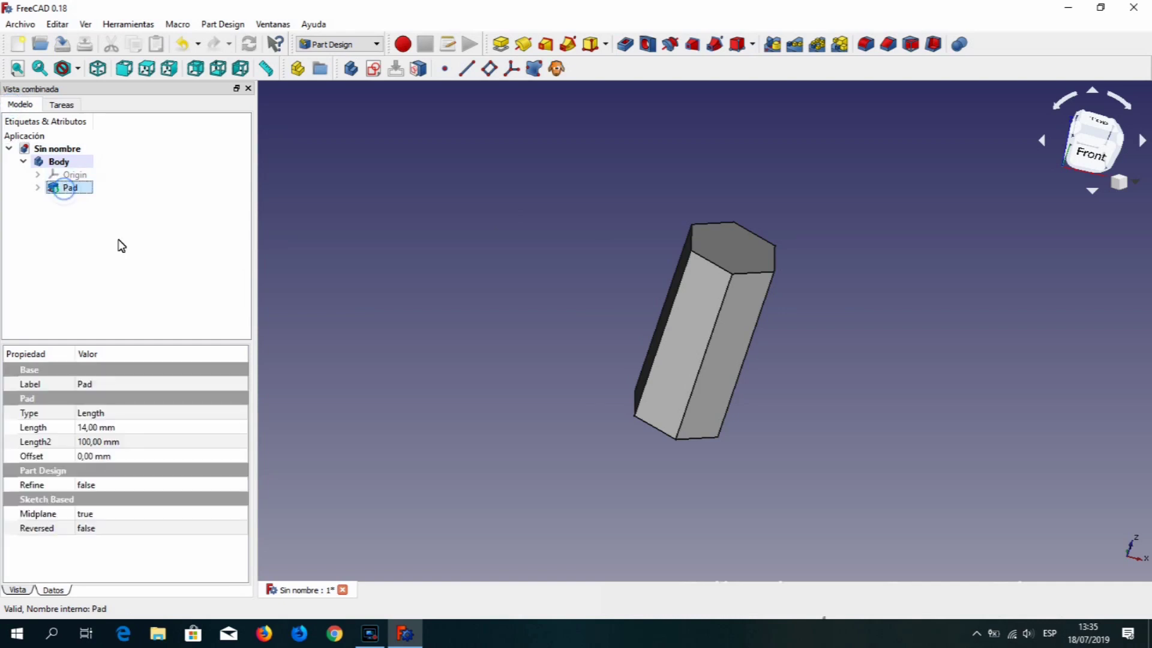
Open a new sketch on the YZ plane with the body shown as wireframe.
{"action": "left_click", "coordinate": [371, 69]}
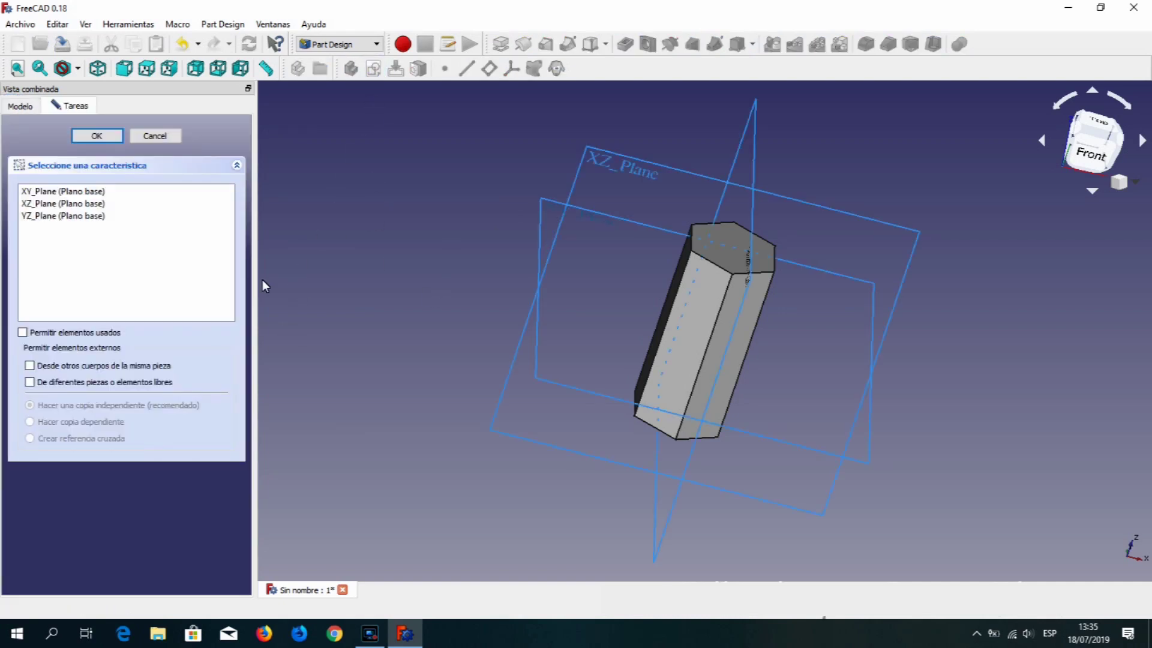
{"action": "left_click", "coordinate": [93, 216]}
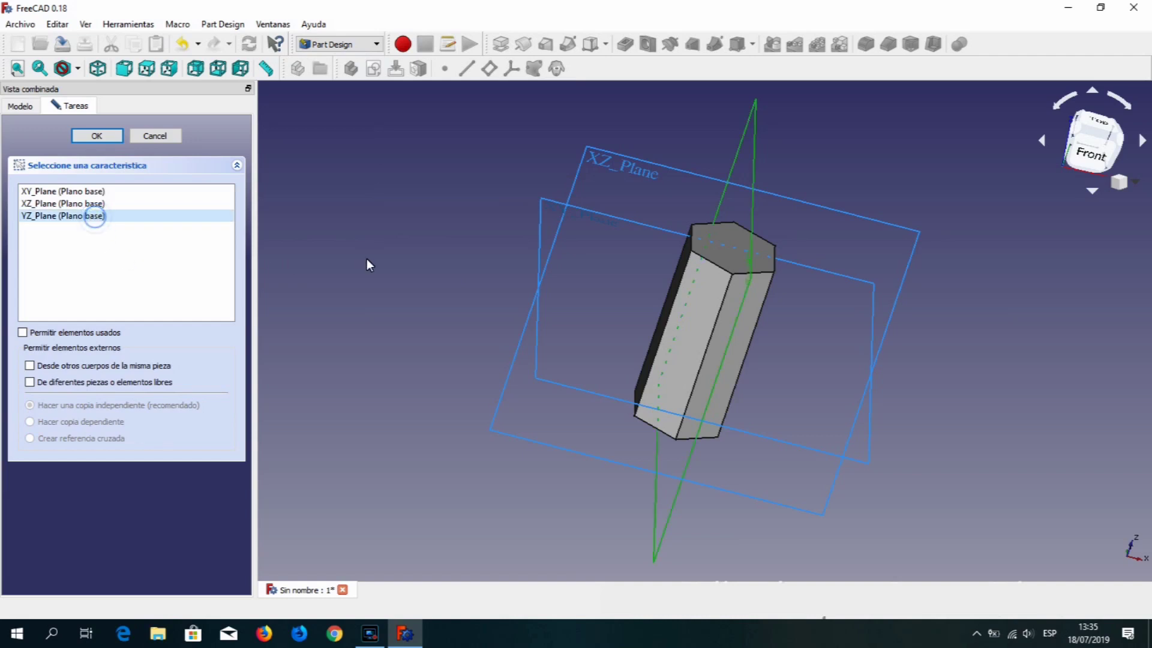
{"action": "left_click", "coordinate": [110, 139]}
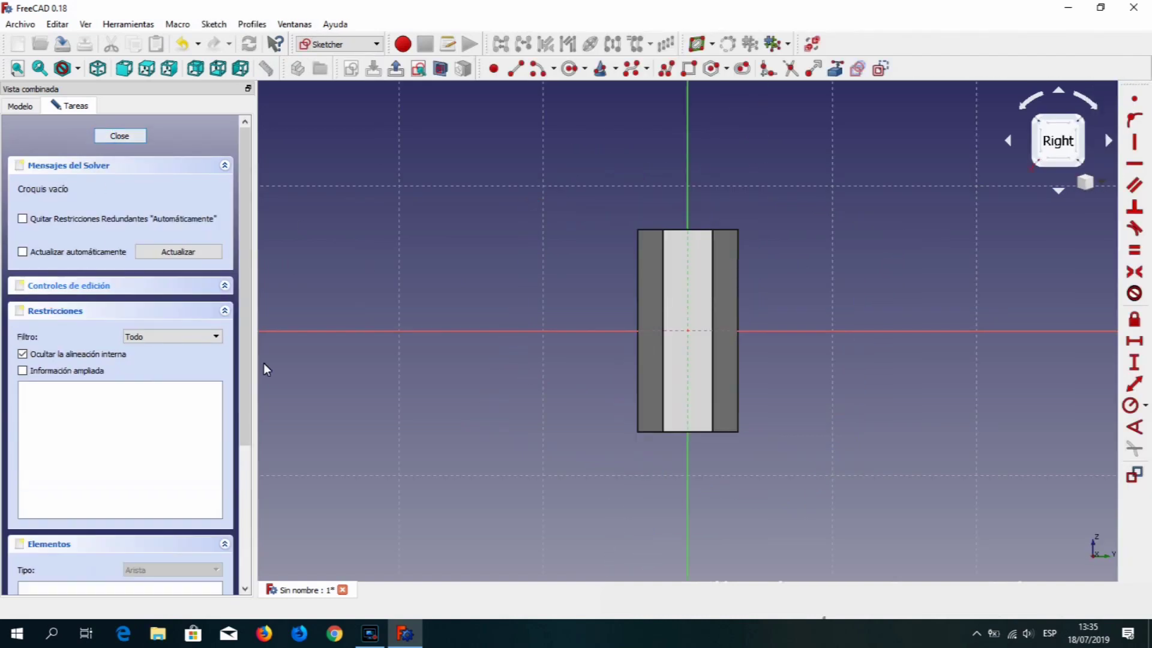
{"action": "left_click", "coordinate": [78, 69]}
{"action": "left_click", "coordinate": [103, 138]}
{"action": "scroll", "coordinate": [773, 214], "scroll_direction": "down", "scroll_amount": 2}
{"action": "scroll", "coordinate": [773, 214], "scroll_direction": "up", "scroll_amount": 2}
{"action": "scroll", "coordinate": [773, 214], "scroll_direction": "up", "scroll_amount": 4}
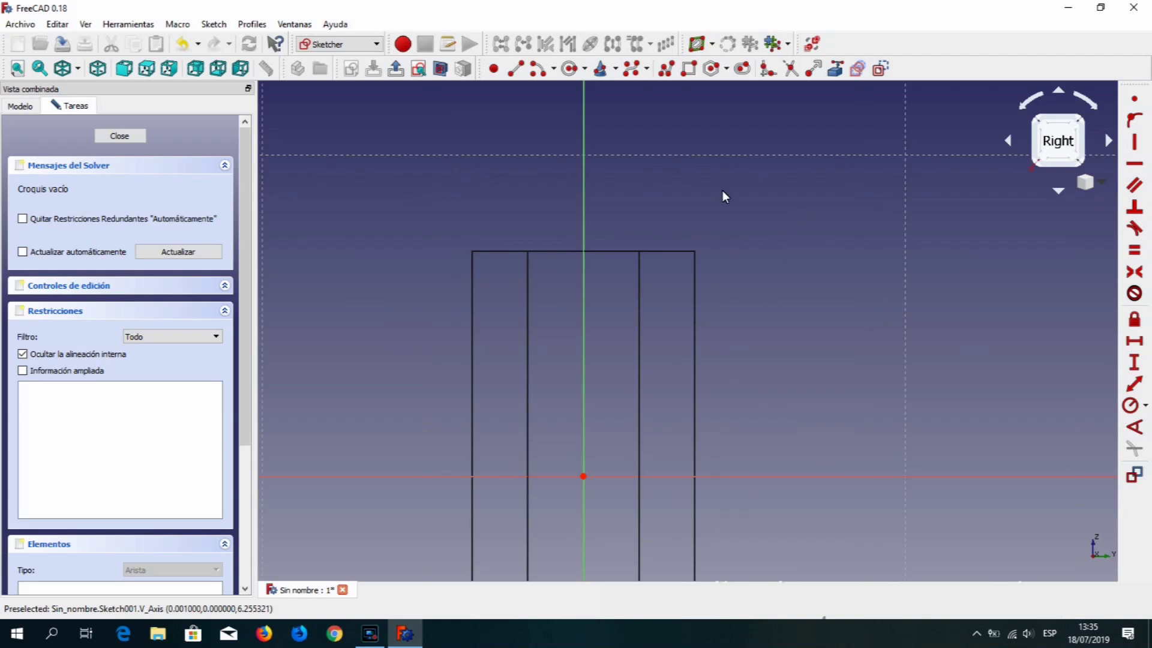
Reference the prism's top-right corner and draw a closed triangle from it.
{"action": "left_click", "coordinate": [834, 69]}
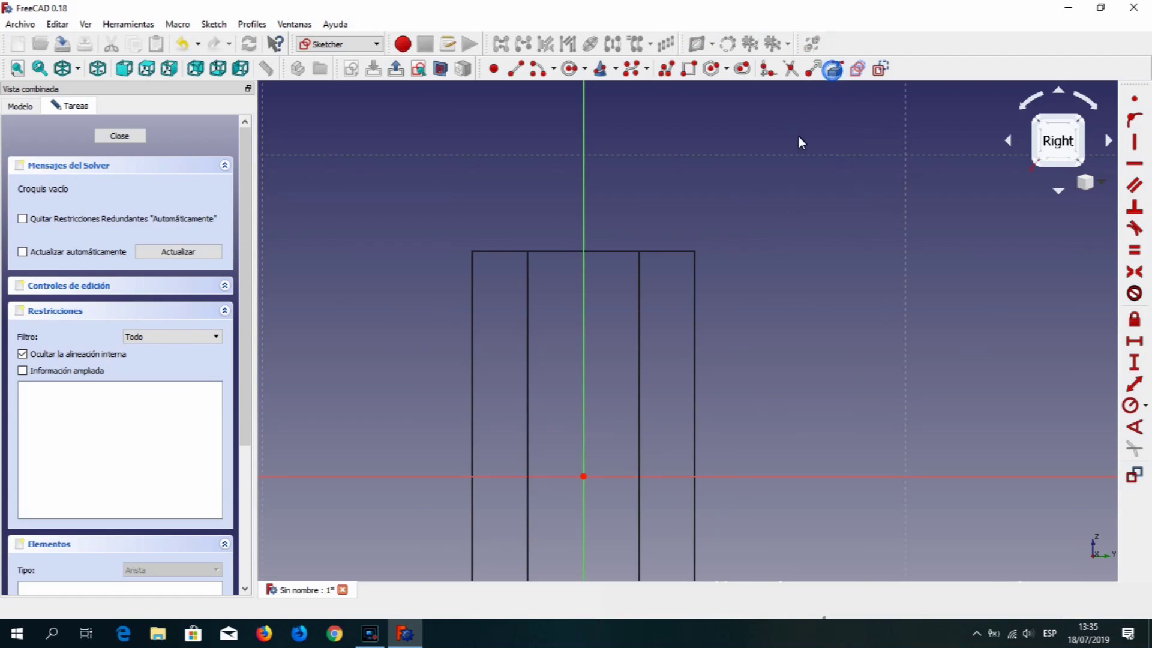
{"action": "left_click", "coordinate": [696, 252]}
{"action": "left_click", "coordinate": [787, 223]}
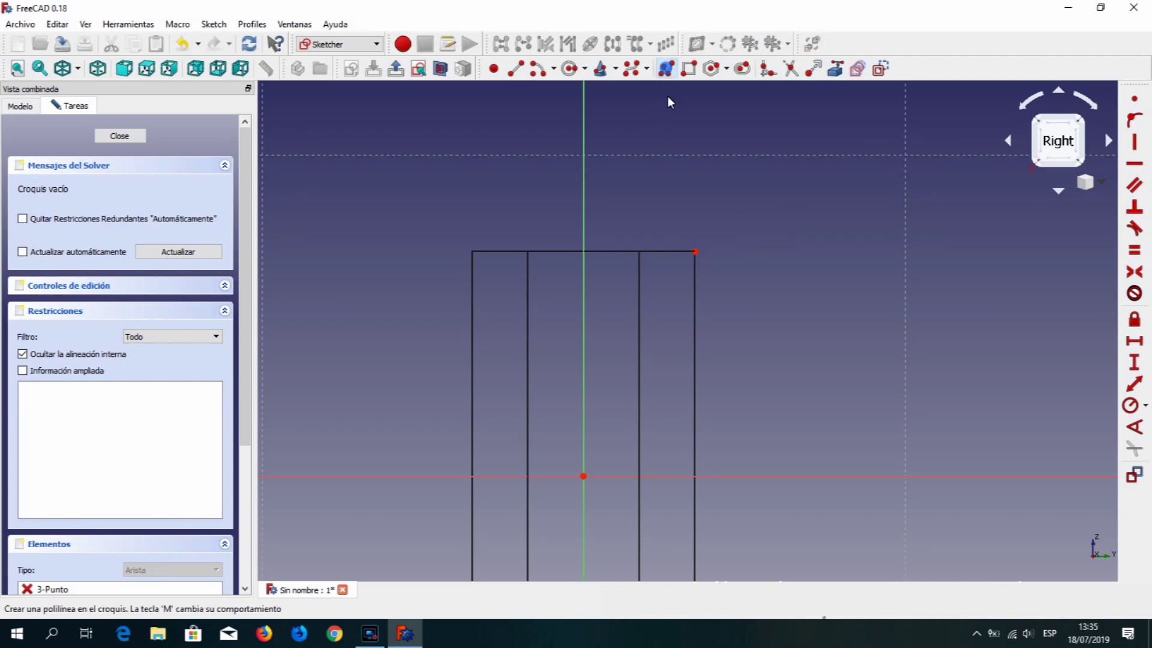
{"action": "left_click", "coordinate": [694, 293]}
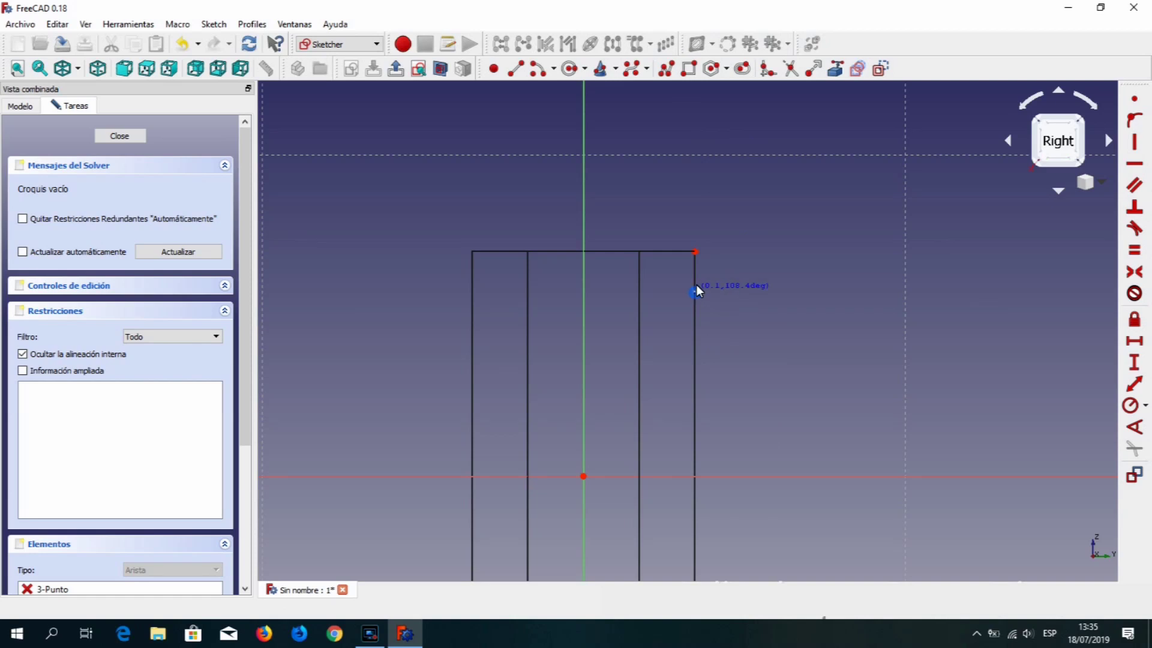
{"action": "left_click", "coordinate": [693, 255]}
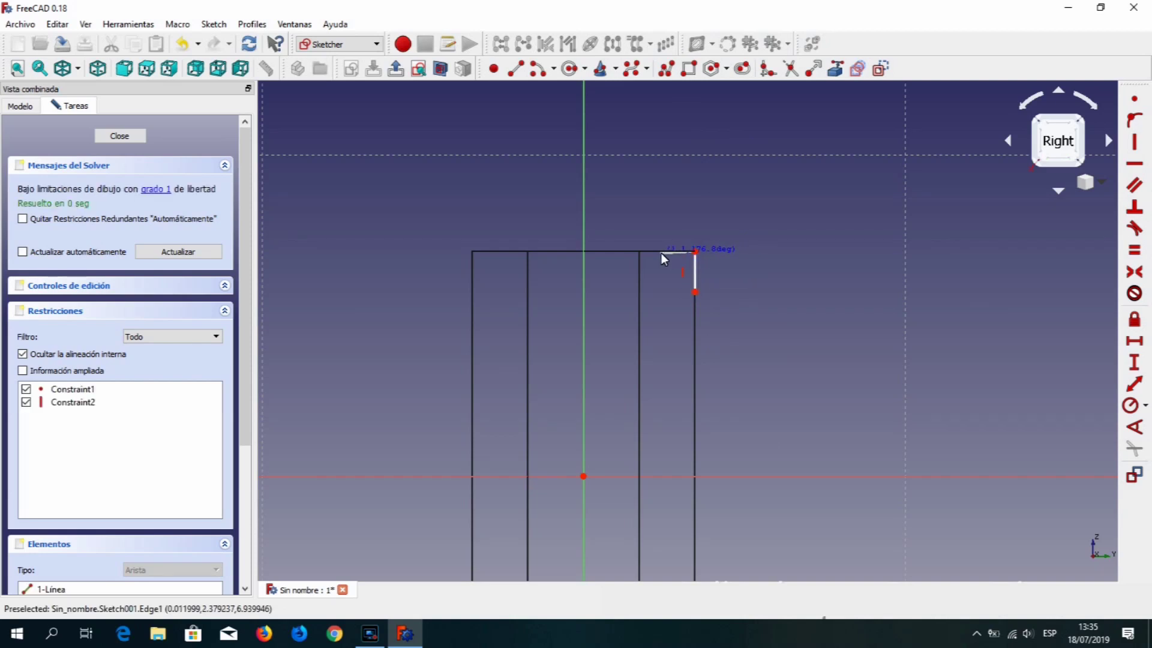
{"action": "left_click", "coordinate": [663, 251]}
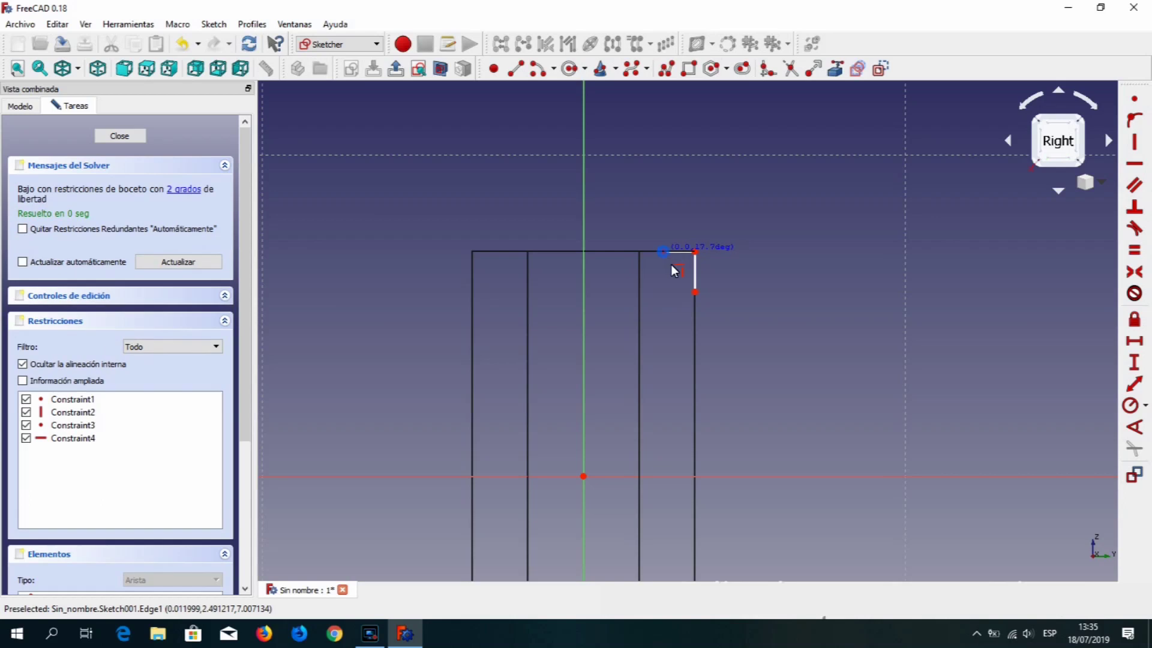
{"action": "left_click", "coordinate": [696, 292]}
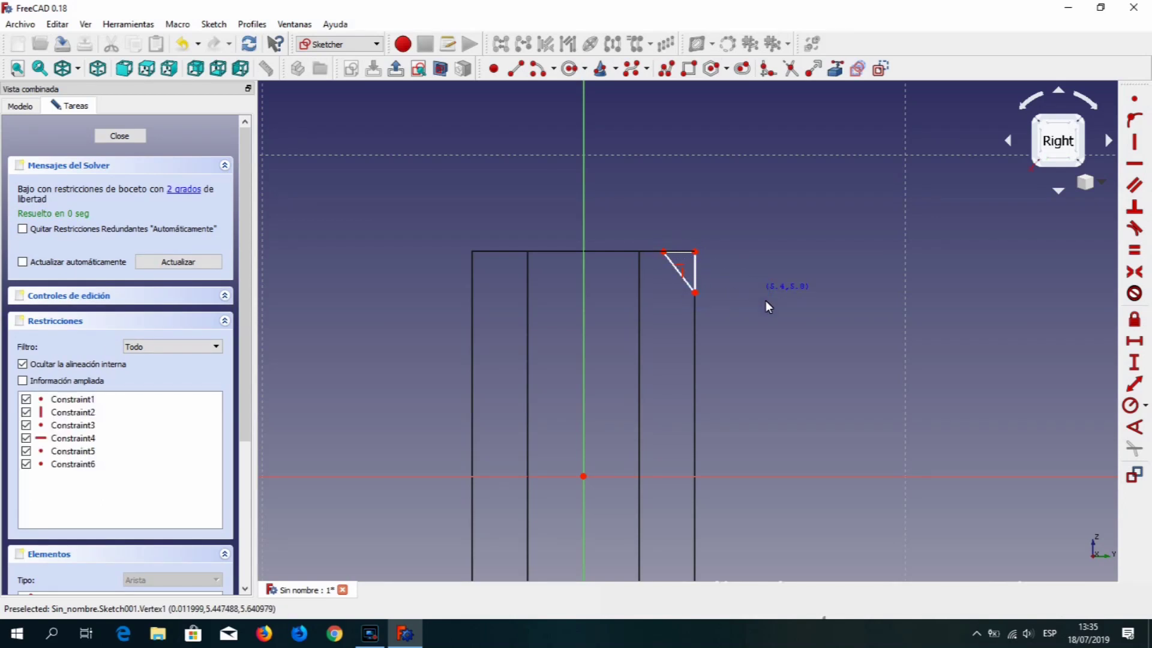
{"action": "right_click", "coordinate": [829, 318]}
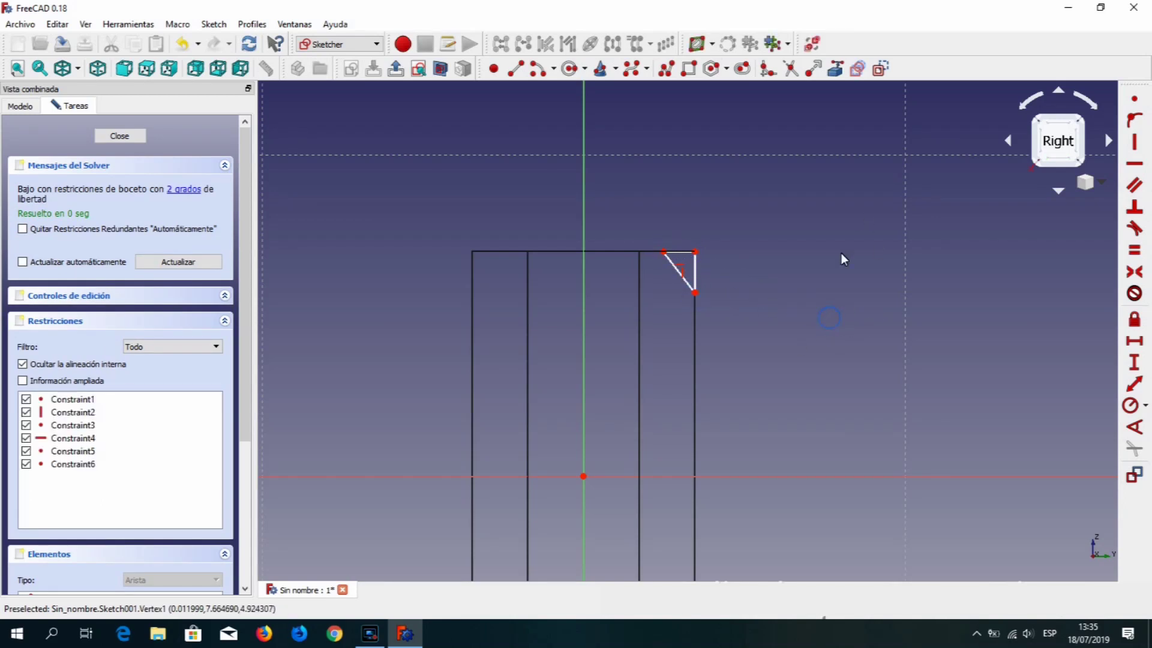
Constrain the triangle to 1 mm vertical side and 0,8 mm horizontal top.
{"action": "left_click", "coordinate": [695, 269]}
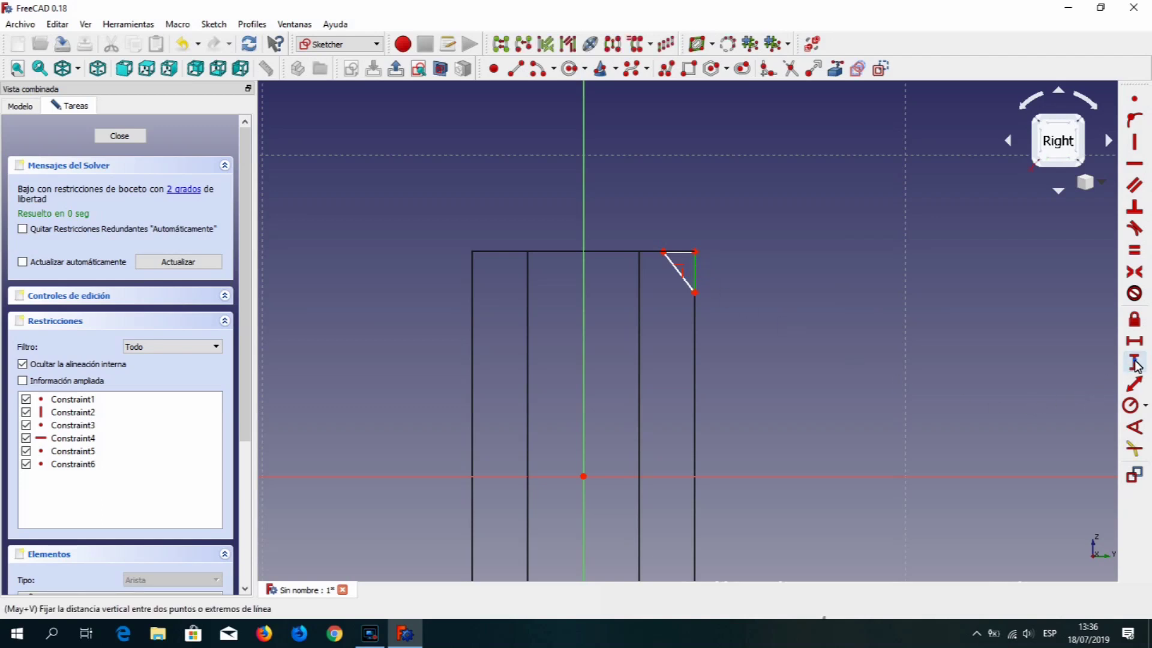
{"action": "left_click", "coordinate": [1134, 362]}
{"action": "type", "text": "1mm"}
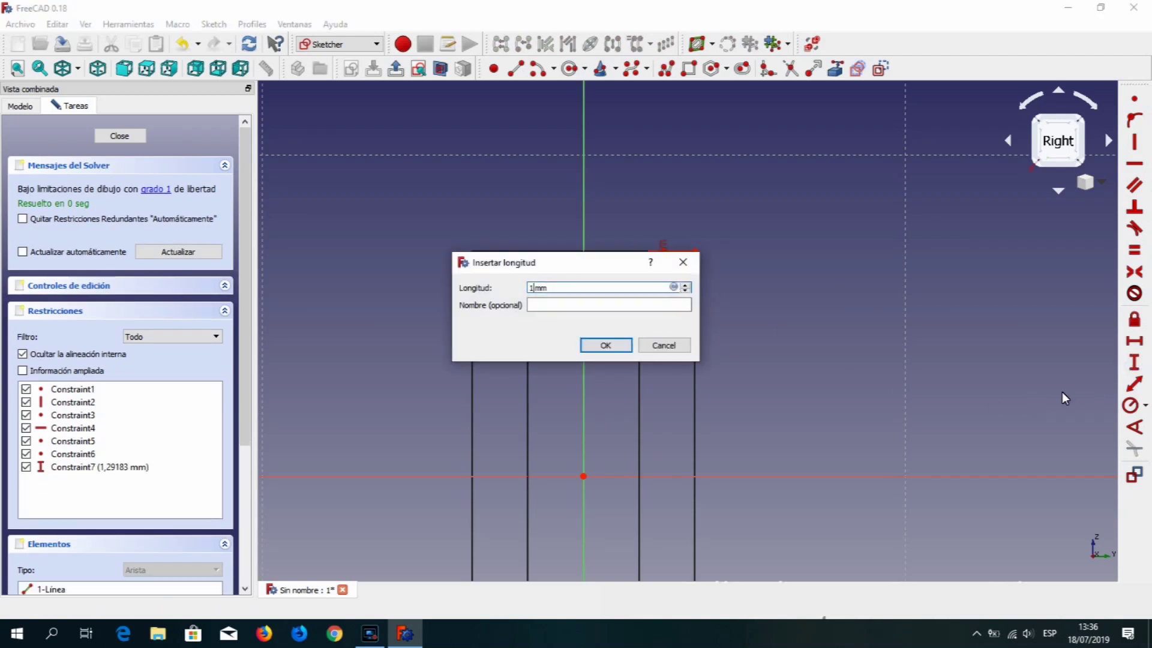
{"action": "key", "text": "Return"}
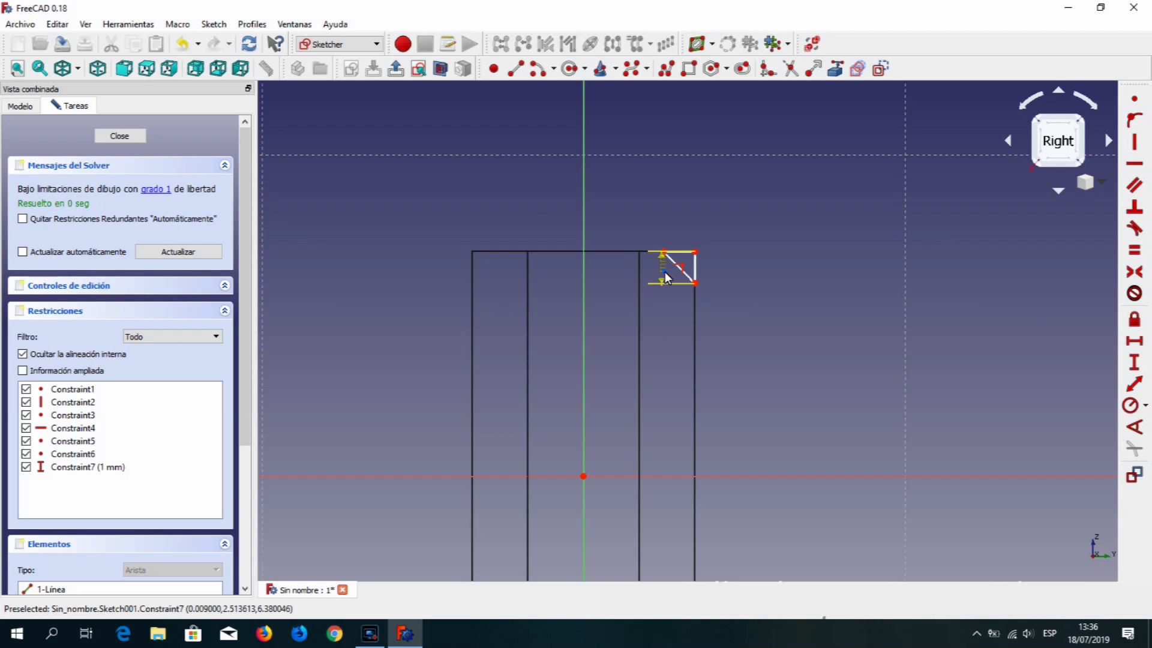
{"action": "left_click_drag", "start_coordinate": [664, 267], "coordinate": [726, 345]}
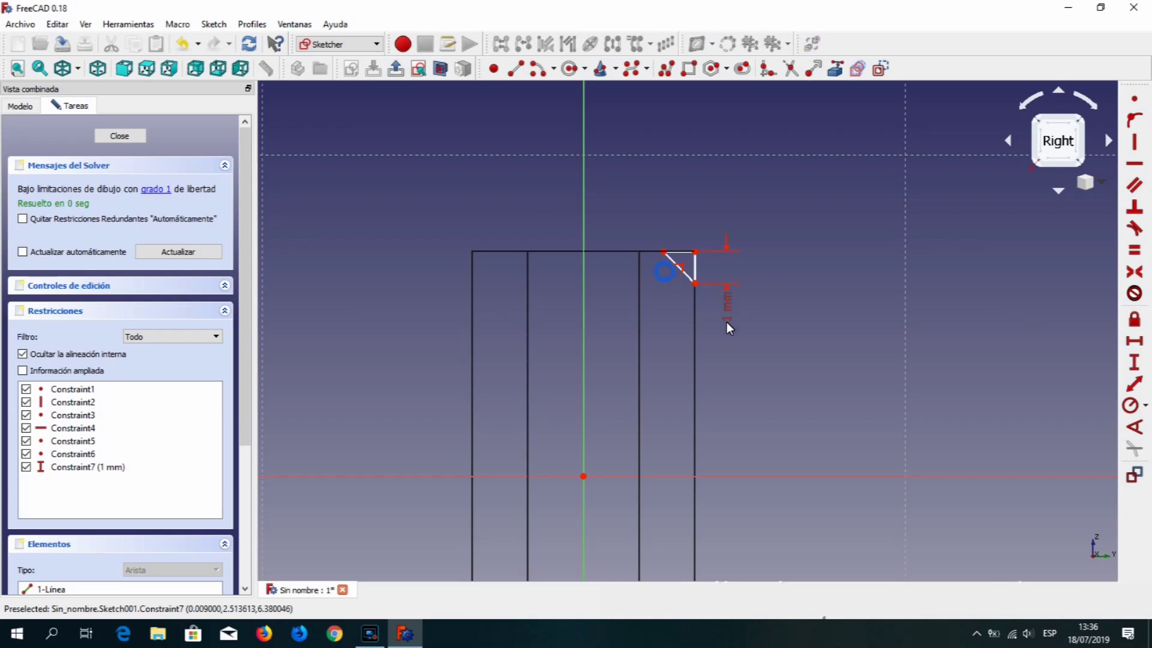
{"action": "left_click", "coordinate": [676, 253]}
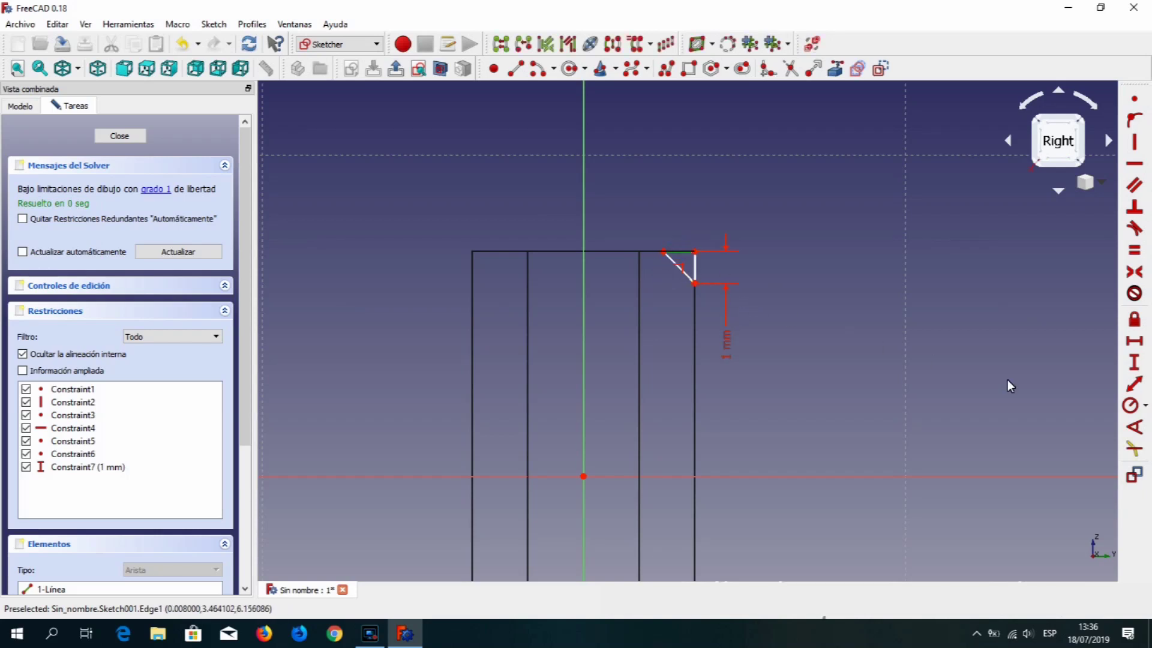
{"action": "left_click", "coordinate": [1133, 343]}
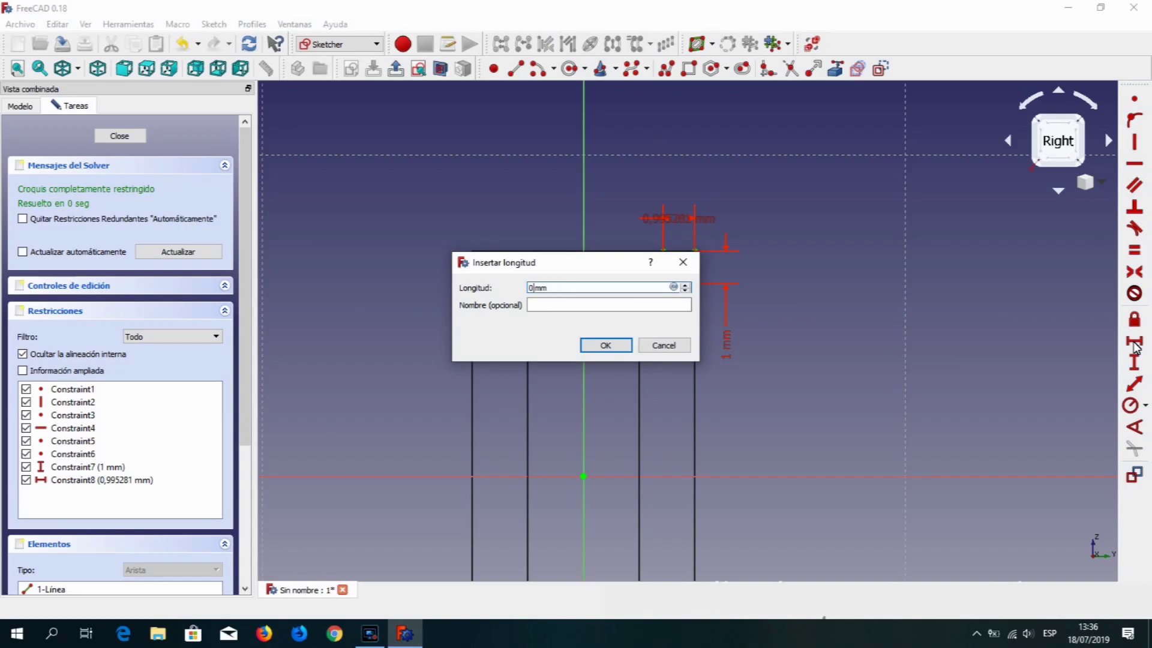
{"action": "type", "text": "0,8"}
{"action": "left_click", "coordinate": [605, 345]}
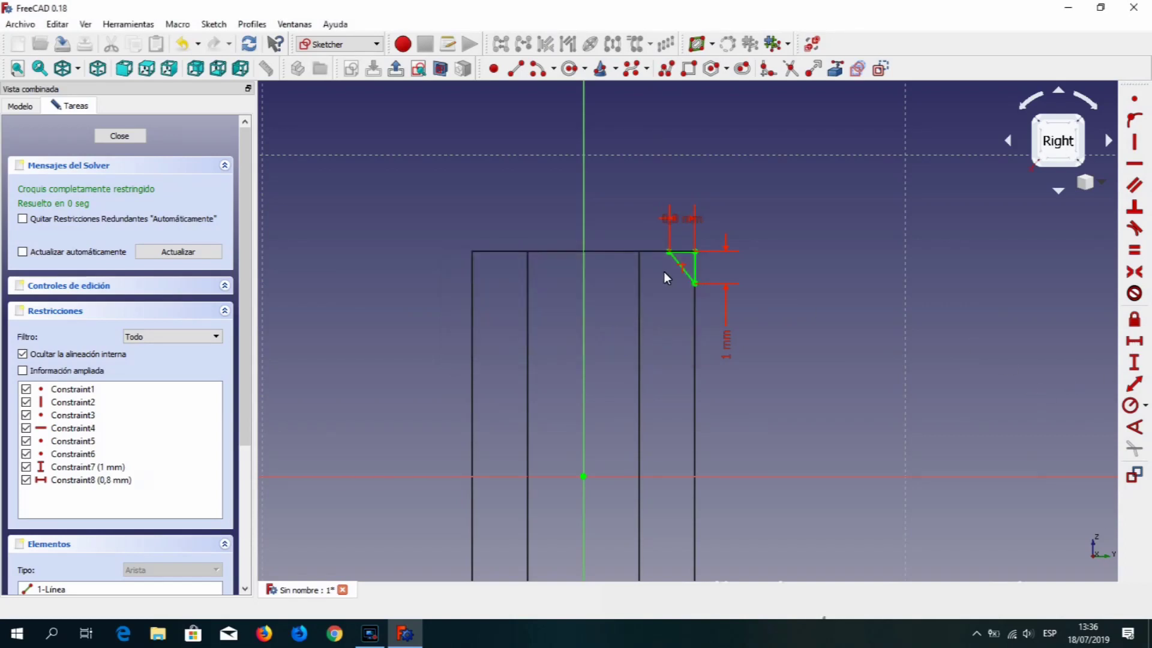
{"action": "left_click_drag", "start_coordinate": [684, 222], "coordinate": [759, 206]}
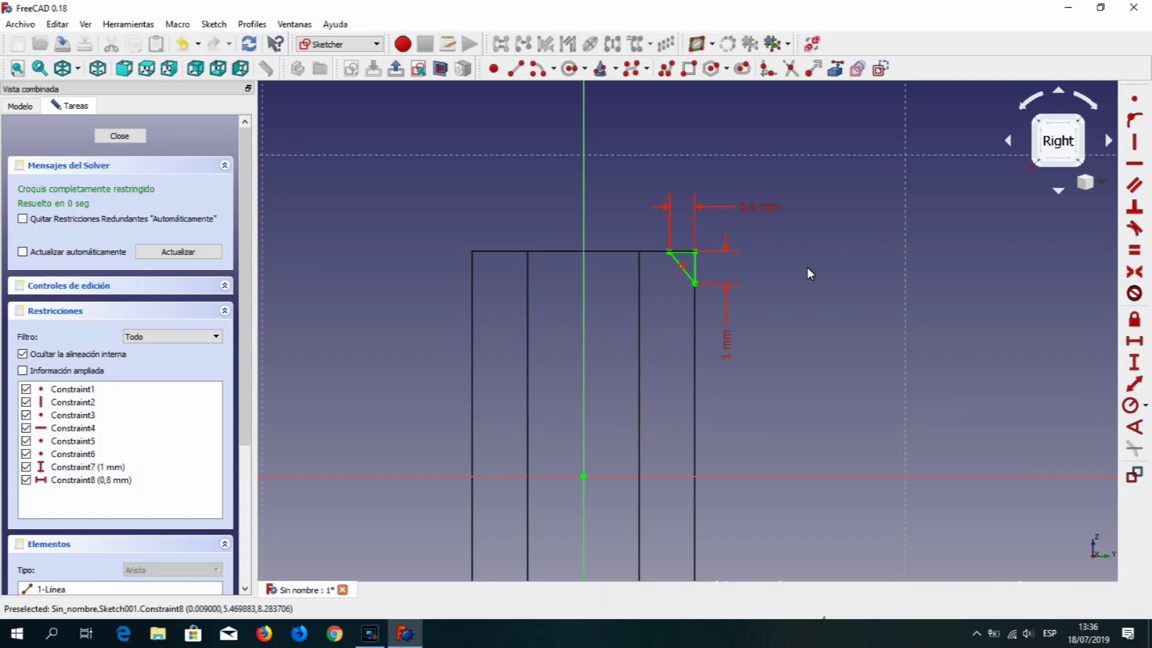
Close the sketch and switch the body back to shaded display.
{"action": "left_click", "coordinate": [130, 137]}
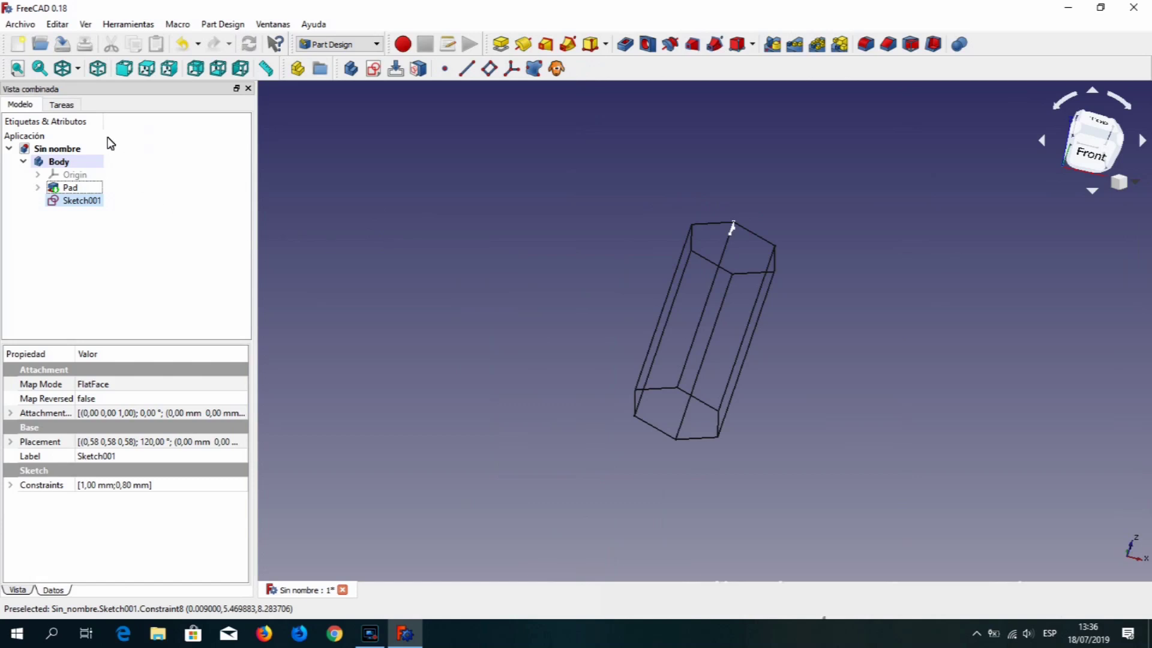
{"action": "left_click", "coordinate": [77, 69]}
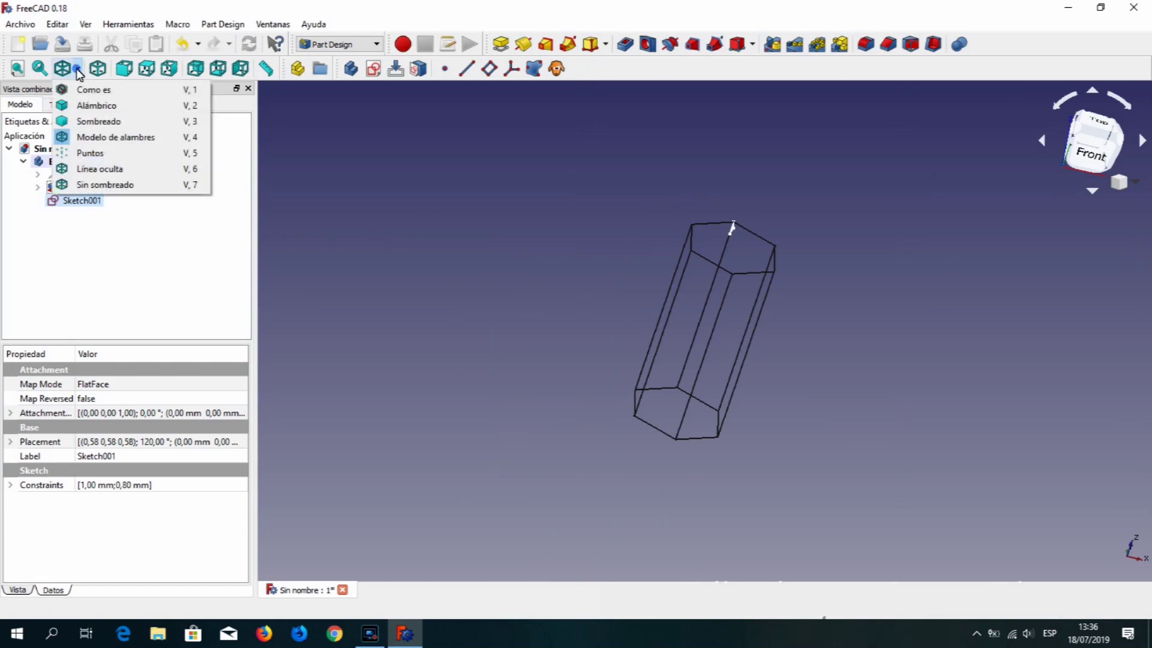
{"action": "left_click", "coordinate": [94, 108]}
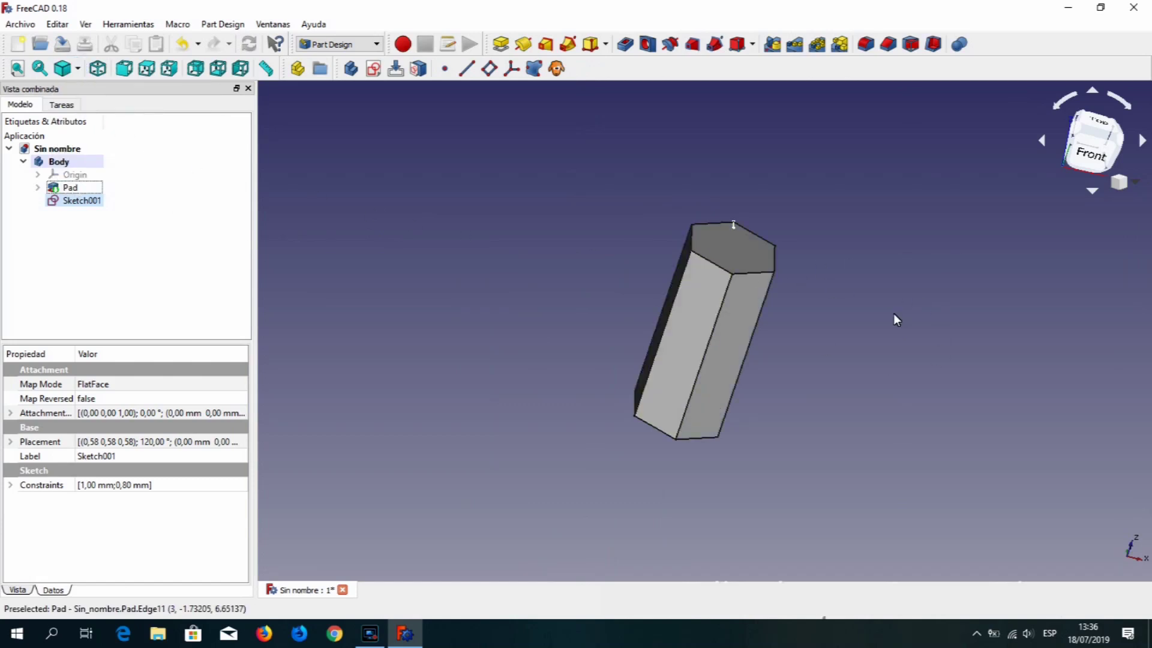
Groove the triangle 360° around the base Z axis and inspect the chamfered top.
{"action": "left_click", "coordinate": [670, 45]}
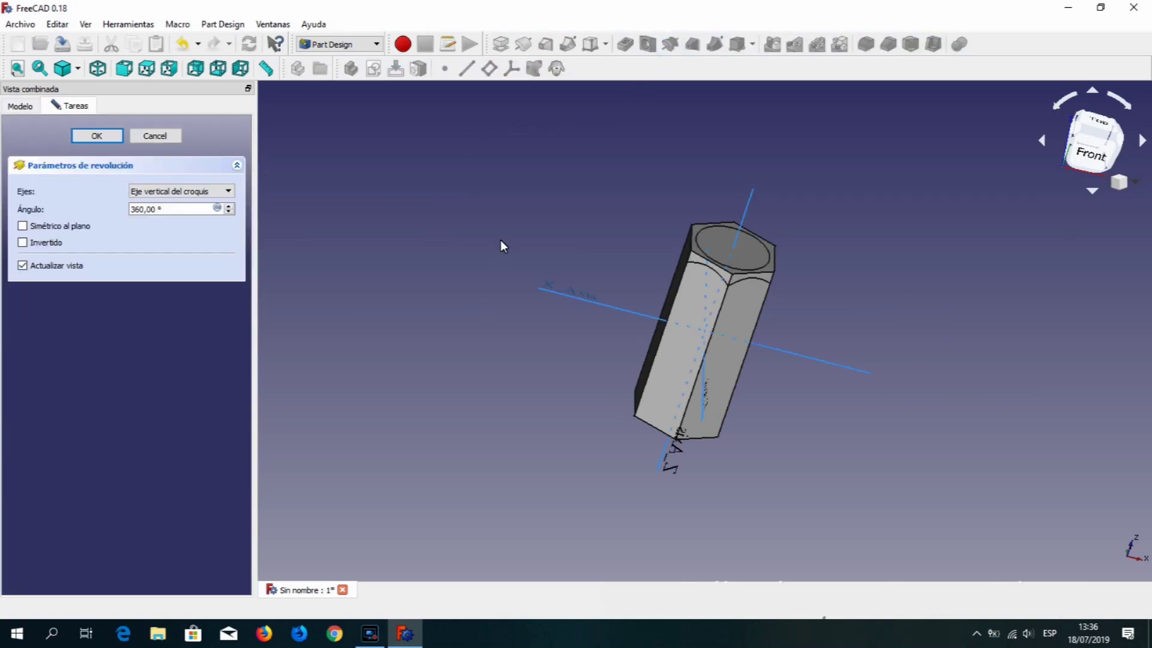
{"action": "left_click", "coordinate": [748, 201]}
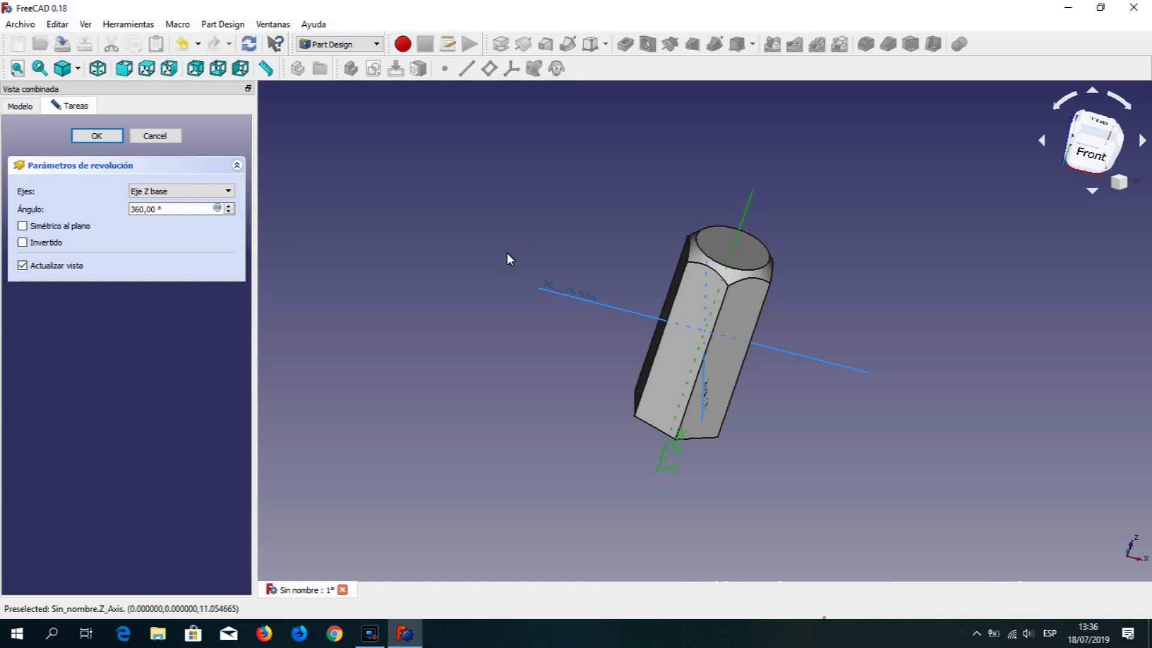
{"action": "left_click", "coordinate": [109, 137]}
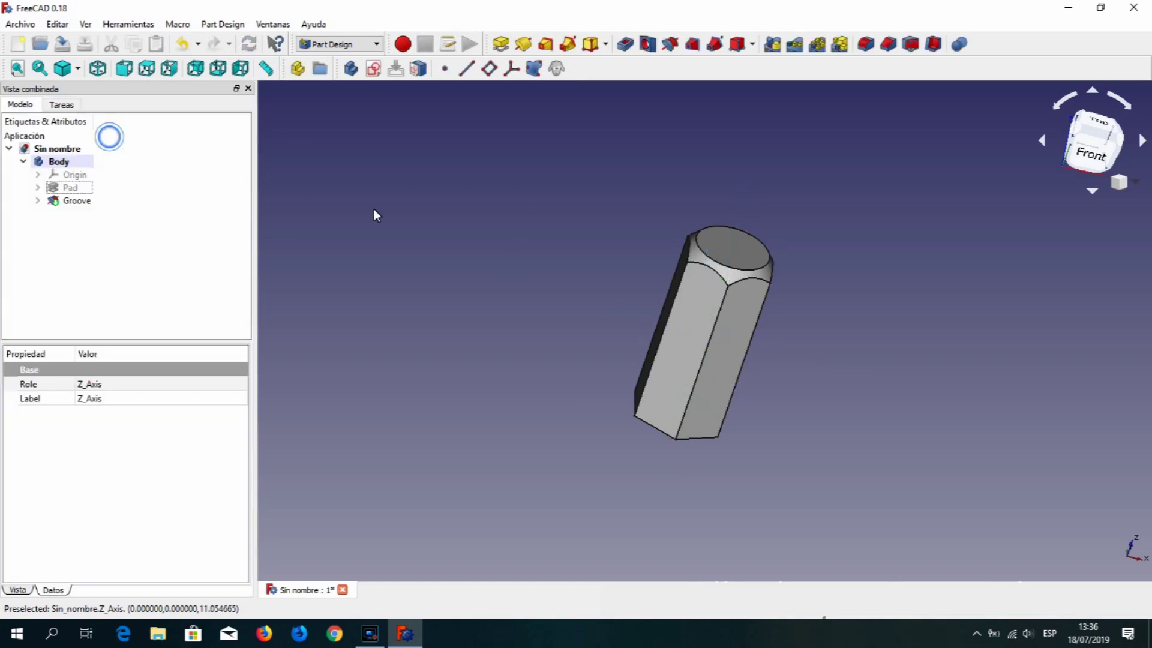
{"action": "mouse_move", "coordinate": [854, 271]}
{"action": "middle_mouse_down"}
{"action": "mouse_move", "coordinate": [856, 339]}
{"action": "mouse_move", "coordinate": [627, 288]}
{"action": "mouse_move", "coordinate": [773, 221]}
{"action": "mouse_move", "coordinate": [894, 285]}
{"action": "mouse_move", "coordinate": [917, 240]}
{"action": "middle_mouse_up"}
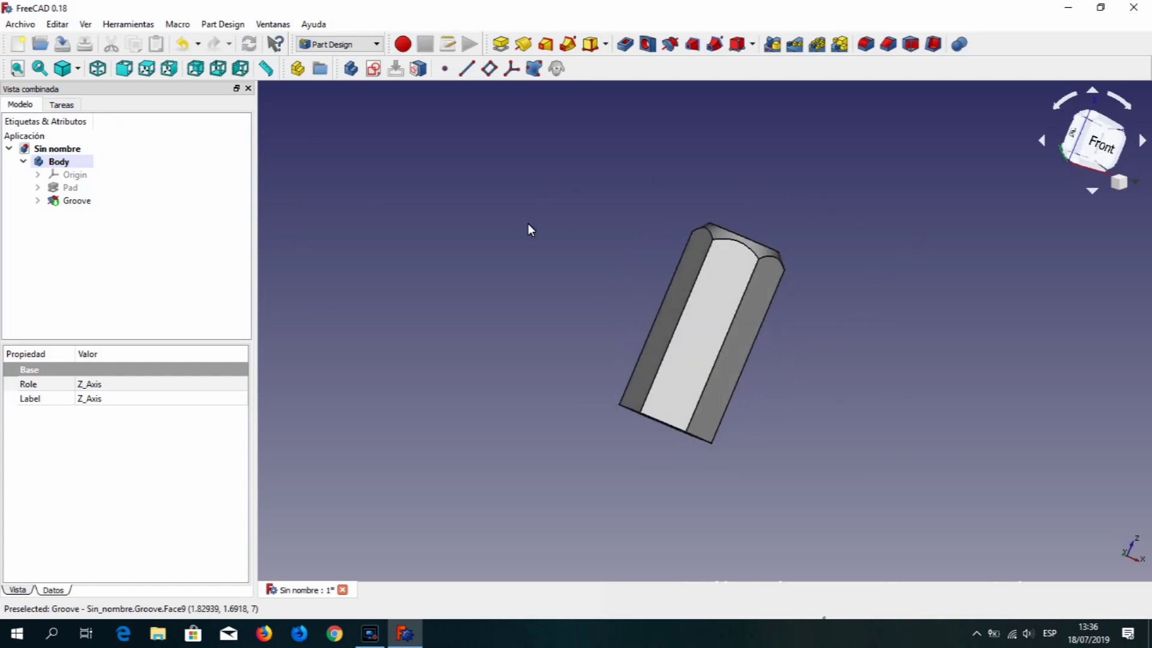
{"action": "left_click", "coordinate": [80, 203]}
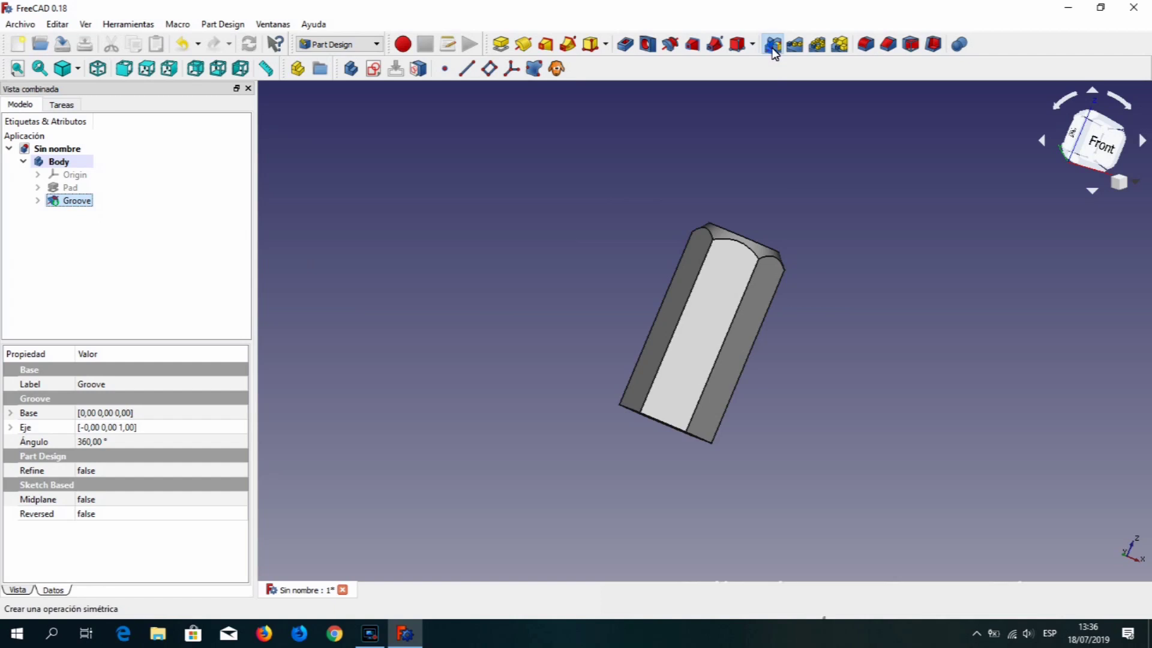
Mirror the Groove across the base XY plane and check both chamfered ends.
{"action": "left_click", "coordinate": [772, 44]}
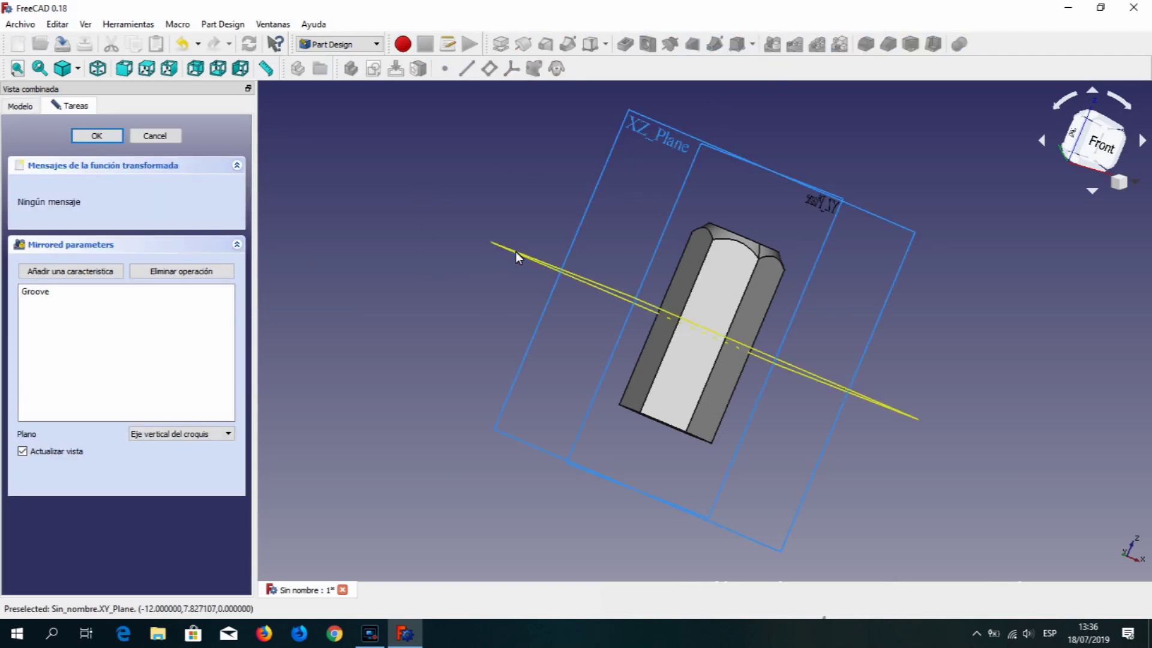
{"action": "middle_click_drag", "start_coordinate": [487, 277], "coordinate": [456, 316]}
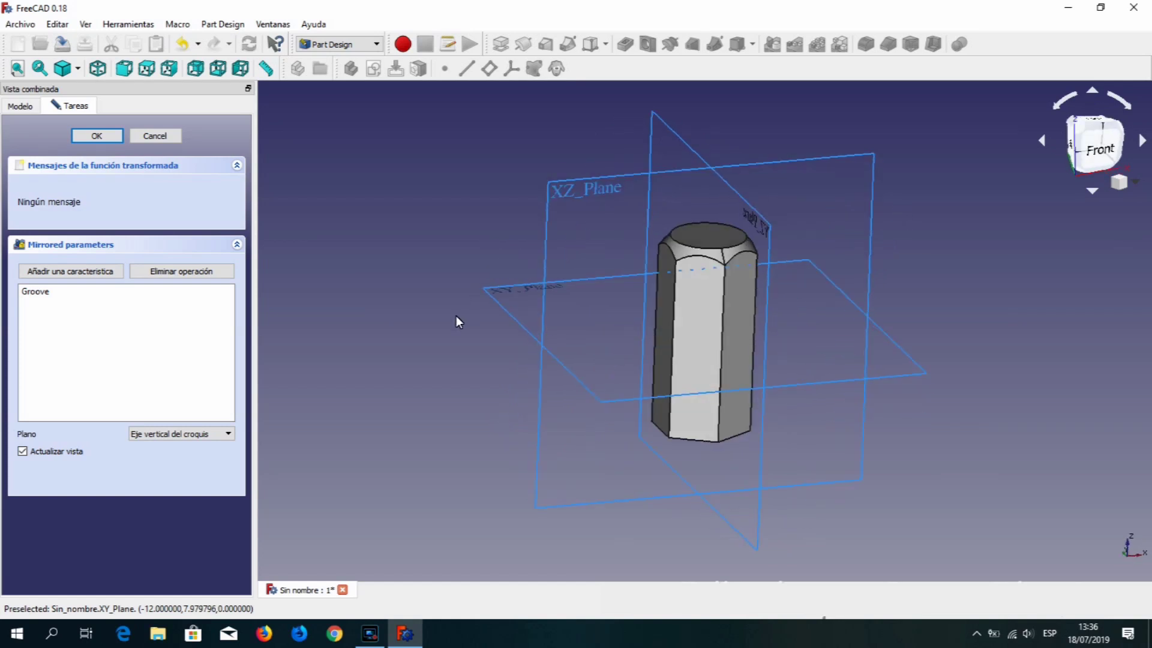
{"action": "left_click", "coordinate": [499, 304]}
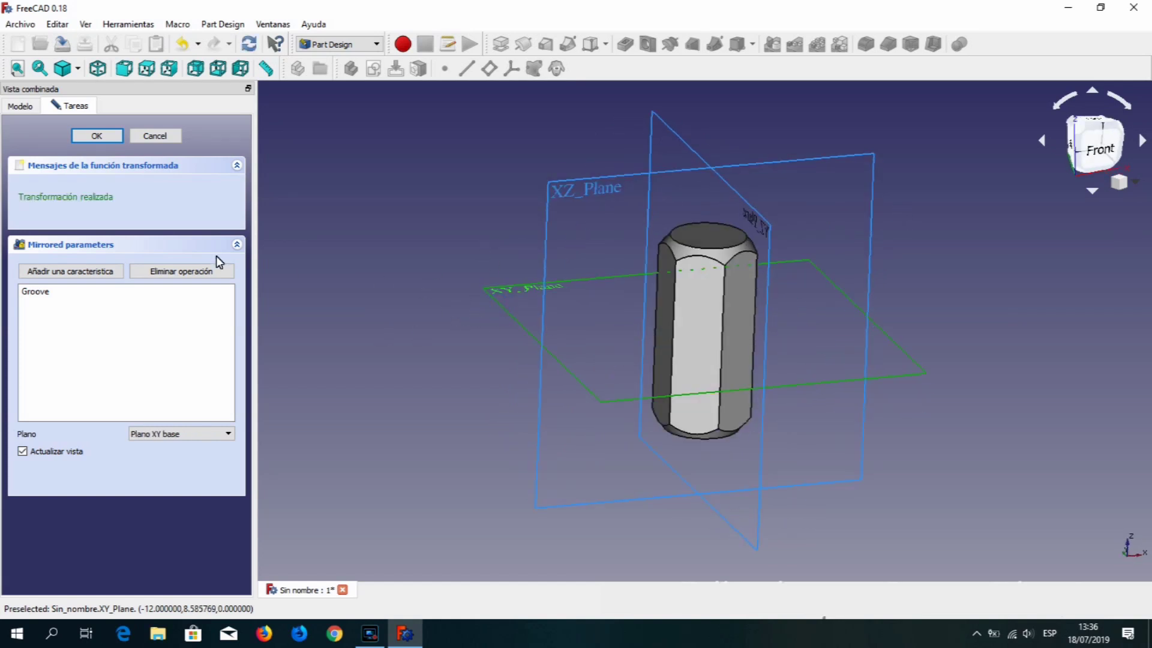
{"action": "left_click", "coordinate": [103, 137]}
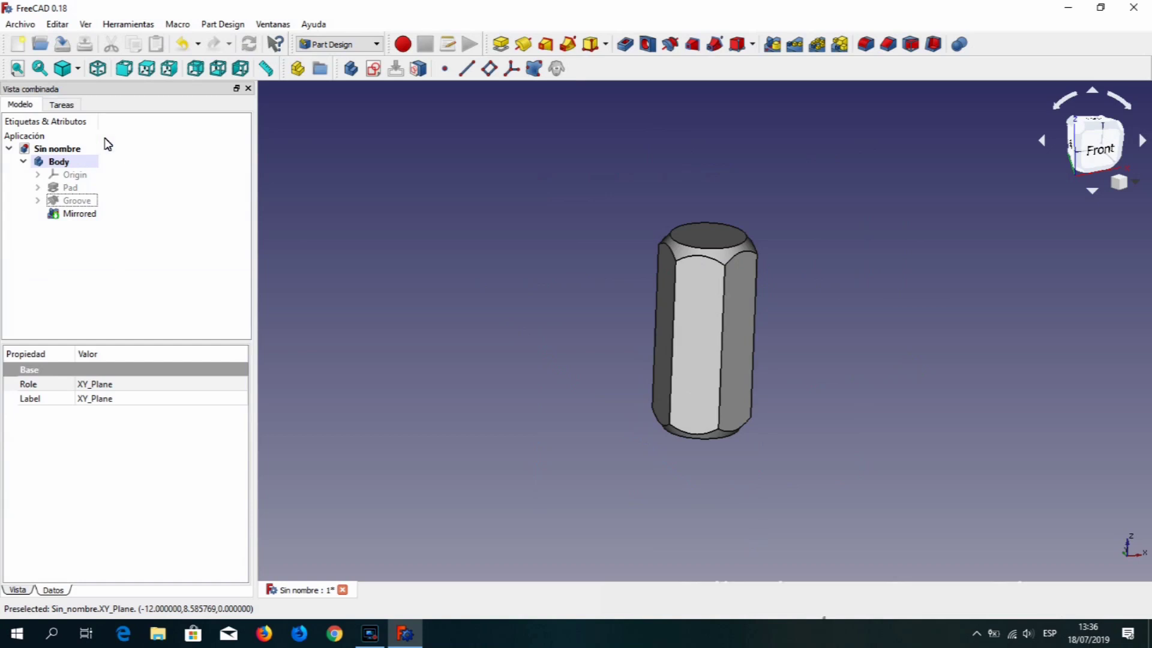
{"action": "mouse_move", "coordinate": [561, 327]}
{"action": "middle_mouse_down"}
{"action": "mouse_move", "coordinate": [650, 219]}
{"action": "mouse_move", "coordinate": [495, 303]}
{"action": "mouse_move", "coordinate": [563, 300]}
{"action": "mouse_move", "coordinate": [532, 294]}
{"action": "mouse_move", "coordinate": [501, 320]}
{"action": "middle_mouse_up"}
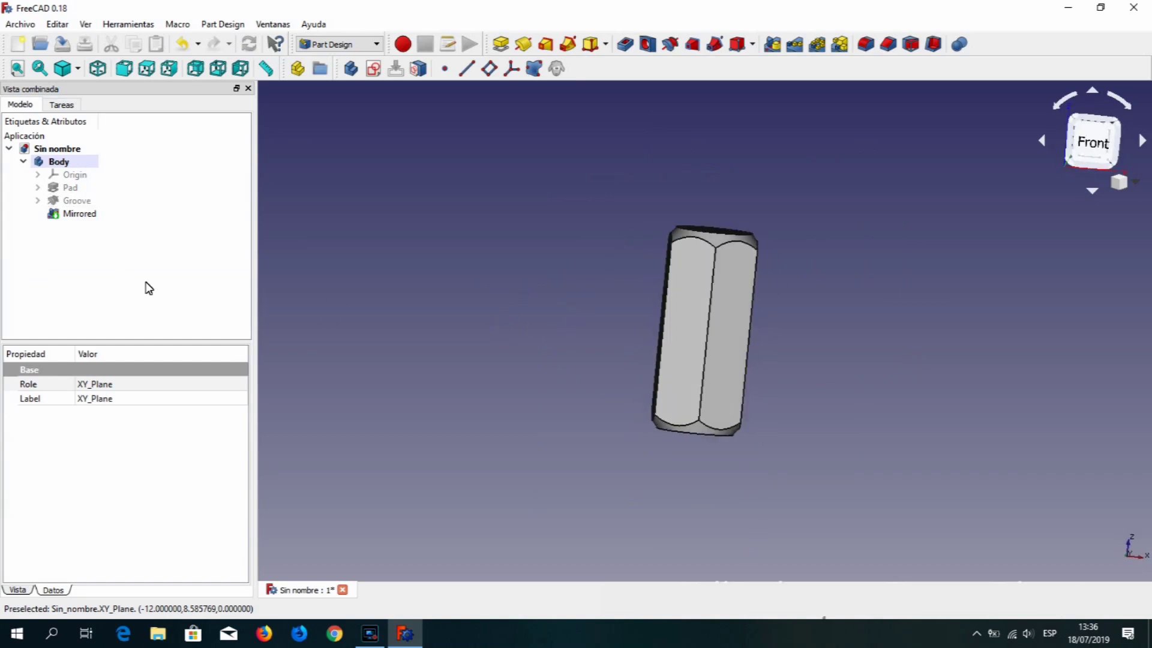
{"action": "left_click", "coordinate": [90, 215]}
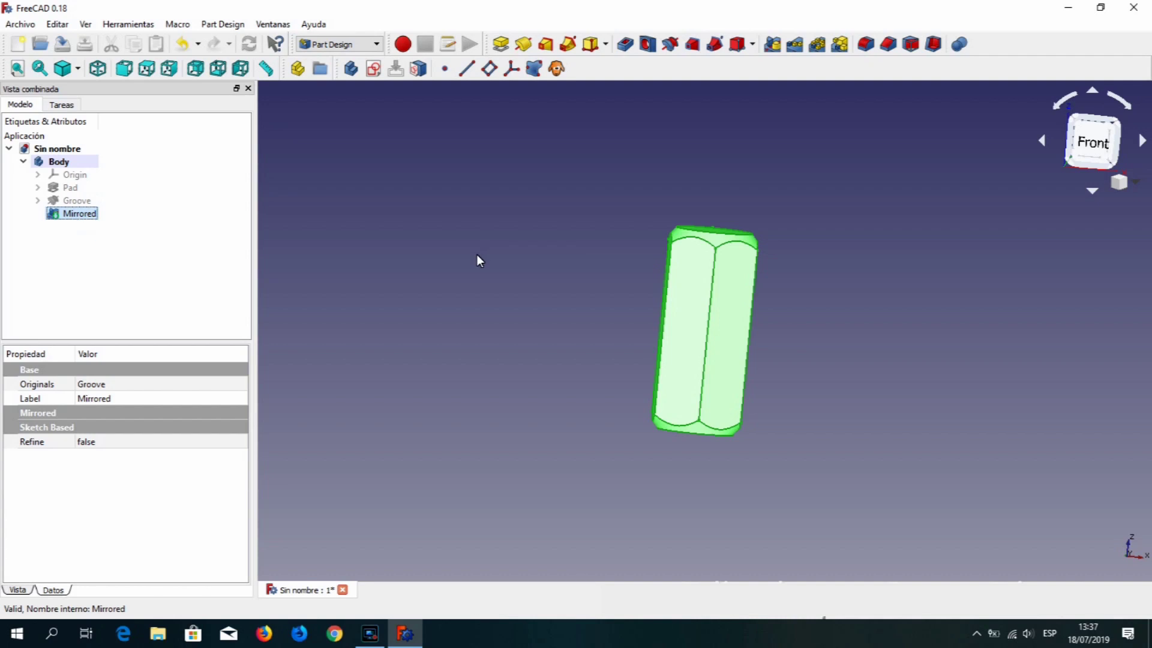
Open a new sketch on the YZ plane with the body in wireframe.
{"action": "left_click", "coordinate": [373, 70]}
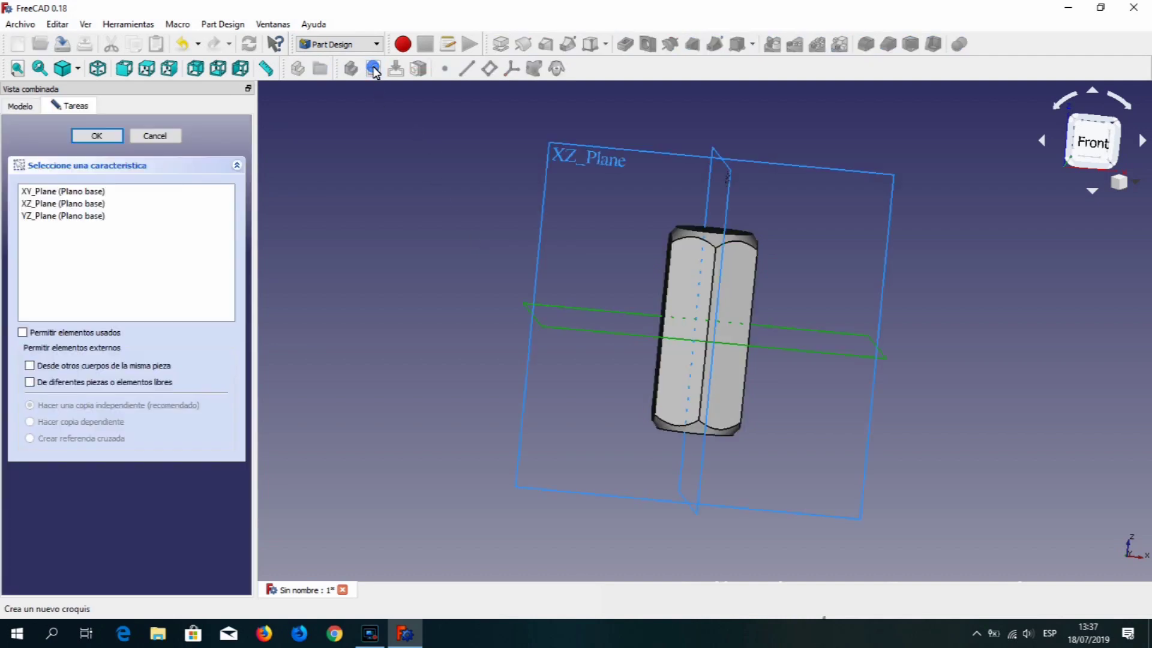
{"action": "left_click", "coordinate": [94, 217]}
{"action": "left_click", "coordinate": [102, 136]}
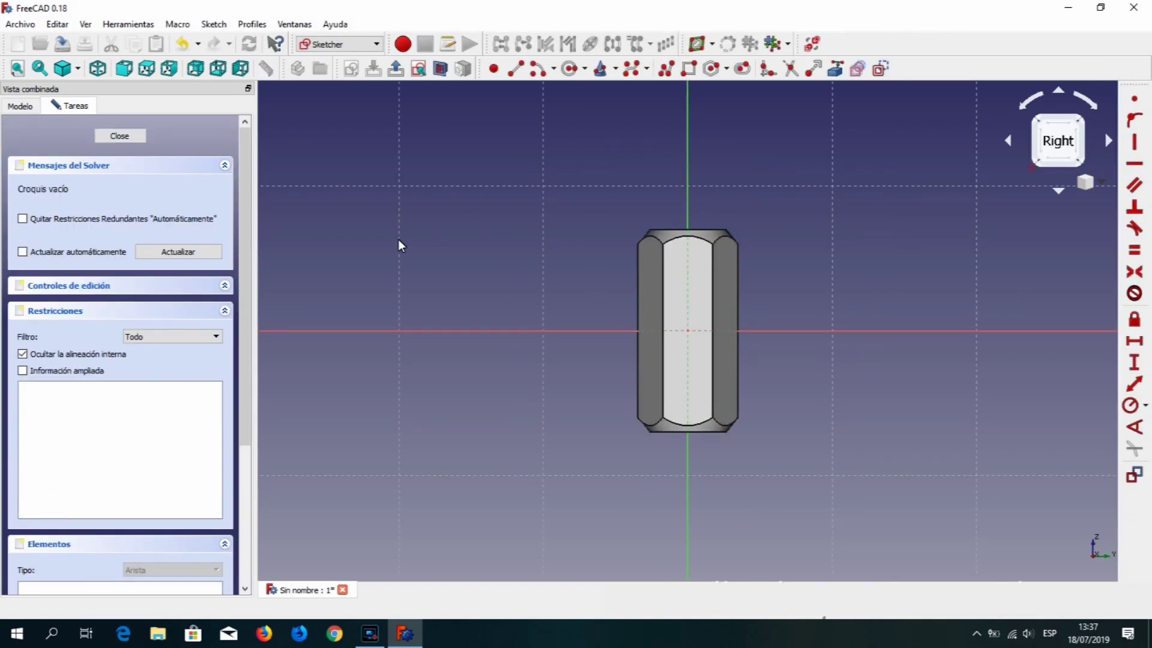
{"action": "left_click", "coordinate": [78, 69]}
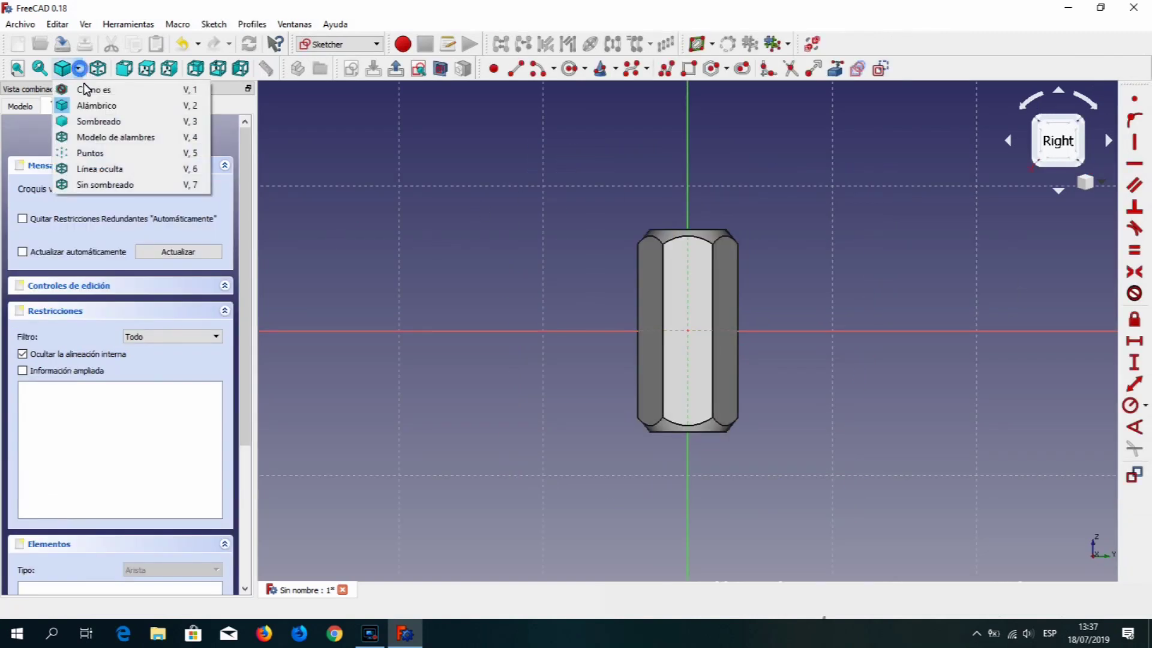
{"action": "left_click", "coordinate": [107, 141]}
{"action": "scroll", "coordinate": [755, 203], "scroll_direction": "down", "scroll_amount": 2}
{"action": "scroll", "coordinate": [756, 204], "scroll_direction": "up", "scroll_amount": 2}
{"action": "scroll", "coordinate": [756, 205], "scroll_direction": "up", "scroll_amount": 3}
{"action": "scroll", "coordinate": [755, 207], "scroll_direction": "up", "scroll_amount": 2}
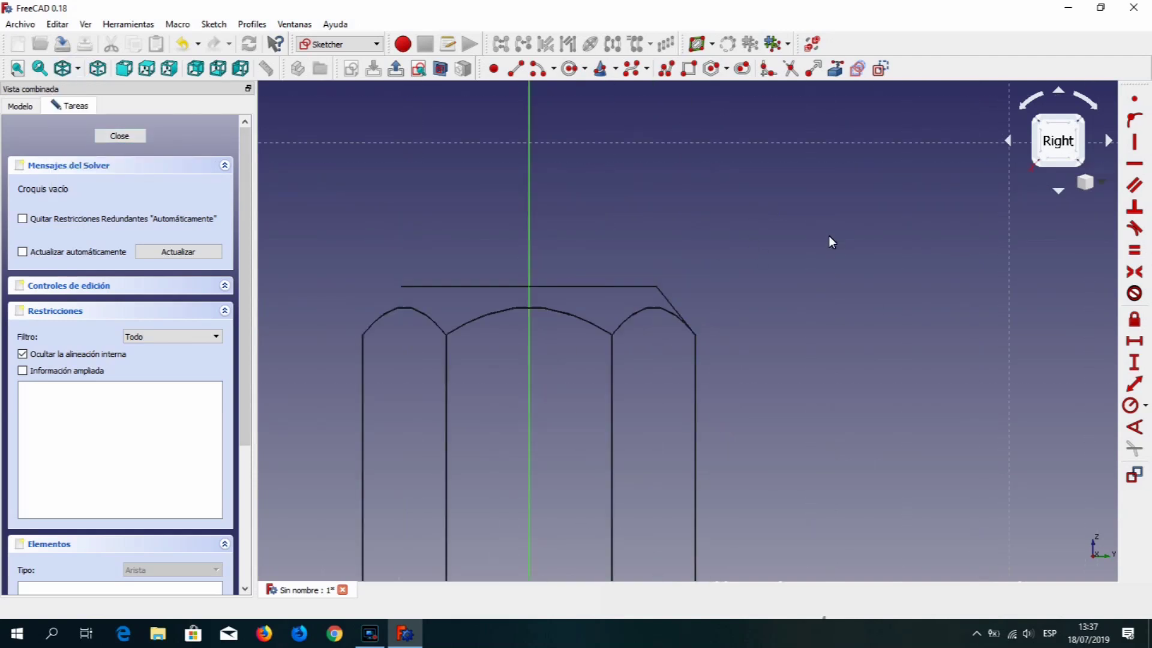
Reference the shank's top-edge corner as external geometry and frame the space above the shank.
{"action": "left_click", "coordinate": [831, 84]}
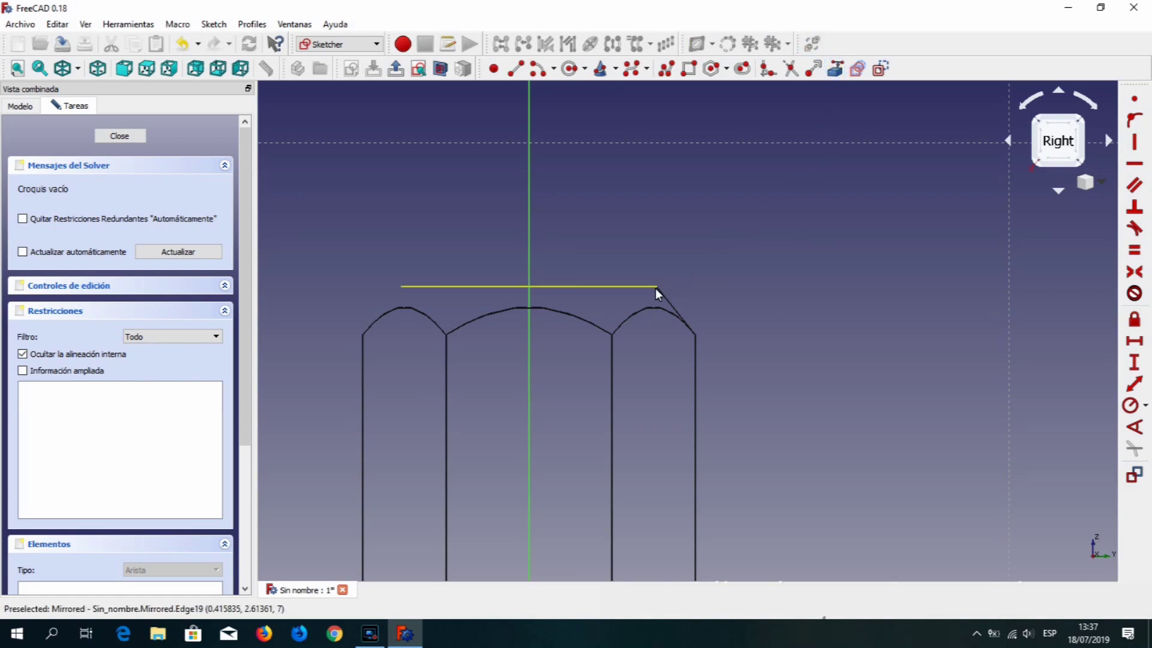
{"action": "left_click", "coordinate": [657, 287]}
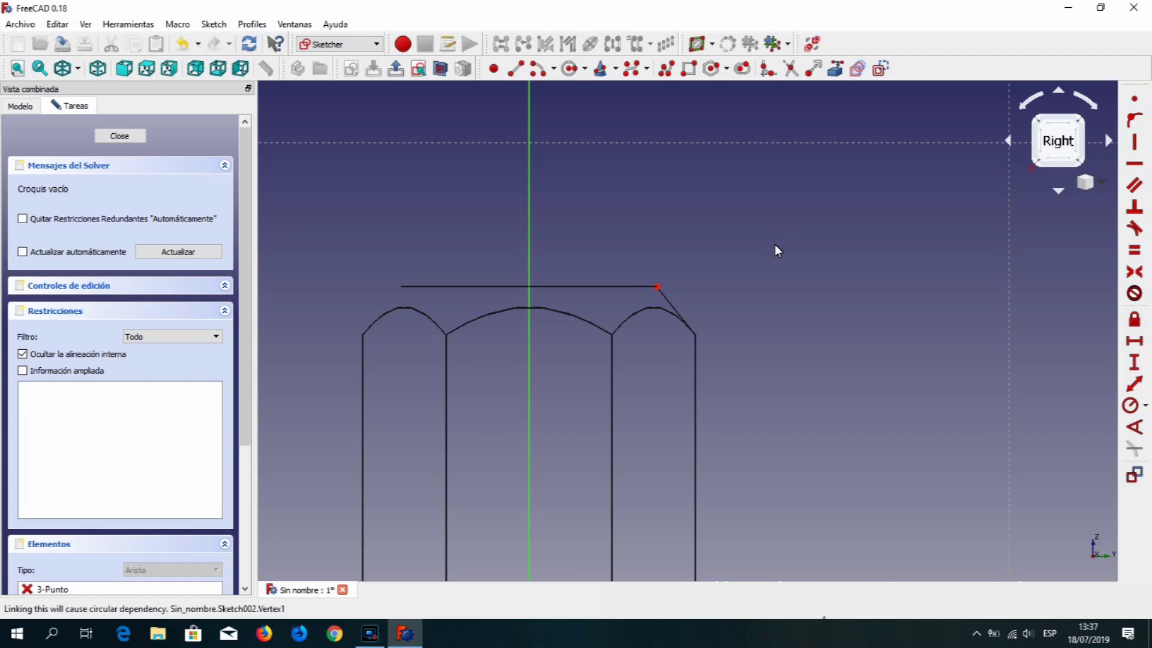
{"action": "scroll", "coordinate": [775, 243], "scroll_direction": "up", "scroll_amount": 2}
{"action": "scroll", "coordinate": [775, 244], "scroll_direction": "down", "scroll_amount": 4}
{"action": "scroll", "coordinate": [775, 243], "scroll_direction": "down", "scroll_amount": 4}
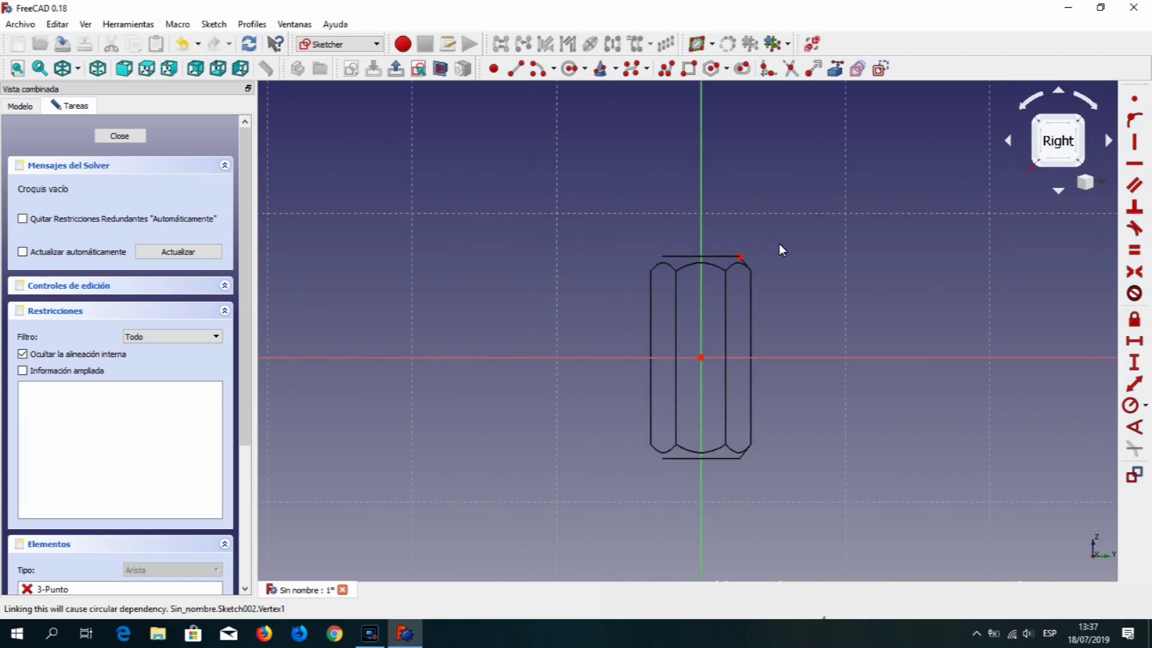
{"action": "middle_click_drag", "start_coordinate": [822, 230], "coordinate": [785, 360]}
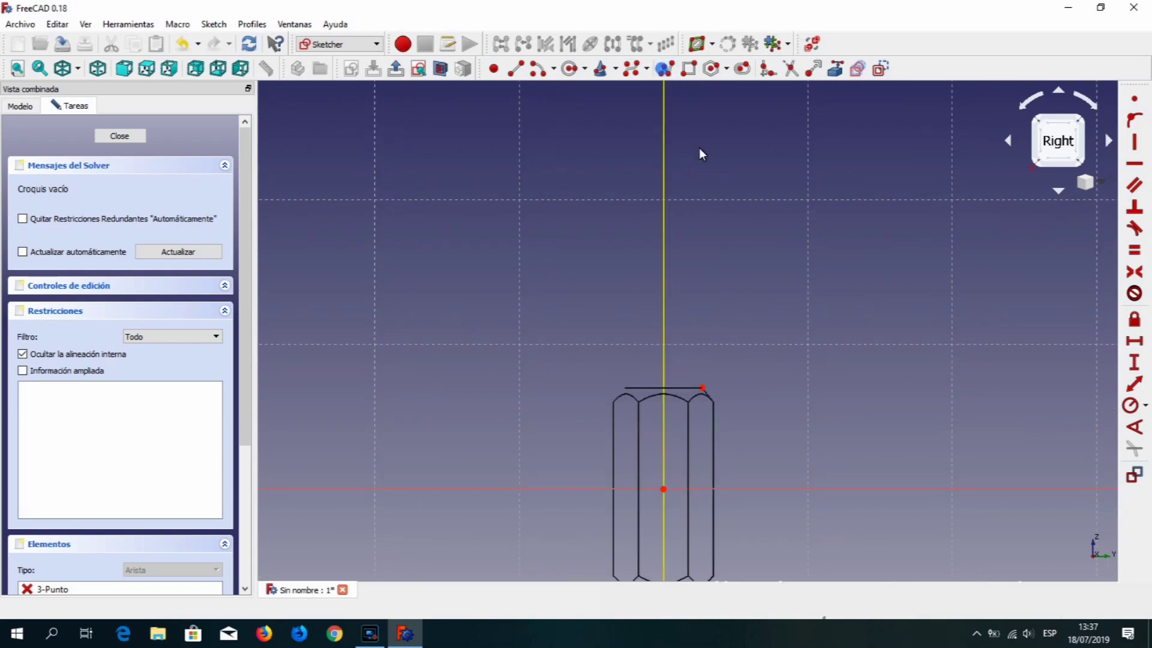
Draw a closed five-sided tip profile up from the shank's top corner with an angled shoulder.
{"action": "left_click", "coordinate": [703, 388]}
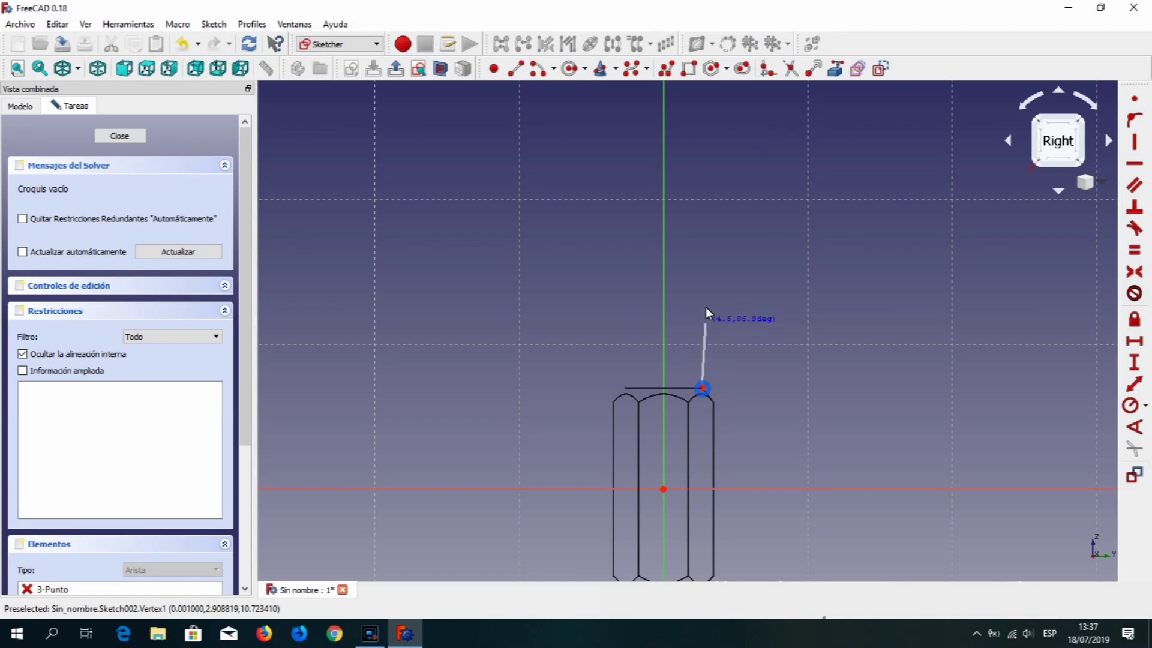
{"action": "left_click", "coordinate": [702, 262]}
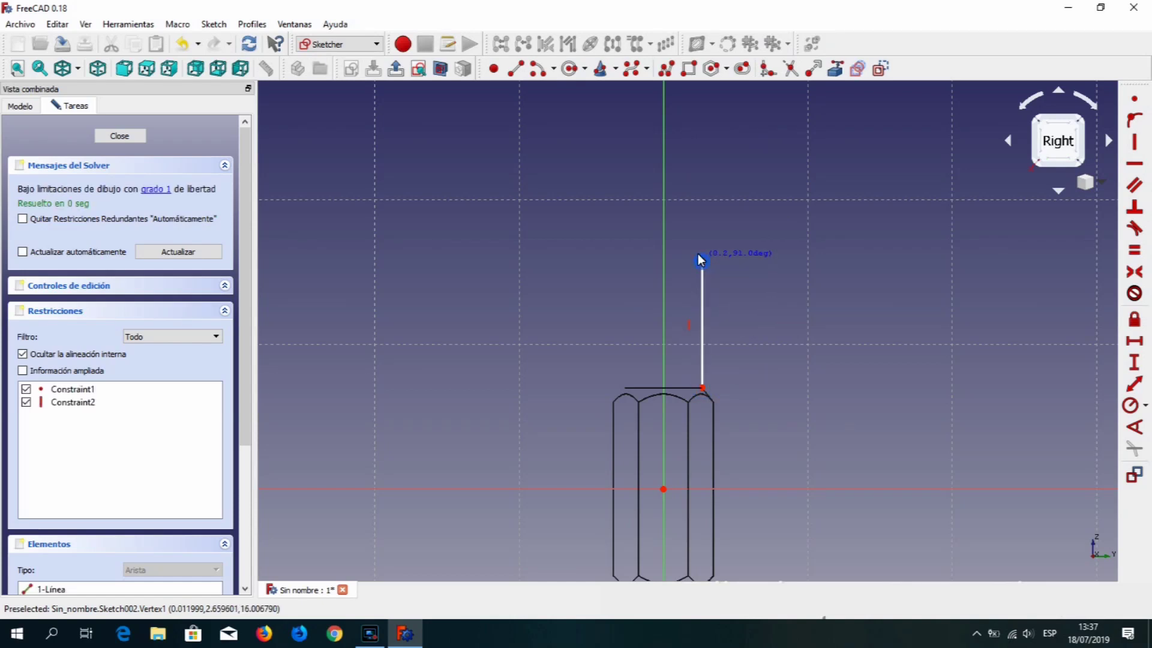
{"action": "left_click", "coordinate": [683, 241]}
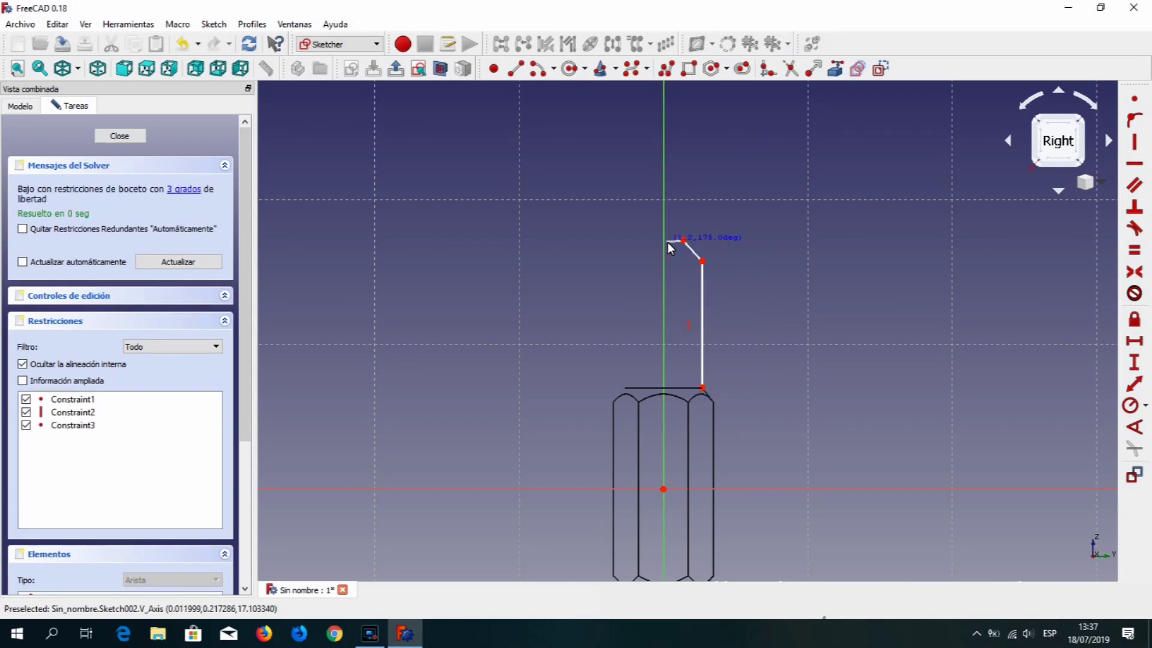
{"action": "left_click", "coordinate": [671, 240]}
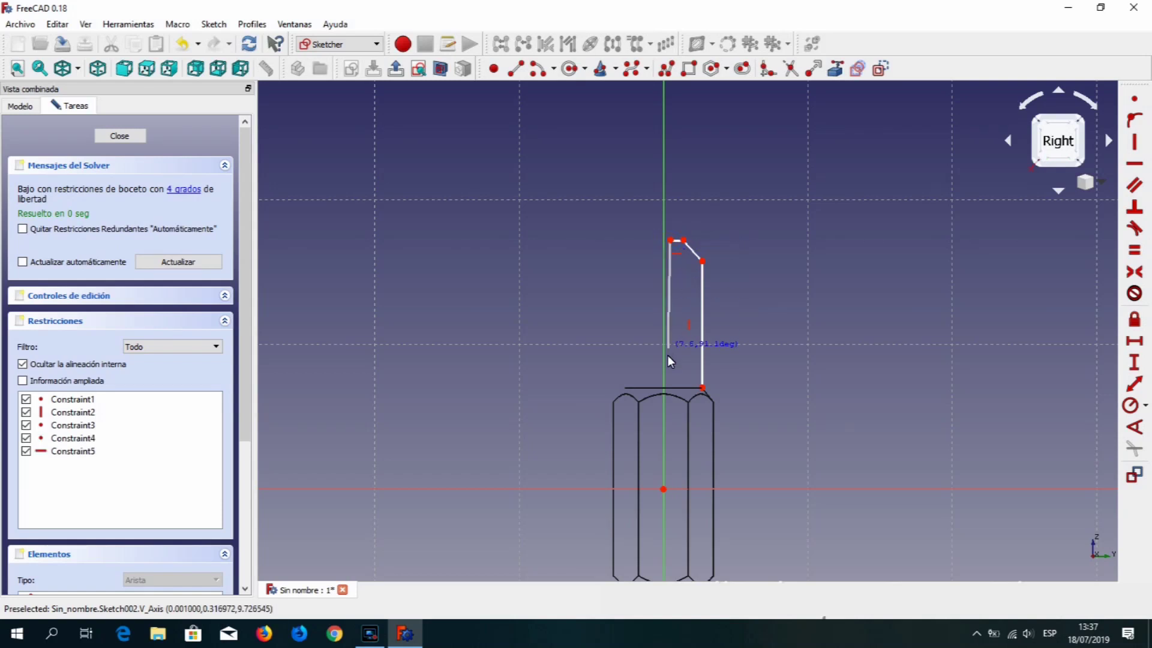
{"action": "left_click", "coordinate": [671, 389]}
{"action": "left_click", "coordinate": [703, 387]}
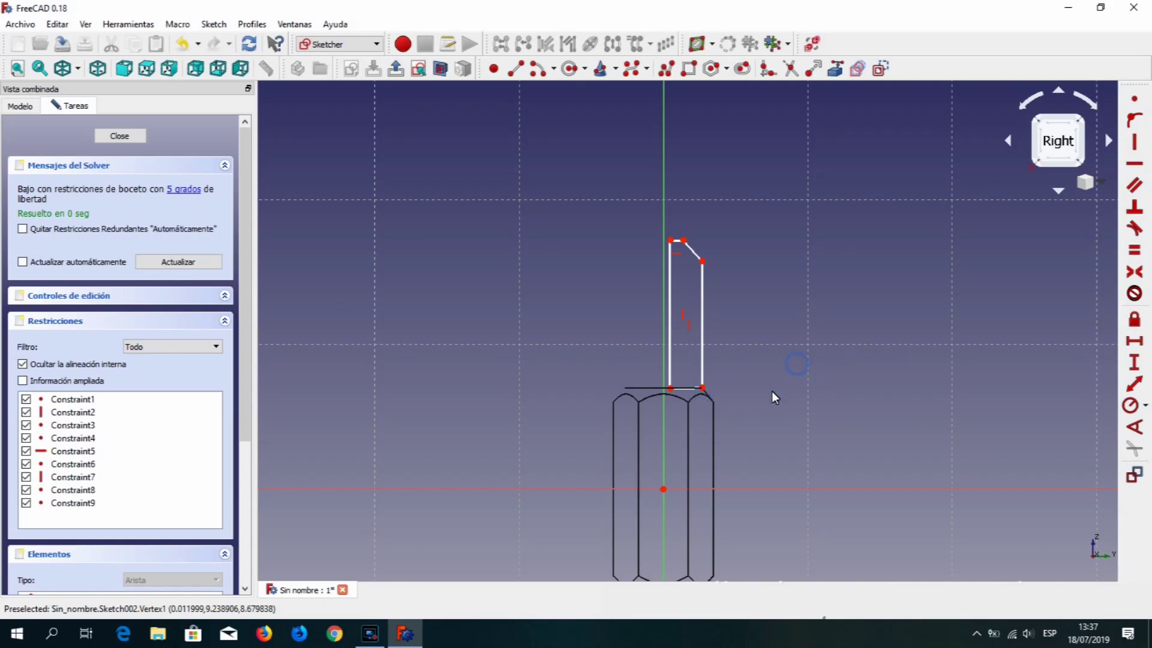
{"action": "scroll", "coordinate": [757, 398], "scroll_direction": "up", "scroll_amount": 2}
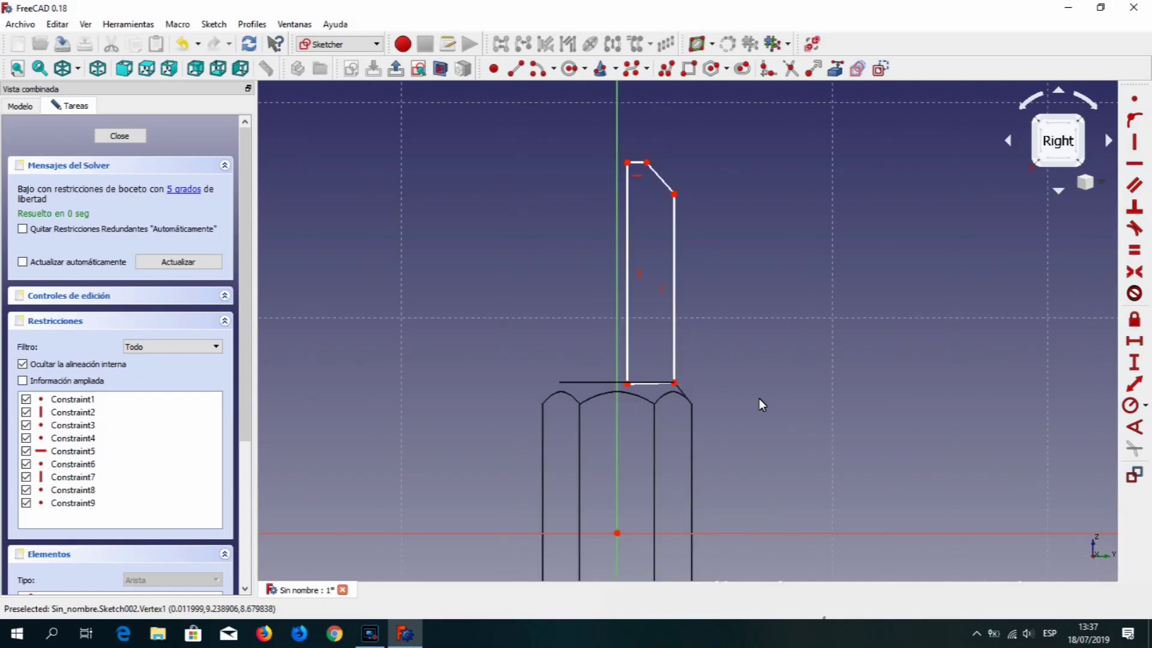
{"action": "left_click", "coordinate": [627, 163]}
{"action": "left_click", "coordinate": [617, 145]}
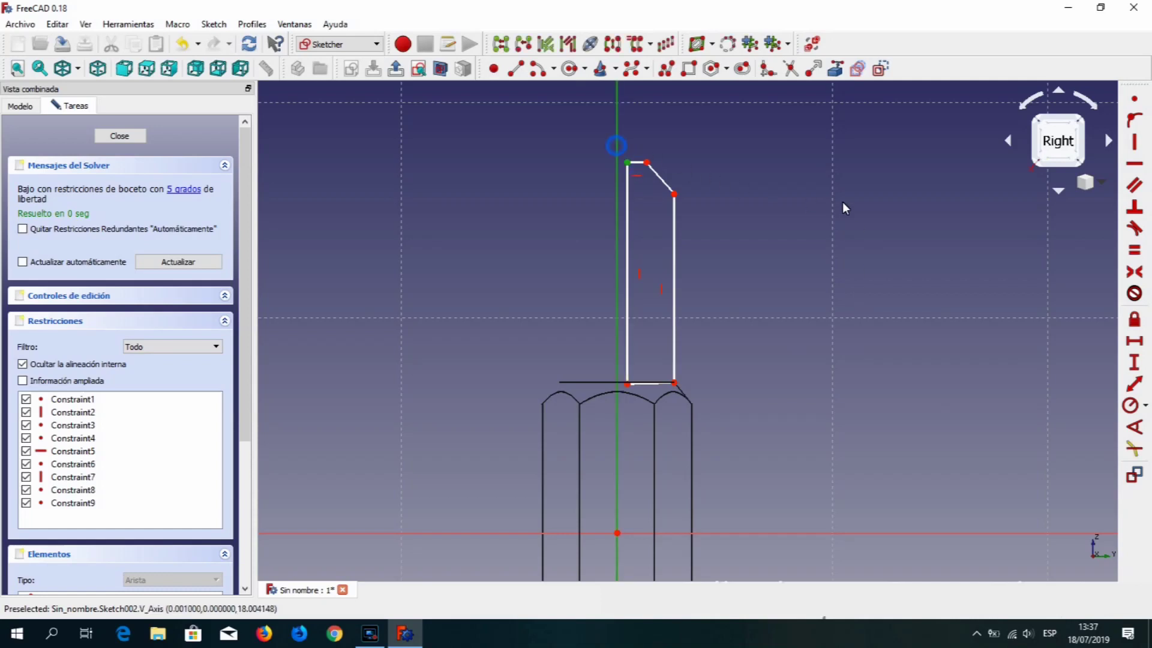
Put the profile's top-left corner on the vertical axis, make the base horizontal, and set the right side to 5 mm.
{"action": "left_click", "coordinate": [1134, 119]}
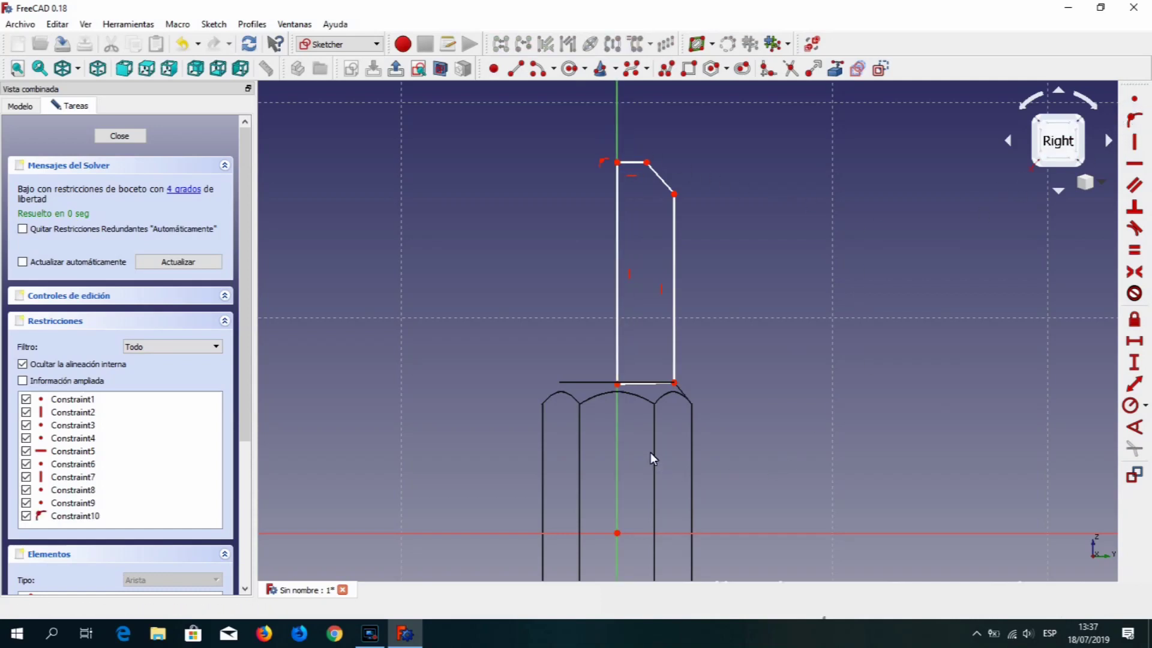
{"action": "left_click", "coordinate": [640, 384]}
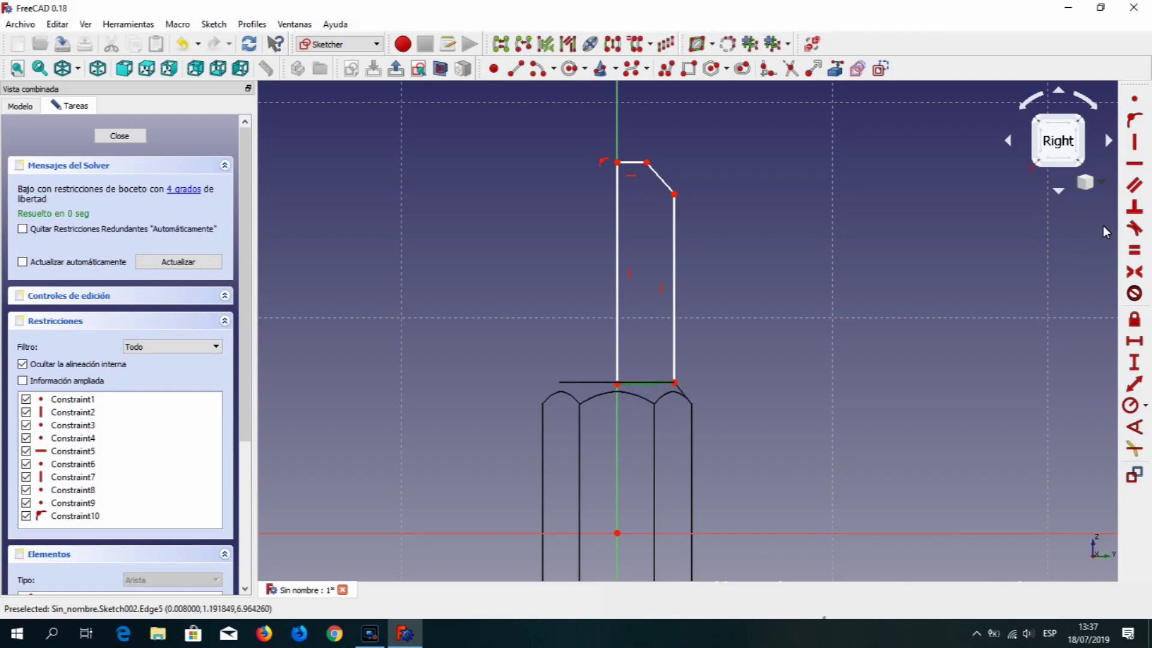
{"action": "left_click", "coordinate": [1134, 163]}
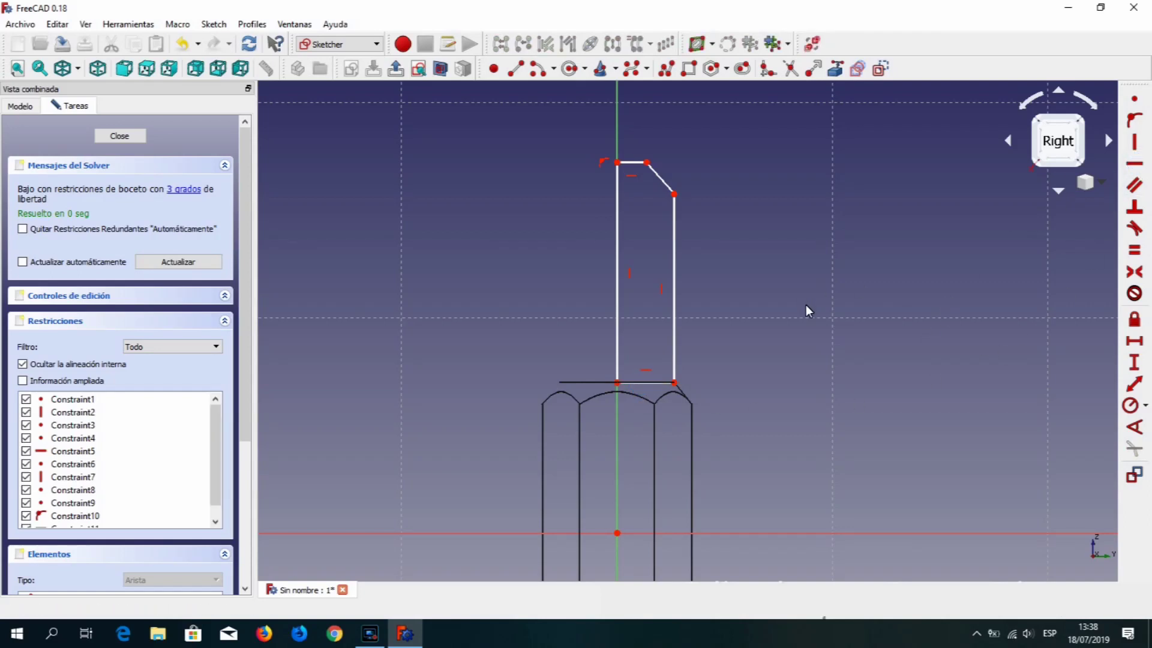
{"action": "left_click", "coordinate": [675, 269]}
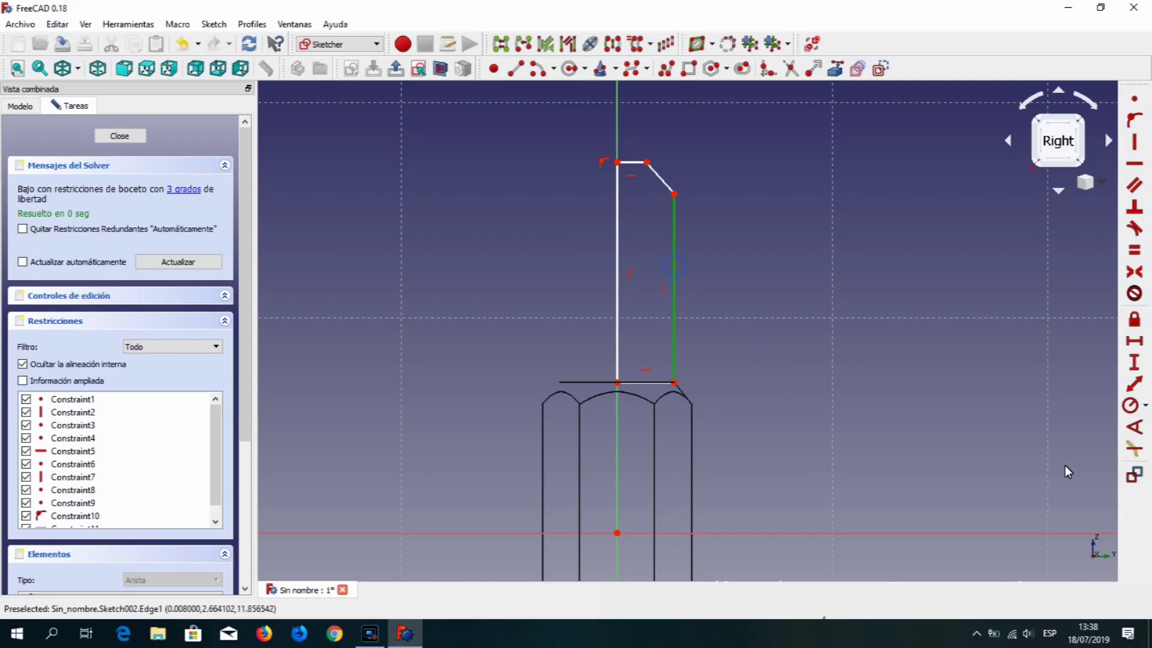
{"action": "left_click", "coordinate": [1133, 364]}
{"action": "type", "text": "5"}
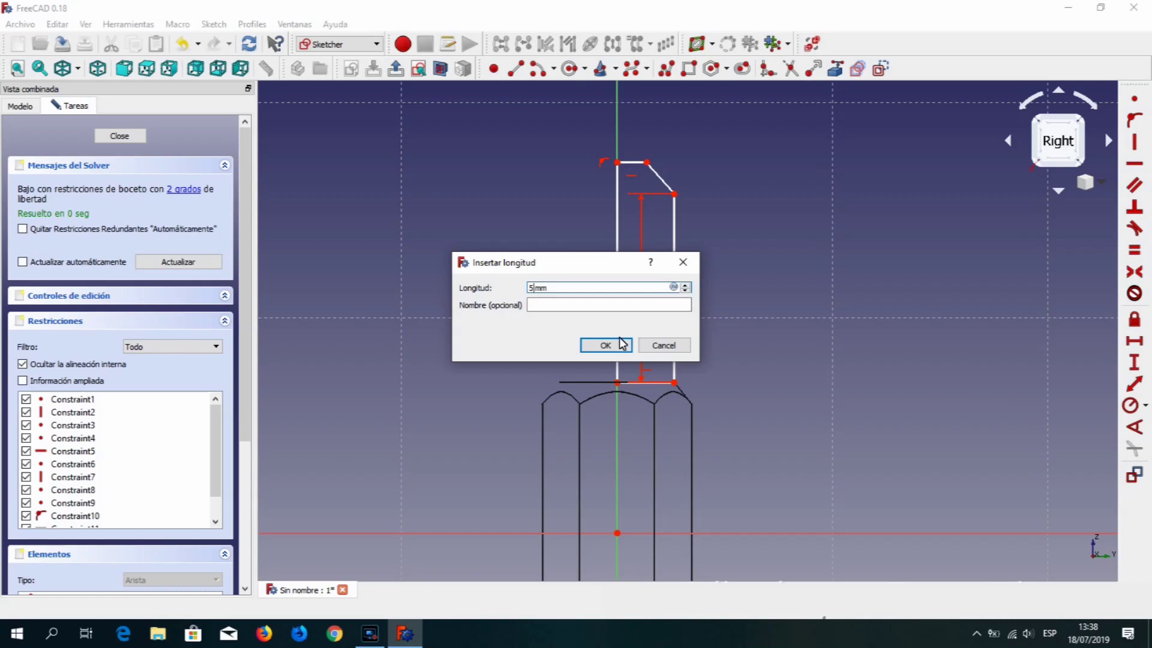
{"action": "left_click", "coordinate": [607, 345]}
{"action": "left_click_drag", "start_coordinate": [641, 325], "coordinate": [726, 370]}
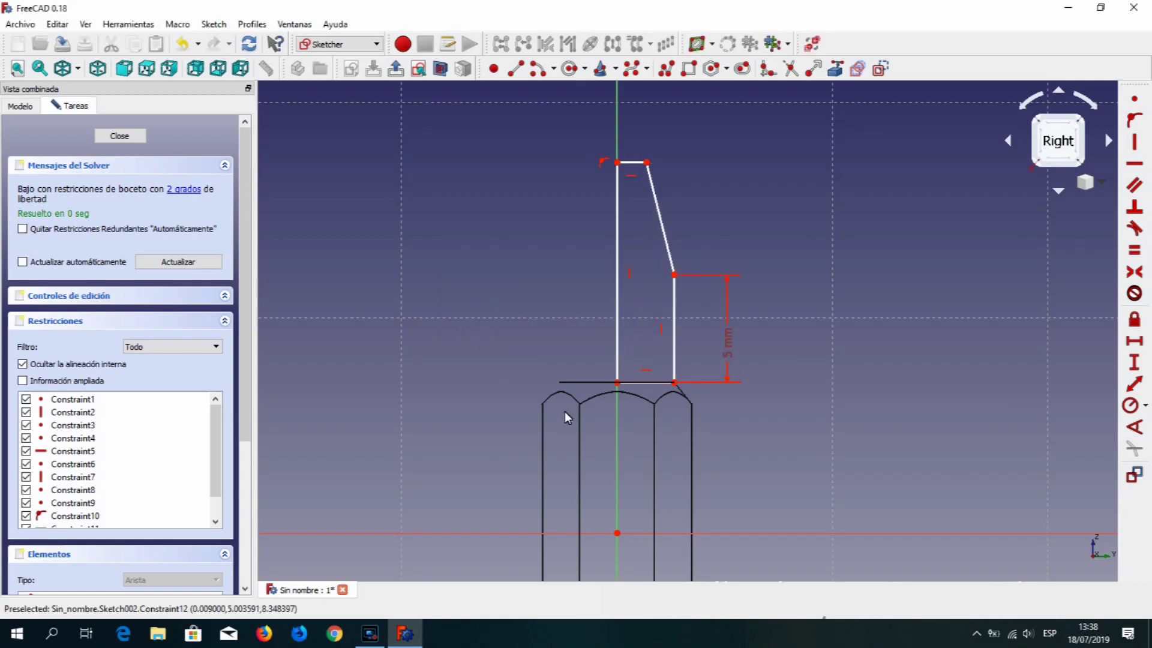
Set the left side to 10 mm and the flat top to 0,35 mm, then close the sketch.
{"action": "left_click", "coordinate": [617, 294]}
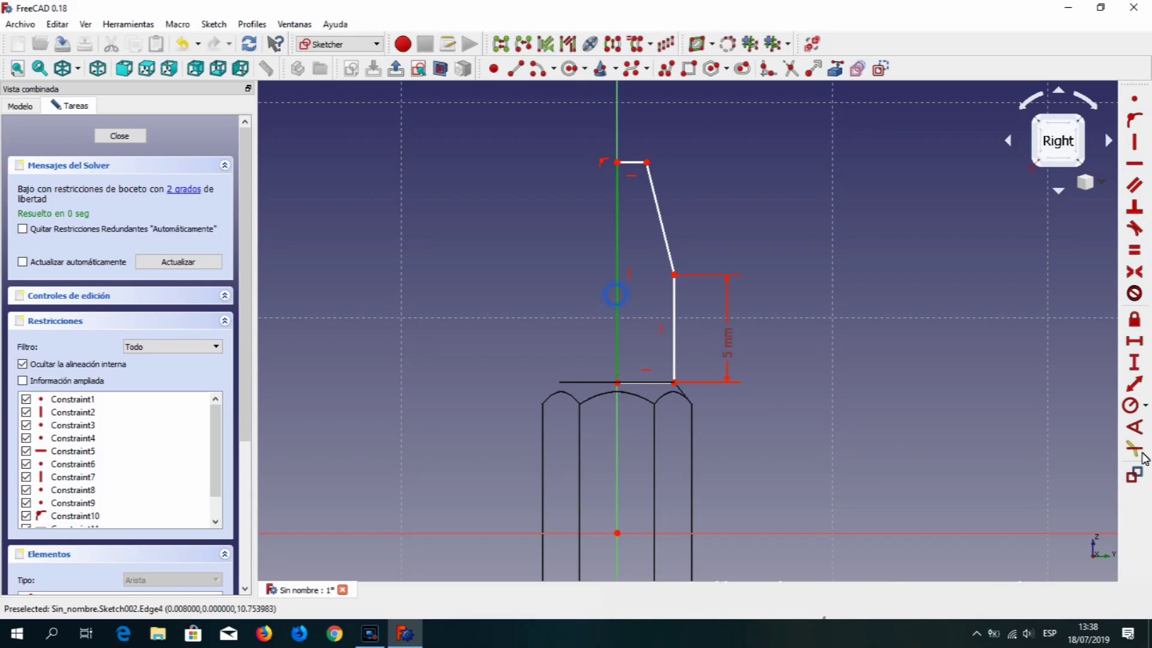
{"action": "left_click", "coordinate": [1133, 362]}
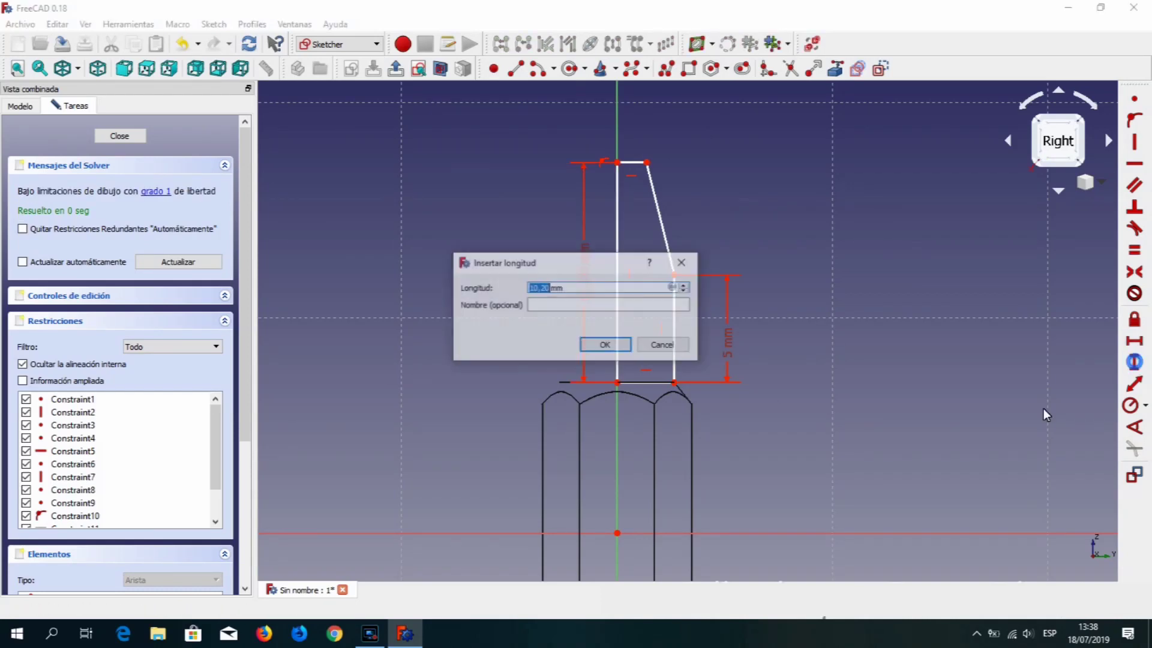
{"action": "type", "text": "1"}
{"action": "key", "text": "Return"}
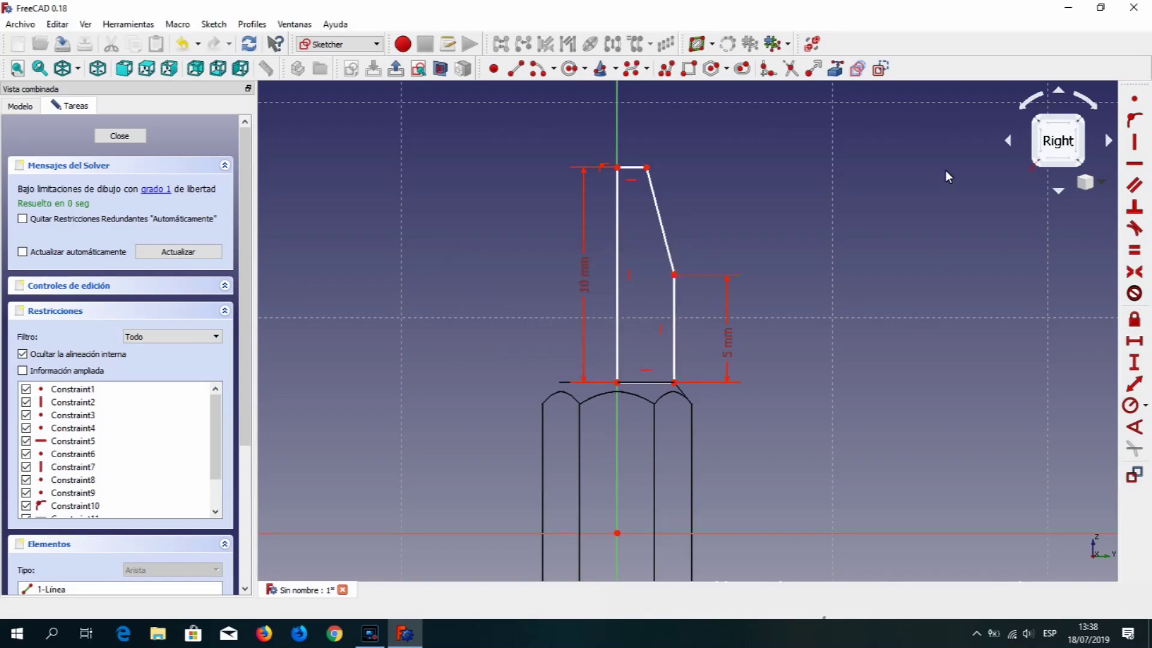
{"action": "left_click", "coordinate": [618, 167]}
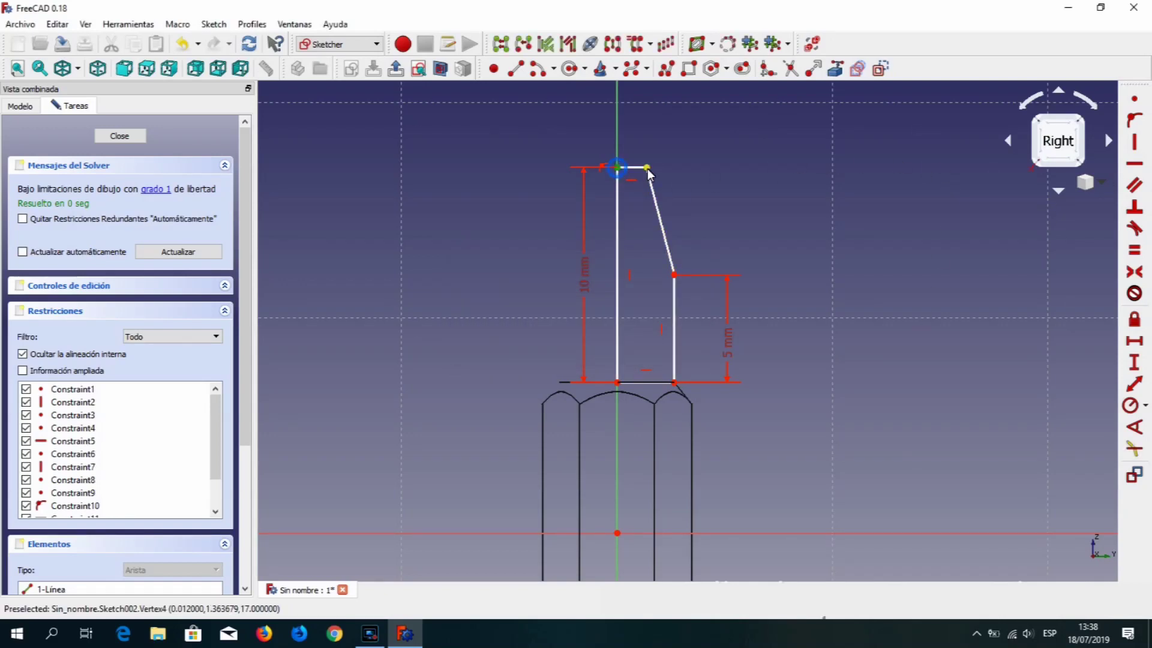
{"action": "left_click", "coordinate": [647, 169]}
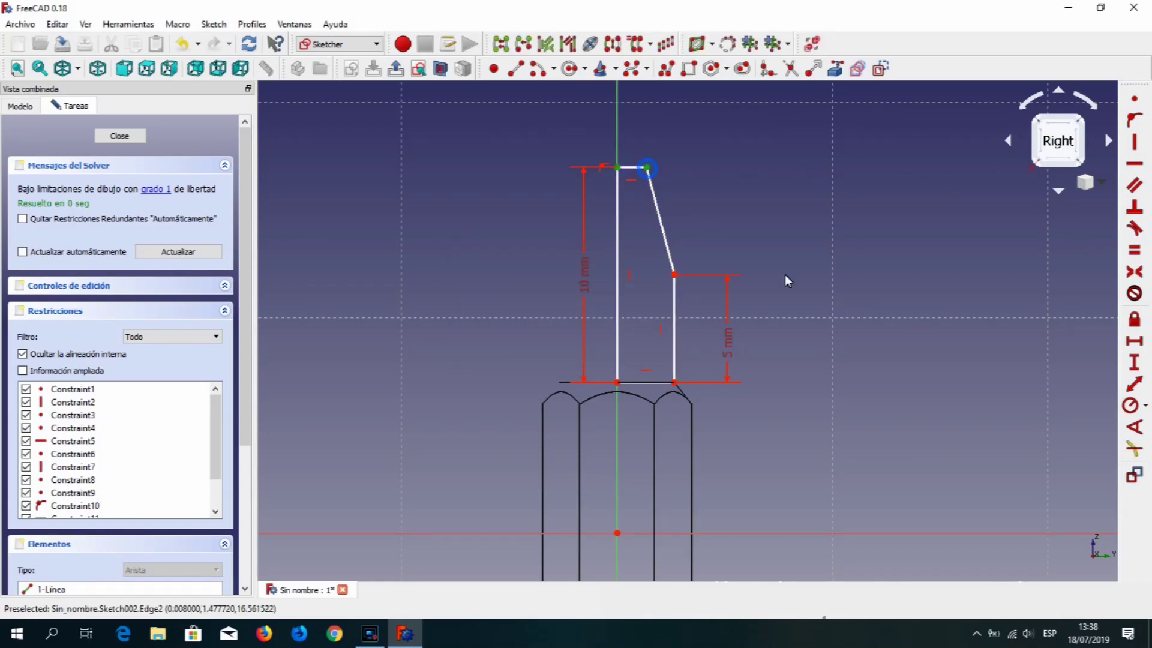
{"action": "left_click", "coordinate": [1134, 340]}
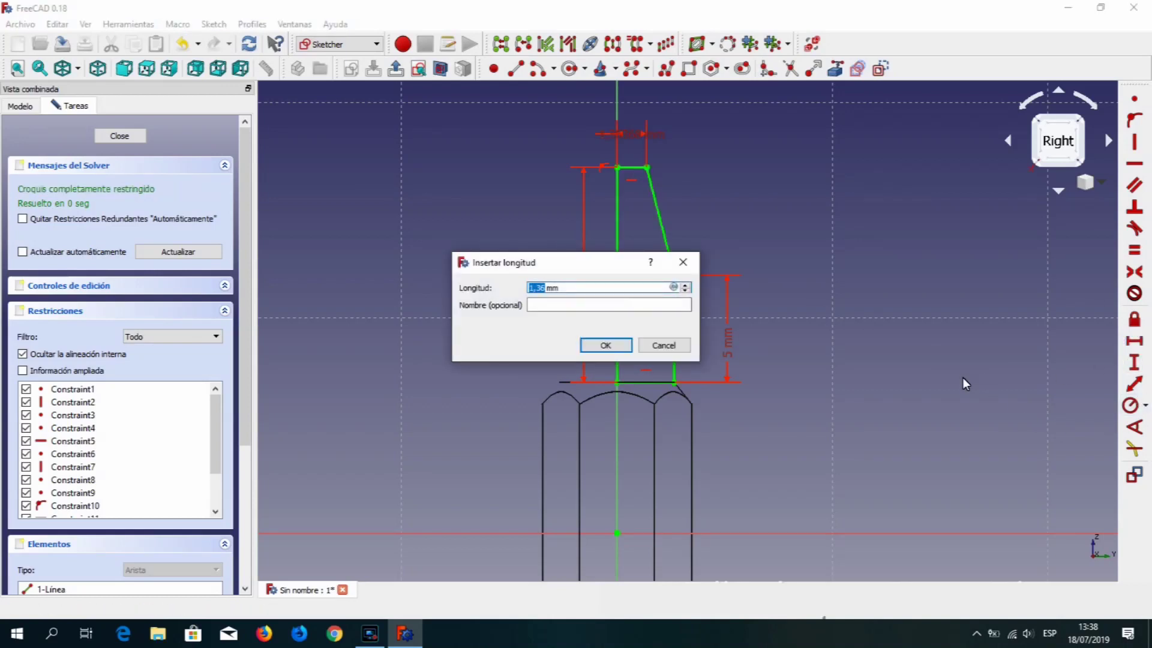
{"action": "type", "text": "0"}
{"action": "left_click", "coordinate": [604, 345]}
{"action": "left_click_drag", "start_coordinate": [636, 132], "coordinate": [694, 137]}
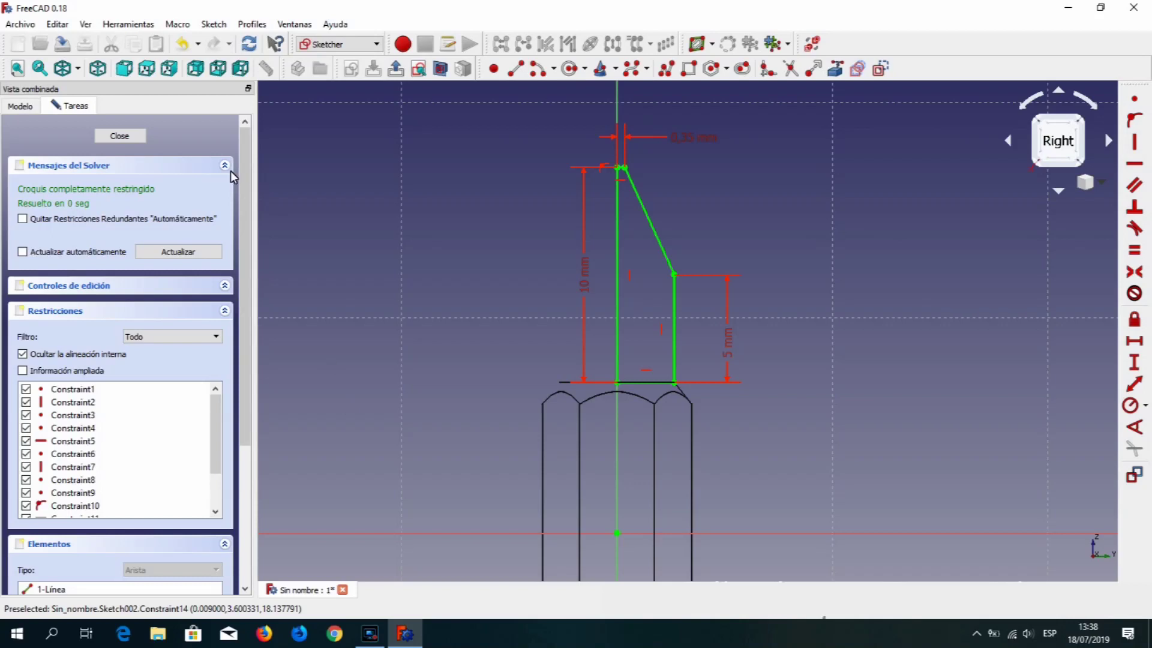
{"action": "left_click", "coordinate": [119, 135]}
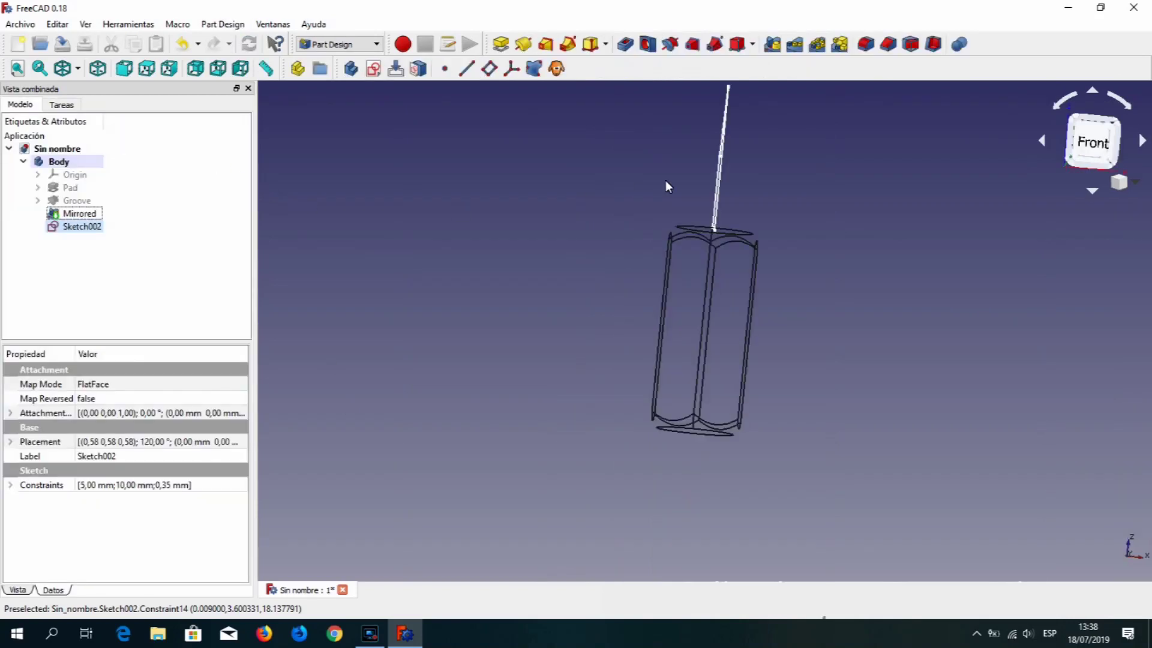
Restore shaded display and revolve Sketch002 360° into a conical tip atop the shank.
{"action": "left_click", "coordinate": [77, 69]}
{"action": "left_click", "coordinate": [88, 103]}
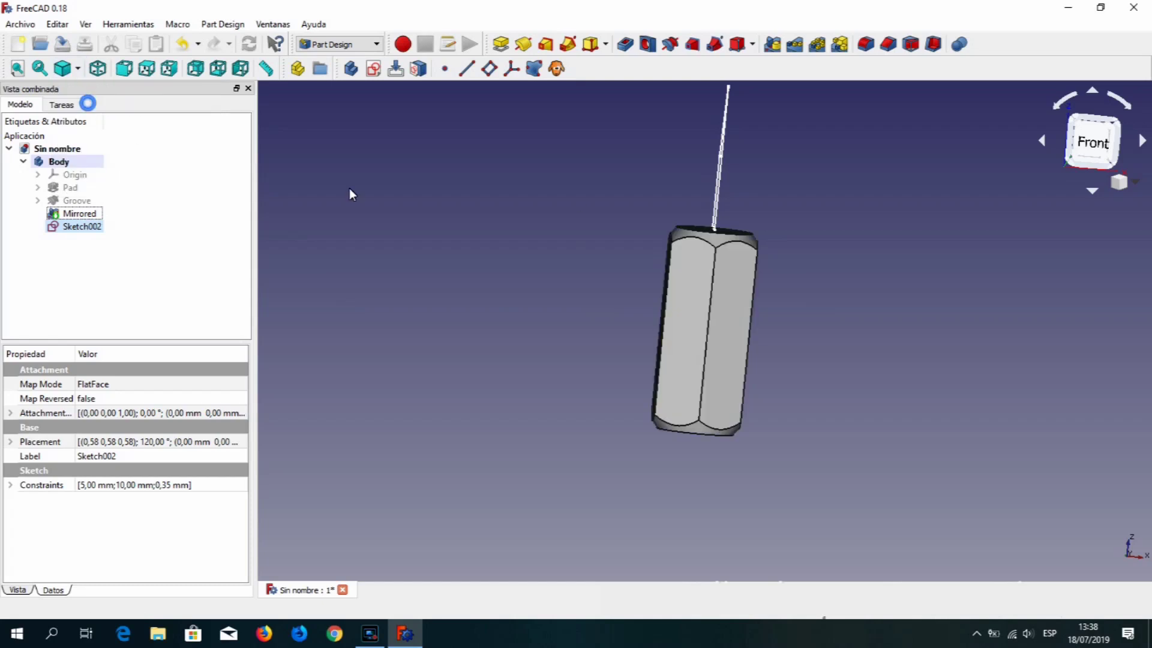
{"action": "mouse_move", "coordinate": [899, 238]}
{"action": "middle_mouse_down"}
{"action": "mouse_move", "coordinate": [823, 296]}
{"action": "mouse_move", "coordinate": [755, 286]}
{"action": "mouse_move", "coordinate": [850, 221]}
{"action": "middle_mouse_up"}
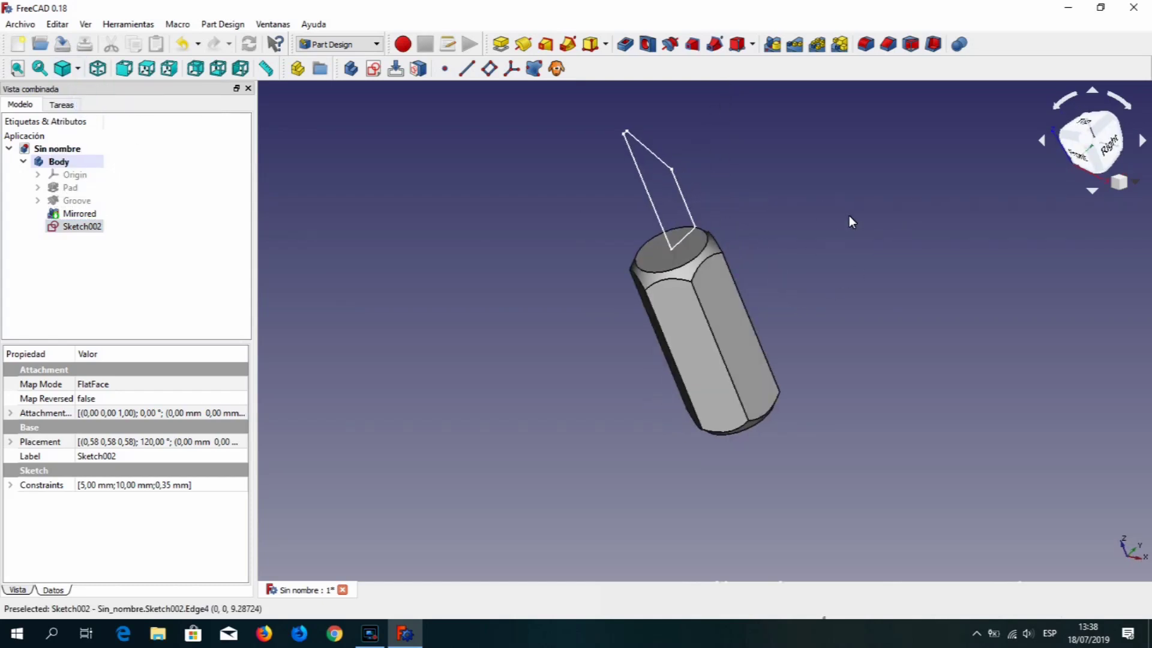
{"action": "left_click", "coordinate": [522, 44]}
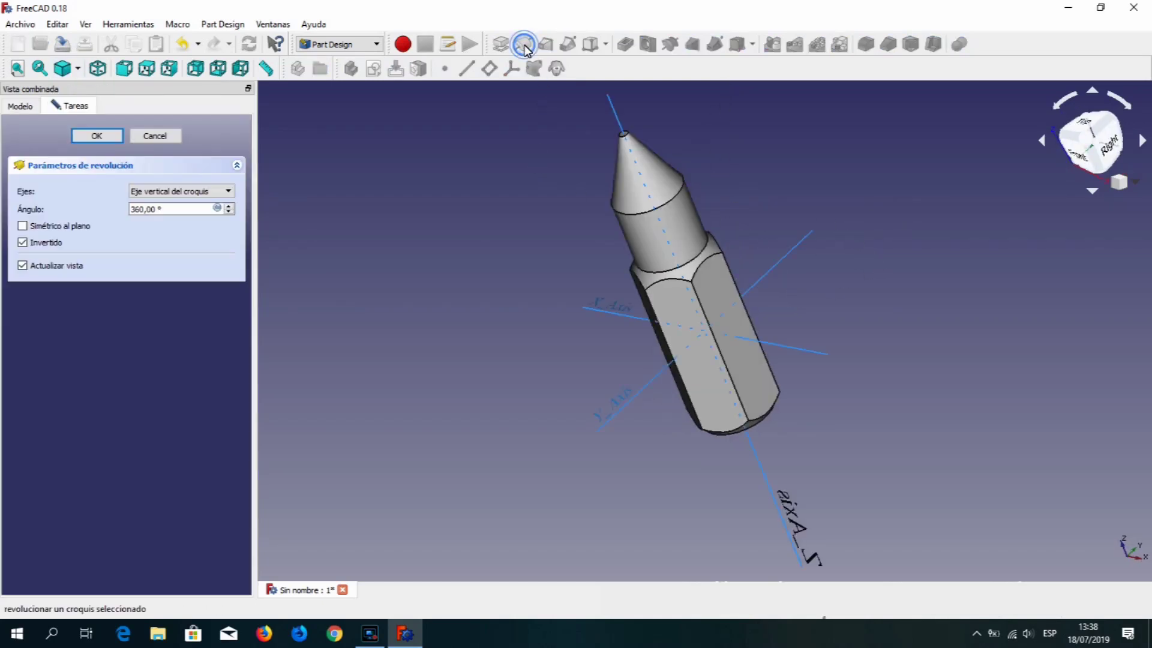
Accept the revolved tip, then select a shank vertex and the top long shank edge.
{"action": "left_click", "coordinate": [93, 137]}
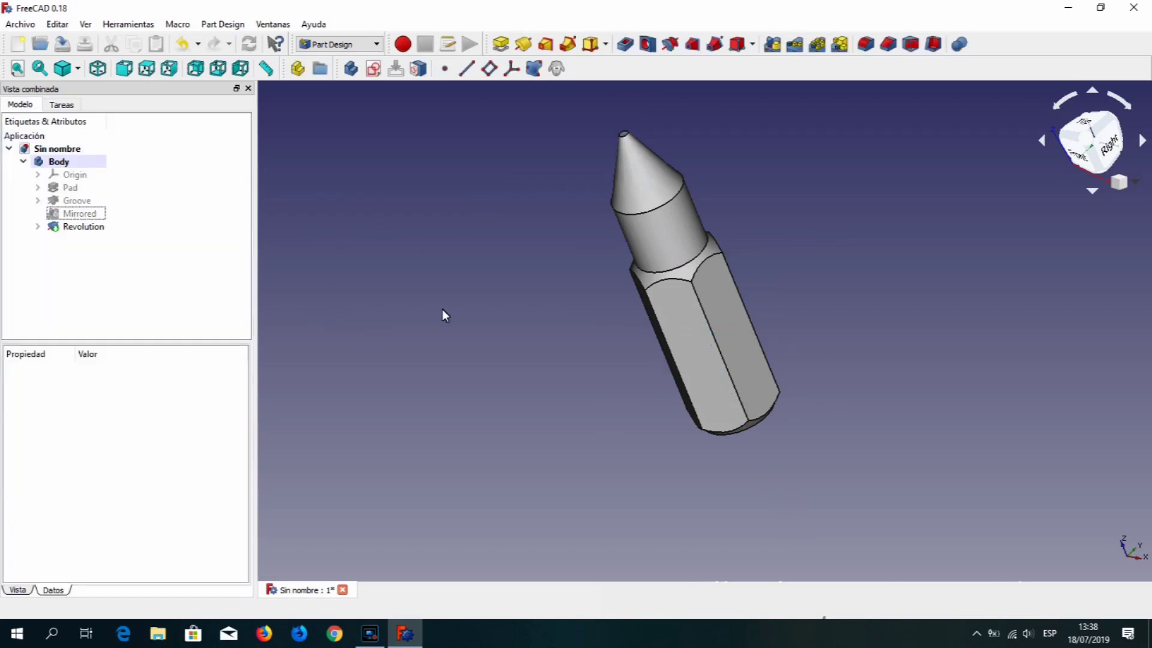
{"action": "mouse_move", "coordinate": [840, 242]}
{"action": "middle_mouse_down"}
{"action": "mouse_move", "coordinate": [792, 325]}
{"action": "mouse_move", "coordinate": [628, 365]}
{"action": "mouse_move", "coordinate": [638, 376]}
{"action": "middle_mouse_up"}
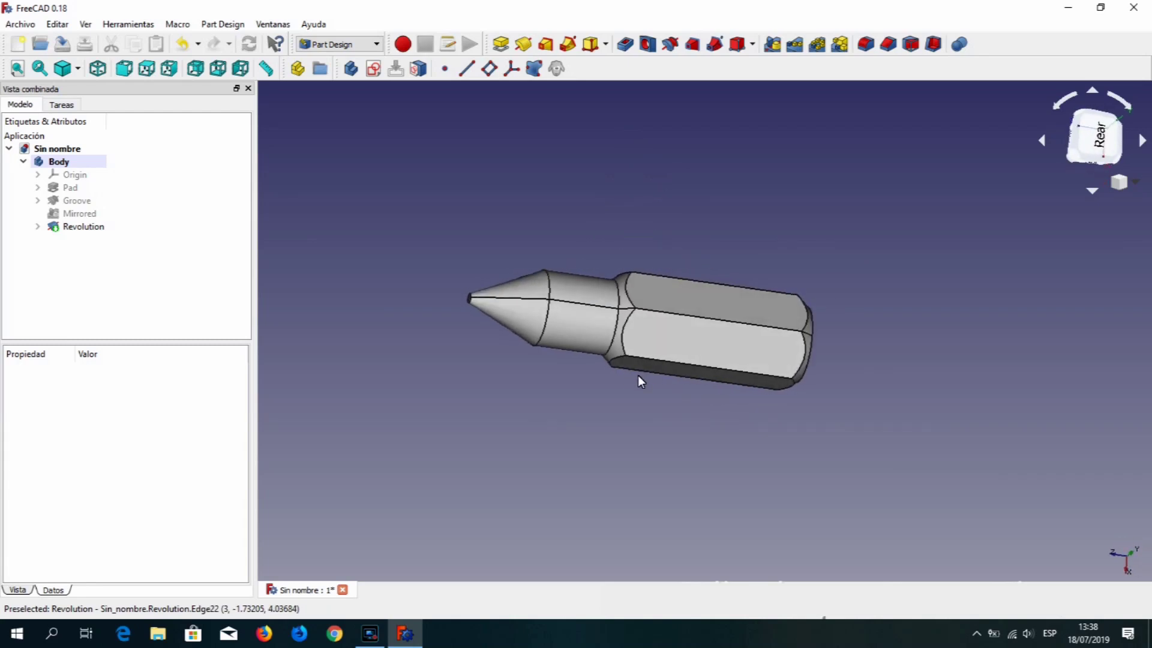
{"action": "scroll", "coordinate": [638, 376], "scroll_direction": "up", "scroll_amount": 2}
{"action": "scroll", "coordinate": [638, 375], "scroll_direction": "up", "scroll_amount": 1}
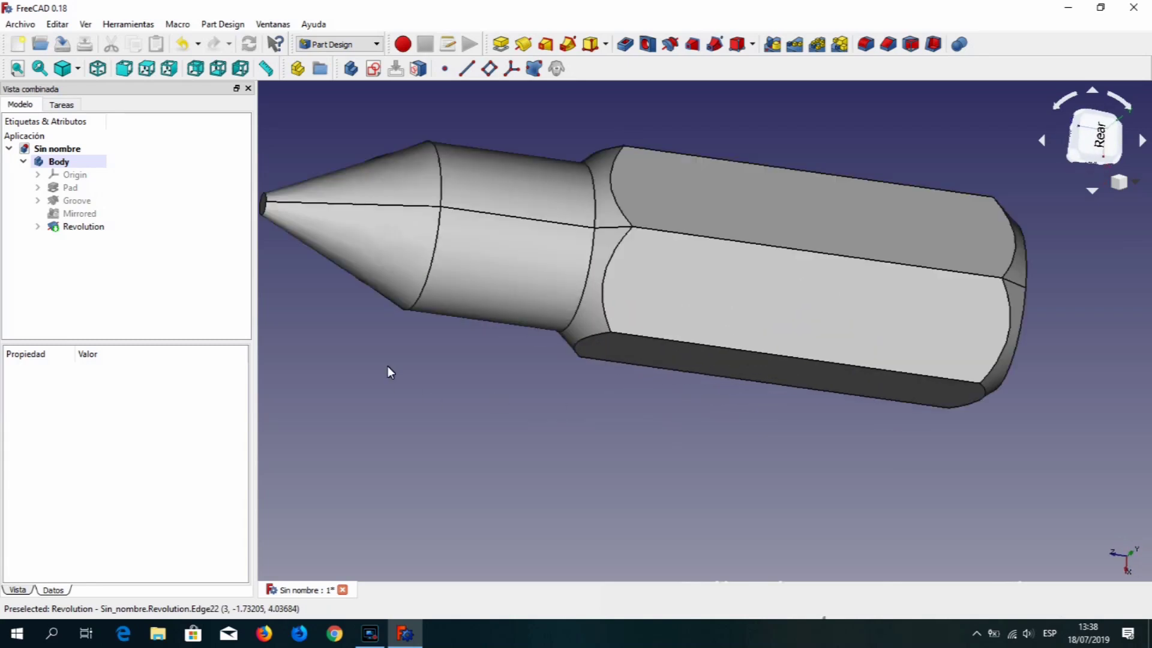
{"action": "left_click", "coordinate": [265, 204]}
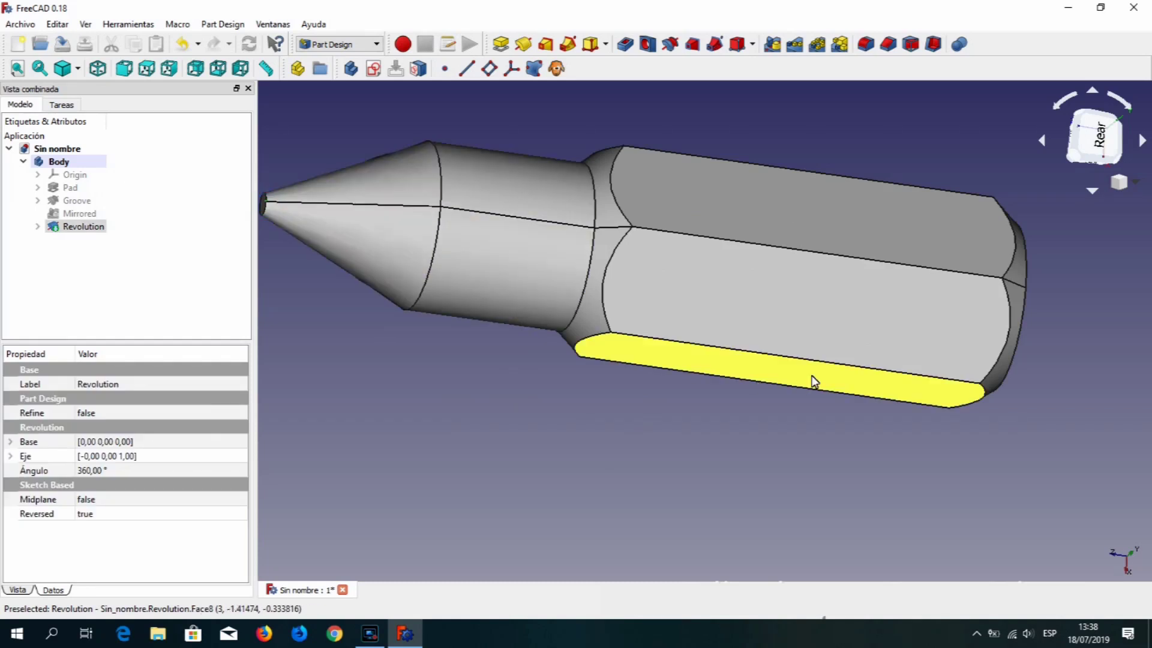
{"action": "left_click", "coordinate": [826, 255]}
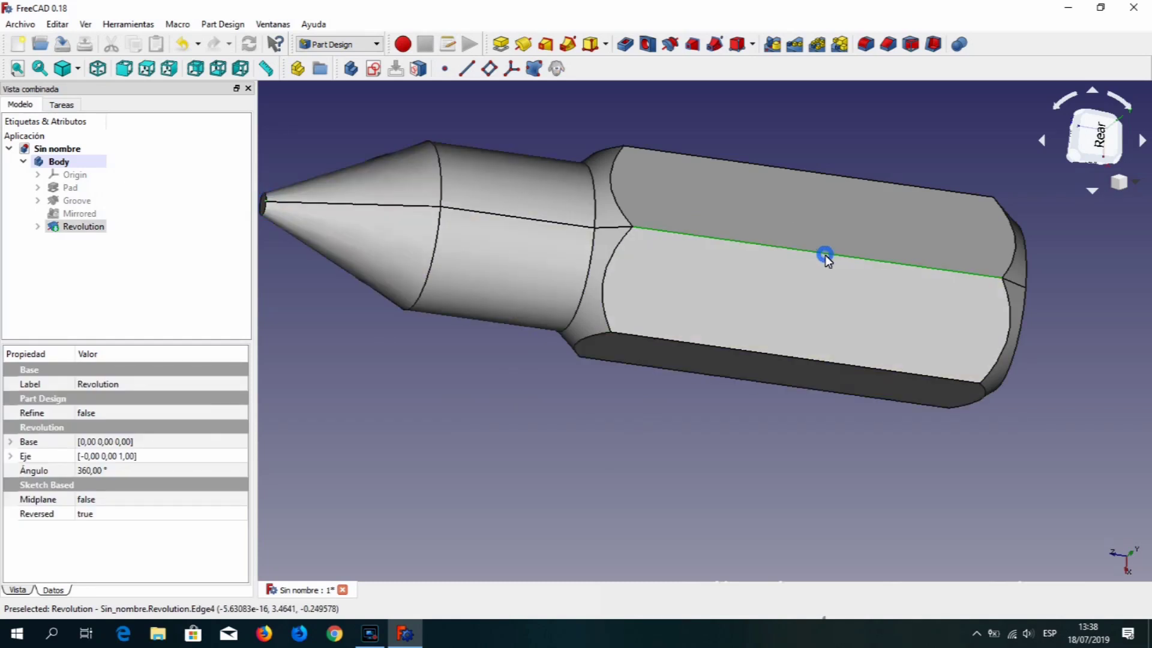
Add a datum plane on the vertex and edge in Alinear O-Y-X mode, then select it.
{"action": "left_click", "coordinate": [490, 69]}
{"action": "left_click", "coordinate": [415, 310]}
{"action": "scroll", "coordinate": [690, 459], "scroll_direction": "up", "scroll_amount": 3}
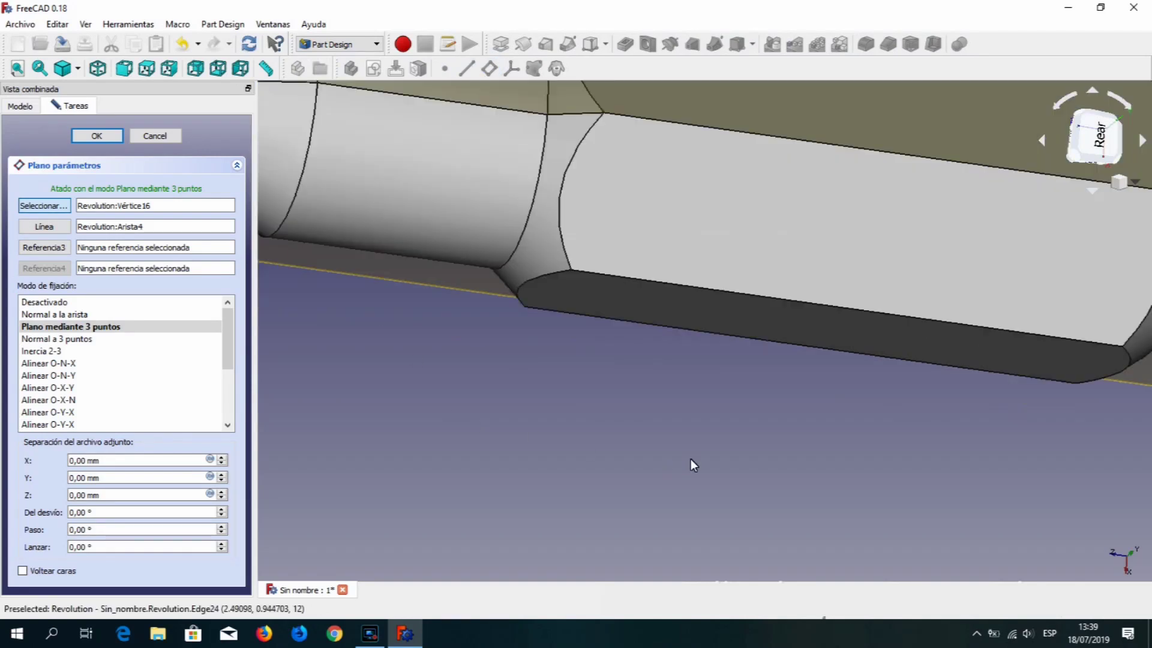
{"action": "scroll", "coordinate": [690, 459], "scroll_direction": "down", "scroll_amount": 5}
{"action": "mouse_move", "coordinate": [753, 280]}
{"action": "middle_mouse_down"}
{"action": "mouse_move", "coordinate": [776, 237]}
{"action": "mouse_move", "coordinate": [953, 171]}
{"action": "mouse_move", "coordinate": [940, 168]}
{"action": "mouse_move", "coordinate": [921, 193]}
{"action": "middle_mouse_up"}
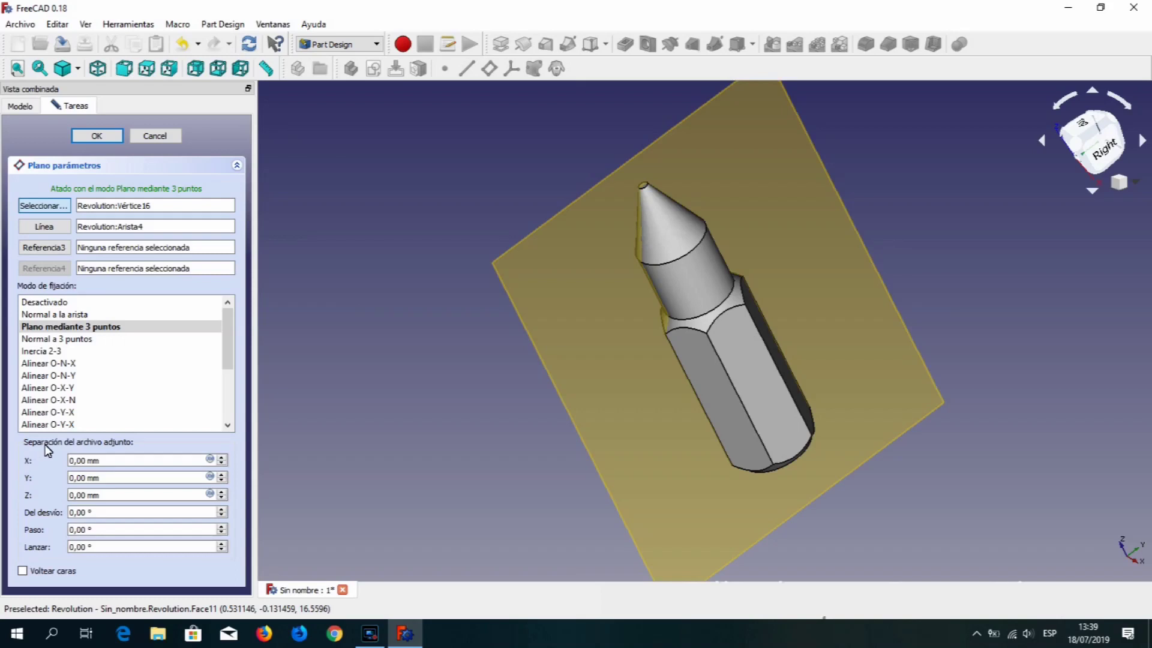
{"action": "left_click", "coordinate": [57, 412]}
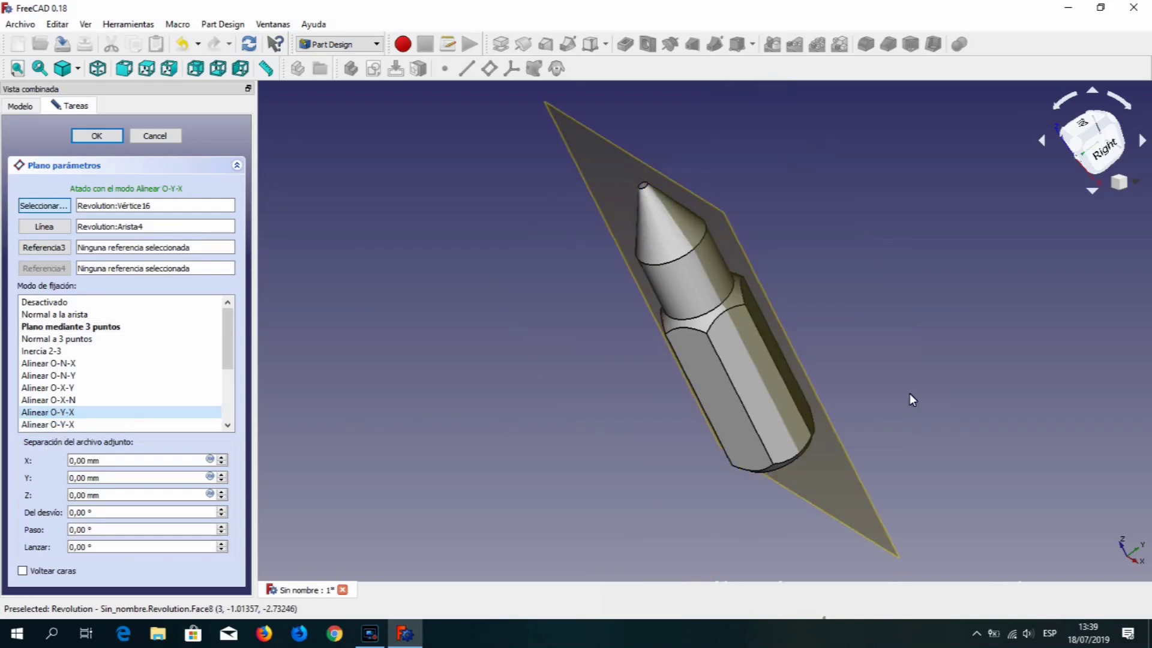
{"action": "mouse_move", "coordinate": [1008, 382]}
{"action": "middle_mouse_down"}
{"action": "mouse_move", "coordinate": [966, 411]}
{"action": "mouse_move", "coordinate": [818, 435]}
{"action": "middle_mouse_up"}
{"action": "left_click", "coordinate": [98, 136]}
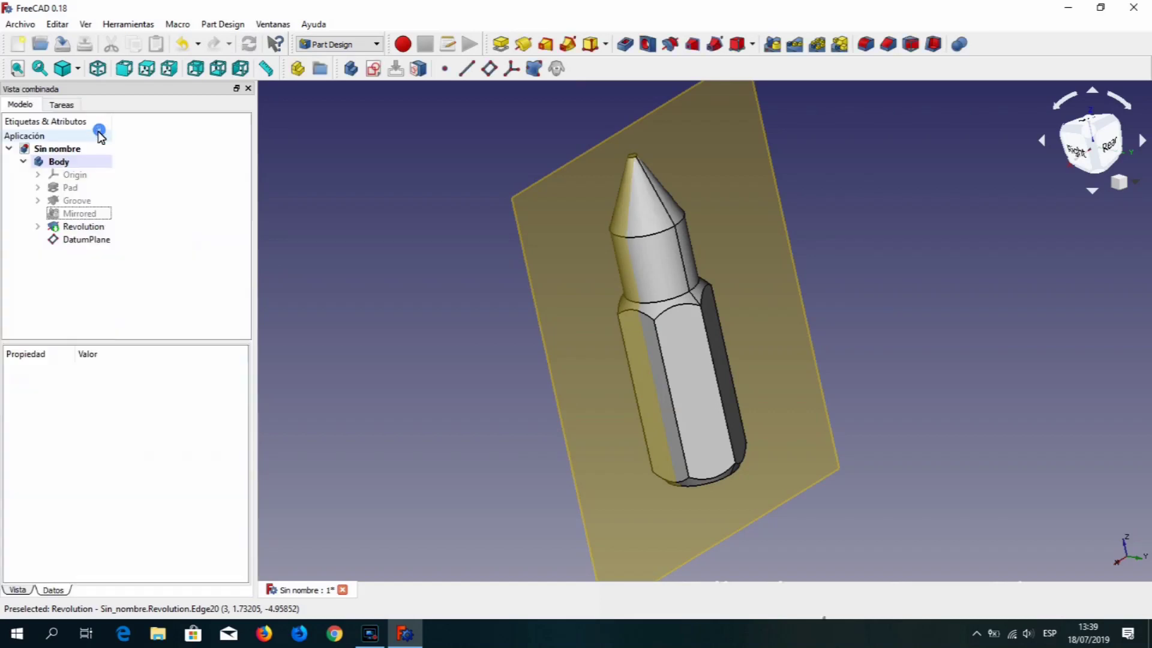
{"action": "left_click", "coordinate": [556, 227]}
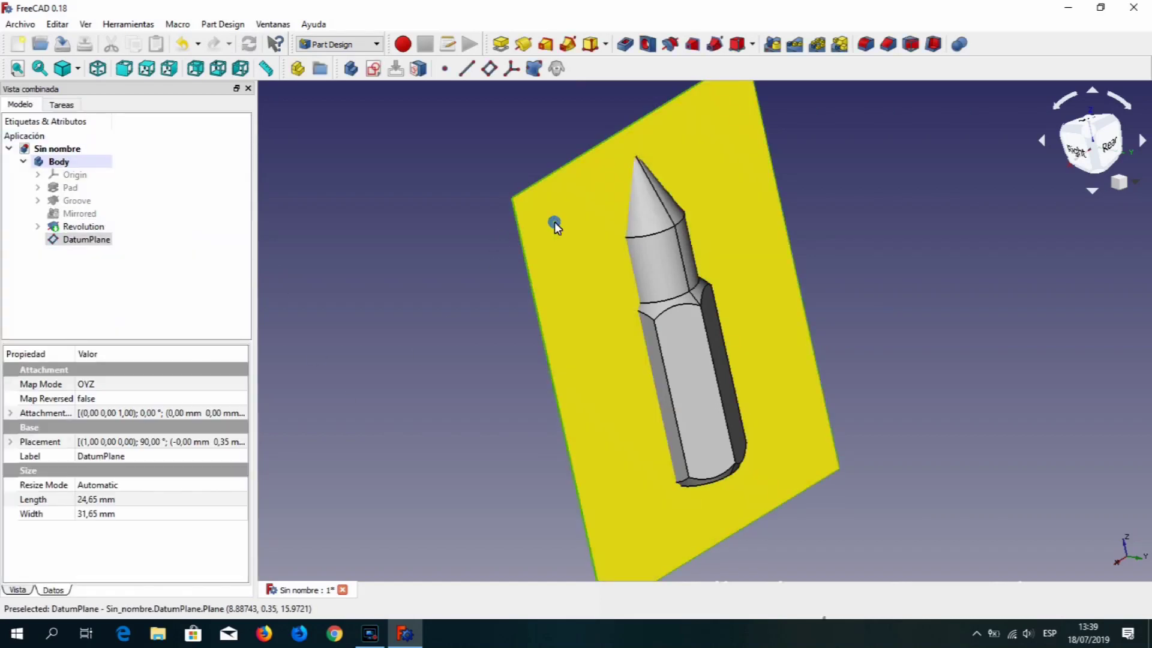
Open a sketch on the datum plane with View section on and start a polyline beside the tip.
{"action": "left_click", "coordinate": [374, 68]}
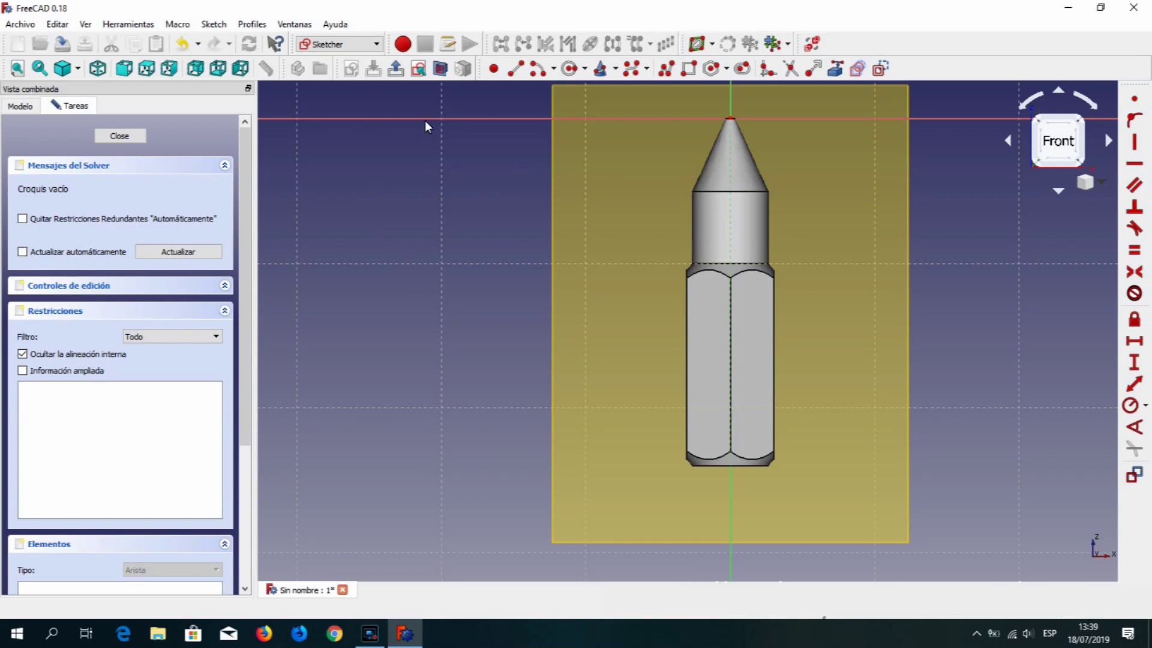
{"action": "left_click", "coordinate": [442, 71]}
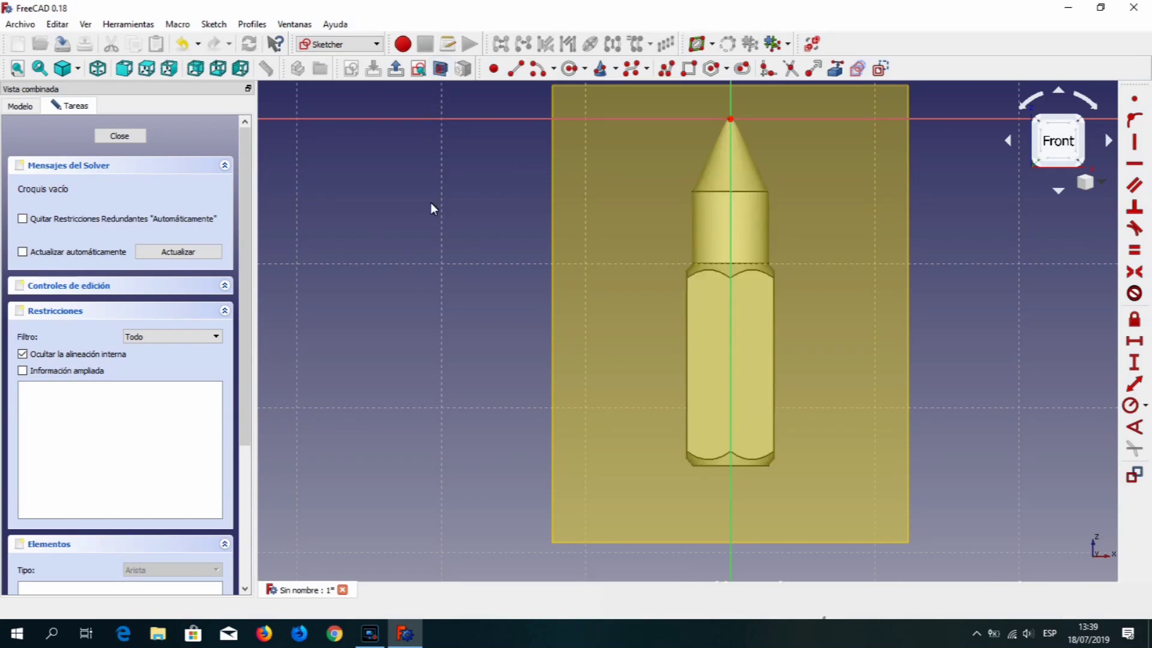
{"action": "middle_click_drag", "start_coordinate": [961, 200], "coordinate": [870, 355]}
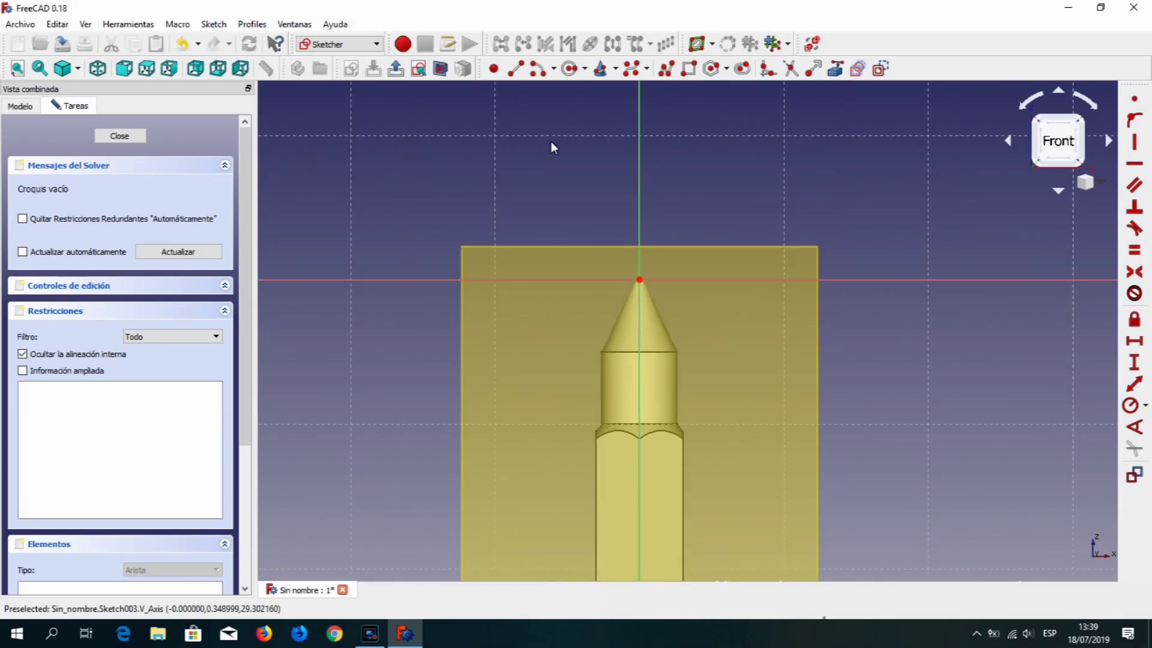
{"action": "left_click", "coordinate": [667, 70]}
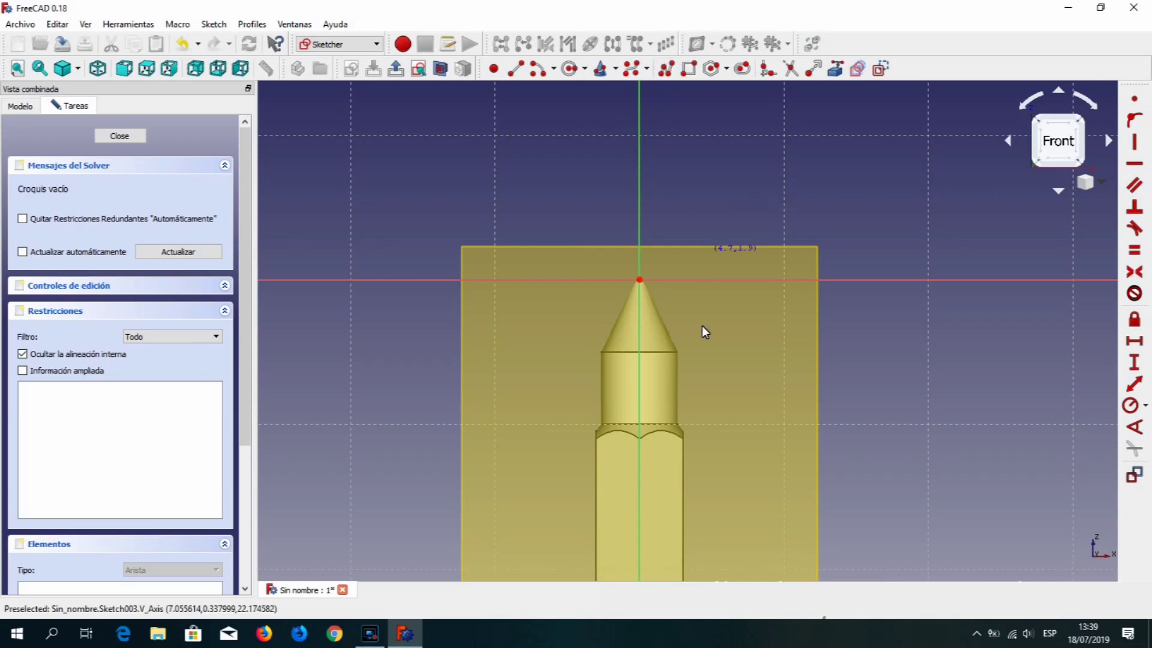
{"action": "left_click", "coordinate": [658, 280]}
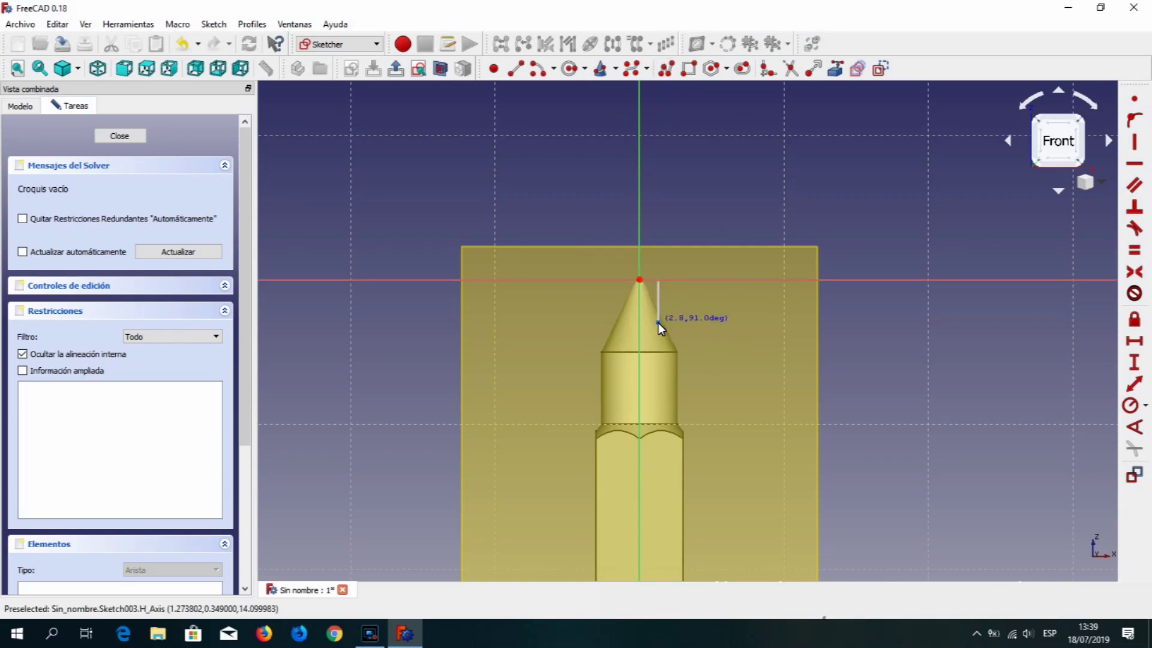
Draw a closed line-arc-line profile beside the tip, then select its top-right corner and the H axis.
{"action": "left_click", "coordinate": [658, 322]}
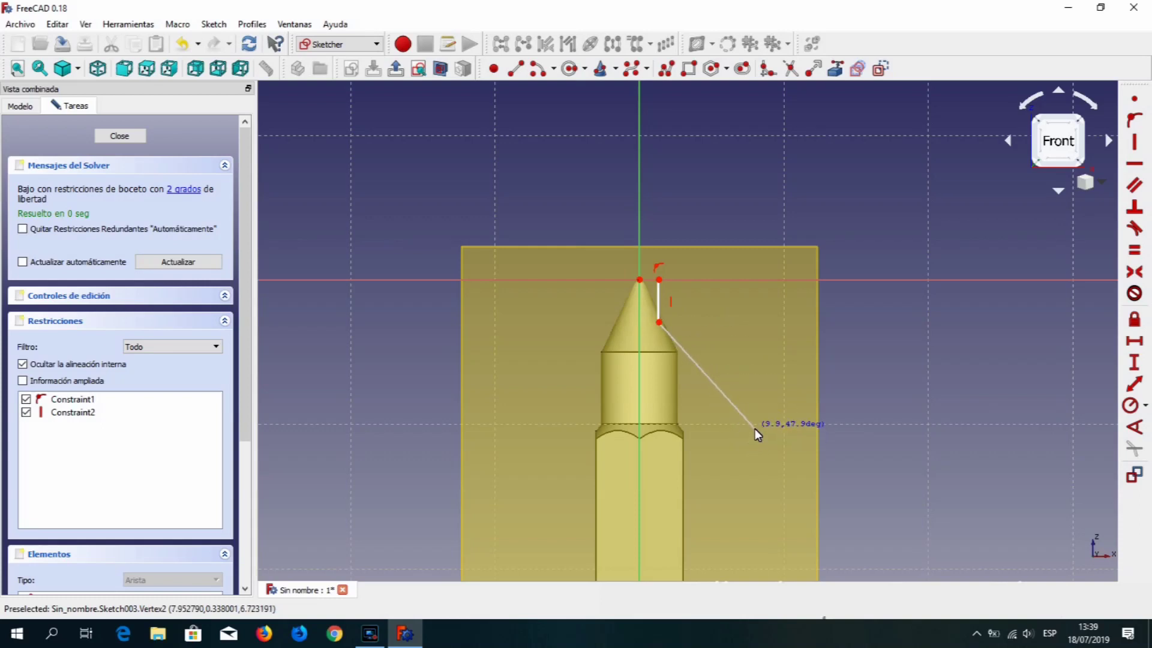
{"action": "key", "text": "m"}
{"action": "key", "text": "m"}
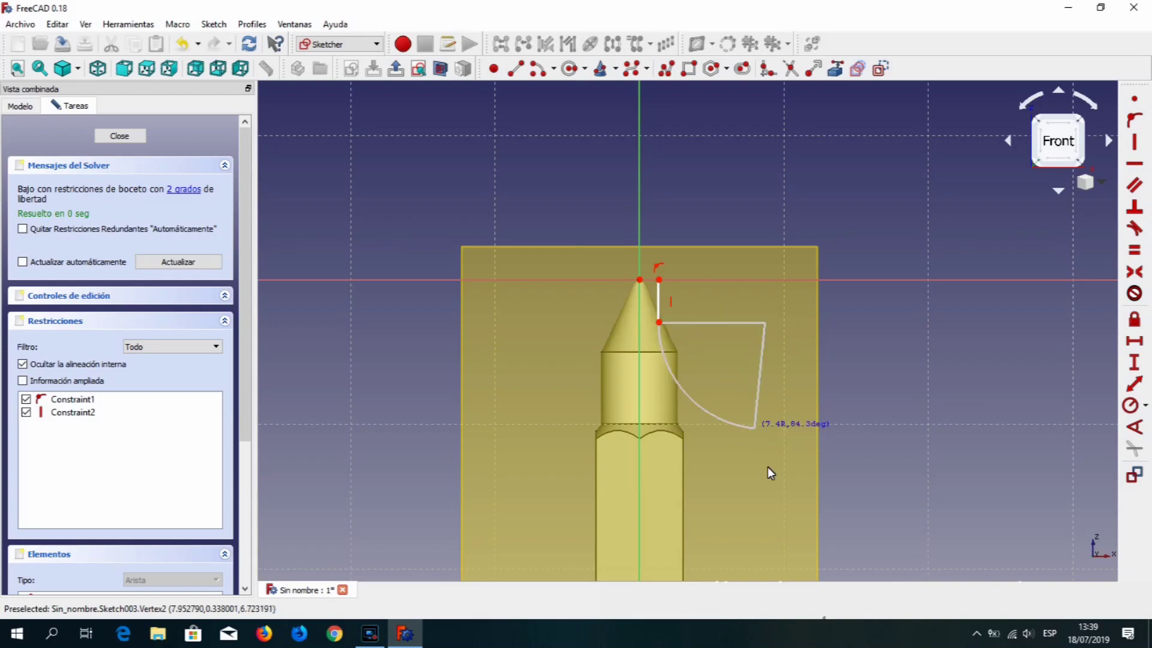
{"action": "left_click", "coordinate": [876, 512]}
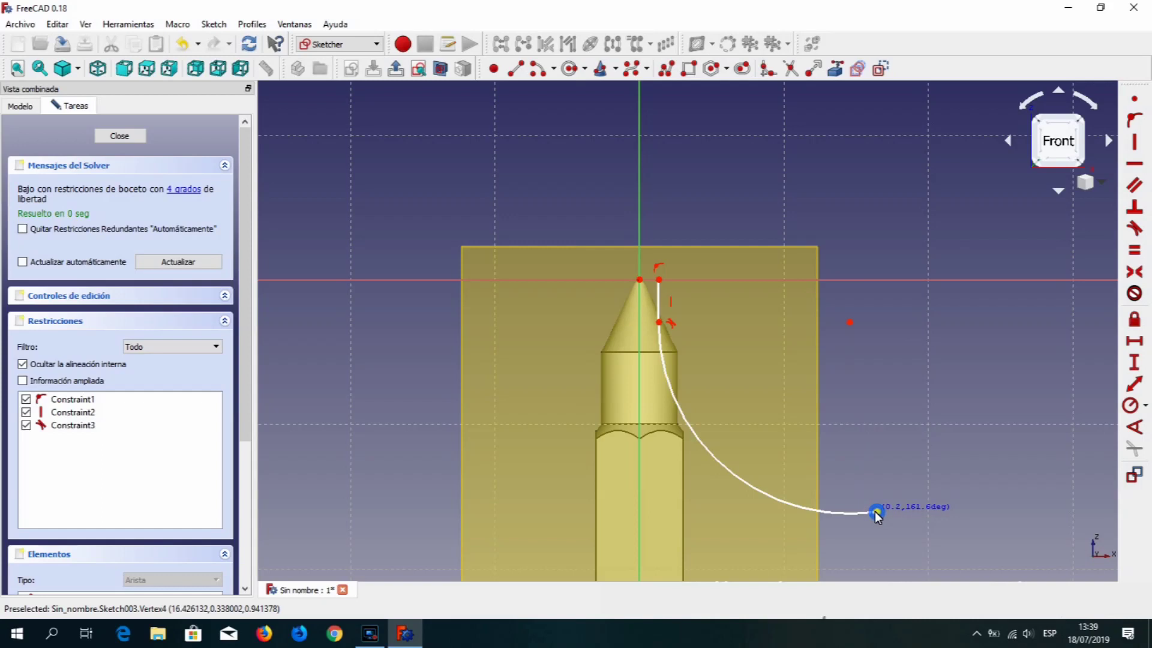
{"action": "key", "text": "m"}
{"action": "key", "text": "m"}
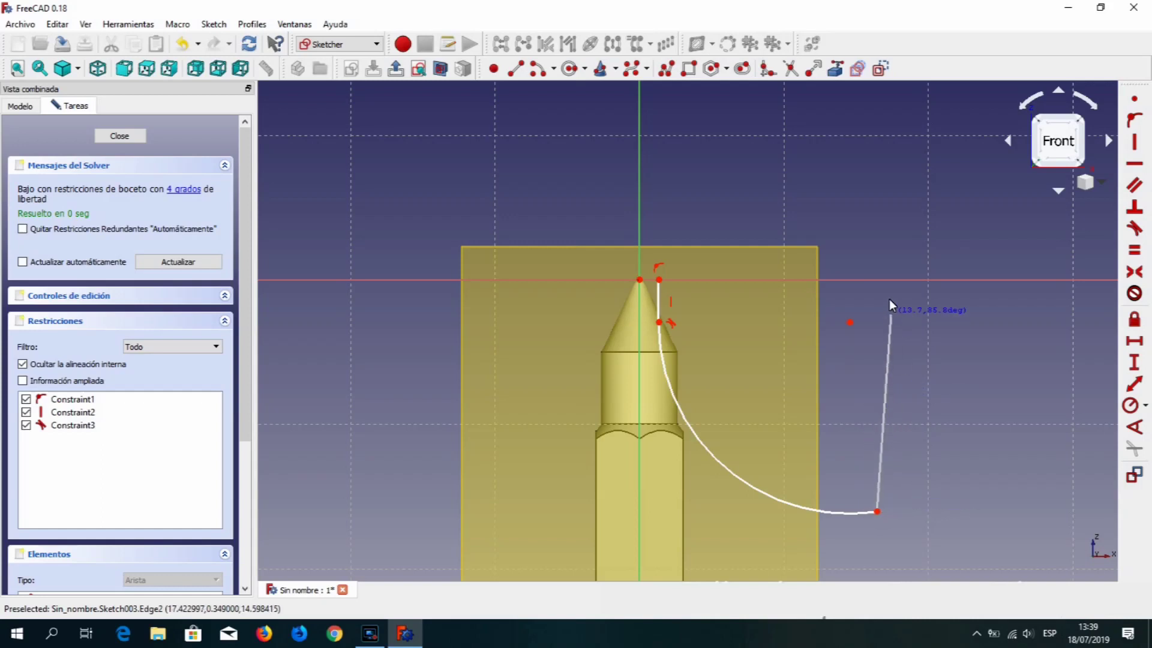
{"action": "left_click", "coordinate": [877, 292]}
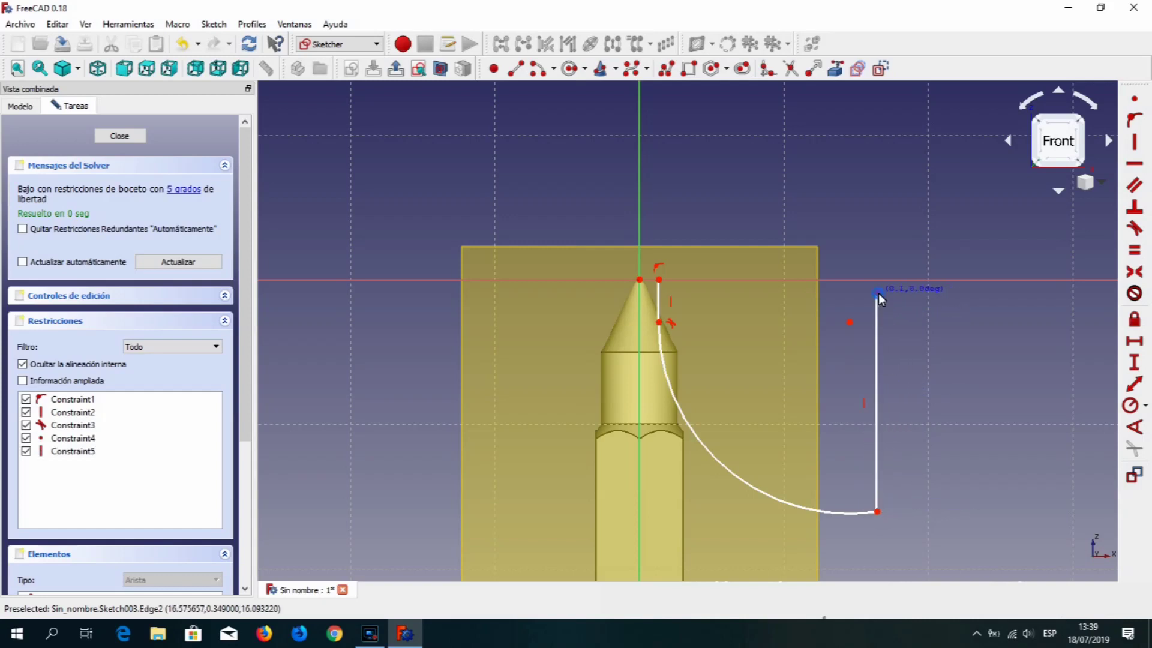
{"action": "left_click", "coordinate": [660, 280]}
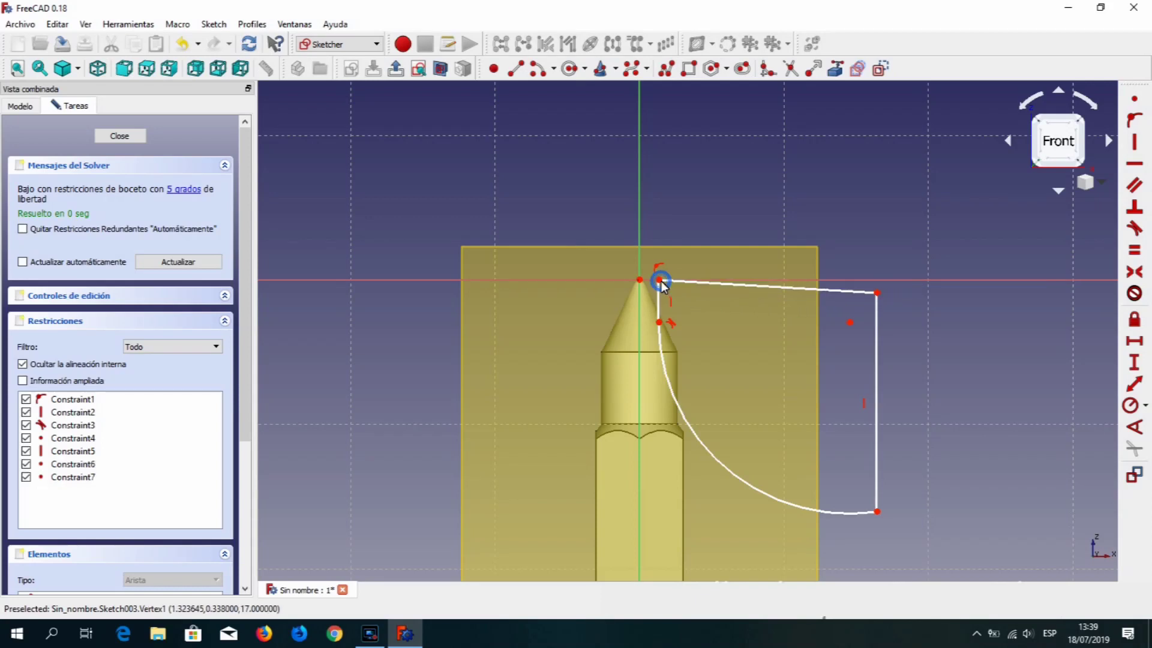
{"action": "right_click", "coordinate": [839, 219]}
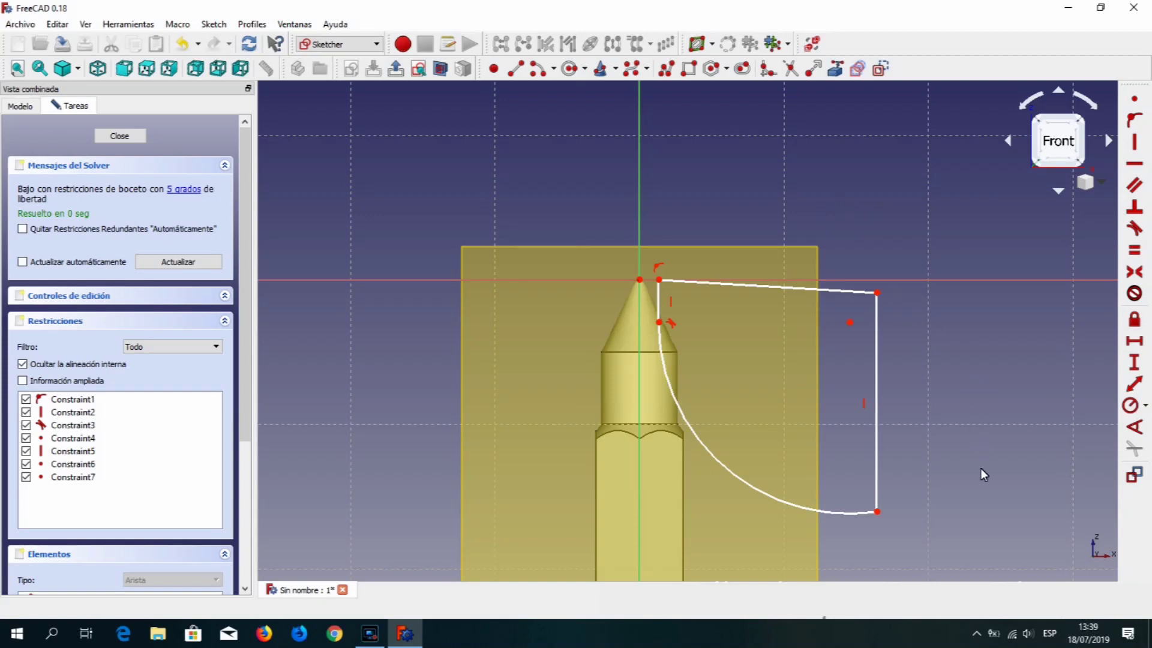
{"action": "left_click", "coordinate": [878, 293]}
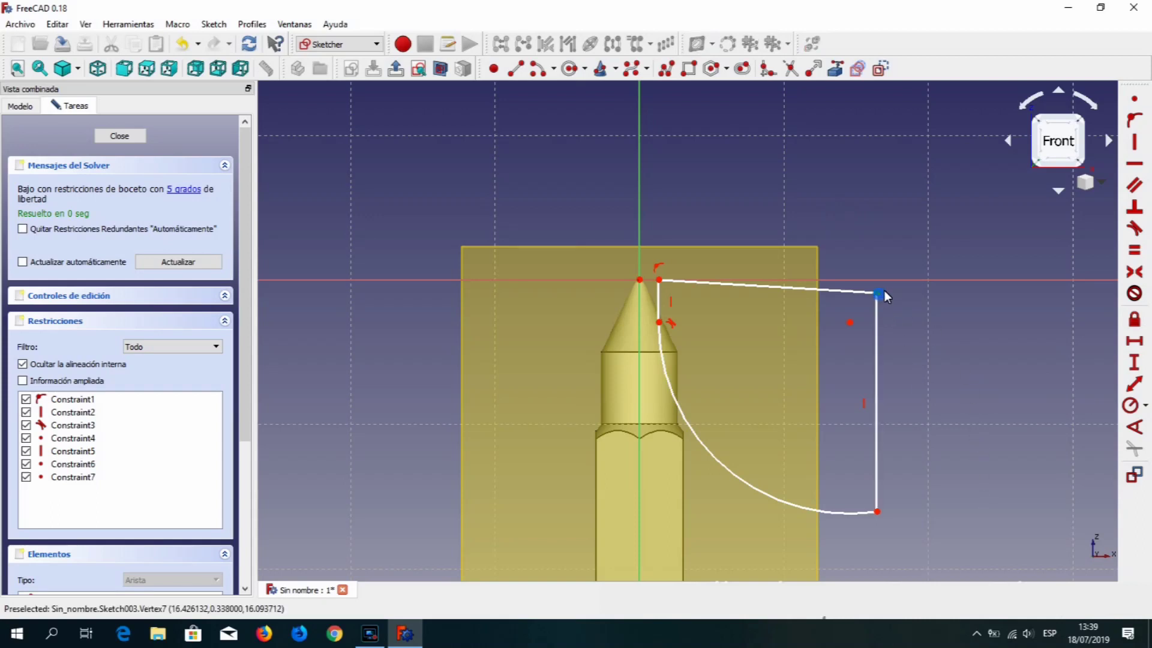
{"action": "left_click", "coordinate": [896, 282]}
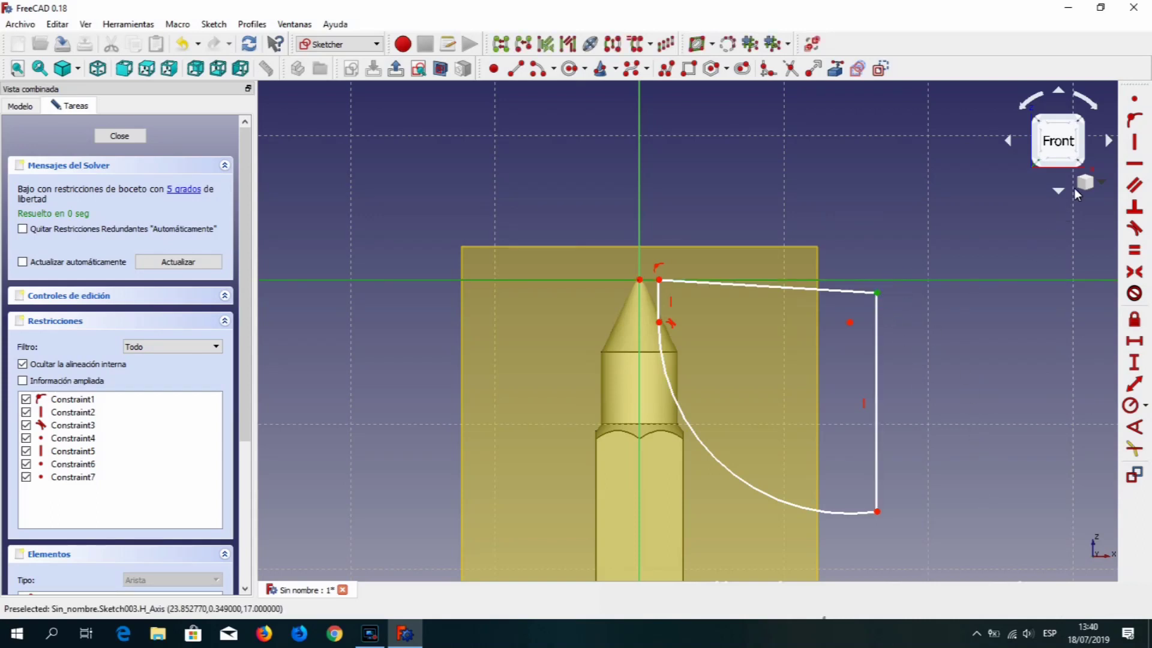
Put the corner on the horizontal axis and set a 0,35 mm horizontal distance from the origin.
{"action": "left_click", "coordinate": [1134, 119]}
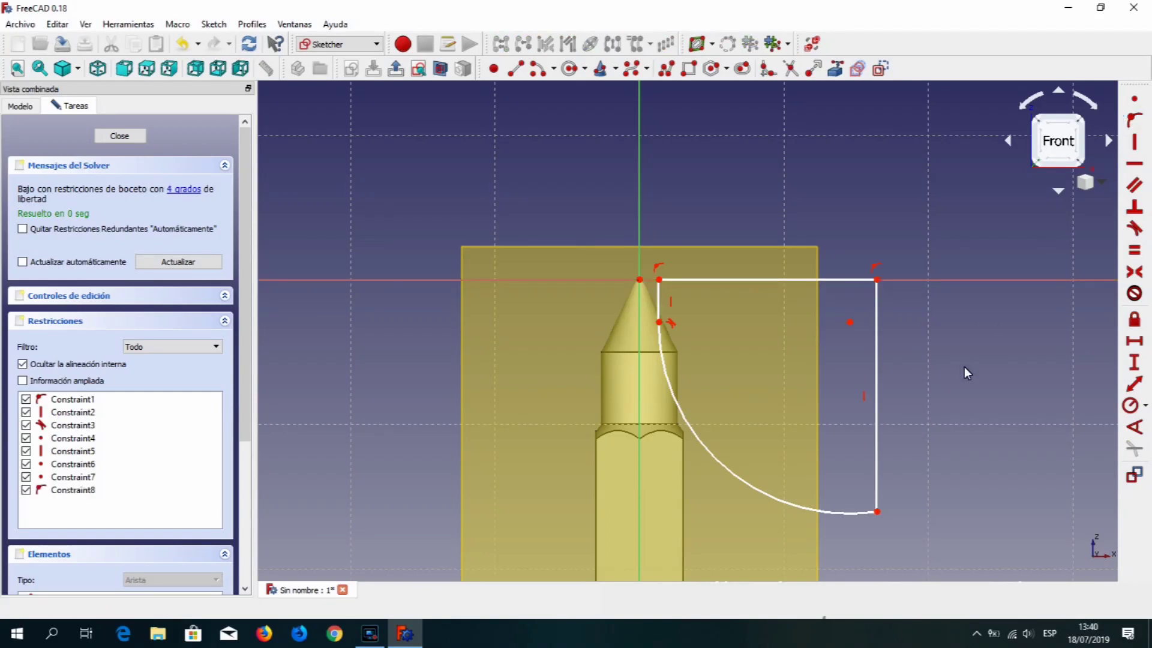
{"action": "left_click", "coordinate": [638, 280]}
{"action": "left_click", "coordinate": [660, 281]}
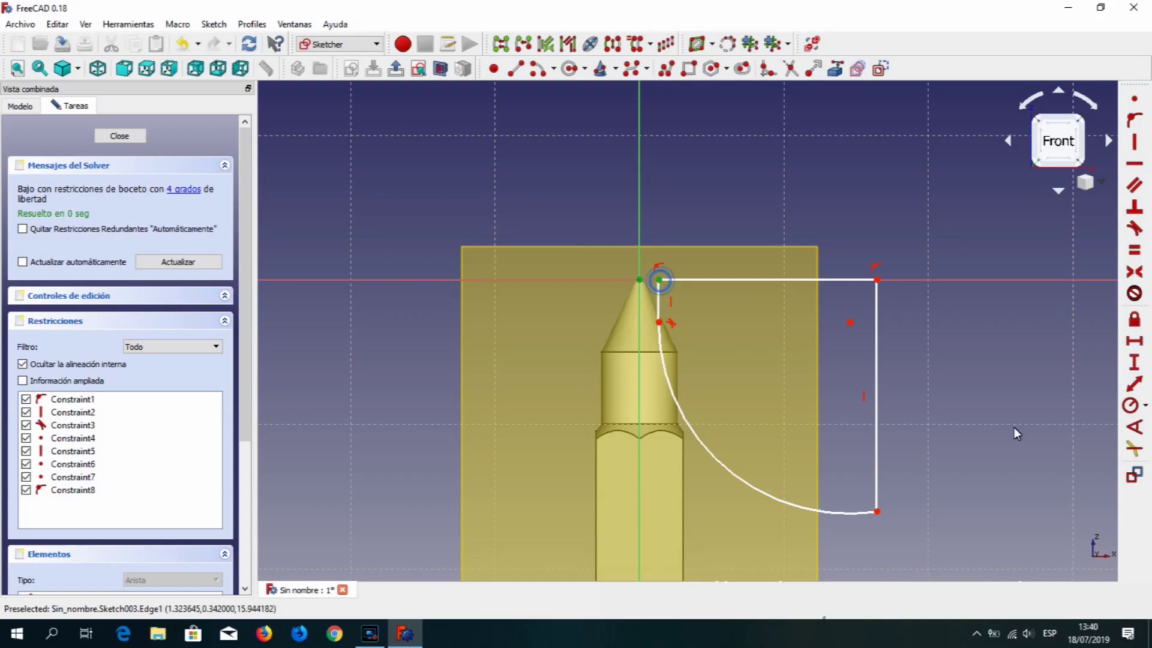
{"action": "left_click", "coordinate": [1134, 340]}
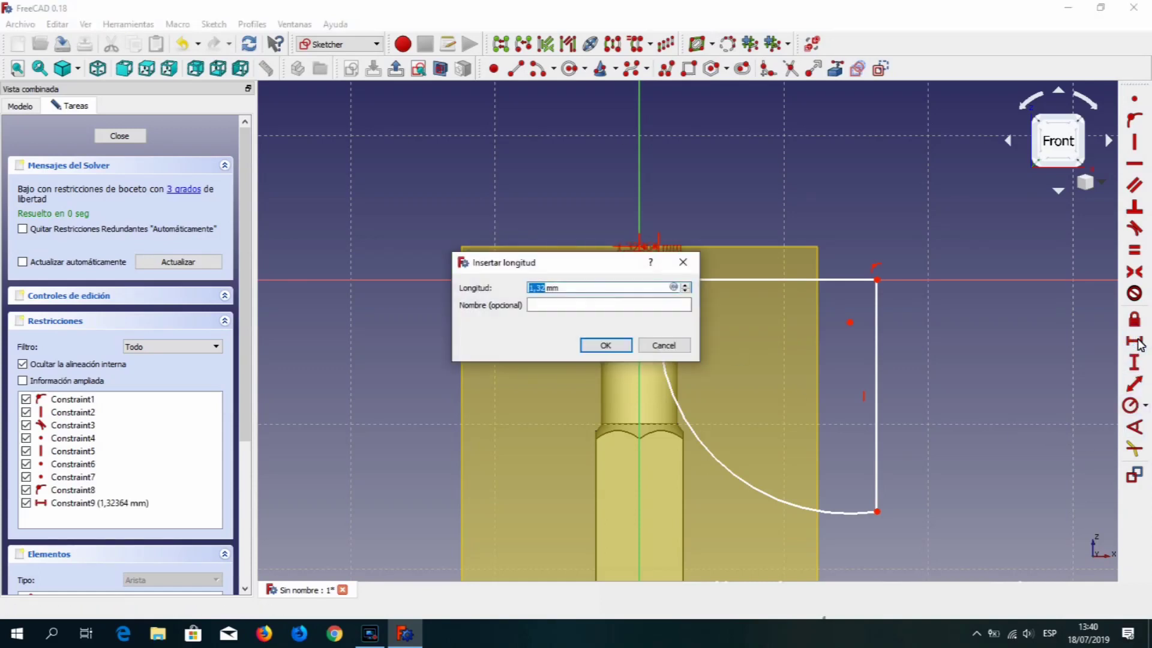
{"action": "type", "text": "0"}
{"action": "left_click", "coordinate": [618, 347]}
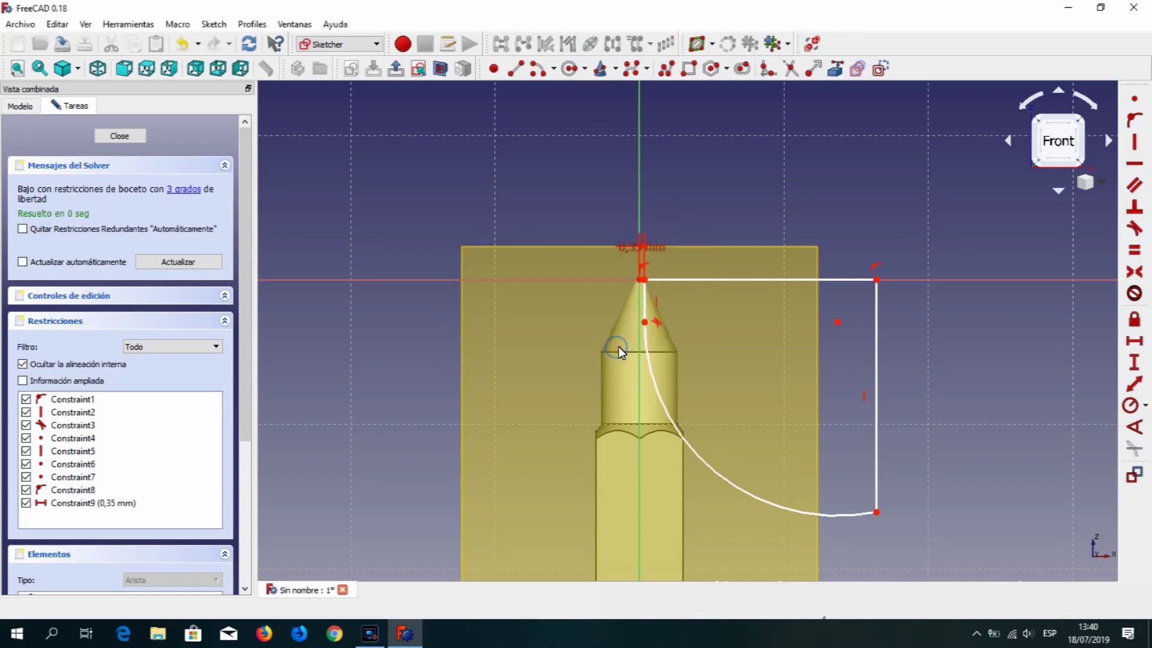
{"action": "left_click_drag", "start_coordinate": [652, 248], "coordinate": [695, 208]}
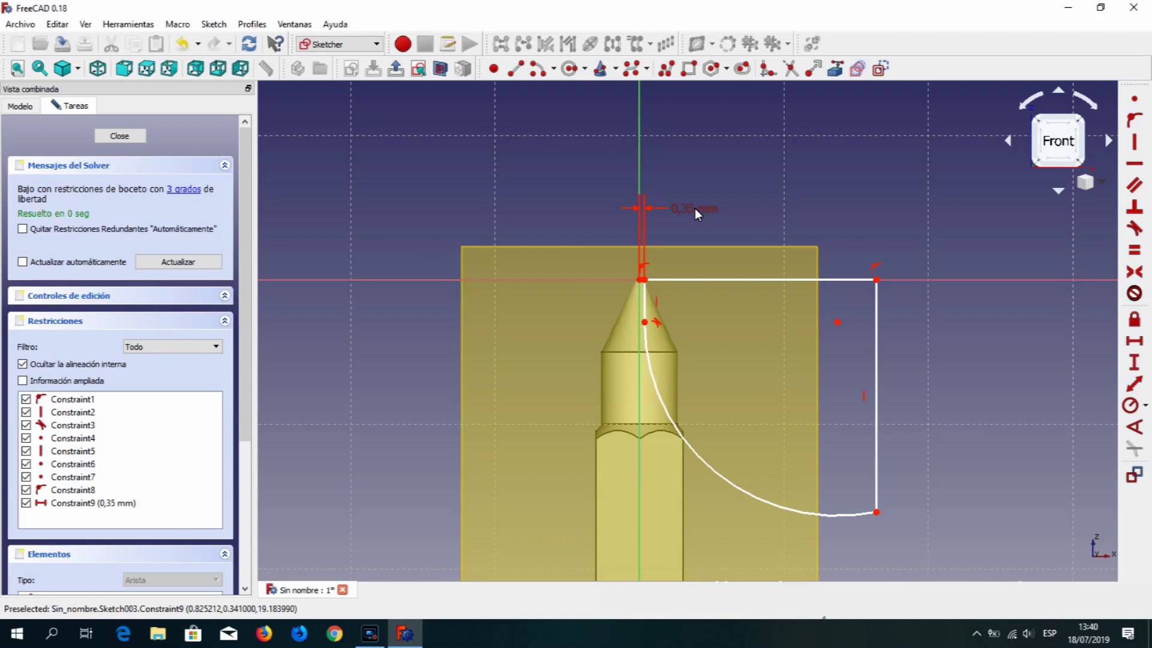
Constrain the short vertical line at the tip to 1 mm length.
{"action": "left_click", "coordinate": [645, 305]}
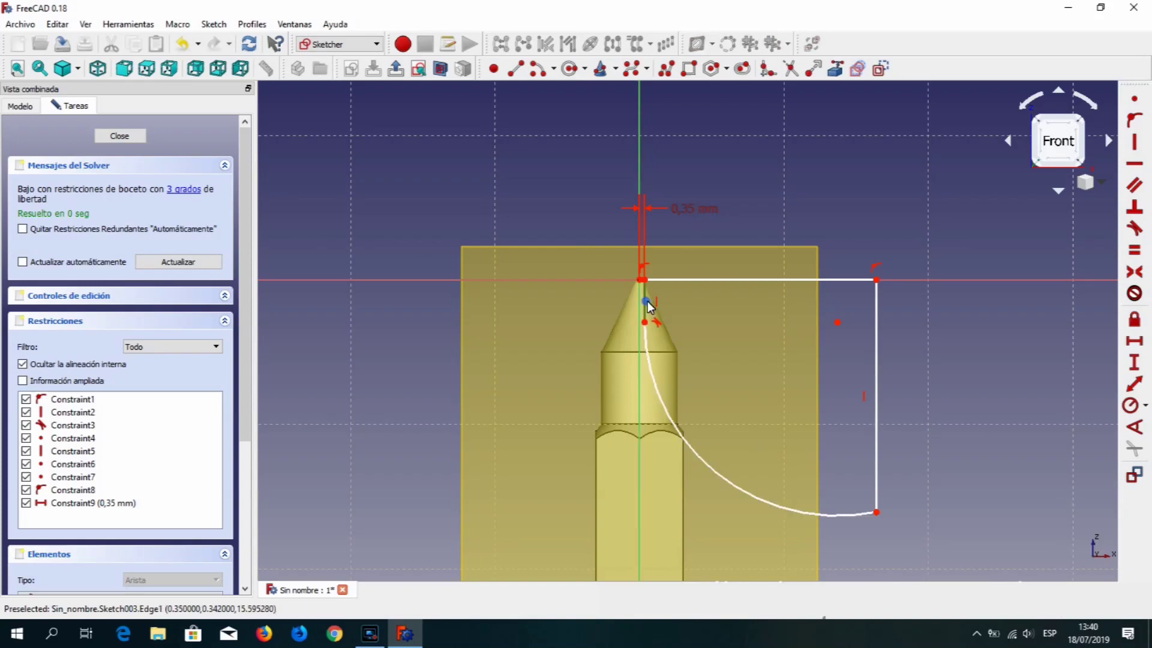
{"action": "left_click", "coordinate": [1134, 362]}
{"action": "type", "text": "1mm"}
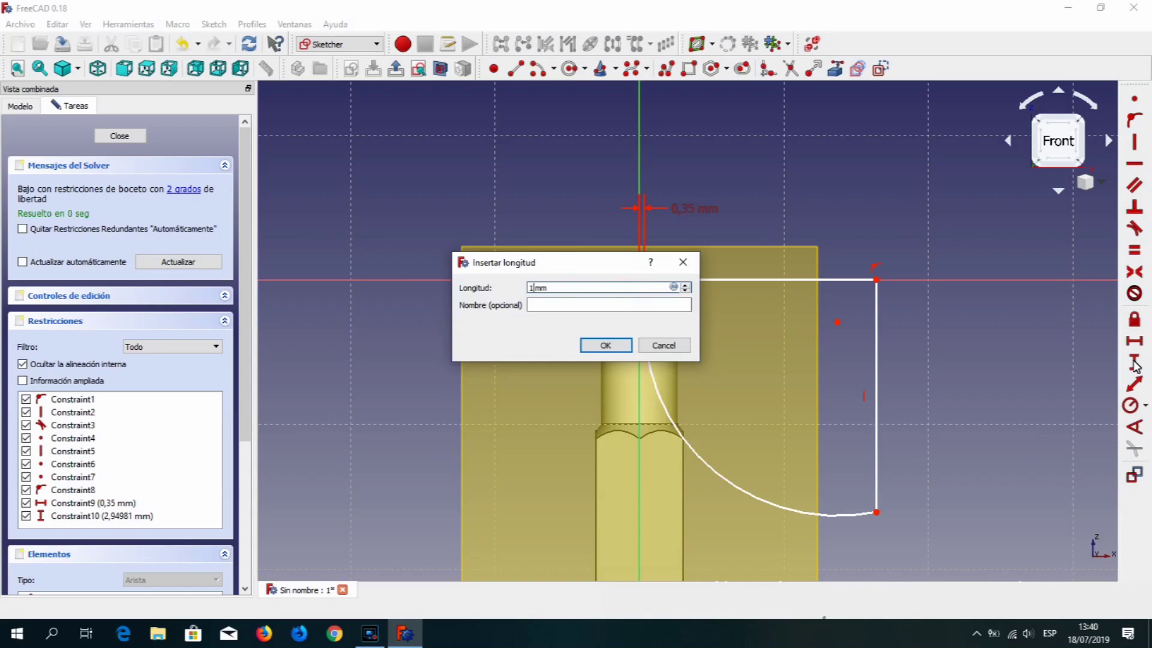
{"action": "key", "text": "Return"}
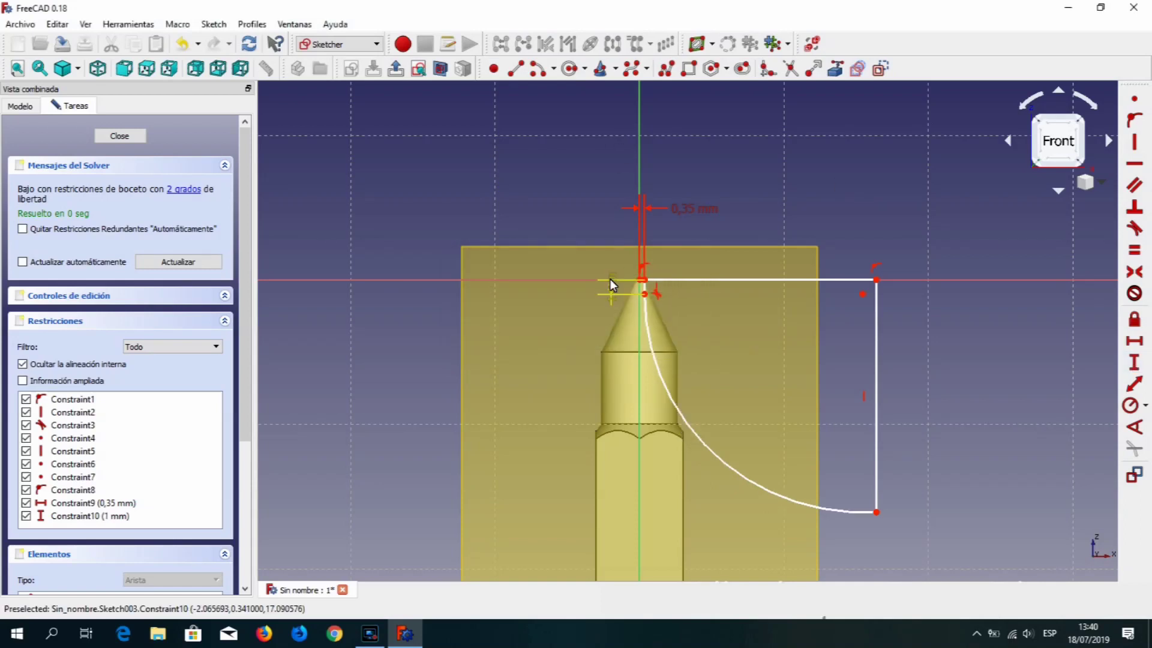
{"action": "left_click_drag", "start_coordinate": [610, 278], "coordinate": [603, 198]}
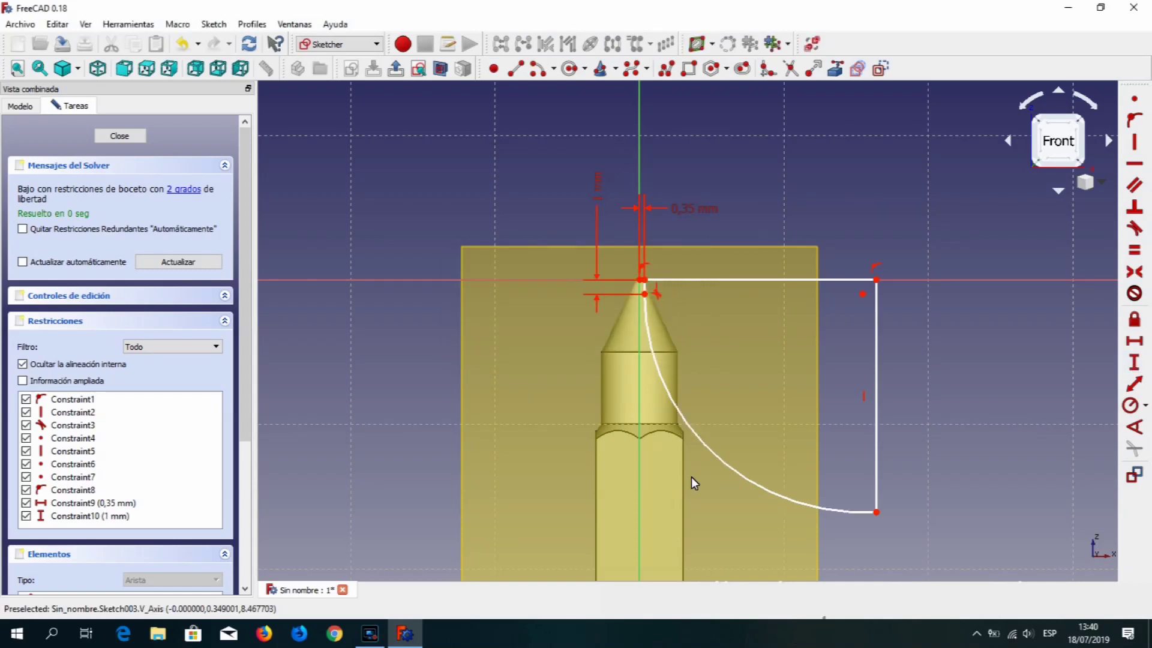
Give the arc a 14 mm radius and make it perpendicular to the vertical side.
{"action": "left_click", "coordinate": [718, 458]}
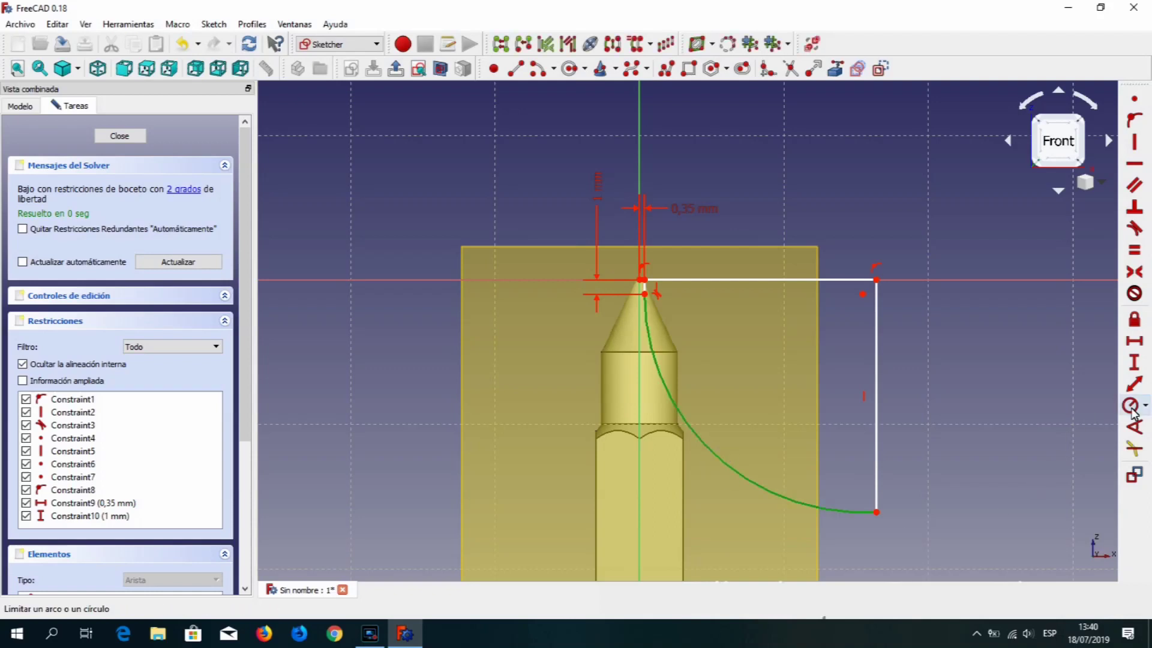
{"action": "left_click", "coordinate": [1131, 406]}
{"action": "type", "text": "14mm"}
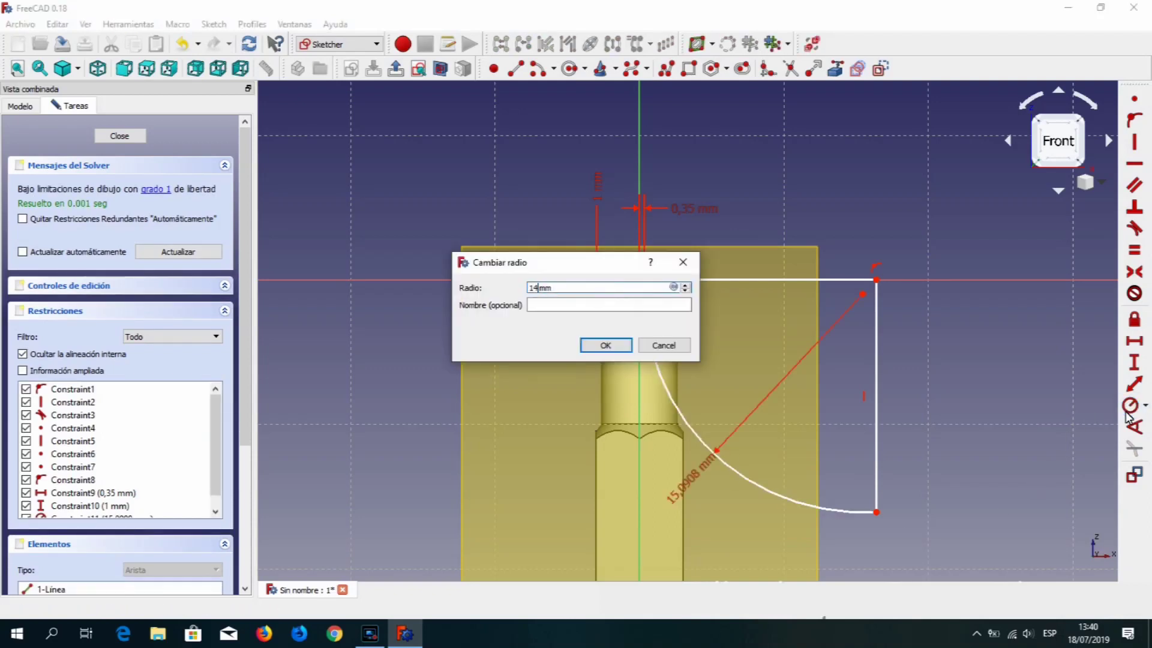
{"action": "key", "text": "Return"}
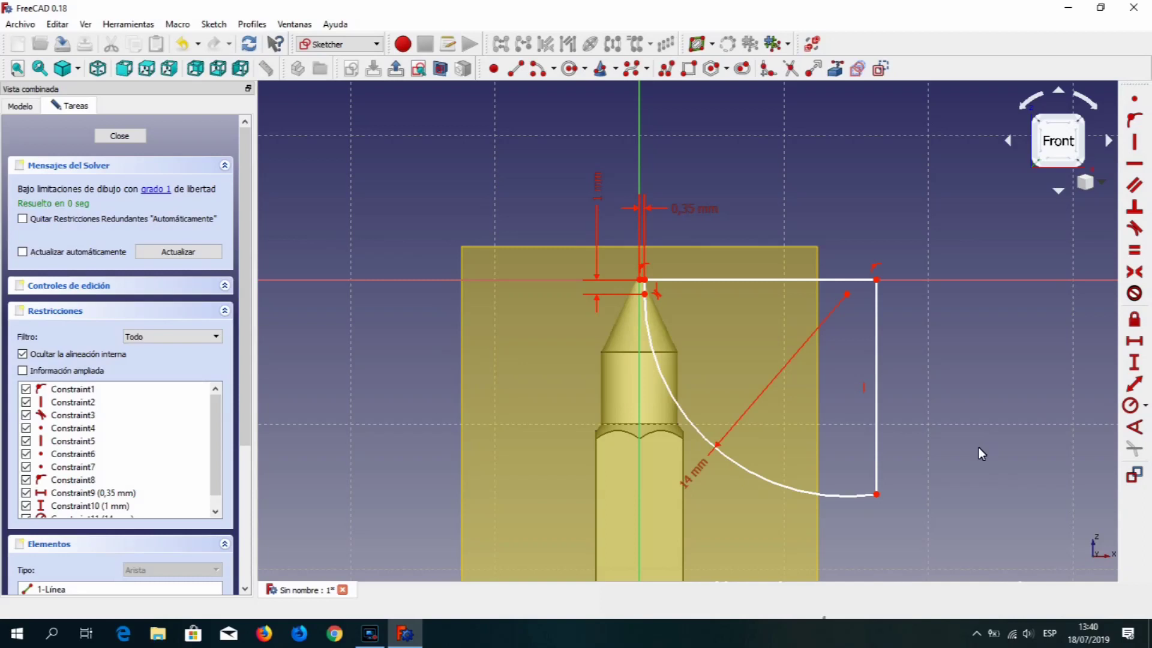
{"action": "left_click", "coordinate": [841, 496]}
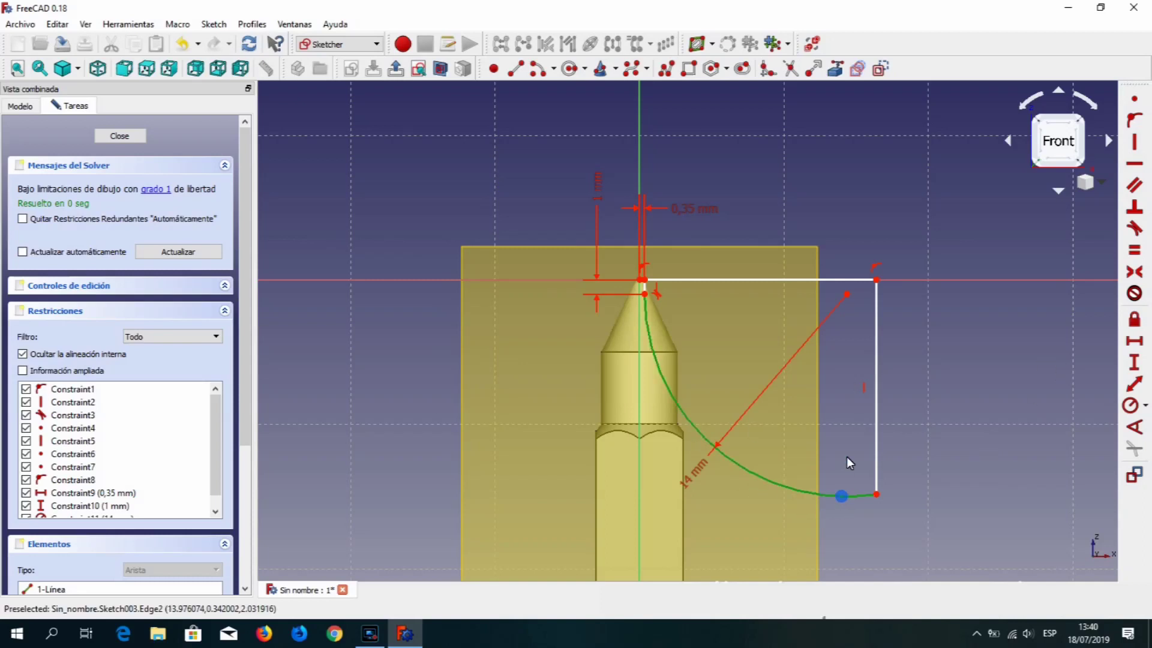
{"action": "left_click", "coordinate": [876, 437]}
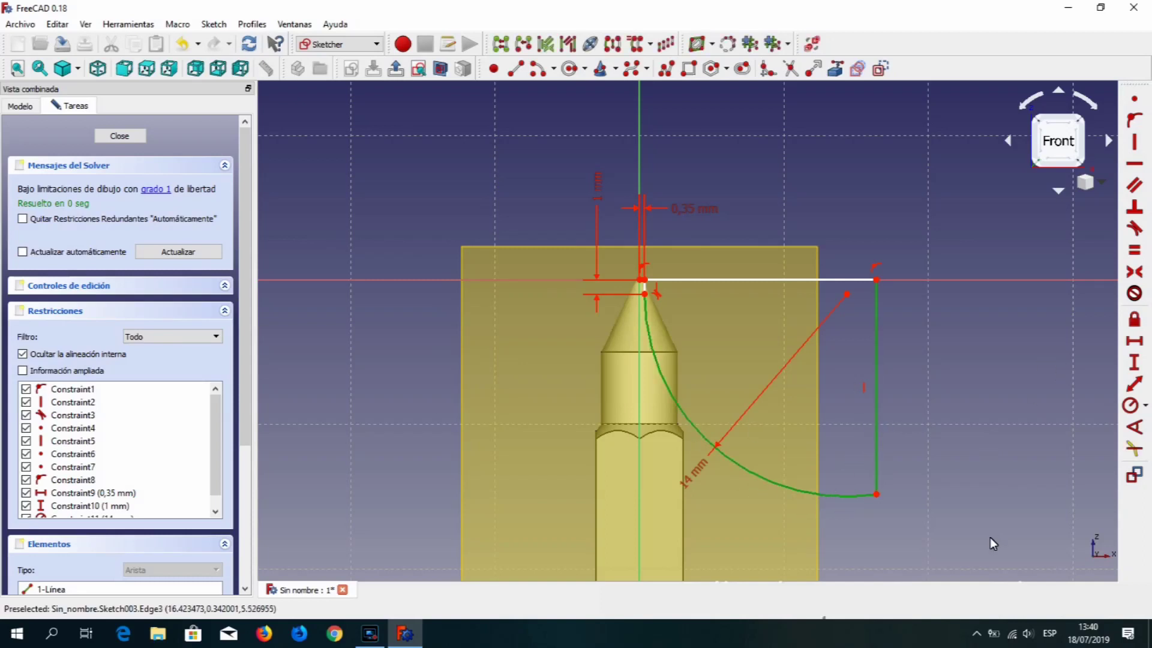
{"action": "left_click", "coordinate": [1133, 207]}
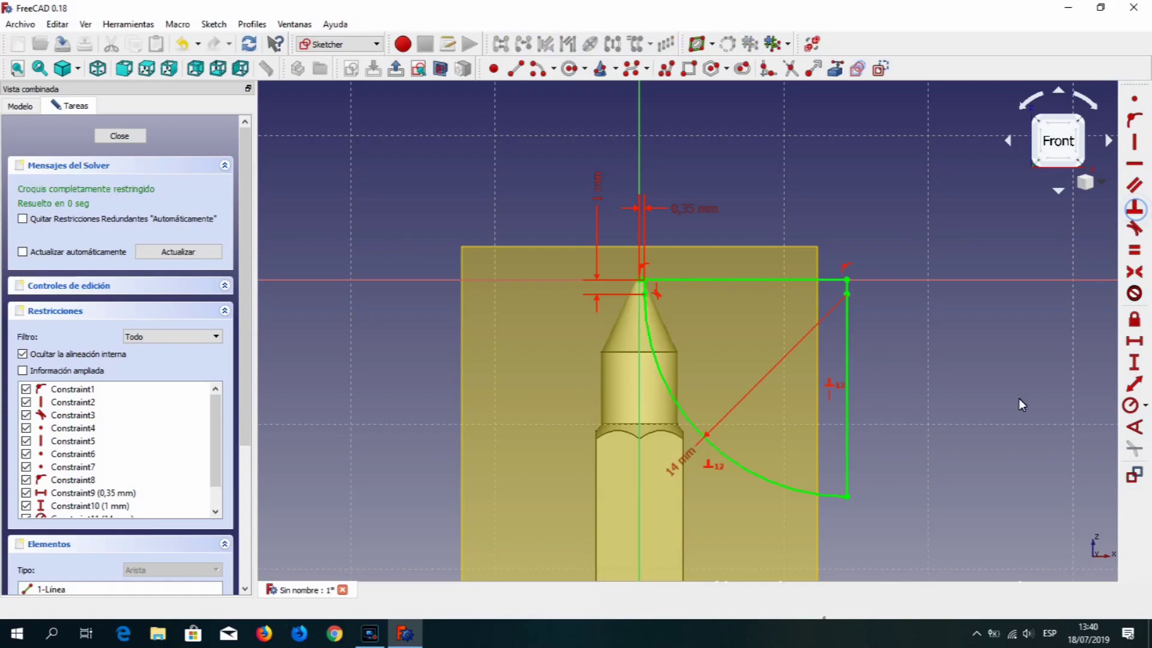
Close Sketch003 and hide the DatumPlane with Space.
{"action": "left_click", "coordinate": [119, 136]}
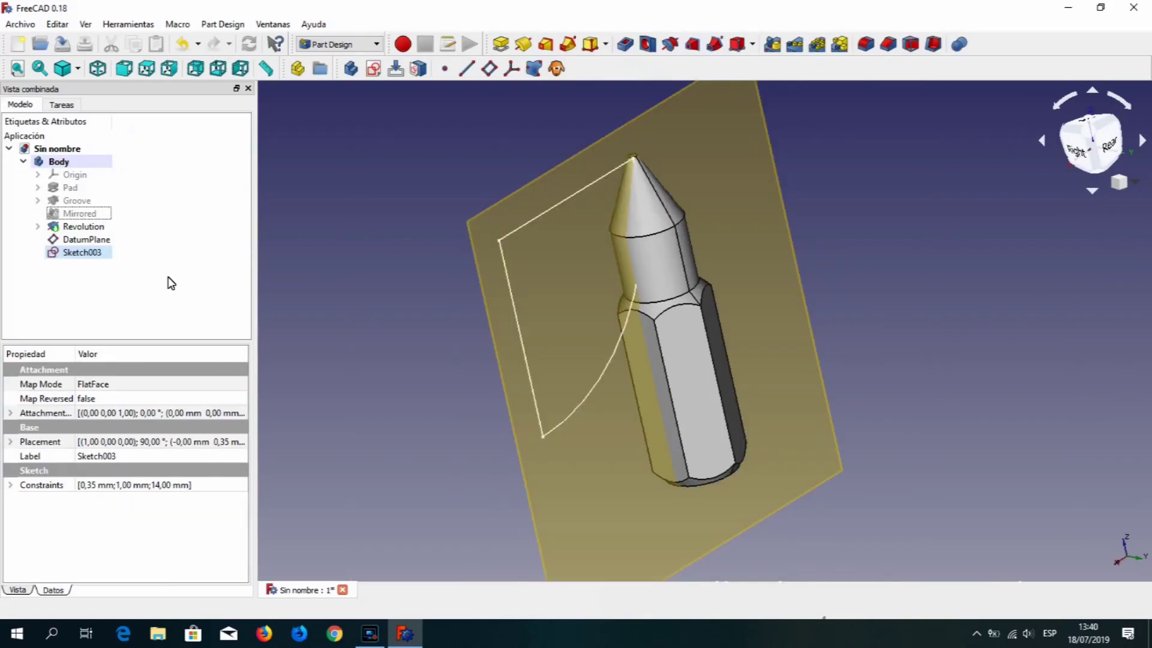
{"action": "left_click", "coordinate": [89, 240]}
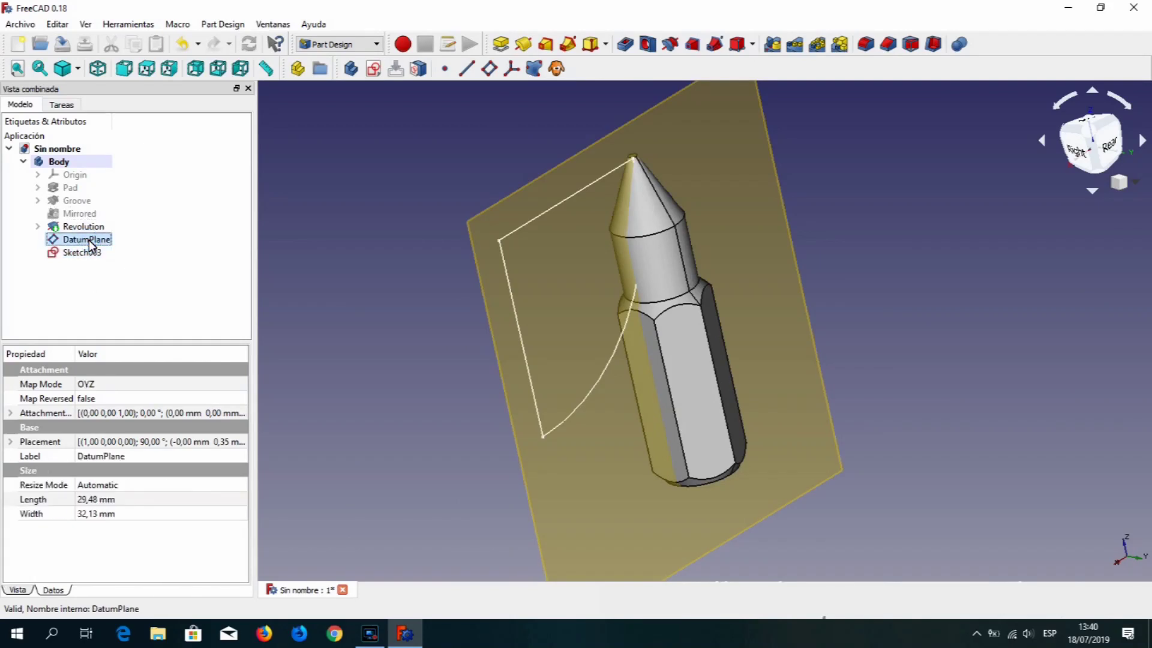
{"action": "key", "text": "space"}
{"action": "mouse_move", "coordinate": [348, 268]}
{"action": "middle_mouse_down"}
{"action": "mouse_move", "coordinate": [414, 301]}
{"action": "mouse_move", "coordinate": [513, 294]}
{"action": "mouse_move", "coordinate": [496, 272]}
{"action": "middle_mouse_up"}
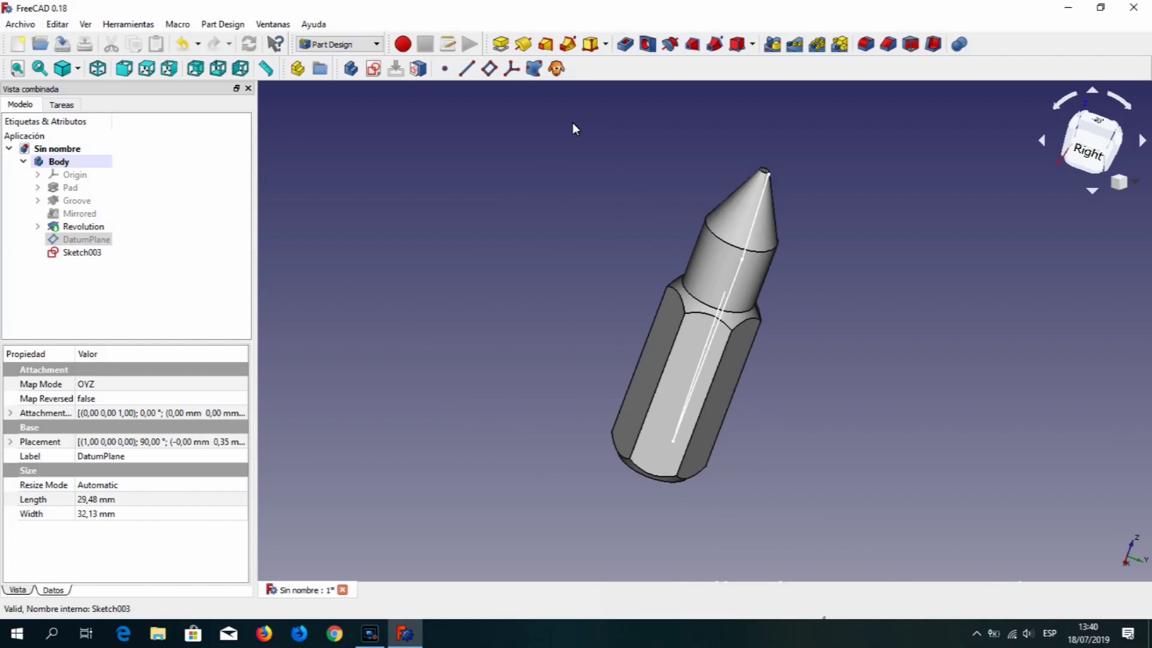
Pocket Sketch003 5 mm into the tip to cut one flute, then select the Pocket.
{"action": "left_click", "coordinate": [625, 46]}
{"action": "middle_click_drag", "start_coordinate": [620, 288], "coordinate": [521, 313]}
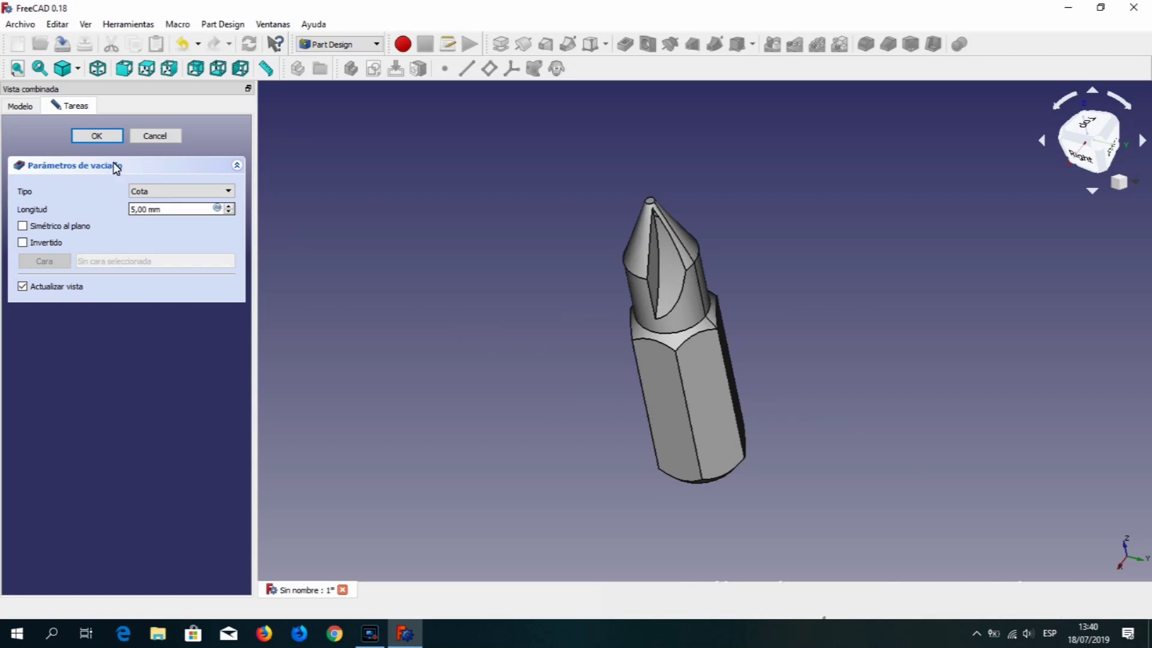
{"action": "left_click", "coordinate": [96, 136]}
{"action": "mouse_move", "coordinate": [496, 266]}
{"action": "middle_mouse_down"}
{"action": "mouse_move", "coordinate": [506, 343]}
{"action": "mouse_move", "coordinate": [505, 325]}
{"action": "middle_mouse_up"}
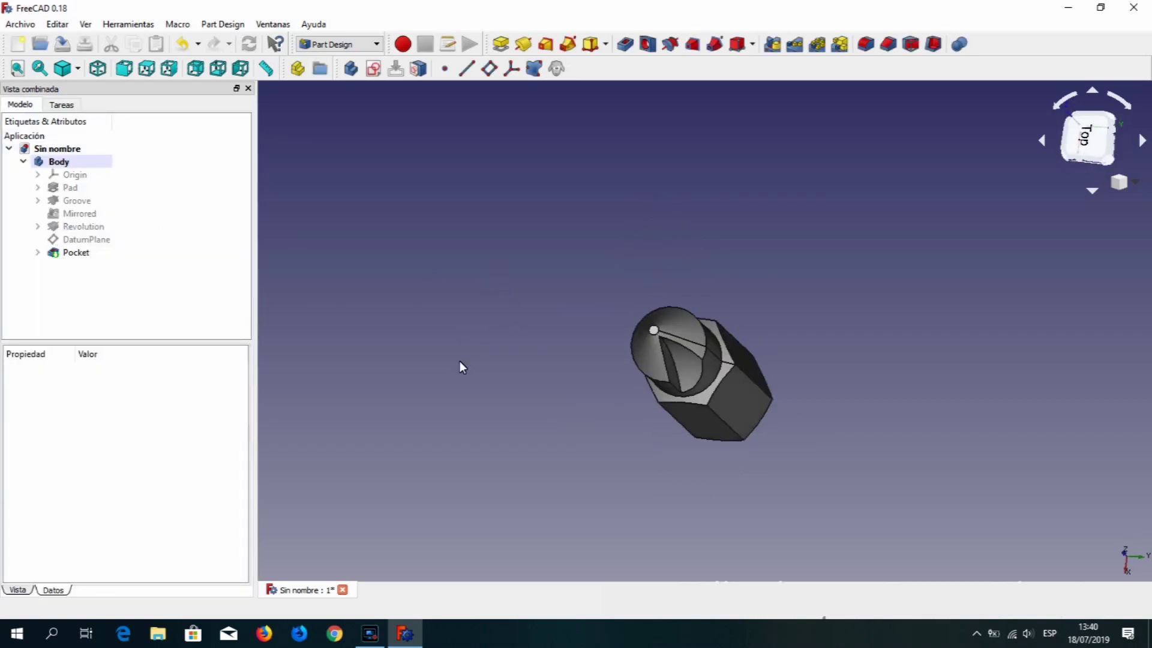
{"action": "left_click", "coordinate": [75, 252]}
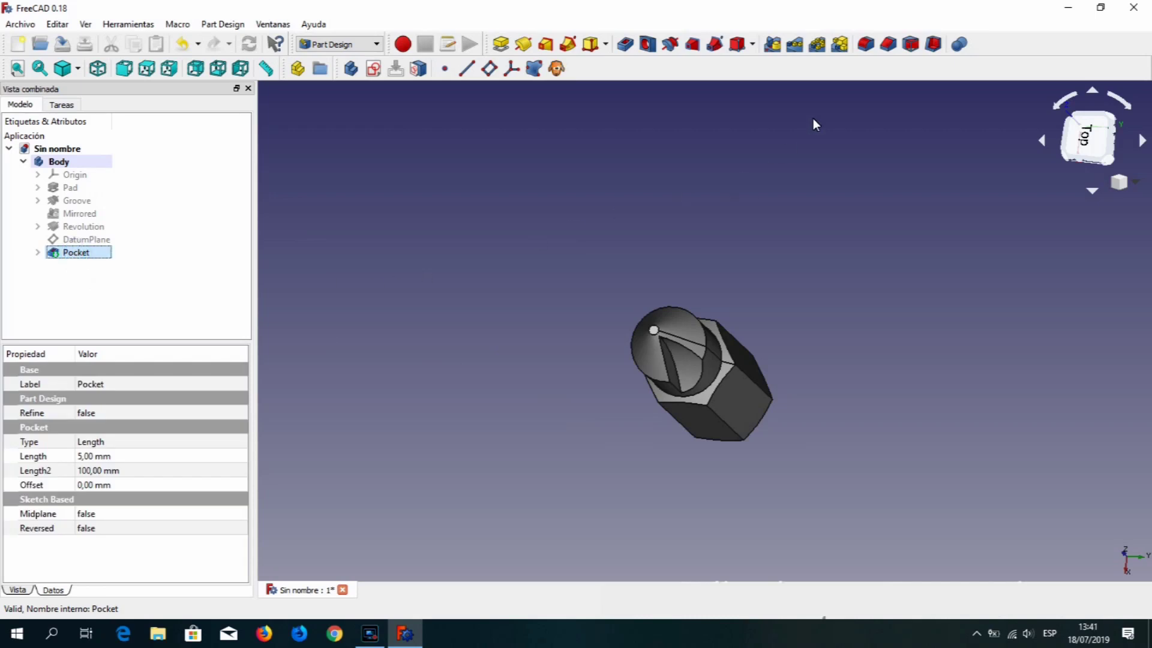
{"action": "left_click", "coordinate": [817, 45]}
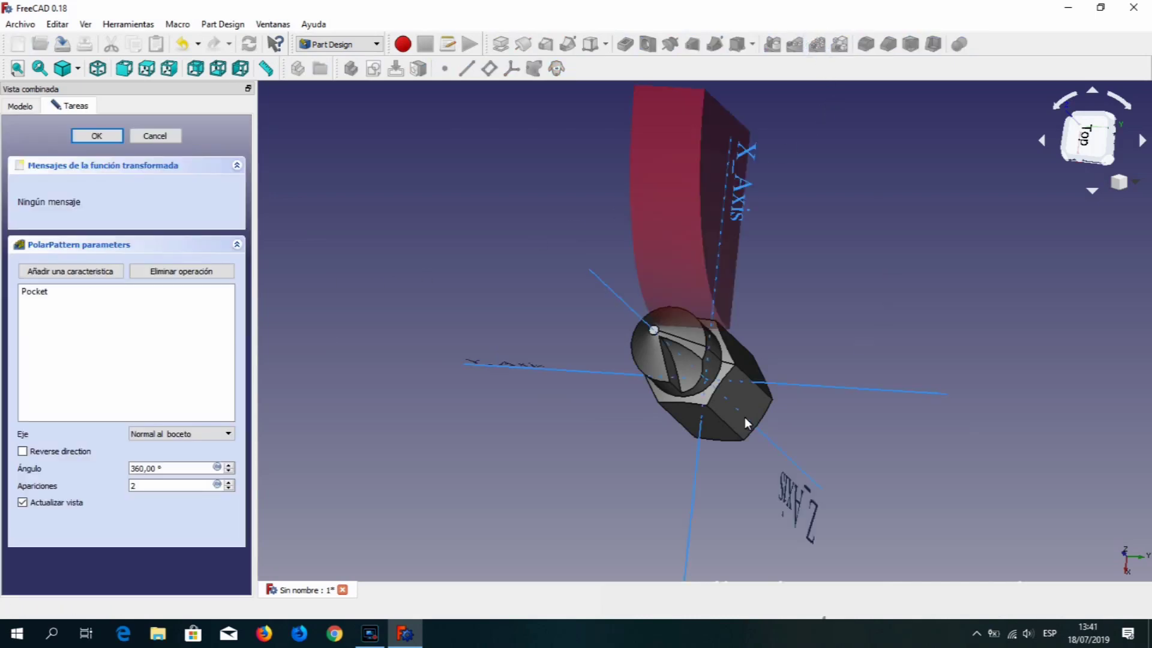
Set the polar pattern to the Z axis with 4 occurrences and accept it.
{"action": "left_click", "coordinate": [609, 292]}
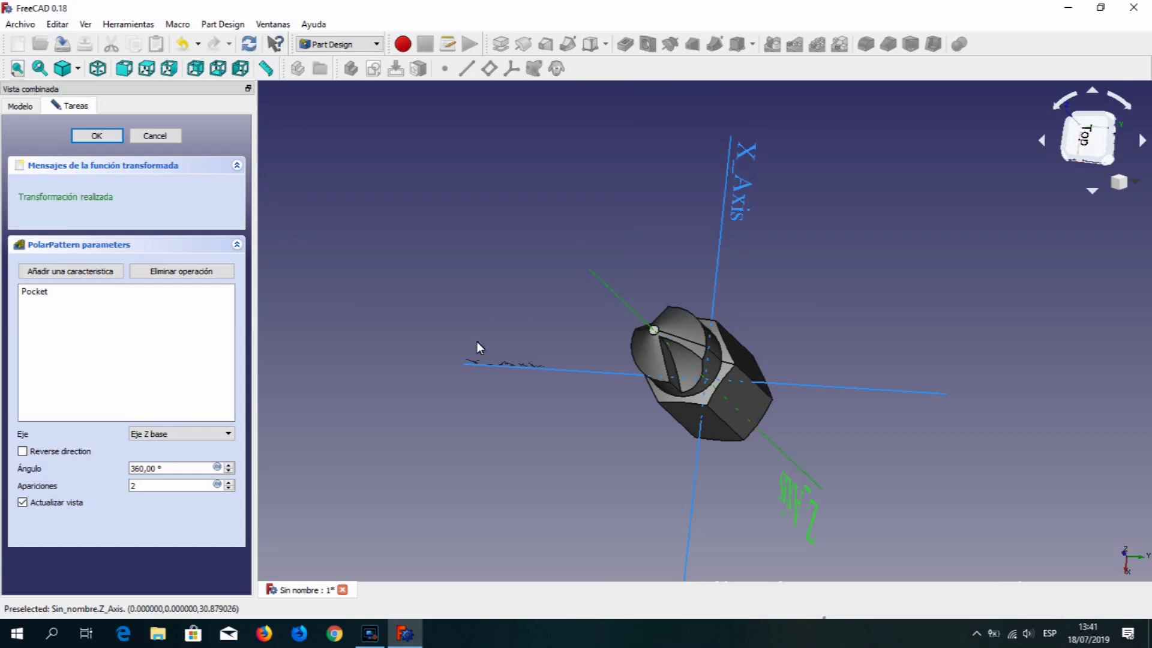
{"action": "left_click", "coordinate": [230, 481]}
{"action": "mouse_move", "coordinate": [393, 495]}
{"action": "middle_mouse_down"}
{"action": "mouse_move", "coordinate": [449, 457]}
{"action": "mouse_move", "coordinate": [502, 487]}
{"action": "mouse_move", "coordinate": [546, 452]}
{"action": "mouse_move", "coordinate": [535, 441]}
{"action": "mouse_move", "coordinate": [429, 455]}
{"action": "middle_mouse_up"}
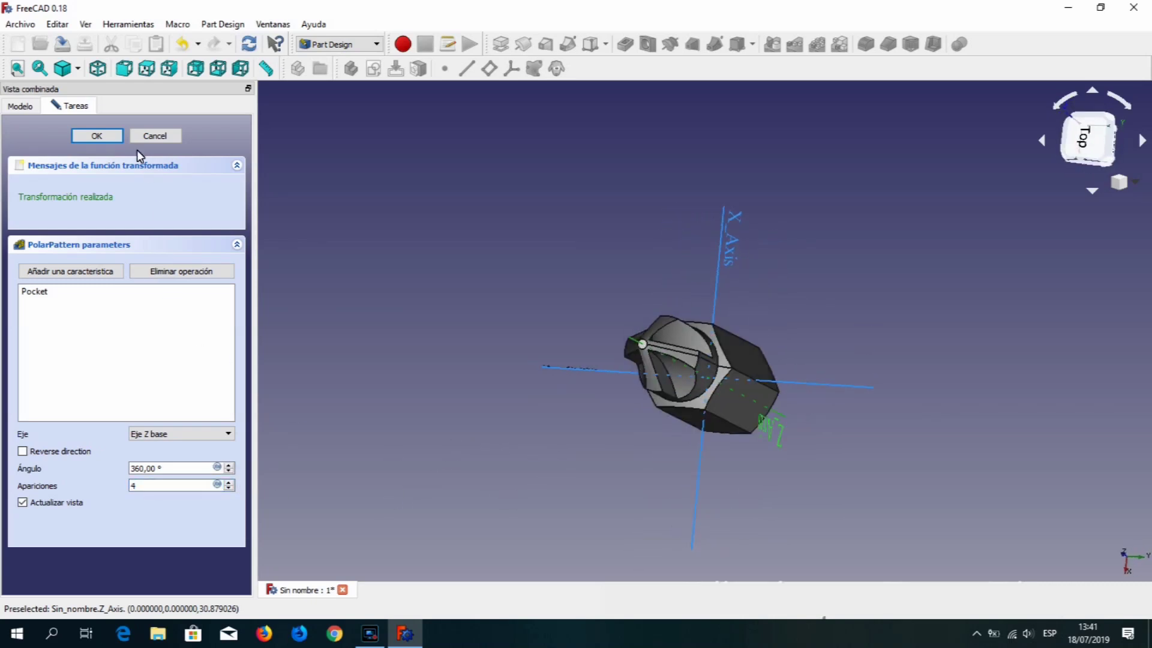
{"action": "left_click", "coordinate": [108, 136]}
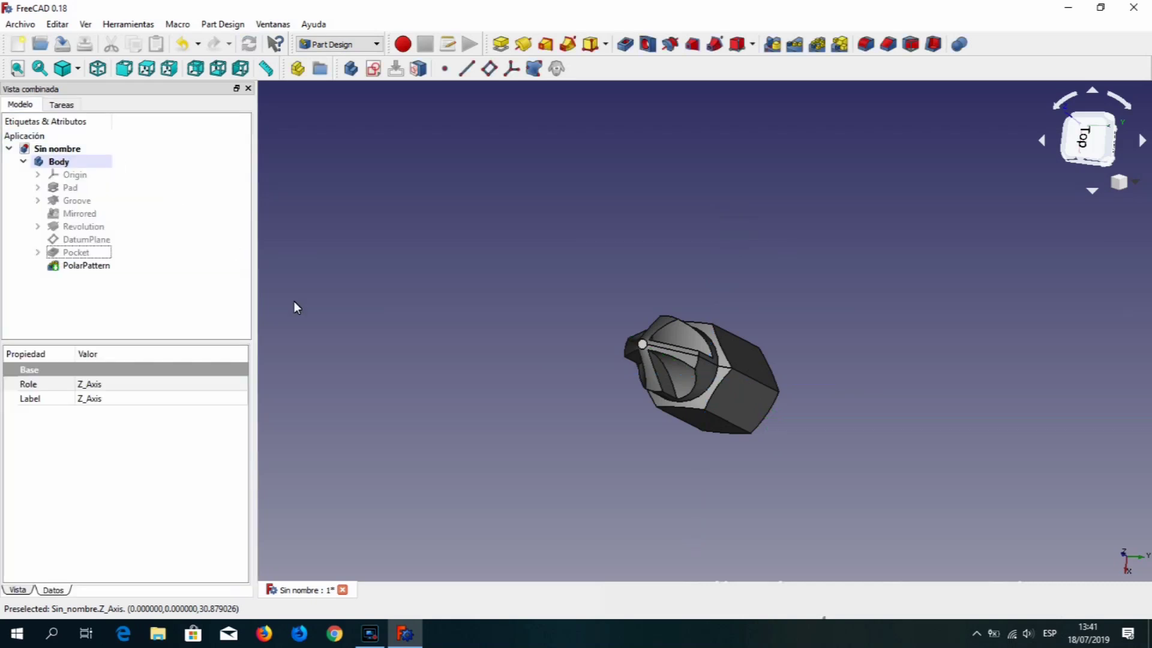
Zoom in on the tip and select its small triangular face.
{"action": "mouse_move", "coordinate": [489, 382]}
{"action": "middle_mouse_down"}
{"action": "mouse_move", "coordinate": [516, 312]}
{"action": "mouse_move", "coordinate": [478, 322]}
{"action": "mouse_move", "coordinate": [484, 341]}
{"action": "mouse_move", "coordinate": [545, 373]}
{"action": "mouse_move", "coordinate": [715, 348]}
{"action": "middle_mouse_up"}
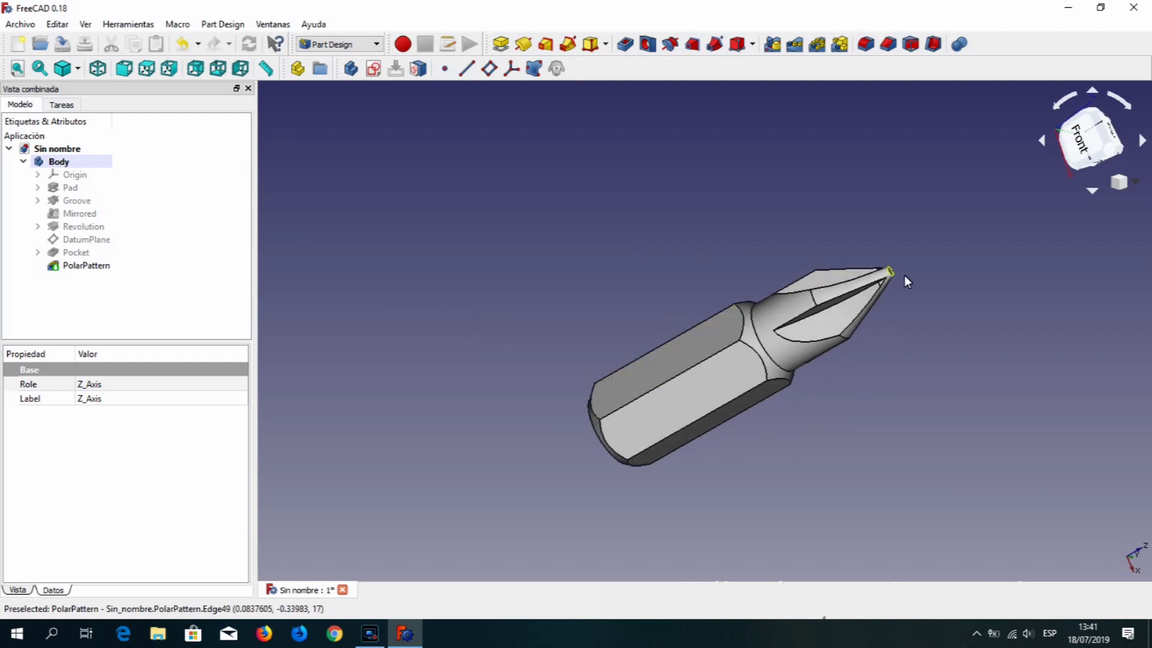
{"action": "scroll", "coordinate": [912, 274], "scroll_direction": "up", "scroll_amount": 2}
{"action": "scroll", "coordinate": [920, 275], "scroll_direction": "up", "scroll_amount": 1}
{"action": "scroll", "coordinate": [920, 274], "scroll_direction": "up", "scroll_amount": 1}
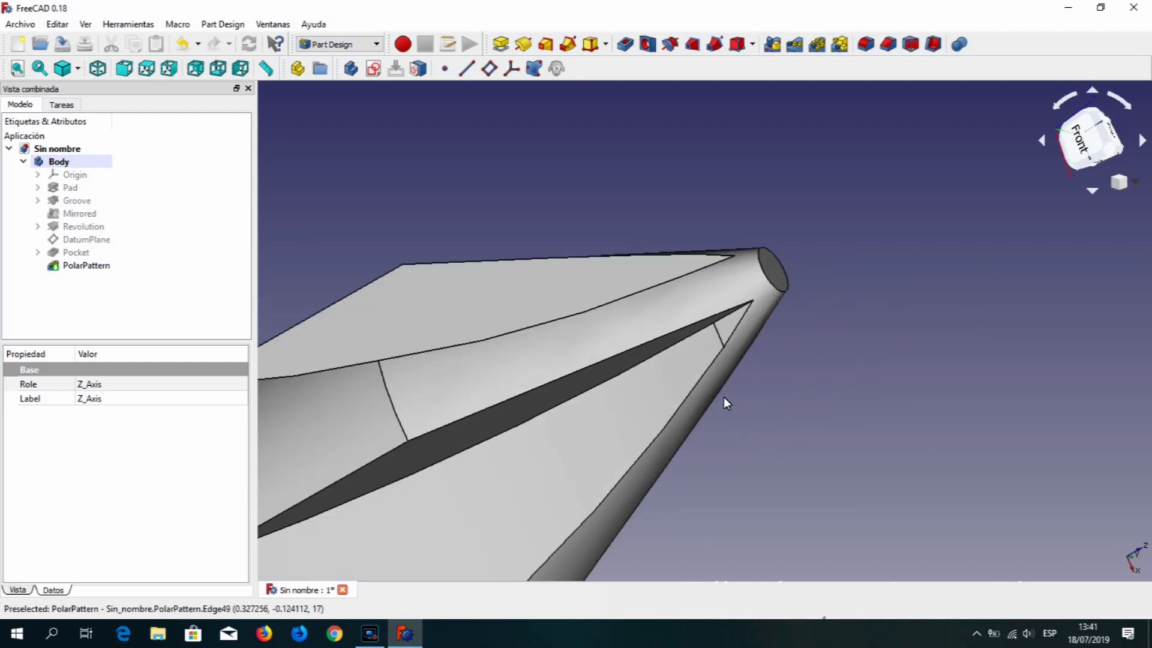
{"action": "left_click", "coordinate": [729, 328]}
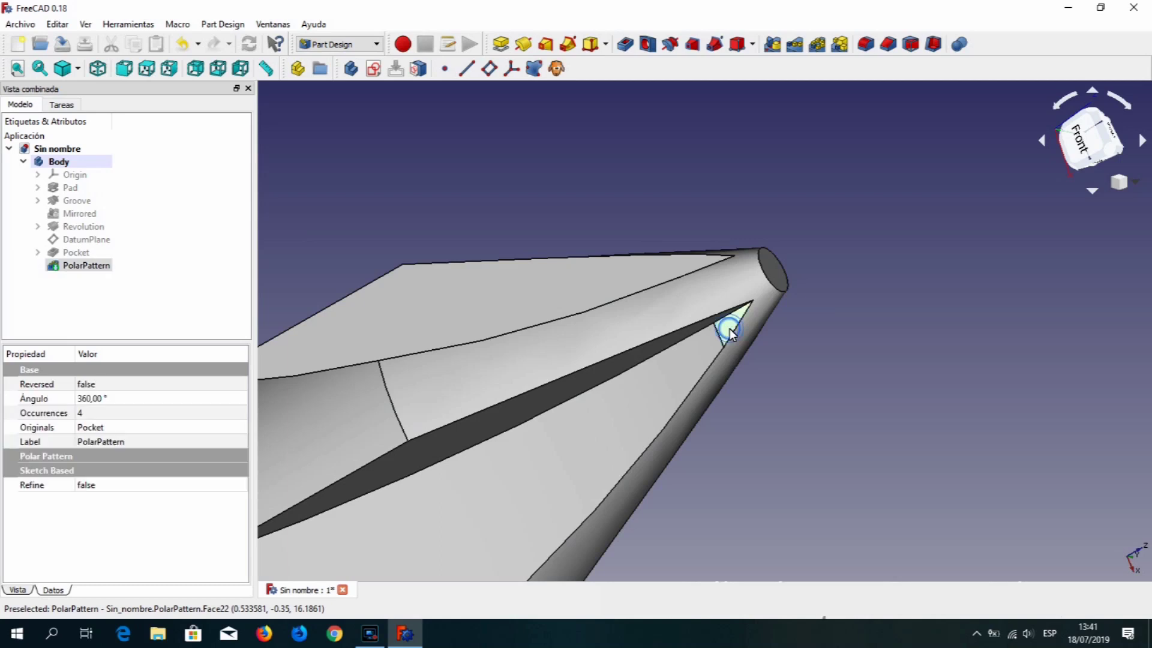
Start a sketch on the tip face, link a tip vertex as external geometry, and view it normal.
{"action": "left_click", "coordinate": [373, 70]}
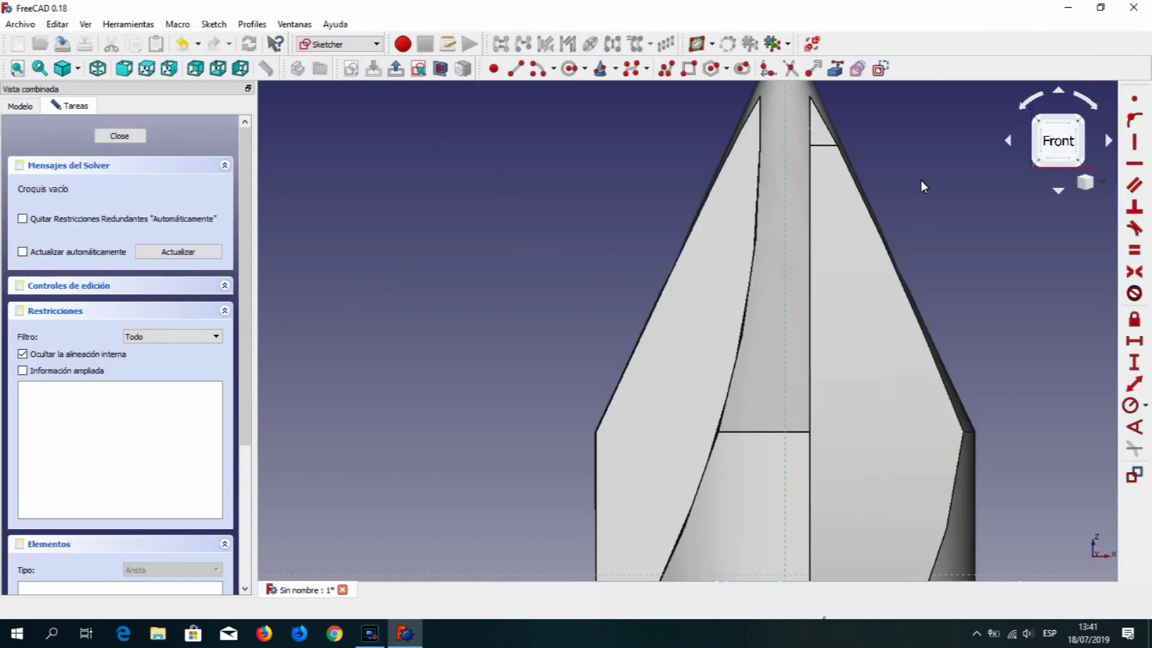
{"action": "middle_click_drag", "start_coordinate": [922, 166], "coordinate": [794, 185]}
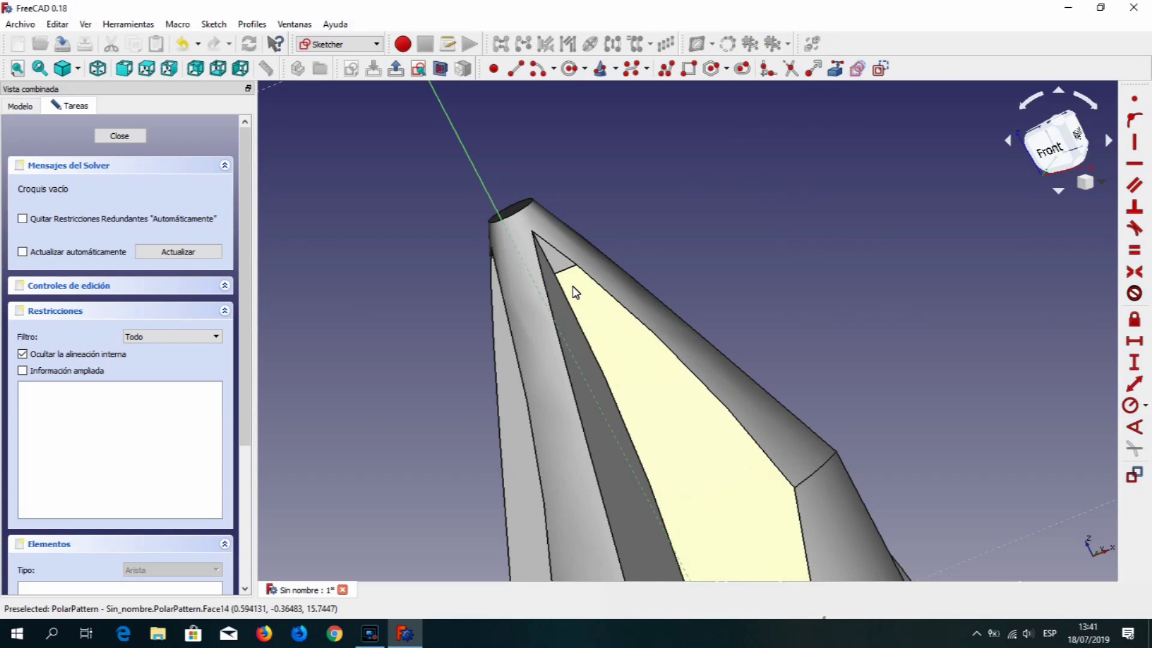
{"action": "left_click", "coordinate": [555, 274]}
{"action": "right_click", "coordinate": [722, 229]}
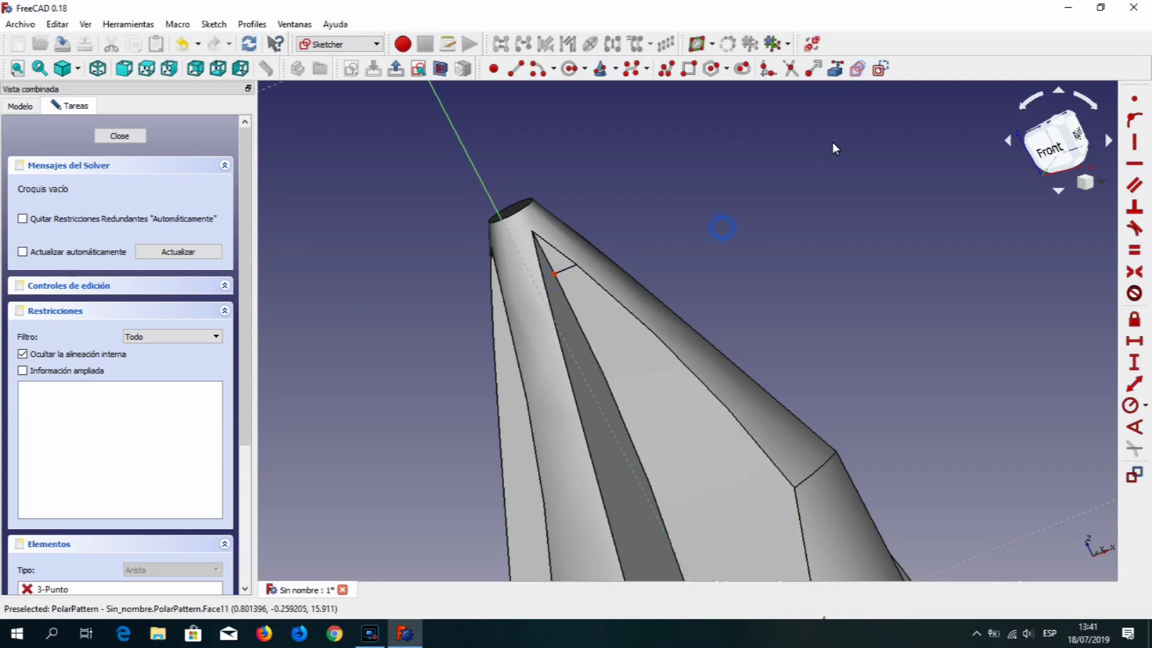
{"action": "left_click", "coordinate": [418, 69]}
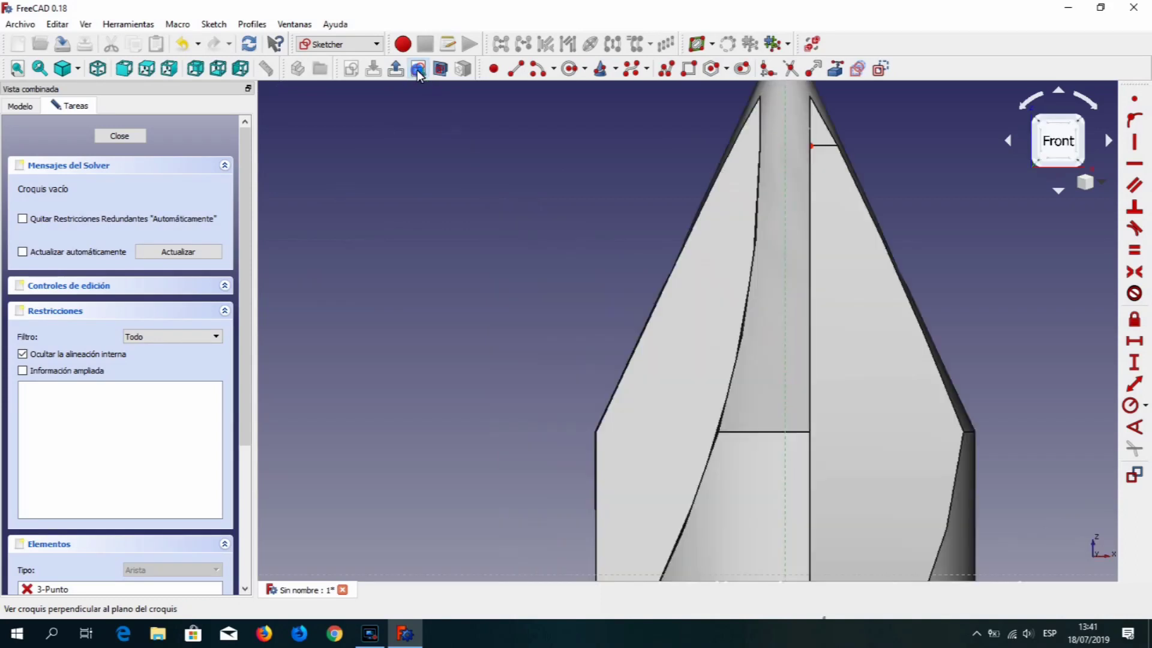
Recentre the bit in view and switch the draw style to Wireframe.
{"action": "scroll", "coordinate": [962, 242], "scroll_direction": "up", "scroll_amount": 2}
{"action": "scroll", "coordinate": [962, 243], "scroll_direction": "down", "scroll_amount": 4}
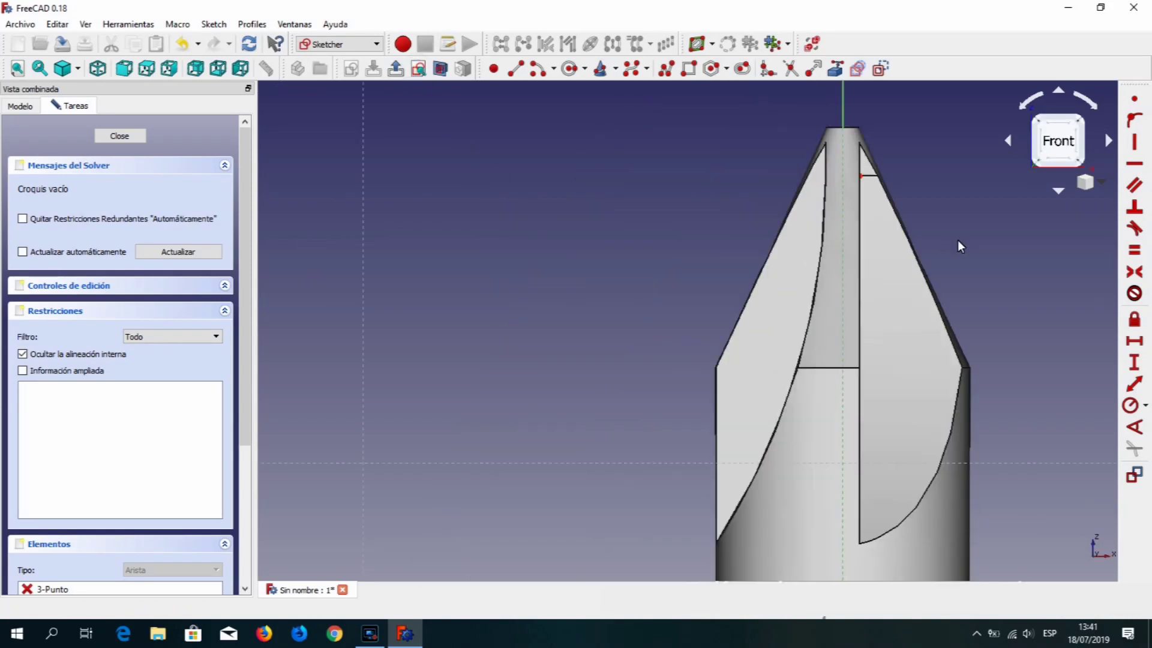
{"action": "scroll", "coordinate": [961, 247], "scroll_direction": "down", "scroll_amount": 2}
{"action": "scroll", "coordinate": [961, 247], "scroll_direction": "down", "scroll_amount": 2}
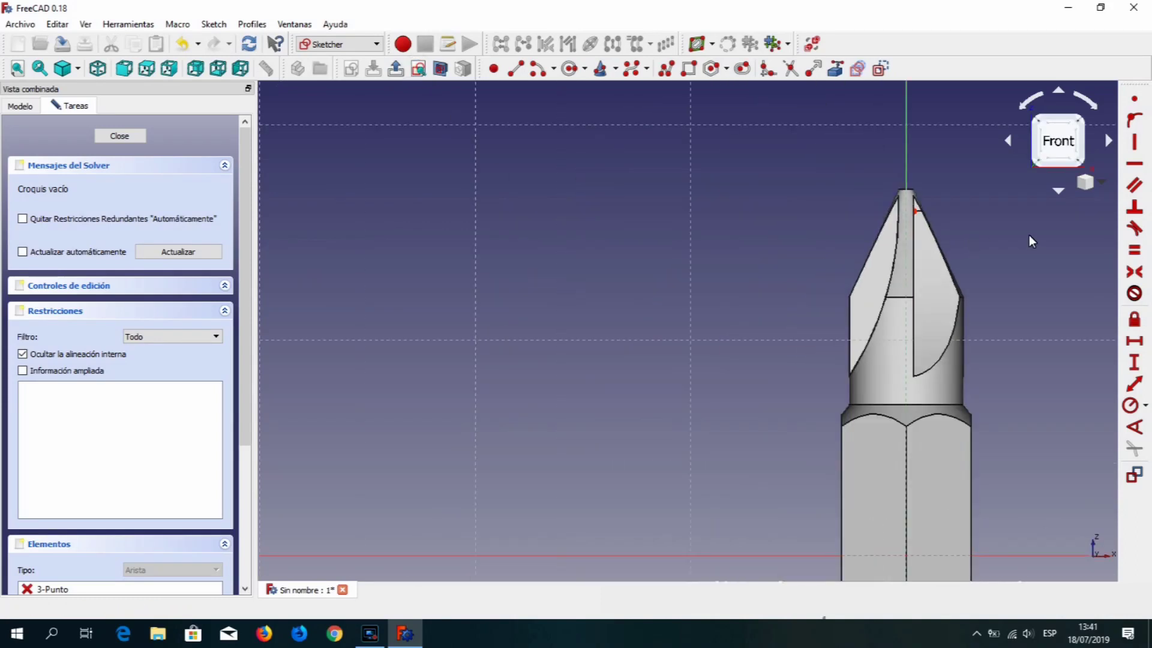
{"action": "mouse_move", "coordinate": [1031, 241]}
{"action": "middle_mouse_down"}
{"action": "mouse_move", "coordinate": [833, 329]}
{"action": "mouse_move", "coordinate": [776, 384]}
{"action": "mouse_move", "coordinate": [718, 284]}
{"action": "mouse_move", "coordinate": [699, 279]}
{"action": "middle_mouse_up"}
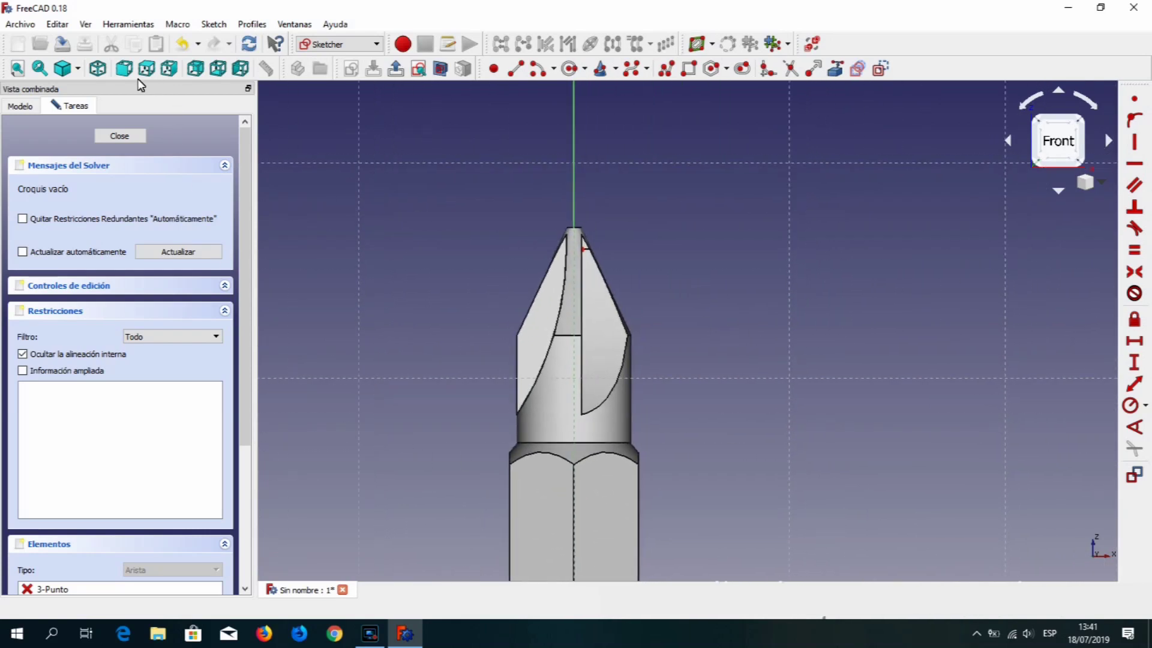
{"action": "left_click", "coordinate": [77, 68]}
{"action": "left_click", "coordinate": [93, 138]}
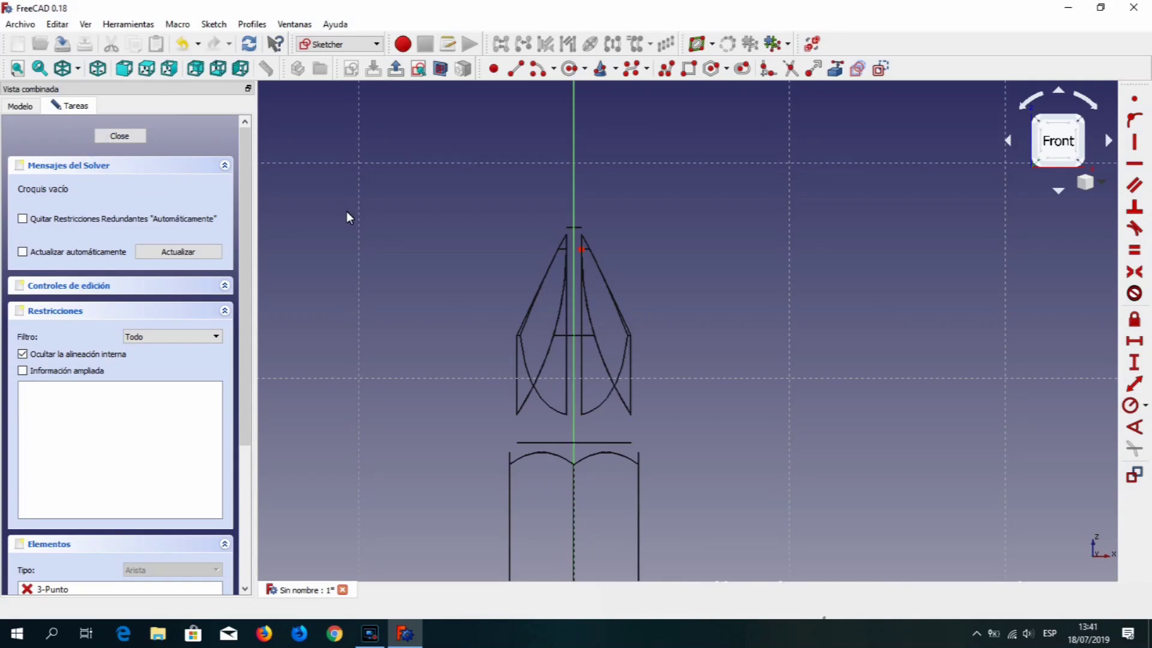
Draw a closed polyline profile above the tip: short line, tangent arc, right side, top line.
{"action": "left_click", "coordinate": [666, 68]}
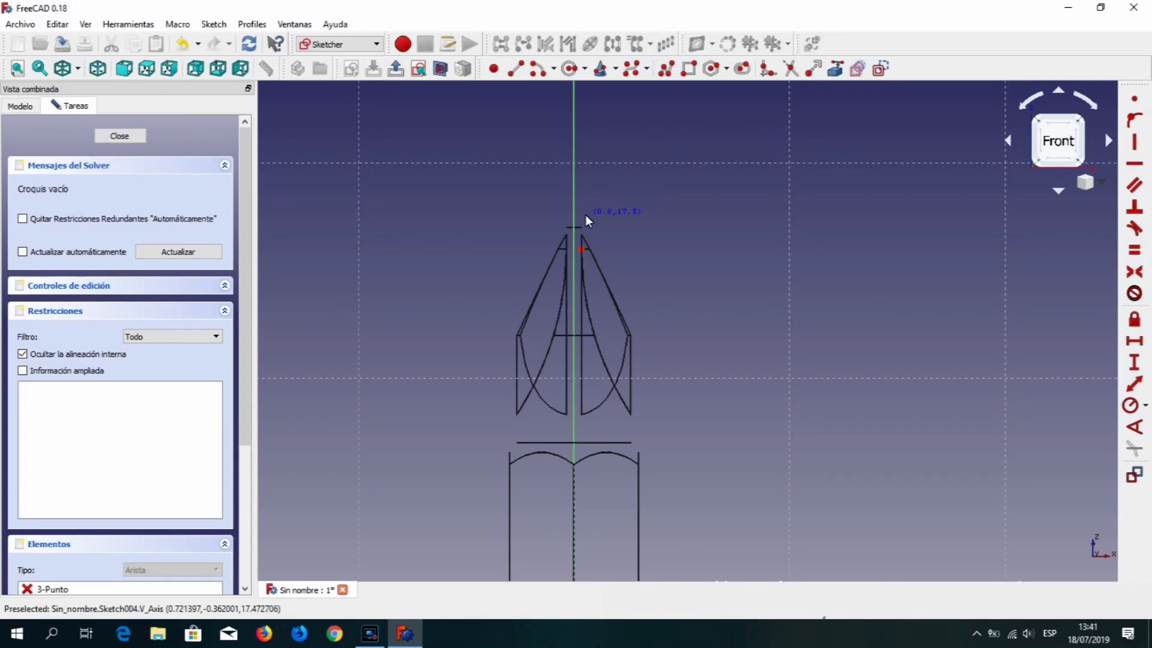
{"action": "left_click", "coordinate": [582, 207]}
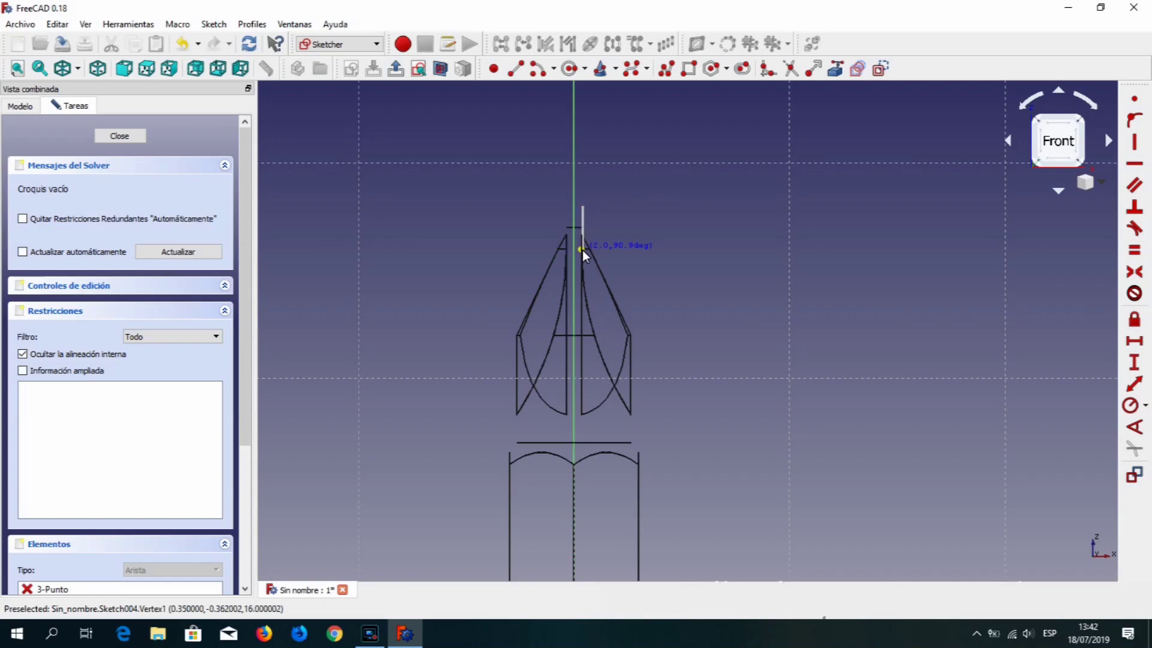
{"action": "left_click", "coordinate": [582, 249]}
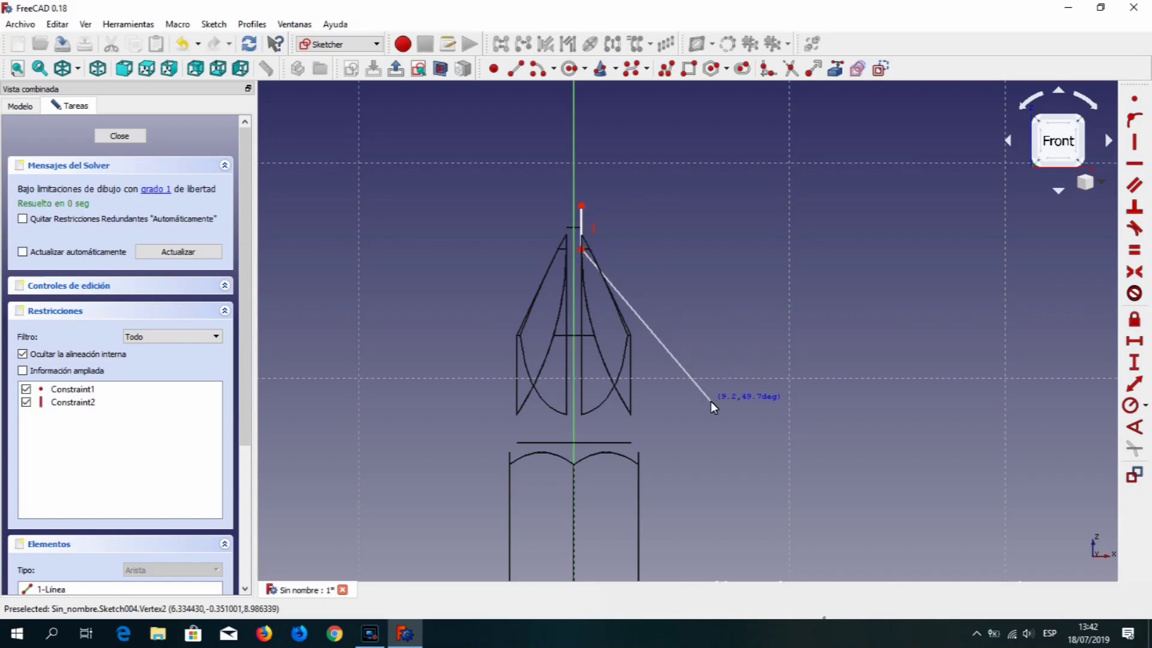
{"action": "key", "text": "m"}
{"action": "key", "text": "m"}
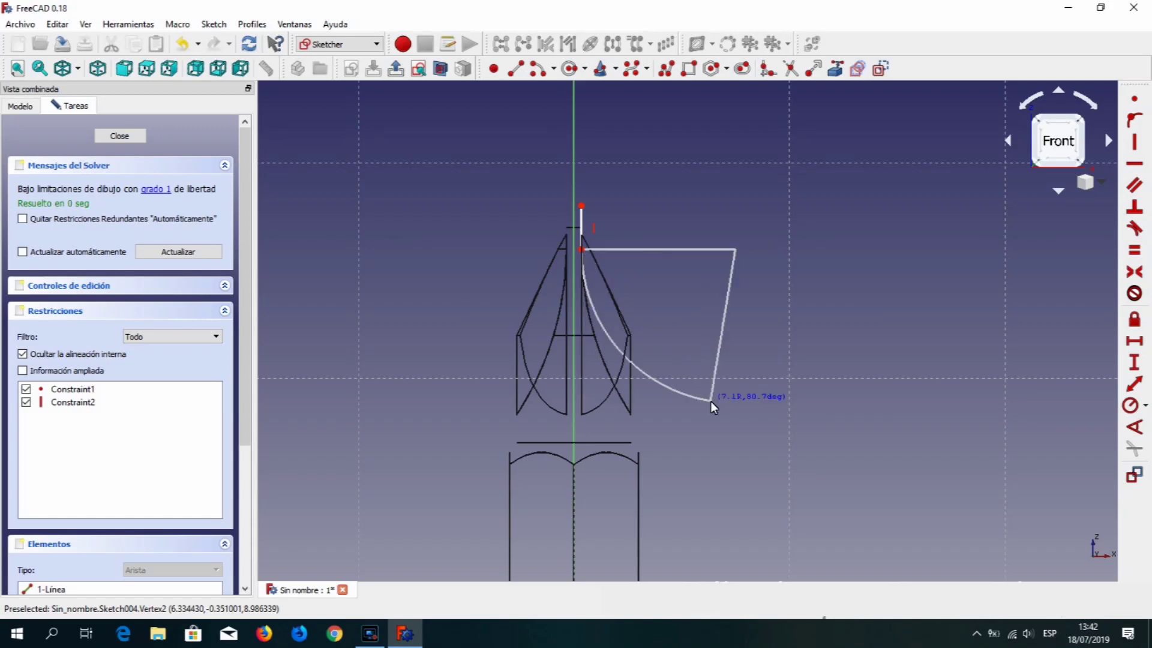
{"action": "left_click", "coordinate": [776, 442]}
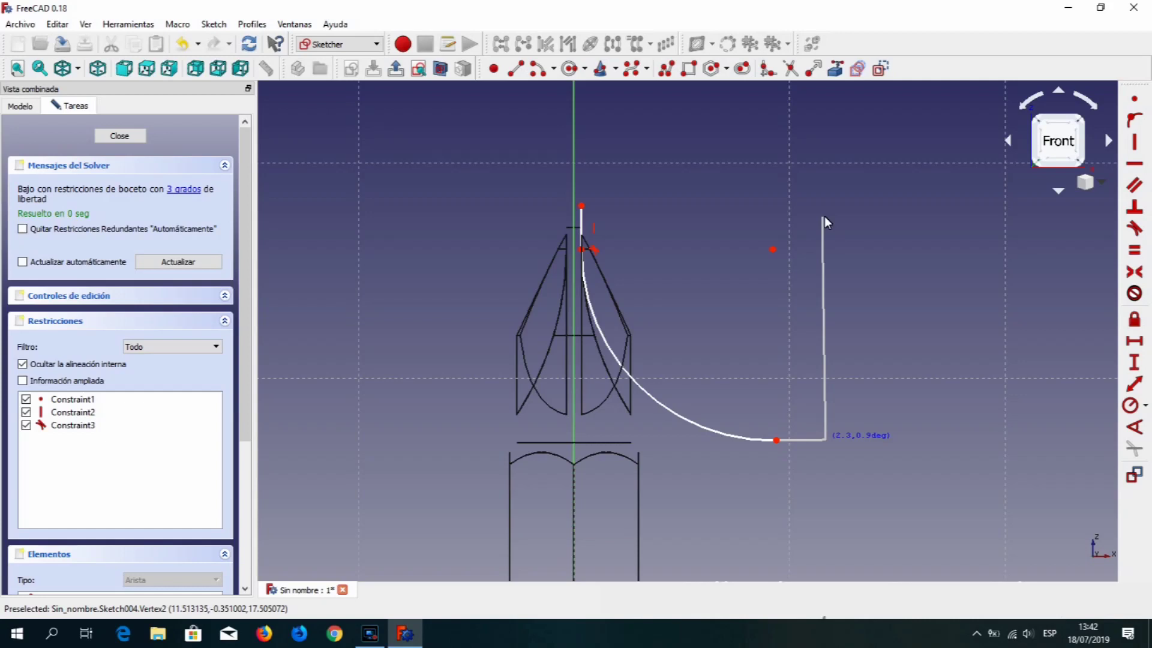
{"action": "key", "text": "m"}
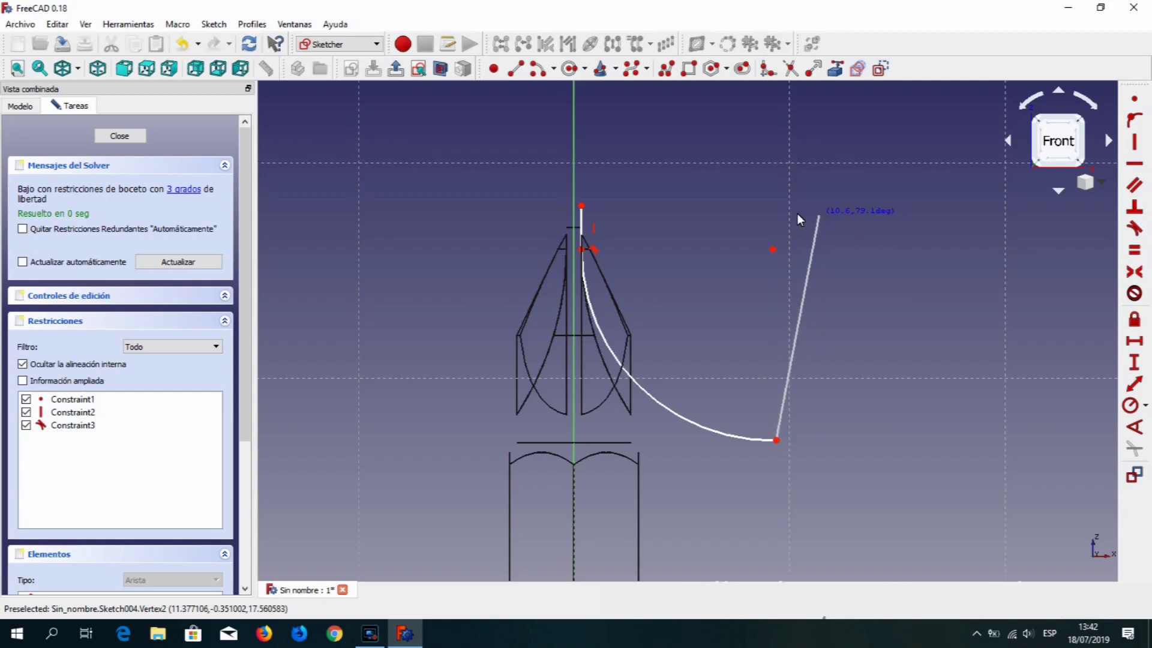
{"action": "left_click", "coordinate": [795, 213]}
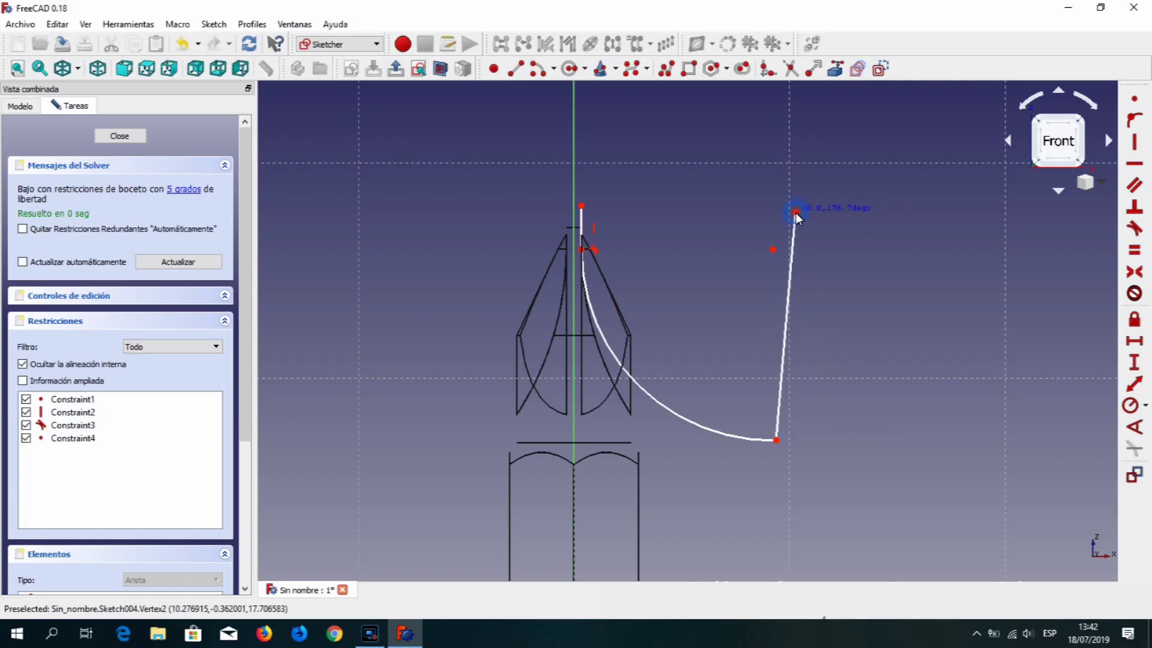
{"action": "left_click", "coordinate": [582, 207]}
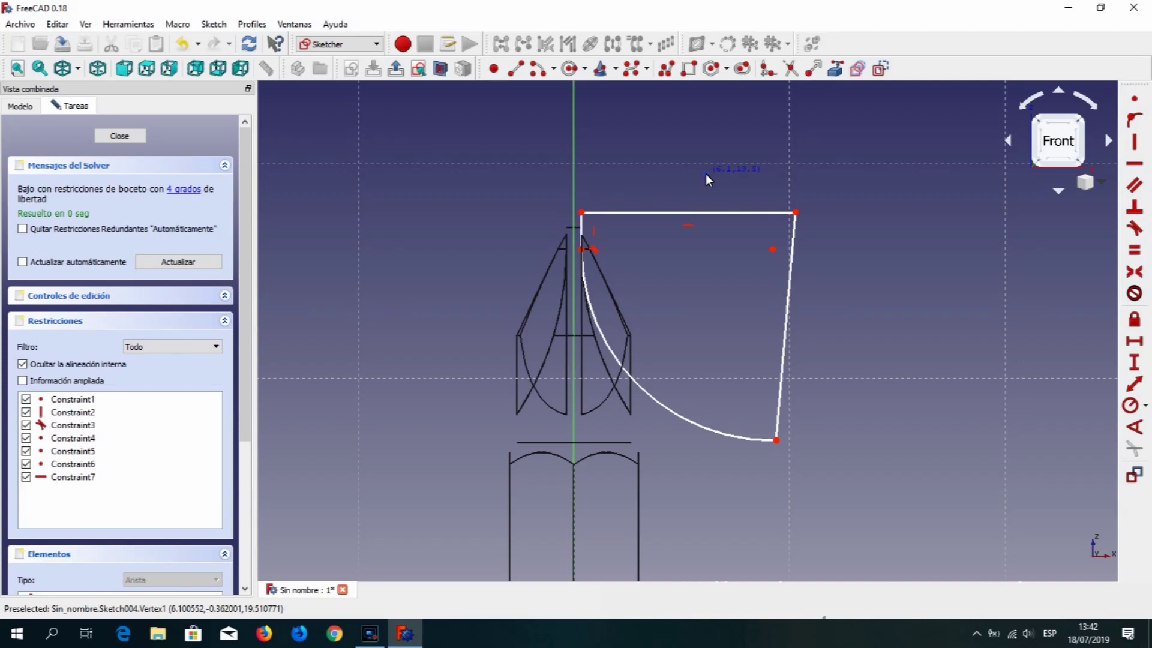
{"action": "right_click", "coordinate": [968, 289]}
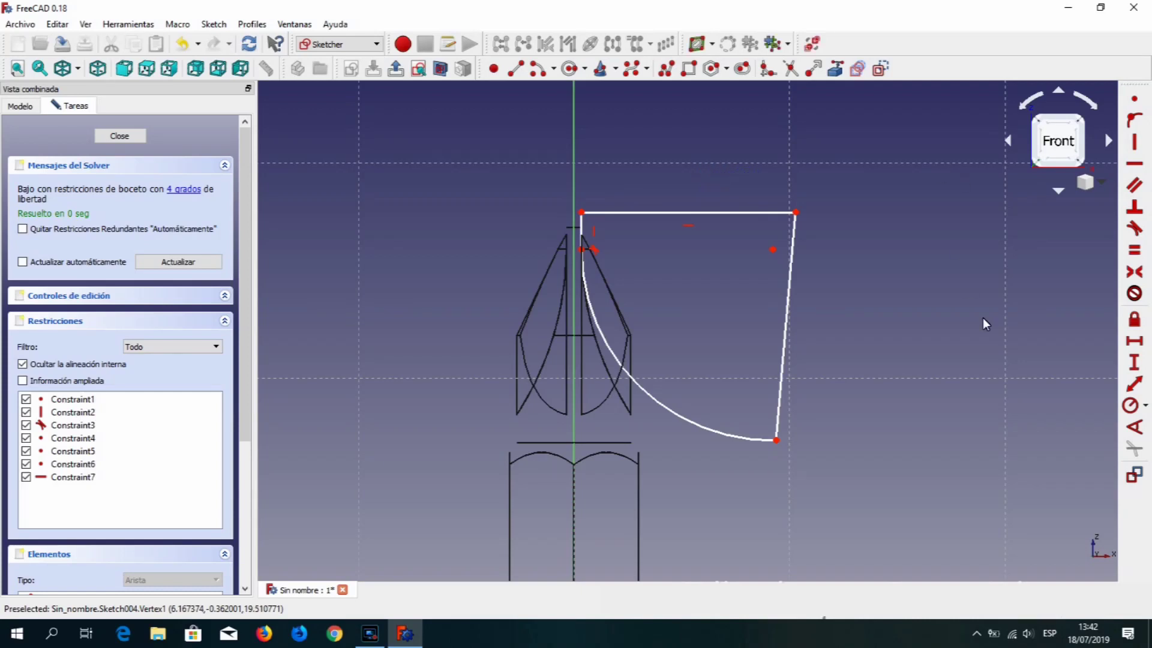
Make the right side line vertical and give the arc a 14 mm radius.
{"action": "left_click", "coordinate": [786, 330]}
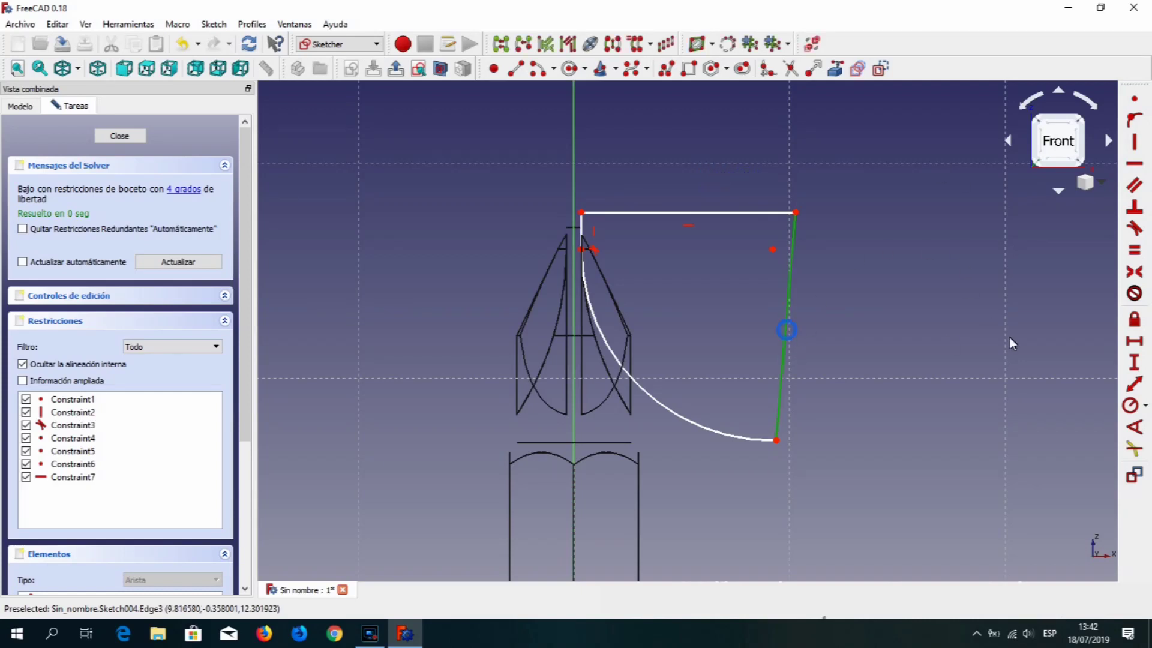
{"action": "left_click", "coordinate": [1134, 142]}
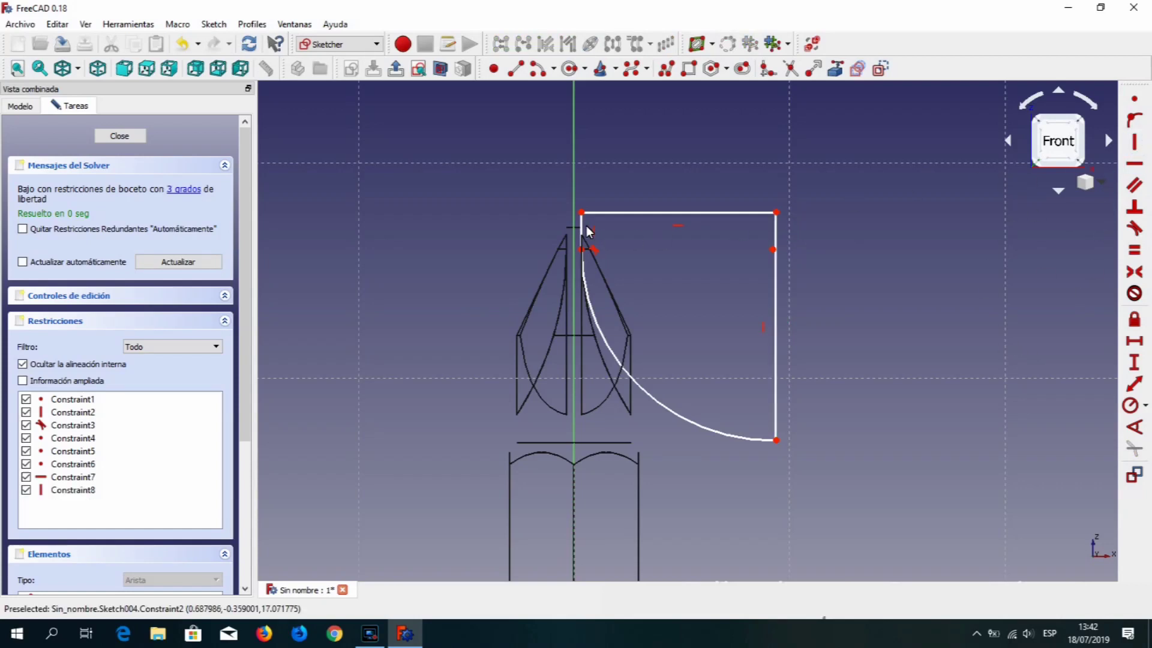
{"action": "left_click", "coordinate": [628, 376]}
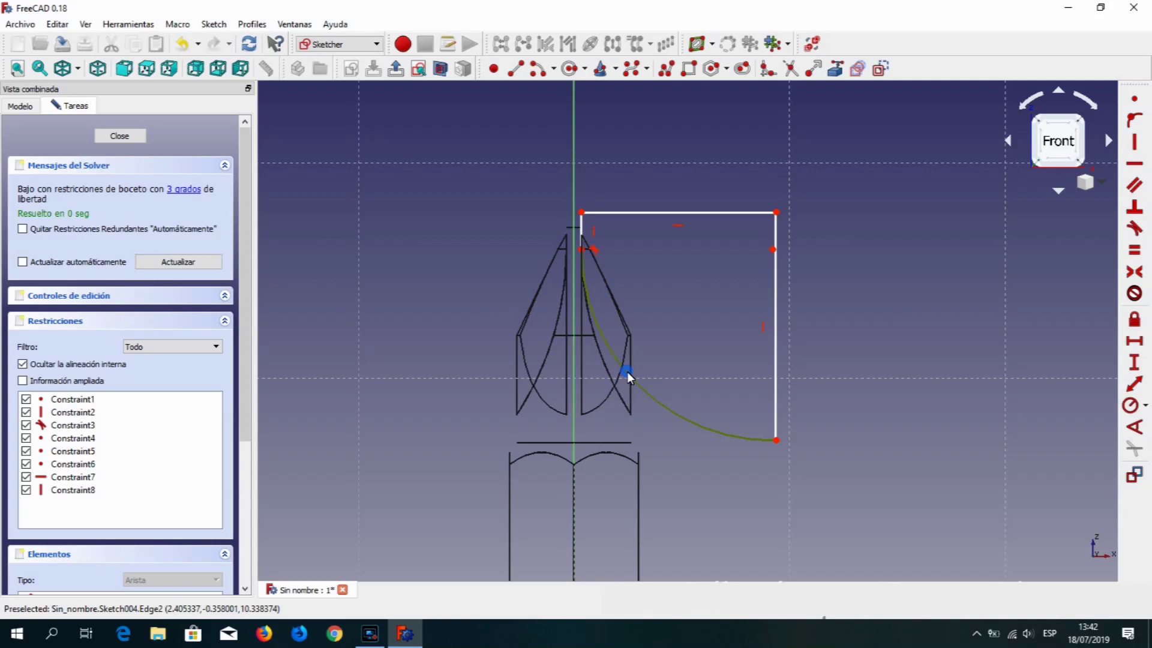
{"action": "left_click", "coordinate": [1131, 406]}
{"action": "type", "text": "14"}
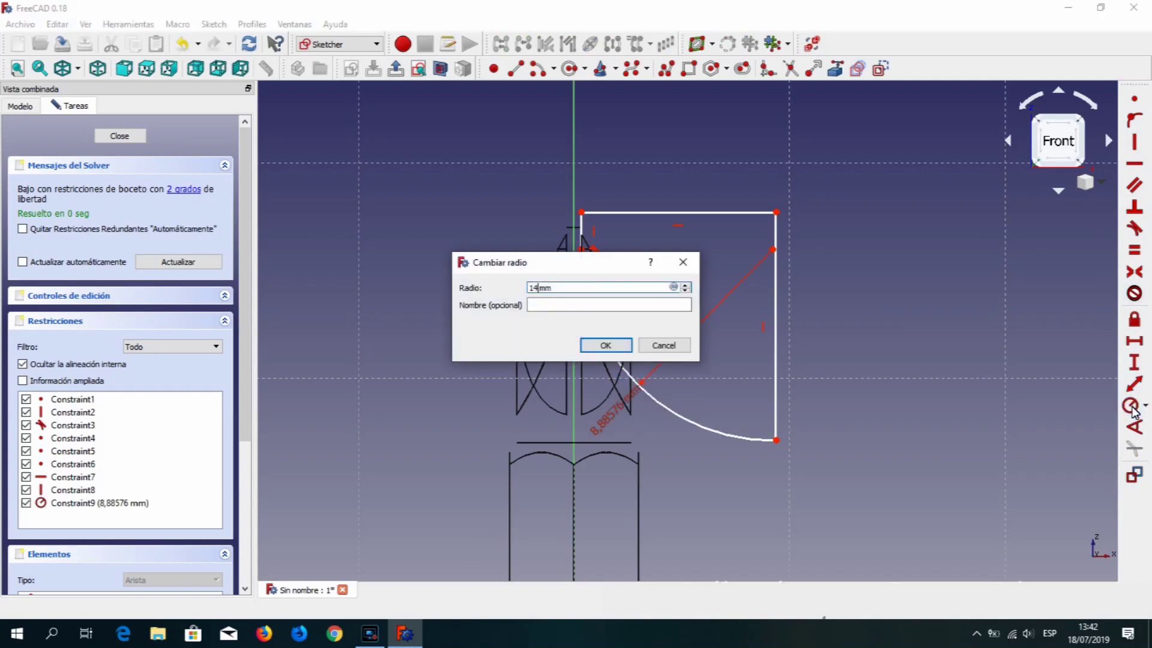
{"action": "key", "text": "Return"}
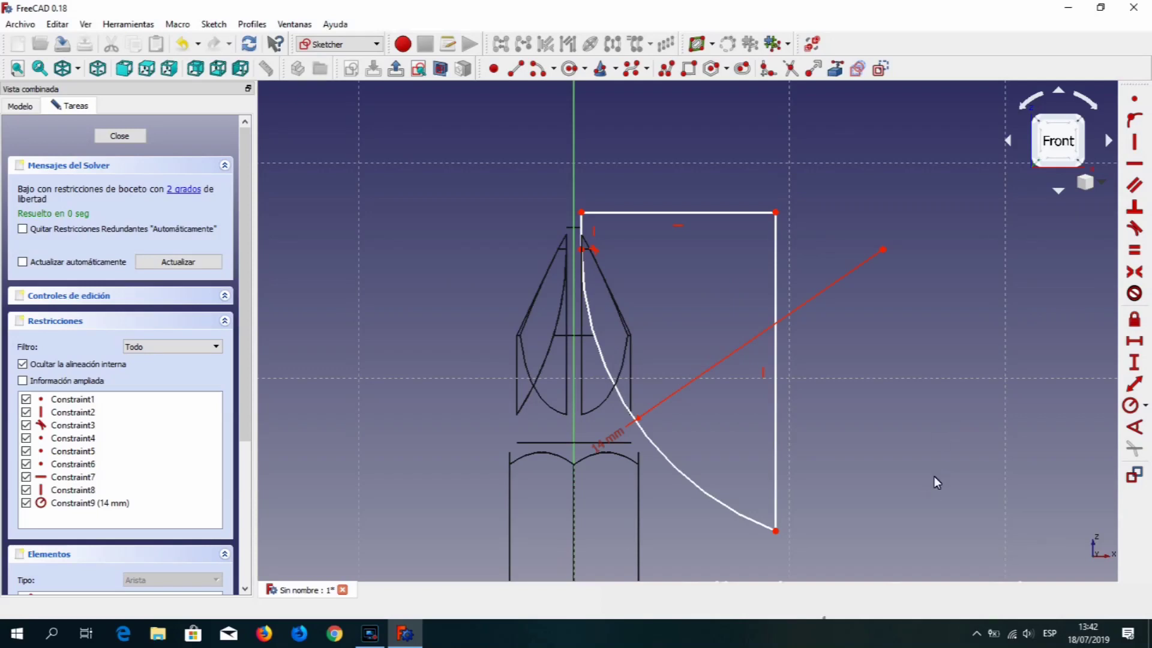
Make the arc perpendicular to the side, raise the top edge, and close Sketch004.
{"action": "left_click", "coordinate": [696, 487]}
{"action": "left_click", "coordinate": [776, 474]}
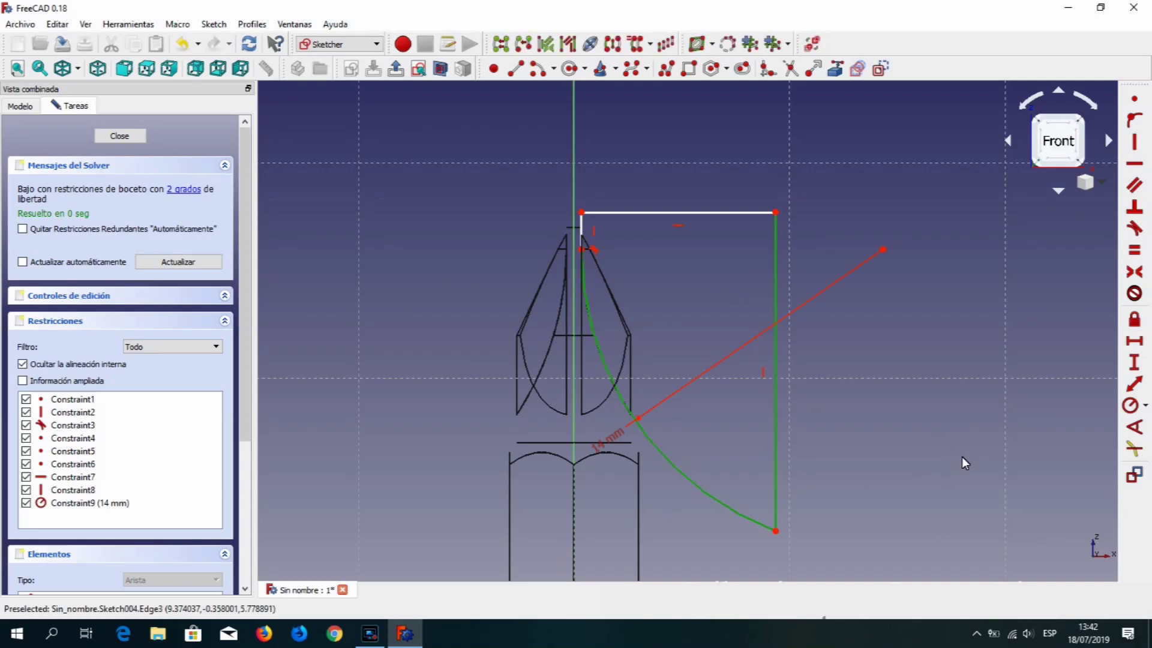
{"action": "left_click", "coordinate": [1134, 208]}
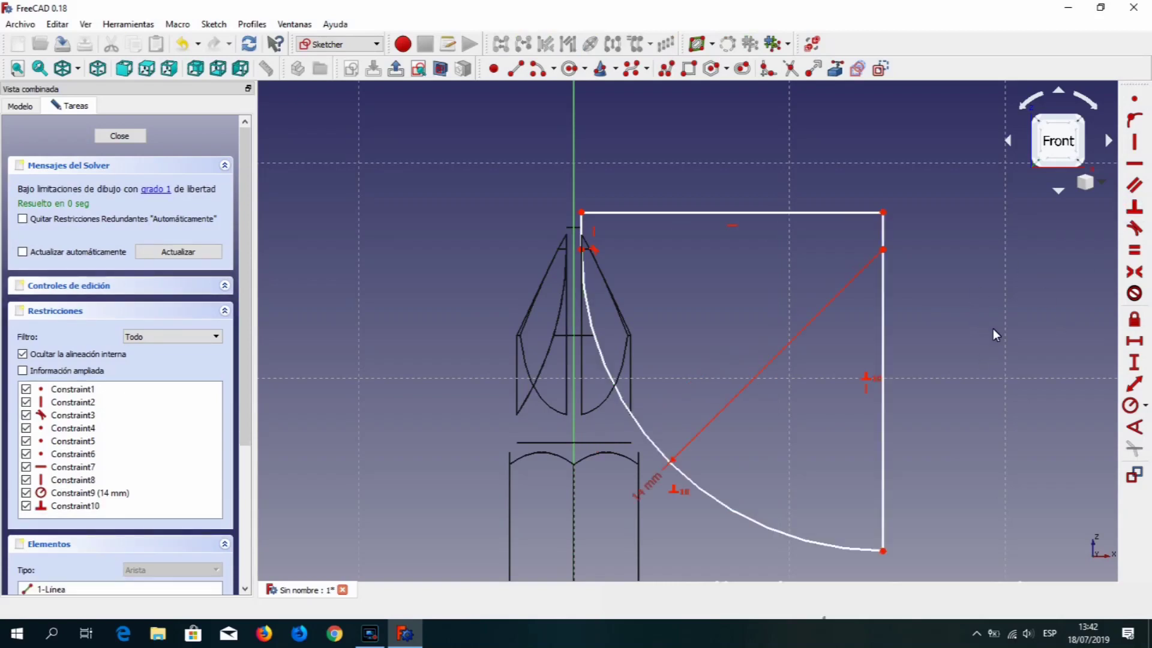
{"action": "mouse_move", "coordinate": [759, 213]}
{"action": "left_mouse_down"}
{"action": "mouse_move", "coordinate": [769, 192]}
{"action": "mouse_move", "coordinate": [808, 277]}
{"action": "left_mouse_up"}
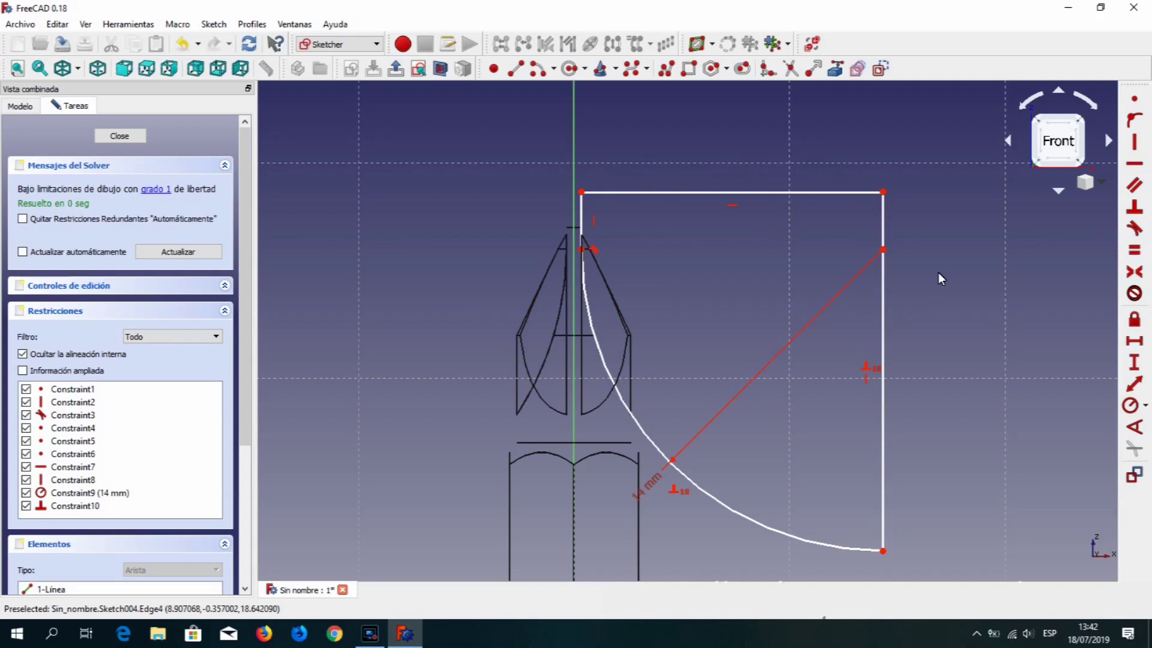
{"action": "left_click", "coordinate": [119, 136]}
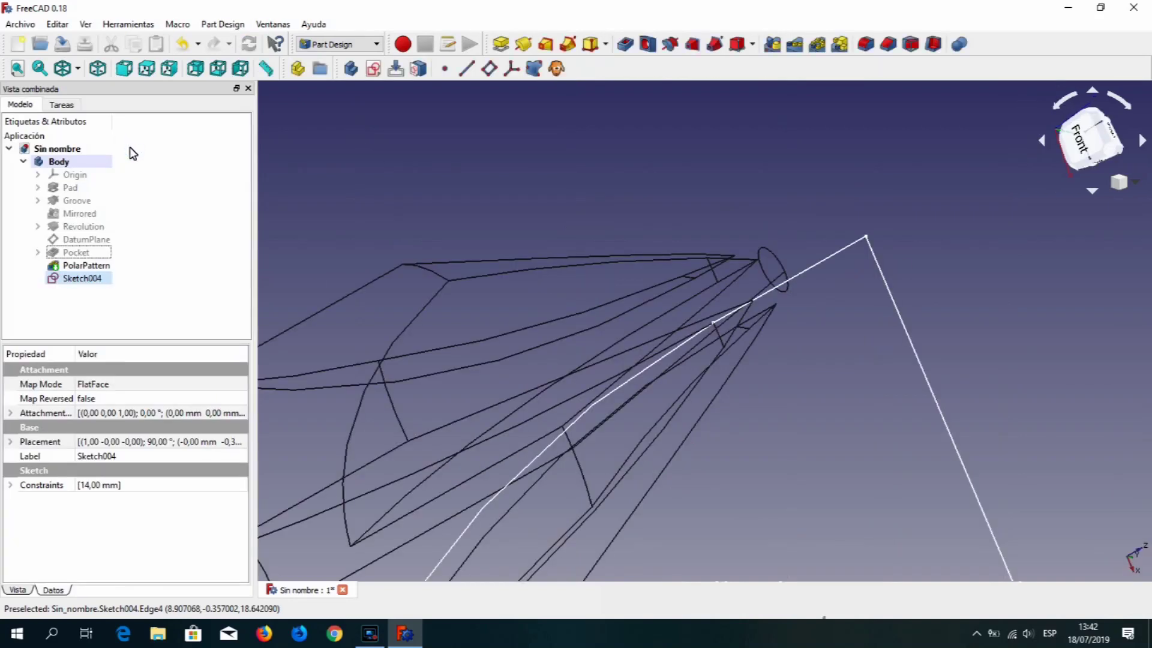
Switch the model to shaded display and orbit to view the bit from the right.
{"action": "left_click", "coordinate": [77, 68]}
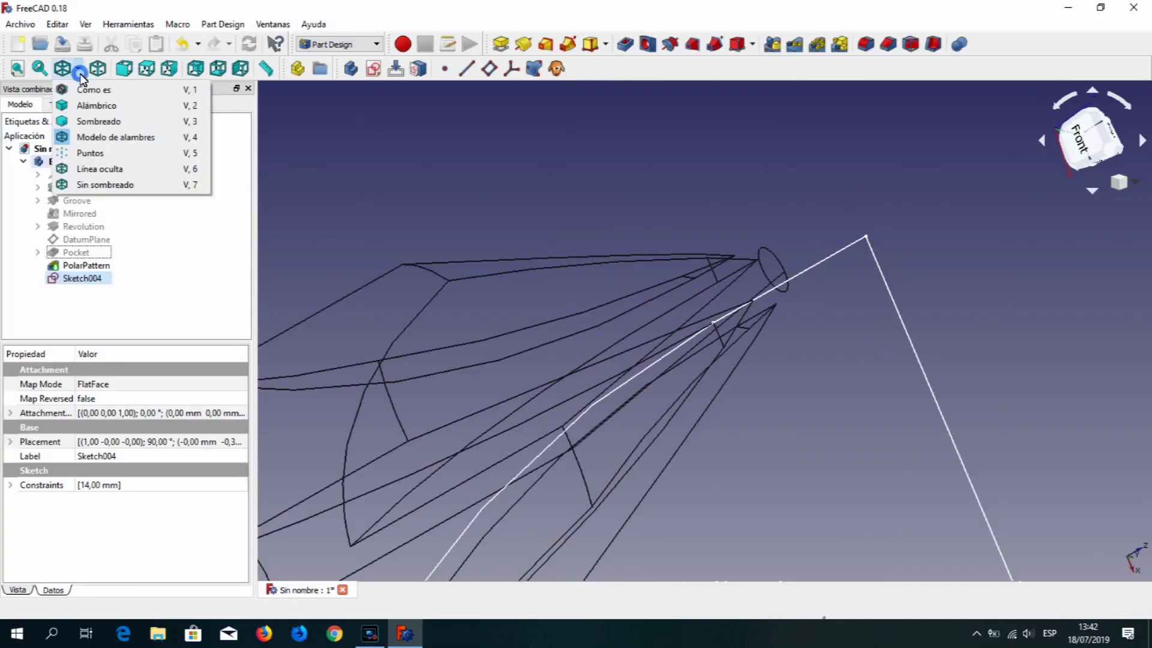
{"action": "left_click", "coordinate": [87, 105]}
{"action": "scroll", "coordinate": [558, 228], "scroll_direction": "down", "scroll_amount": 2}
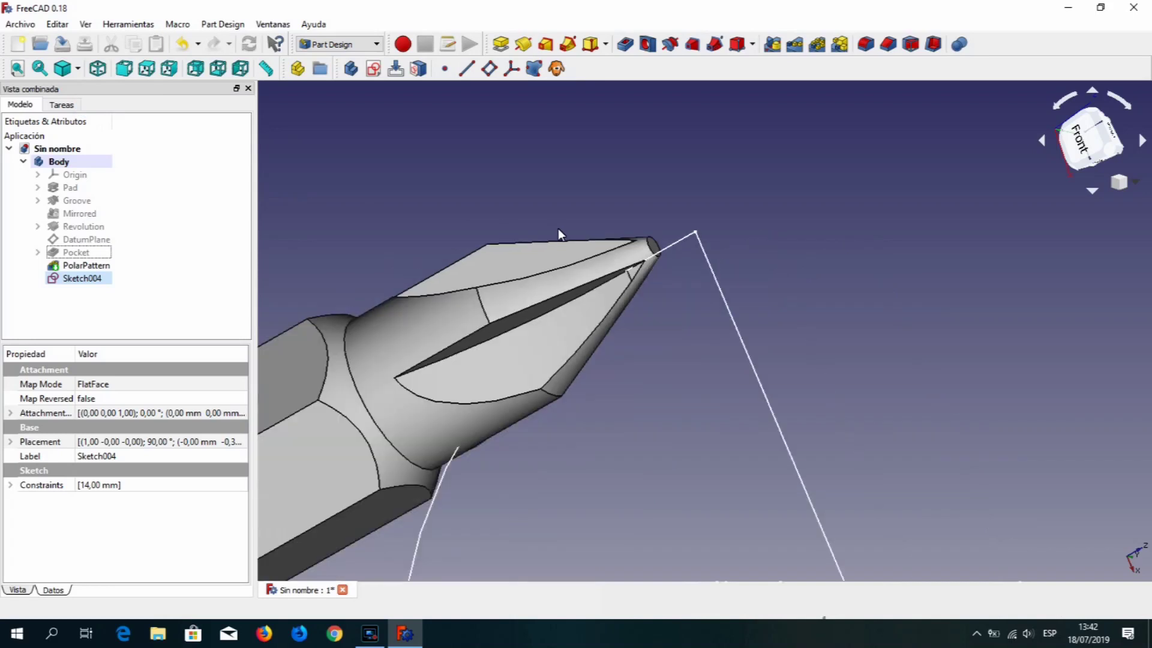
{"action": "scroll", "coordinate": [557, 228], "scroll_direction": "down", "scroll_amount": 2}
{"action": "scroll", "coordinate": [558, 228], "scroll_direction": "down", "scroll_amount": 2}
{"action": "mouse_move", "coordinate": [773, 324]}
{"action": "middle_mouse_down"}
{"action": "mouse_move", "coordinate": [549, 224]}
{"action": "mouse_move", "coordinate": [661, 290]}
{"action": "middle_mouse_up"}
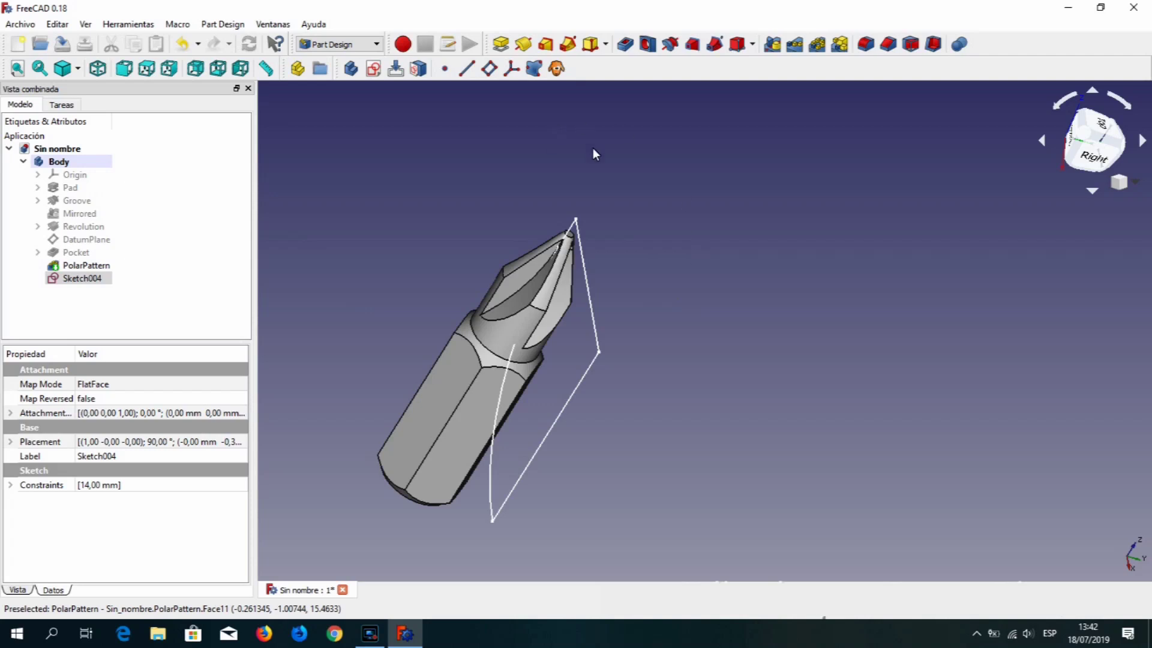
Cut Sketch004 into the Phillips tip as a reversed 5 mm pocket.
{"action": "left_click", "coordinate": [624, 44]}
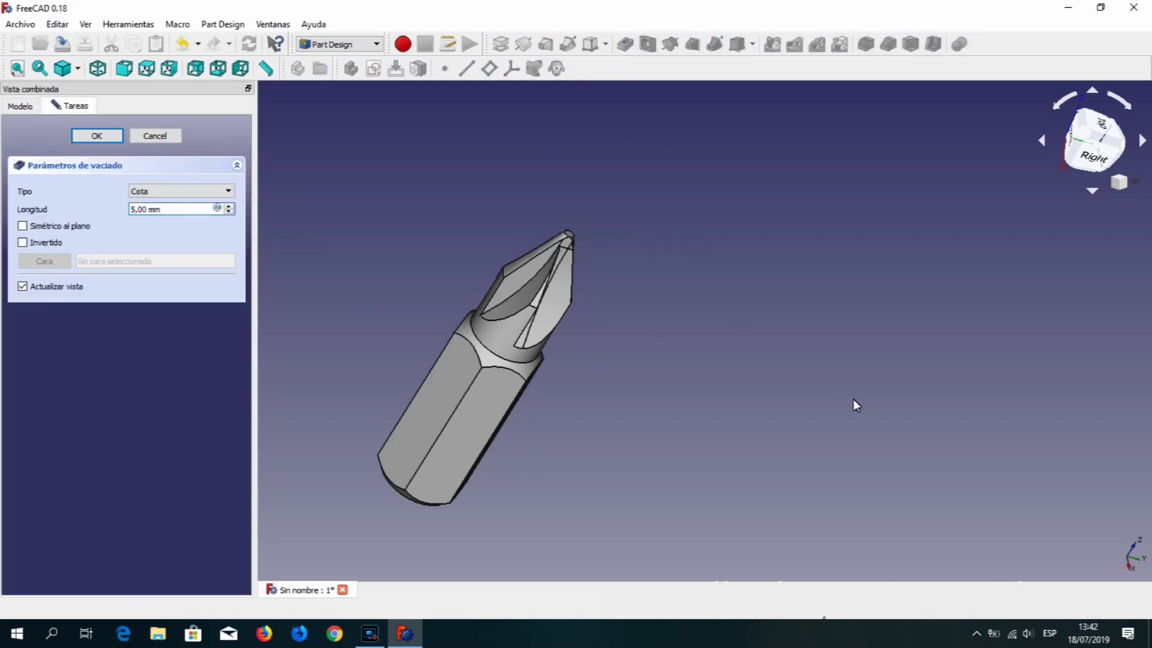
{"action": "middle_click_drag", "start_coordinate": [852, 400], "coordinate": [796, 362]}
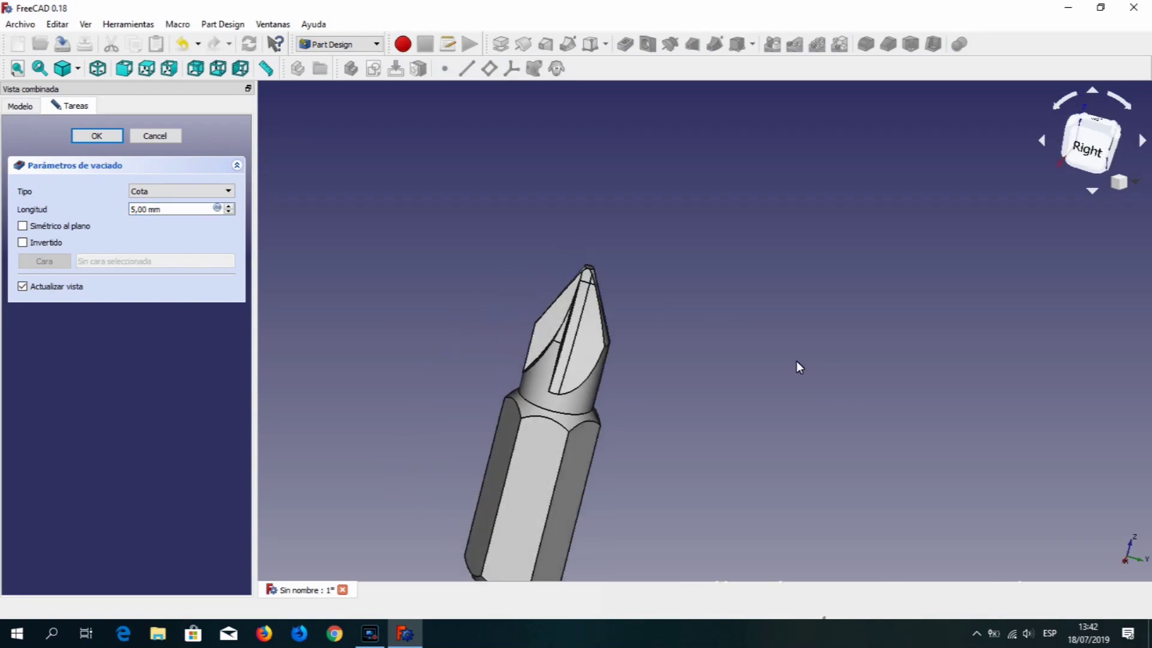
{"action": "left_click", "coordinate": [23, 243]}
{"action": "mouse_move", "coordinate": [696, 318]}
{"action": "middle_mouse_down"}
{"action": "mouse_move", "coordinate": [845, 357]}
{"action": "mouse_move", "coordinate": [777, 383]}
{"action": "mouse_move", "coordinate": [794, 362]}
{"action": "middle_mouse_up"}
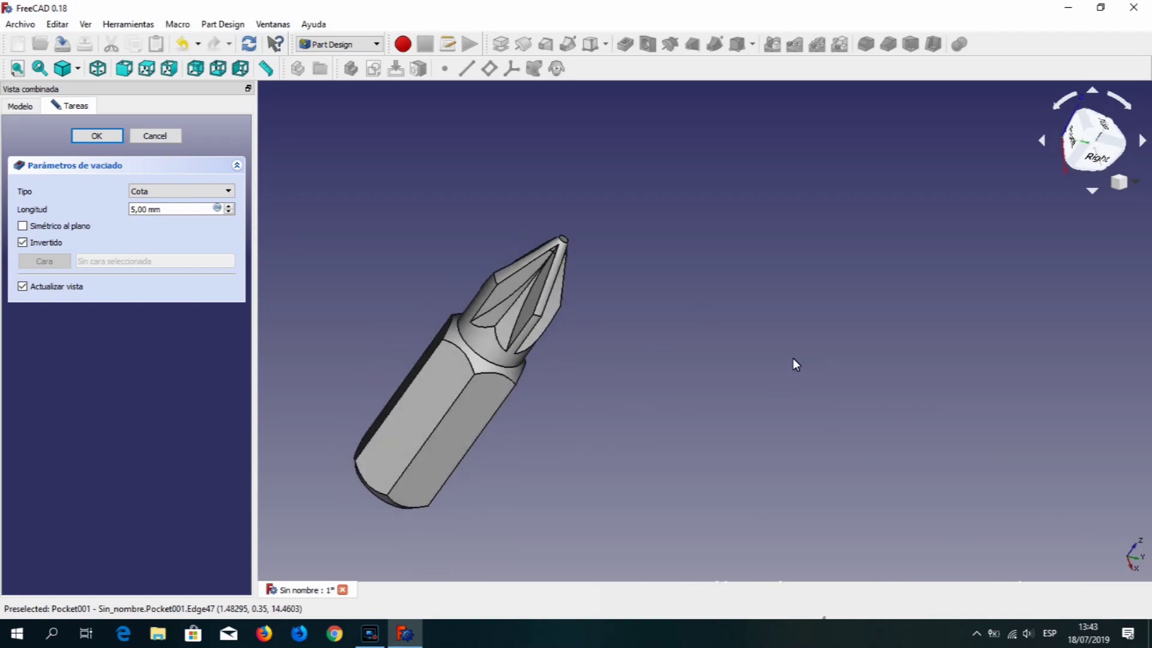
{"action": "left_click", "coordinate": [94, 136]}
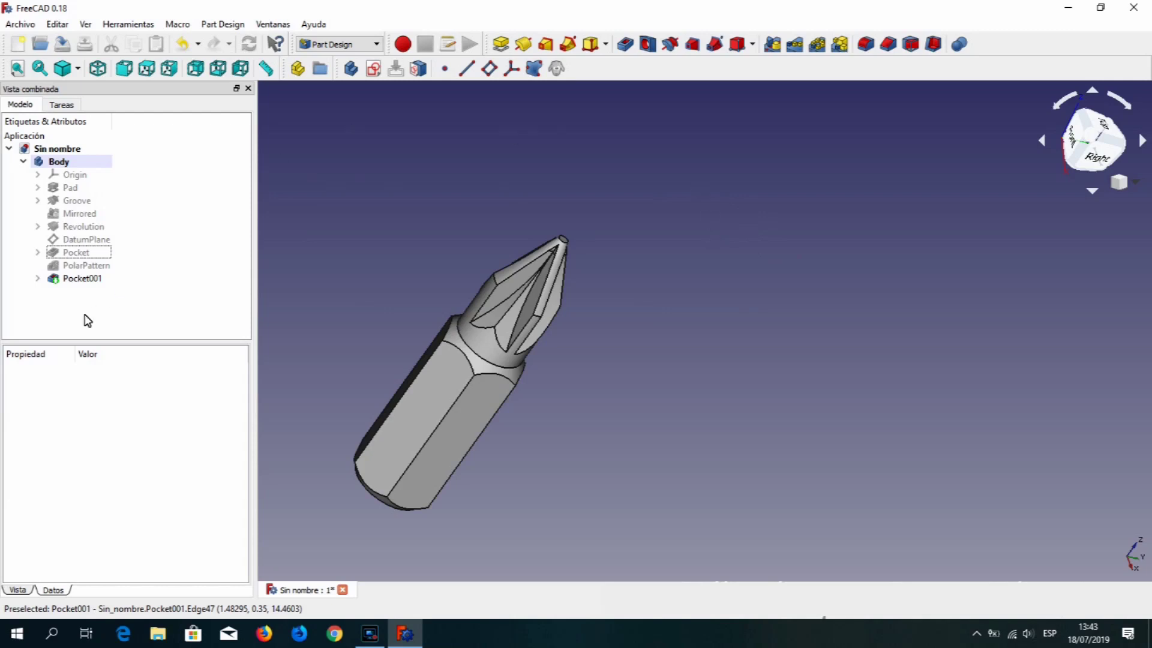
{"action": "left_click", "coordinate": [80, 279]}
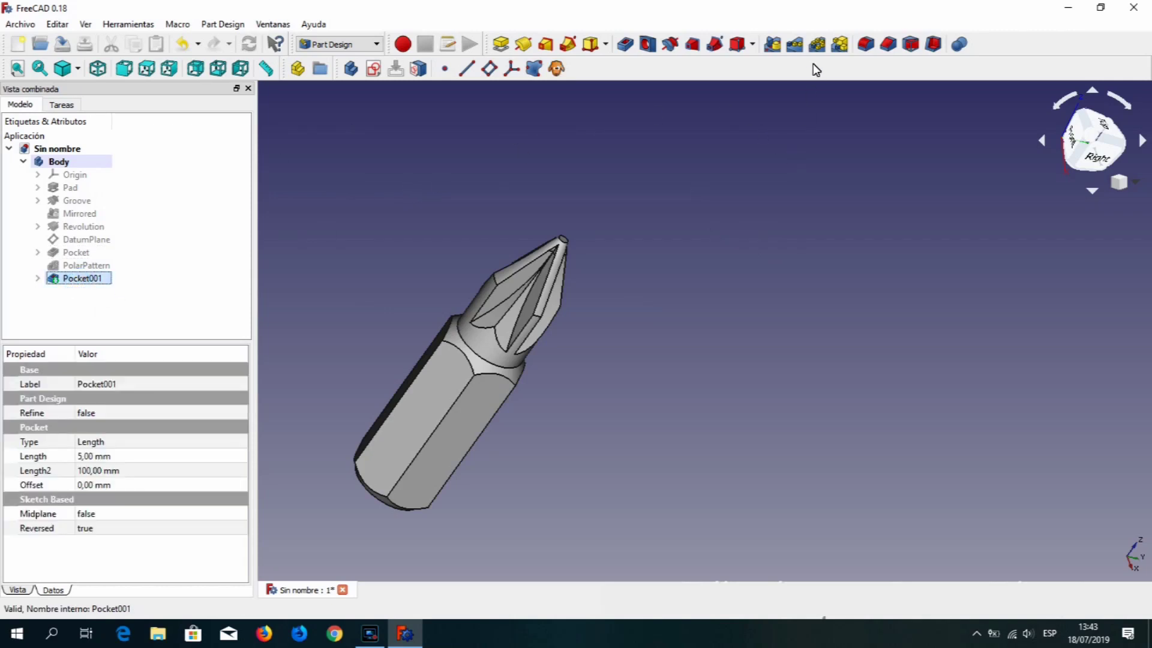
Polar-pattern Pocket001 four times over 360° around the Z axis.
{"action": "left_click", "coordinate": [817, 46]}
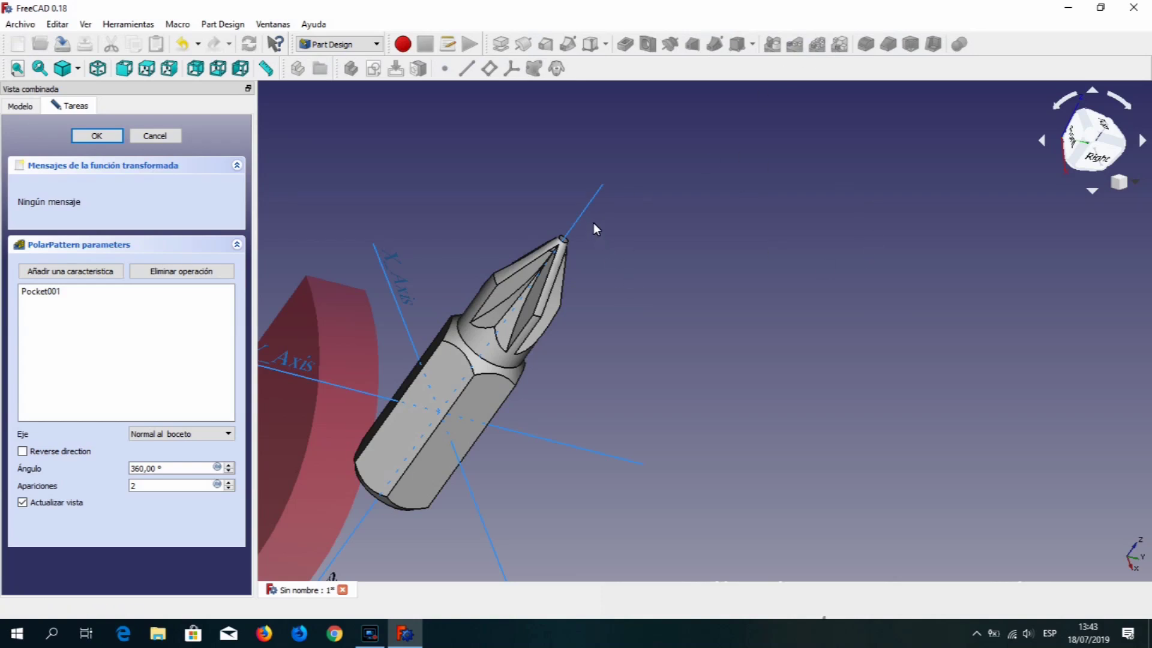
{"action": "left_click", "coordinate": [588, 207]}
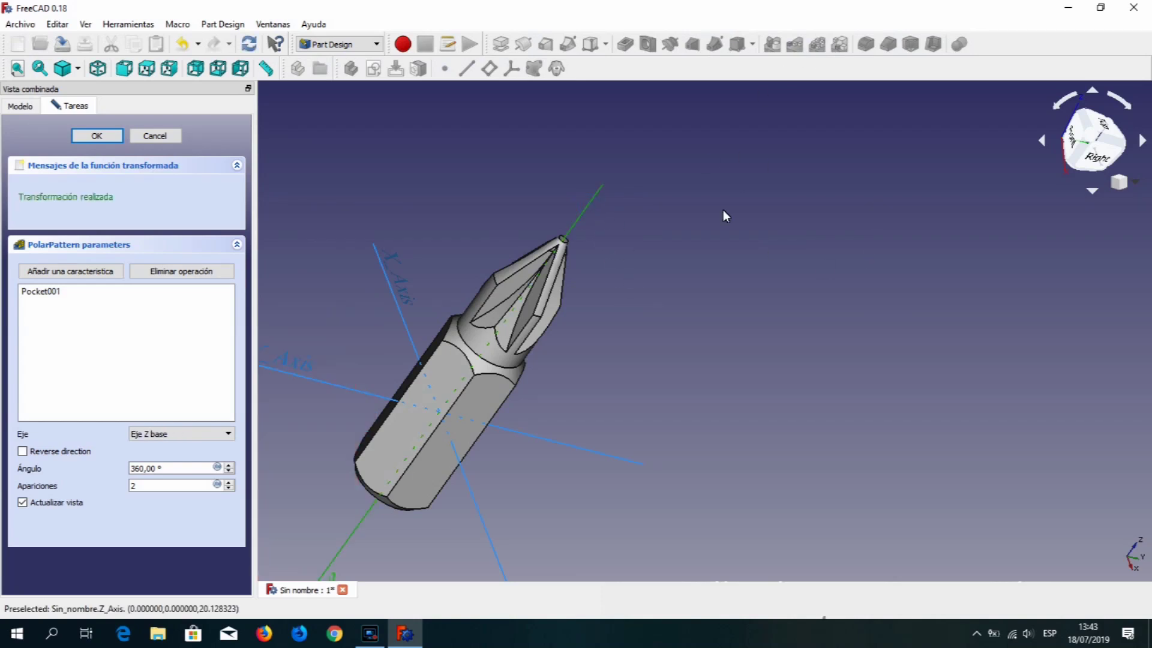
{"action": "left_click", "coordinate": [229, 482]}
{"action": "left_click", "coordinate": [230, 482]}
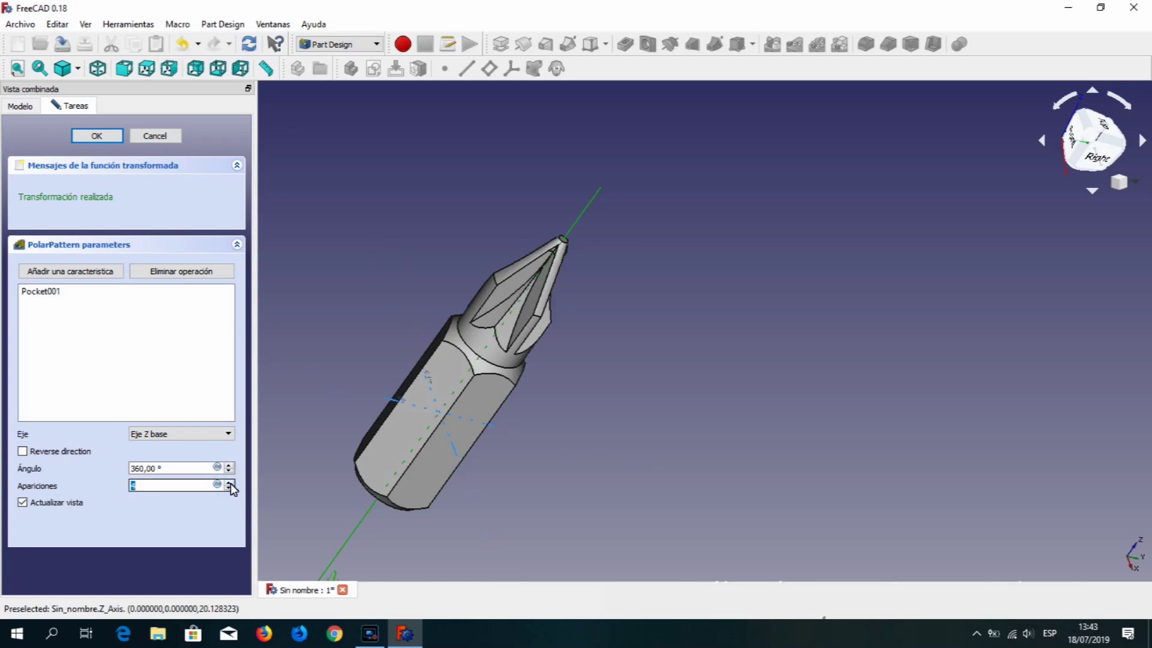
{"action": "type", "text": "4"}
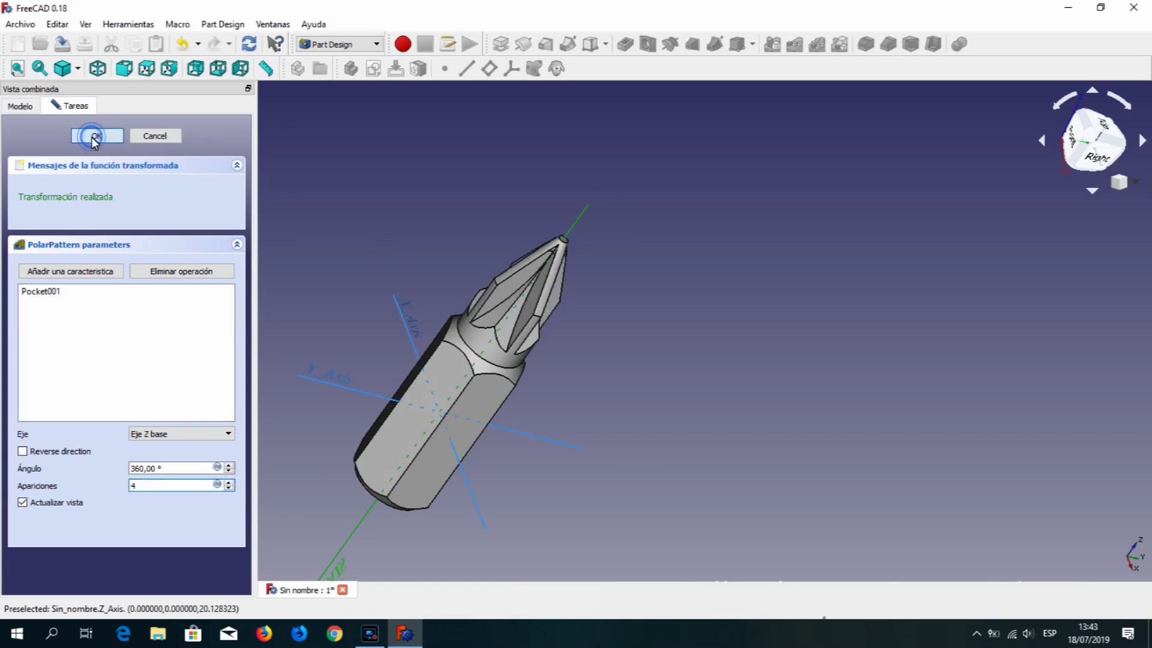
{"action": "left_click", "coordinate": [93, 138]}
Place a centre-of-mass datum point on the tip's small flat end face.
{"action": "mouse_move", "coordinate": [647, 321]}
{"action": "middle_mouse_down"}
{"action": "mouse_move", "coordinate": [560, 384]}
{"action": "mouse_move", "coordinate": [543, 425]}
{"action": "mouse_move", "coordinate": [509, 399]}
{"action": "mouse_move", "coordinate": [460, 324]}
{"action": "mouse_move", "coordinate": [438, 315]}
{"action": "mouse_move", "coordinate": [601, 347]}
{"action": "mouse_move", "coordinate": [694, 437]}
{"action": "mouse_move", "coordinate": [596, 465]}
{"action": "mouse_move", "coordinate": [513, 418]}
{"action": "mouse_move", "coordinate": [519, 327]}
{"action": "mouse_move", "coordinate": [628, 316]}
{"action": "mouse_move", "coordinate": [640, 327]}
{"action": "mouse_move", "coordinate": [409, 180]}
{"action": "middle_mouse_up"}
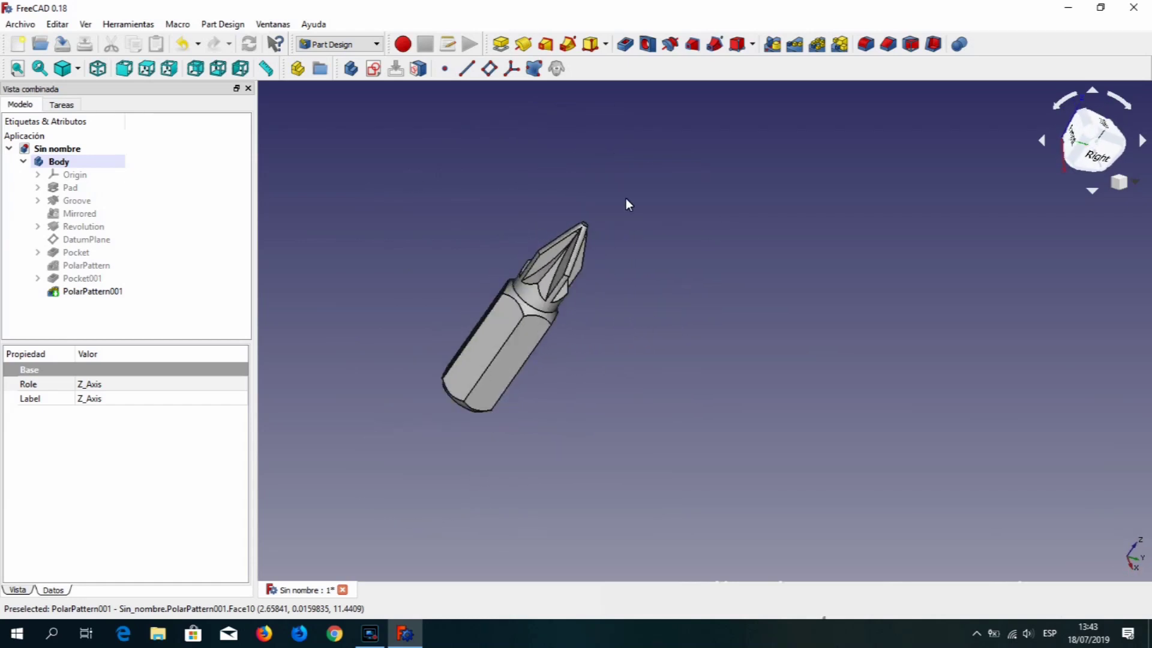
{"action": "scroll", "coordinate": [630, 196], "scroll_direction": "up", "scroll_amount": 2}
{"action": "scroll", "coordinate": [629, 196], "scroll_direction": "up", "scroll_amount": 2}
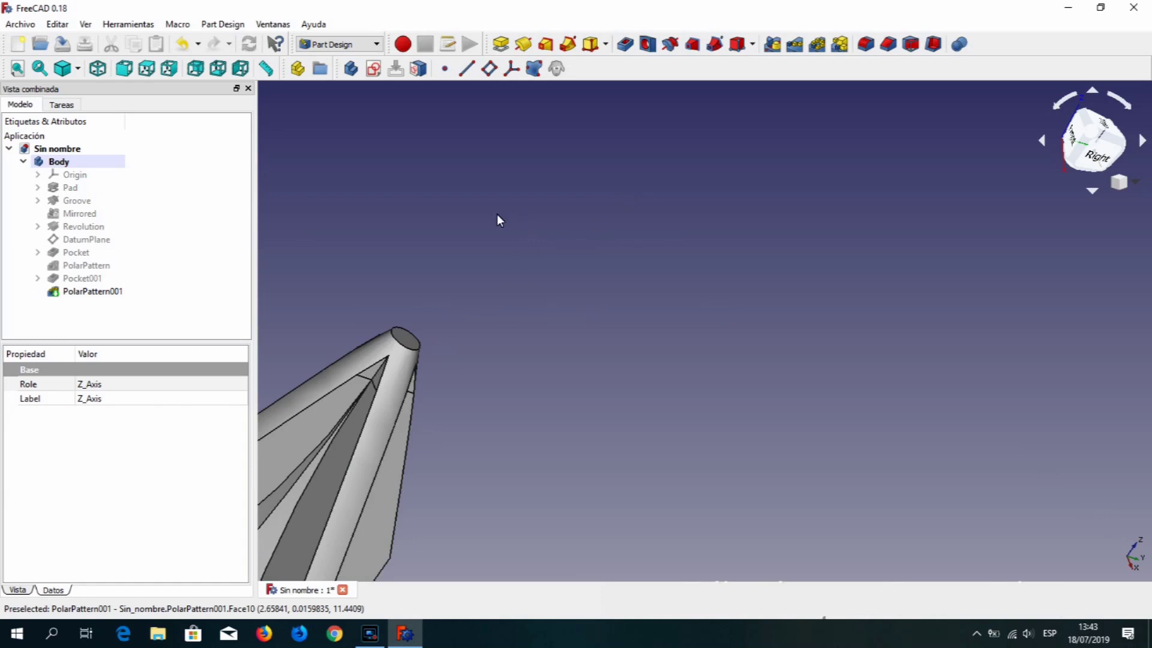
{"action": "left_click", "coordinate": [404, 341]}
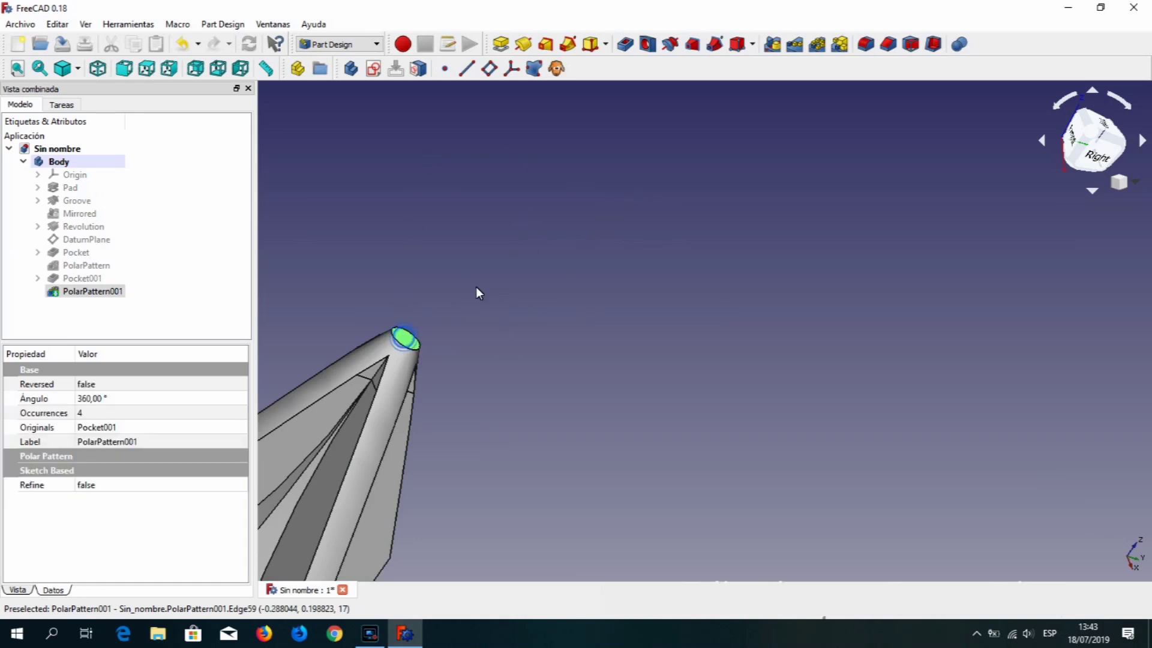
{"action": "left_click", "coordinate": [445, 69]}
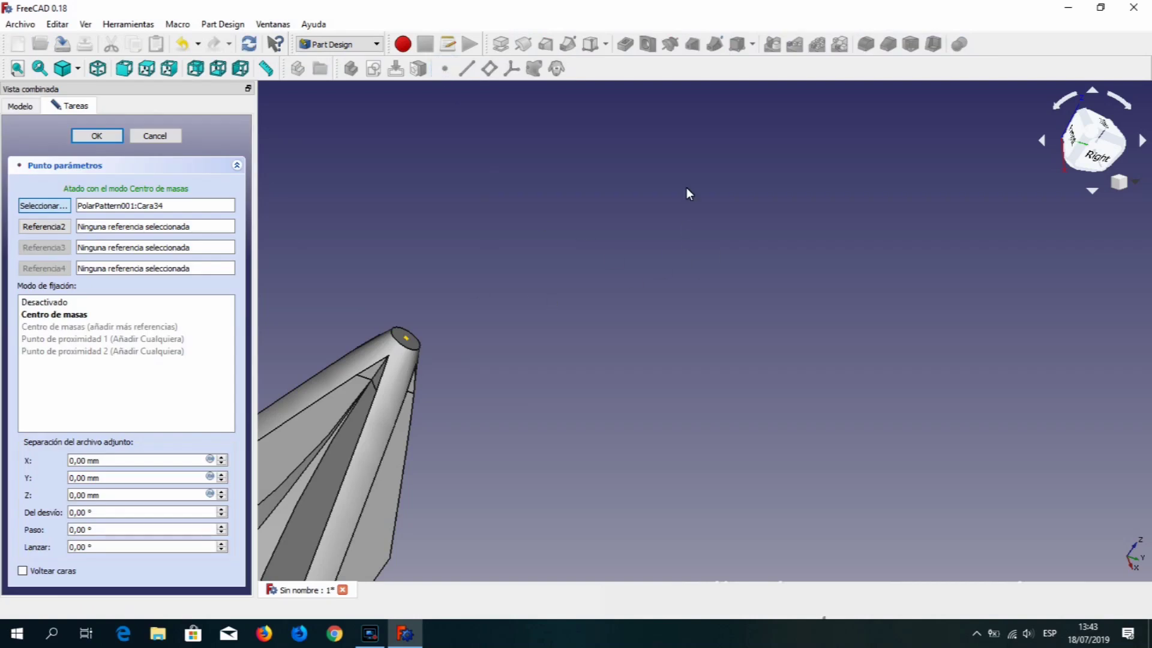
{"action": "left_click", "coordinate": [98, 137]}
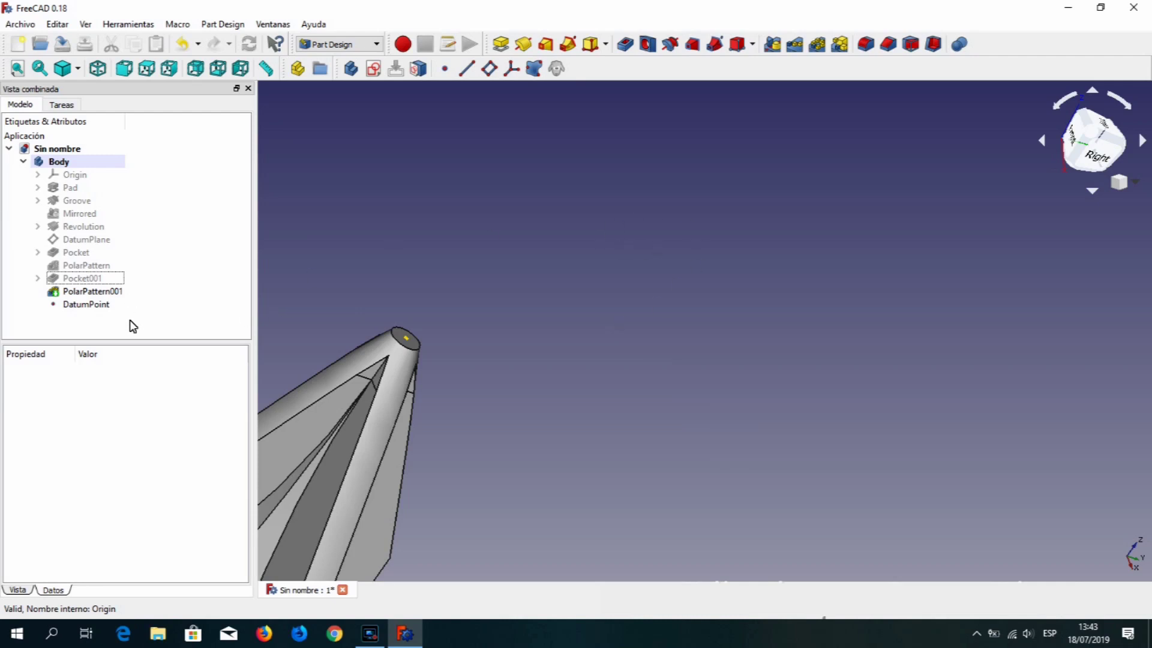
{"action": "left_click", "coordinate": [117, 292]}
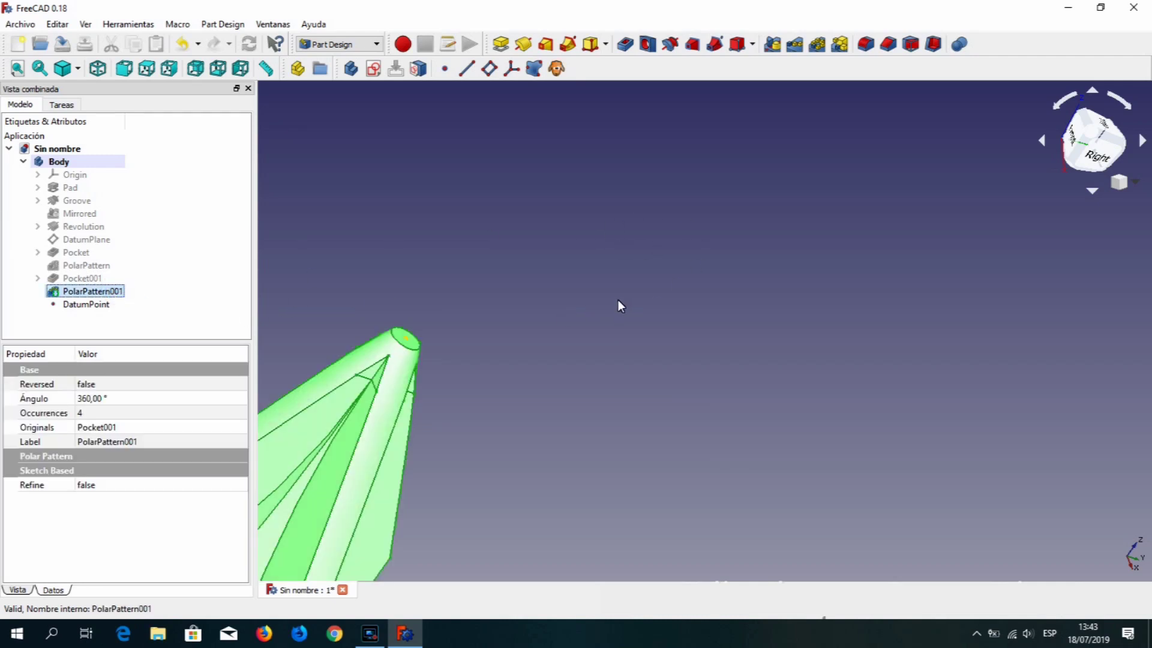
Start a new sketch on the YZ_Plane.
{"action": "left_click", "coordinate": [373, 68]}
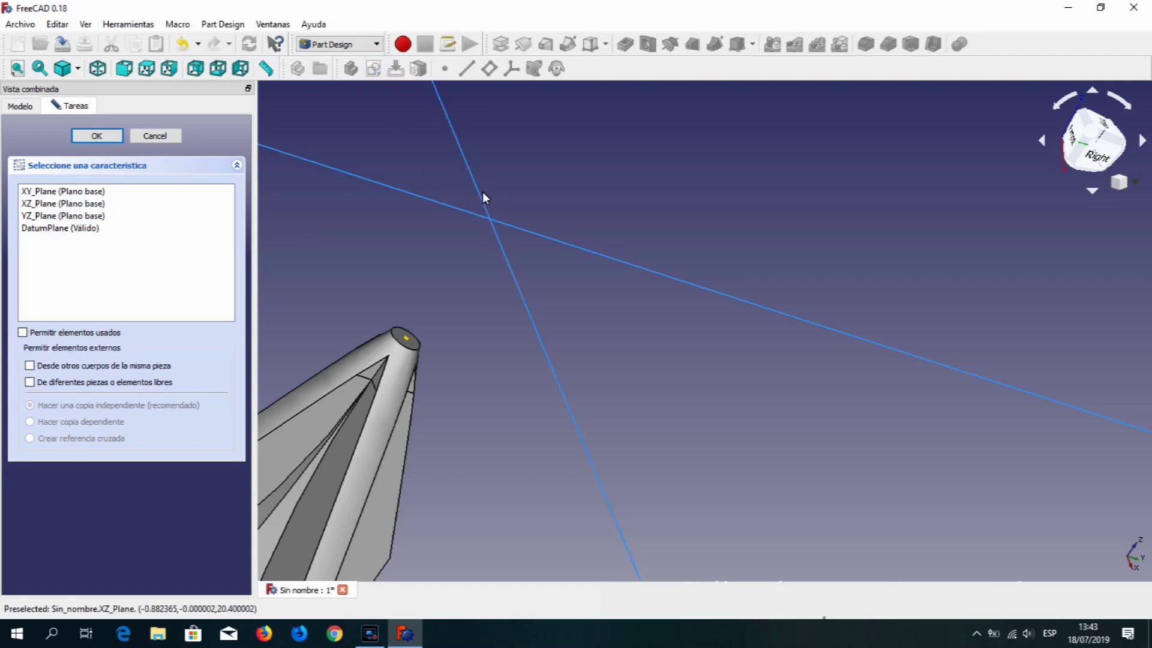
{"action": "scroll", "coordinate": [333, 307], "scroll_direction": "down", "scroll_amount": 2}
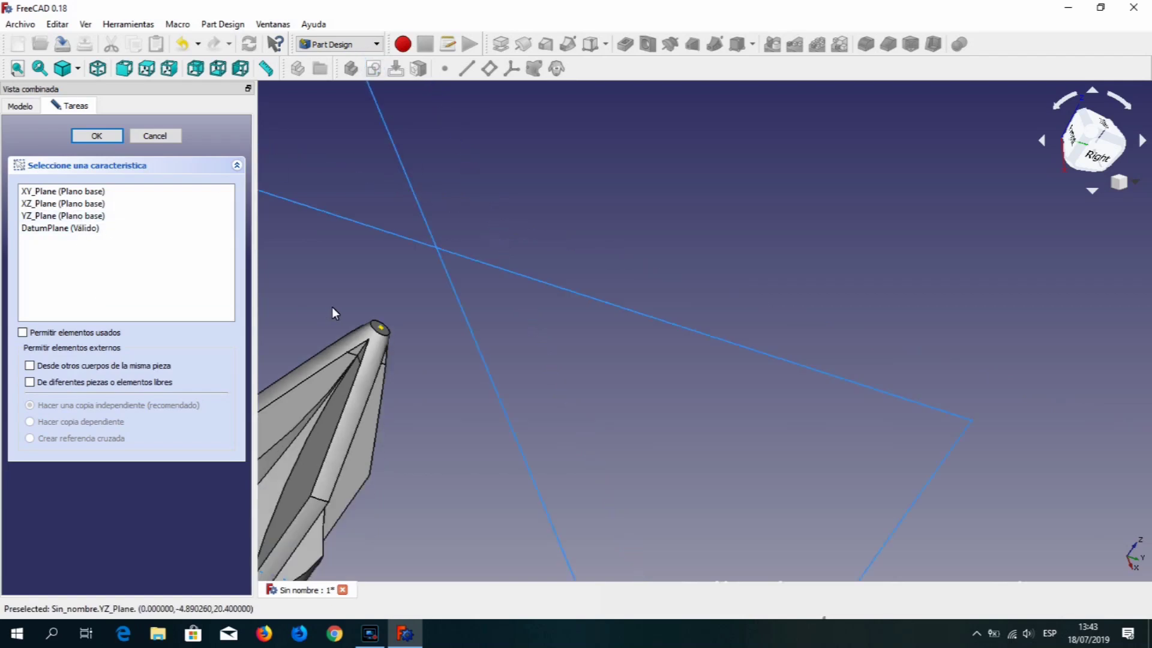
{"action": "scroll", "coordinate": [336, 307], "scroll_direction": "down", "scroll_amount": 2}
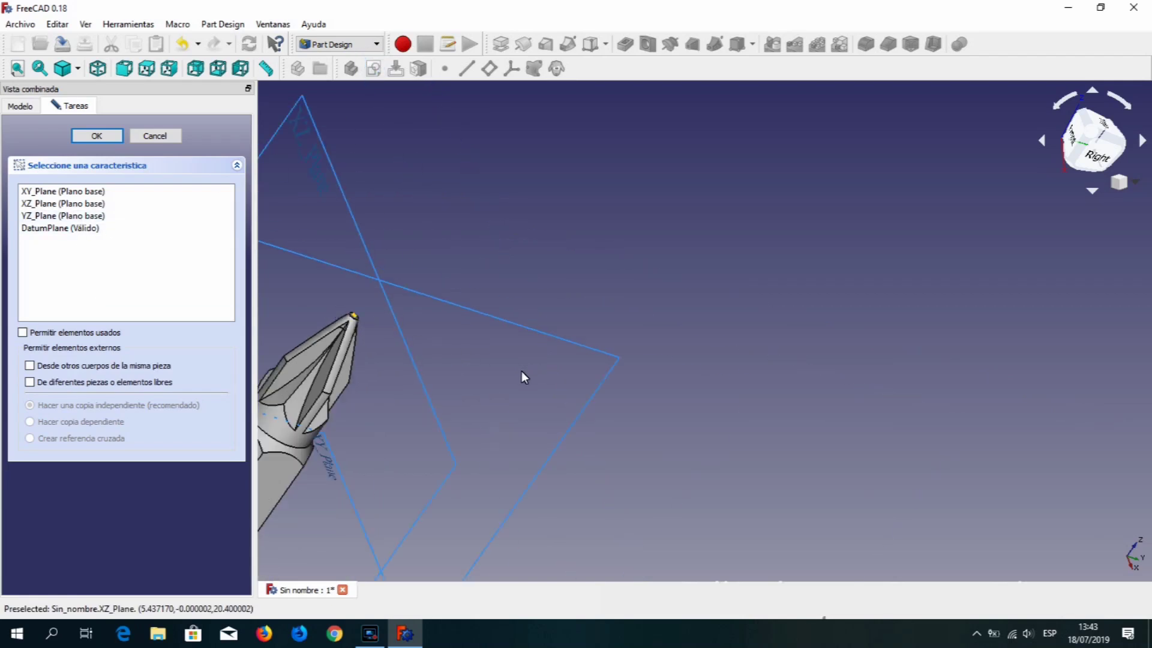
{"action": "middle_click_drag", "start_coordinate": [536, 369], "coordinate": [754, 297]}
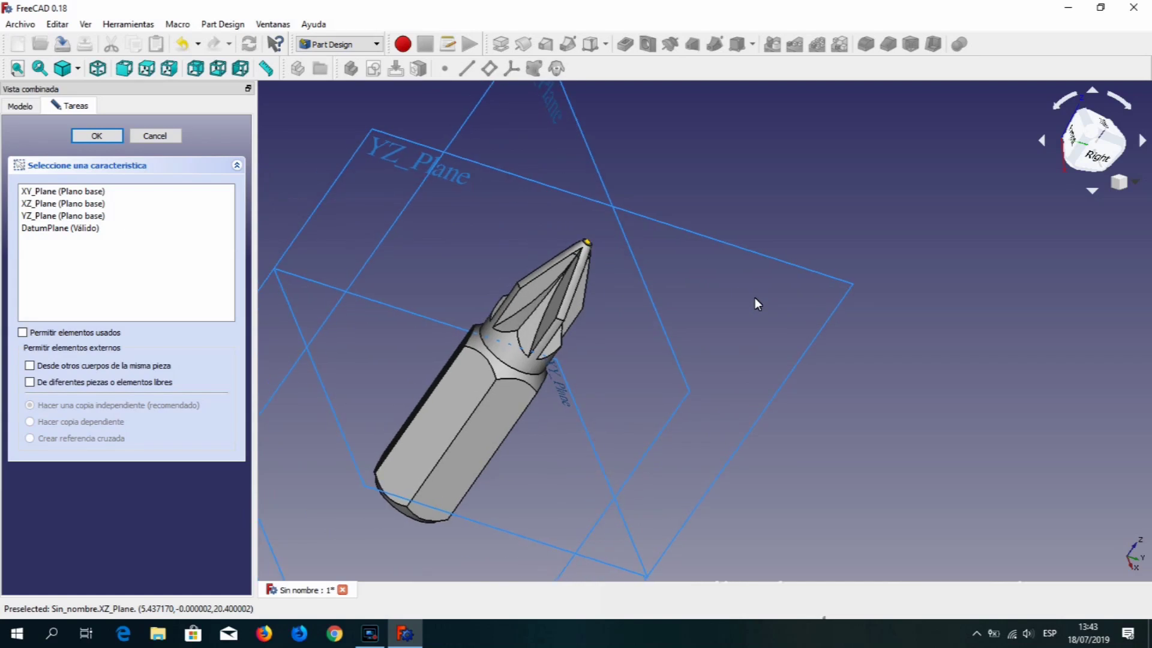
{"action": "left_click", "coordinate": [89, 216]}
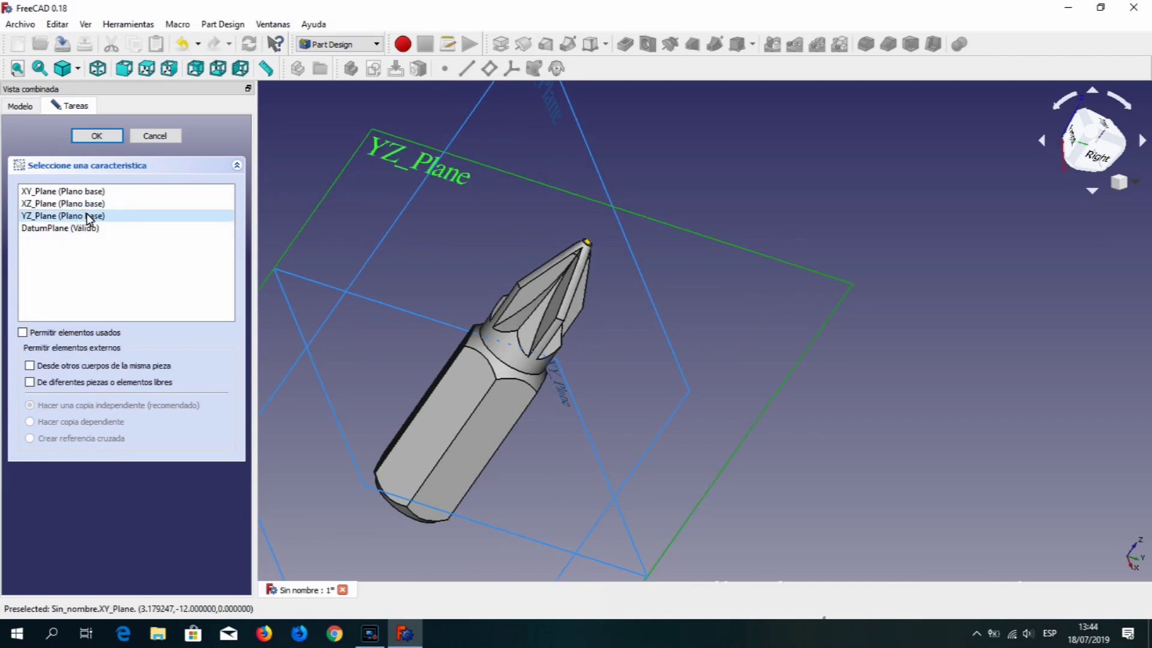
{"action": "left_click", "coordinate": [95, 136]}
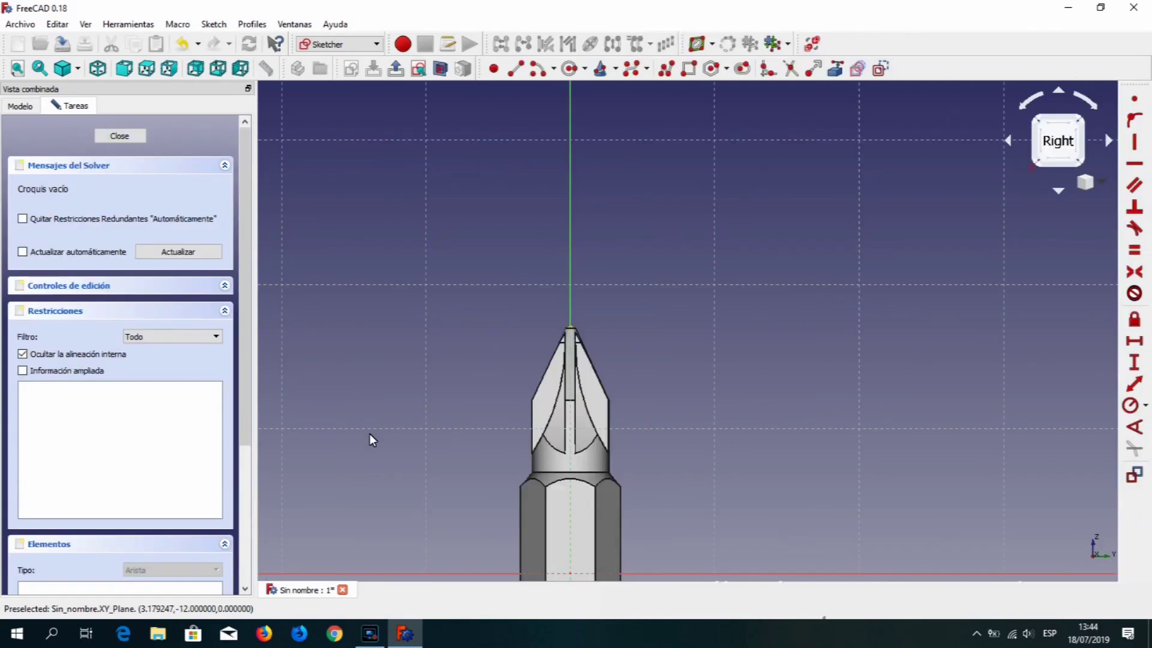
Bring the tip's centre point into the sketch as external geometry and view it head-on.
{"action": "mouse_move", "coordinate": [660, 356]}
{"action": "middle_mouse_down"}
{"action": "mouse_move", "coordinate": [677, 456]}
{"action": "mouse_move", "coordinate": [676, 437]}
{"action": "middle_mouse_up"}
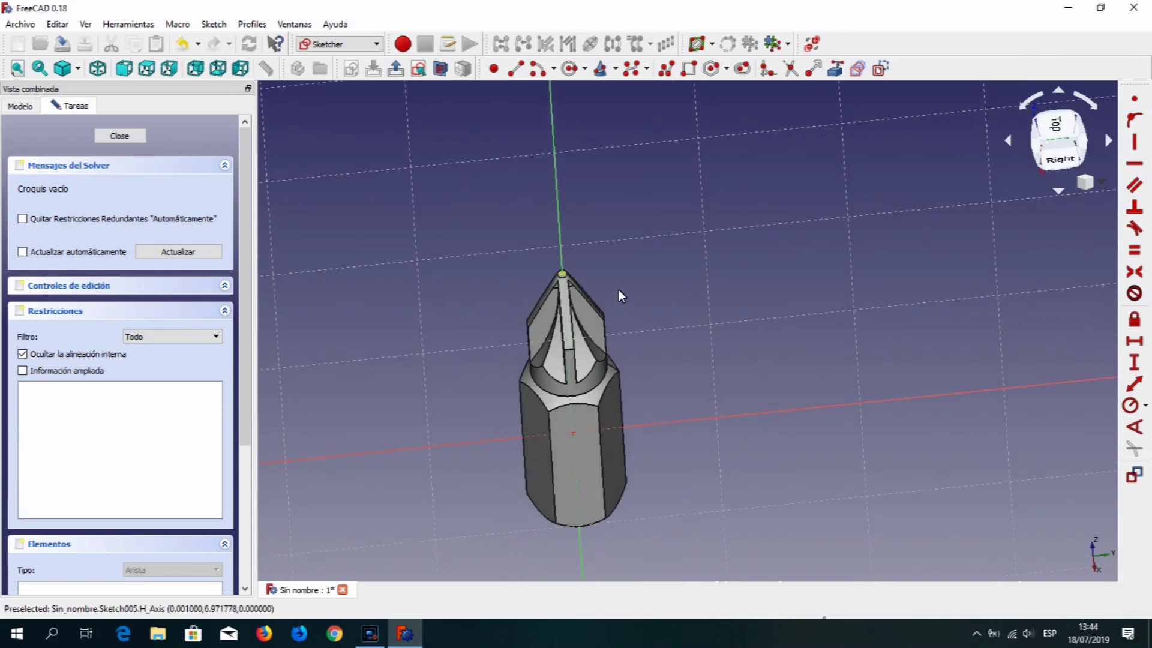
{"action": "scroll", "coordinate": [620, 295], "scroll_direction": "up", "scroll_amount": 3}
{"action": "scroll", "coordinate": [621, 295], "scroll_direction": "up", "scroll_amount": 2}
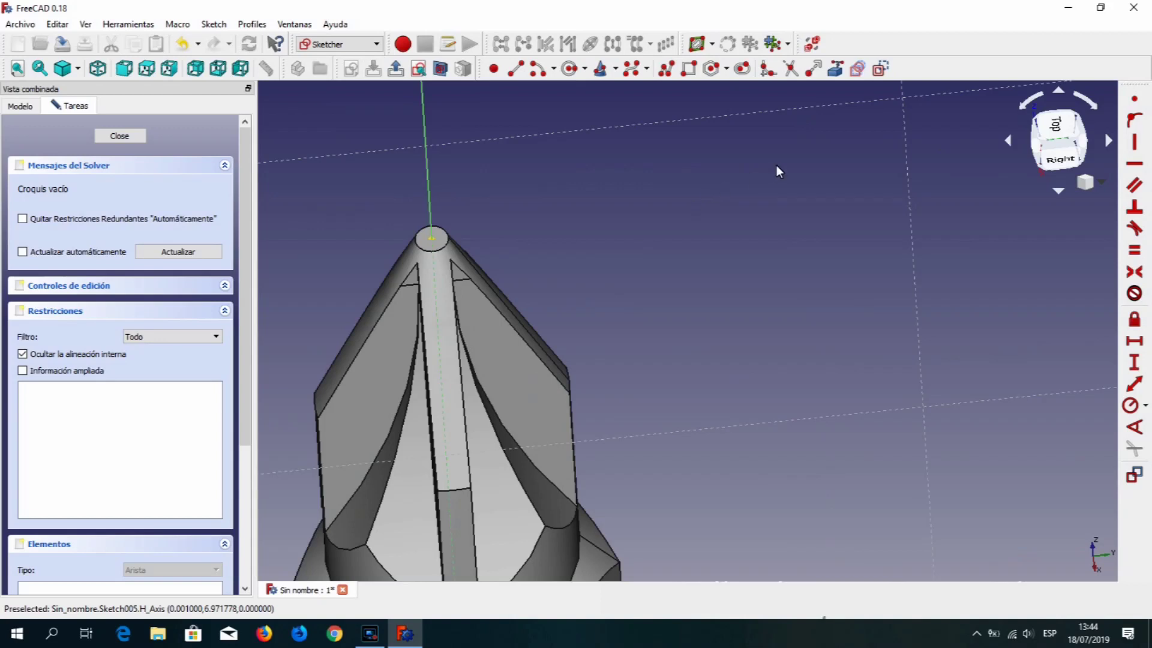
{"action": "left_click", "coordinate": [432, 240]}
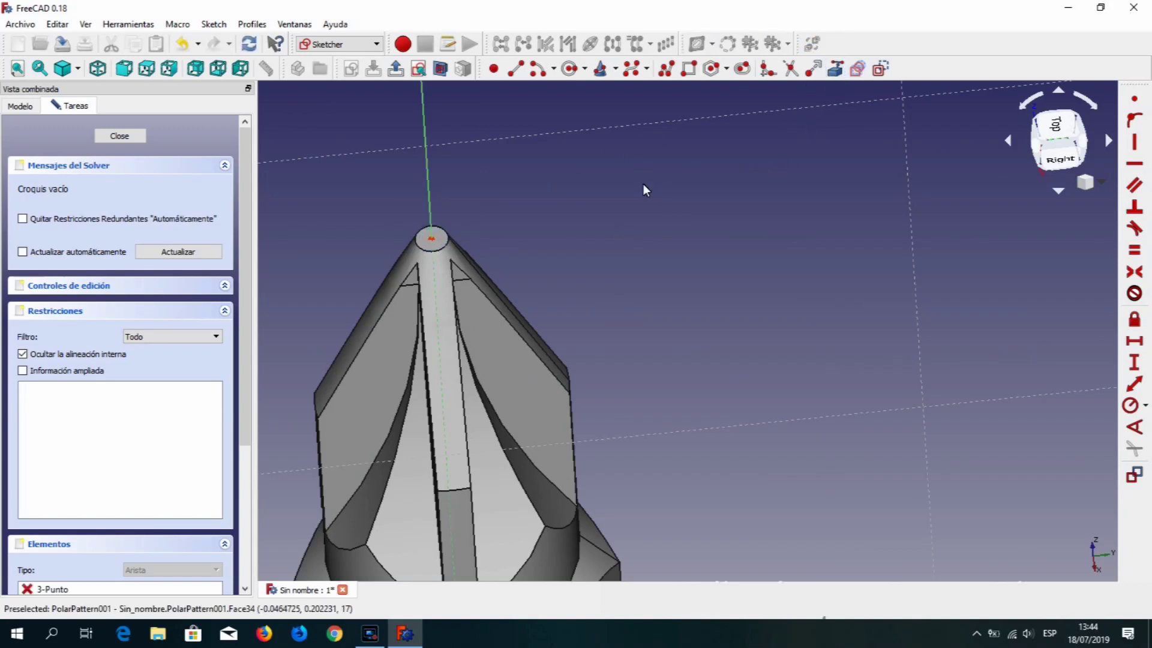
{"action": "left_click", "coordinate": [639, 205]}
{"action": "left_click", "coordinate": [419, 68]}
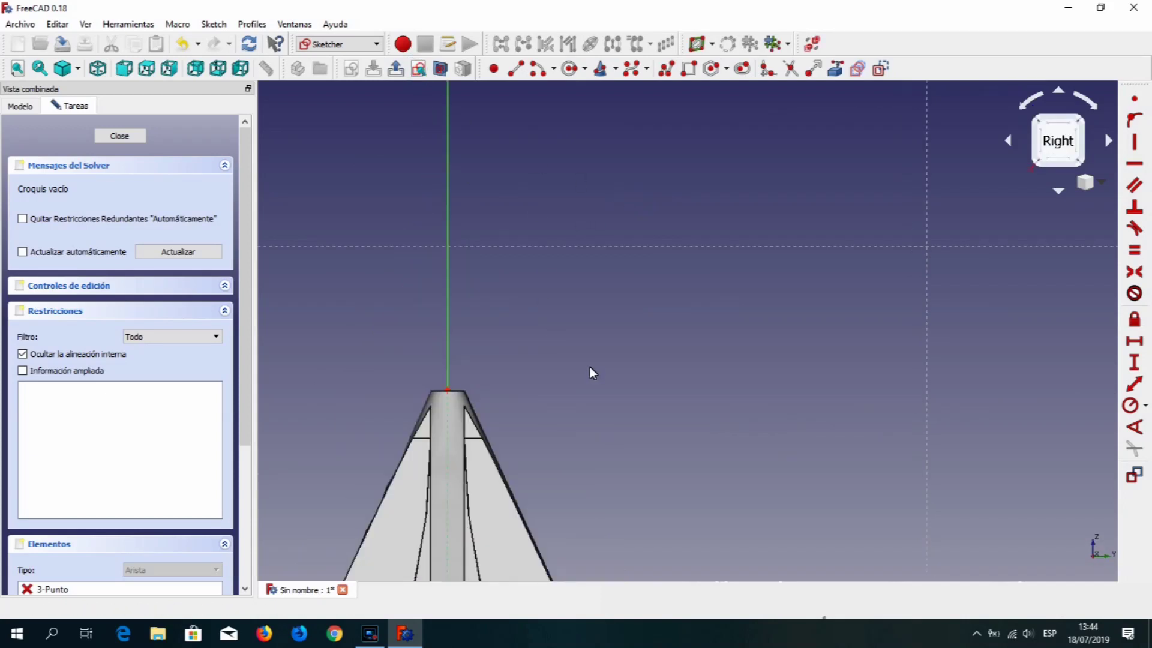
Show the bit in wireframe and zoom in on the tip.
{"action": "scroll", "coordinate": [590, 363], "scroll_direction": "down", "scroll_amount": 2}
{"action": "scroll", "coordinate": [592, 362], "scroll_direction": "down", "scroll_amount": 2}
{"action": "scroll", "coordinate": [591, 362], "scroll_direction": "down", "scroll_amount": 1}
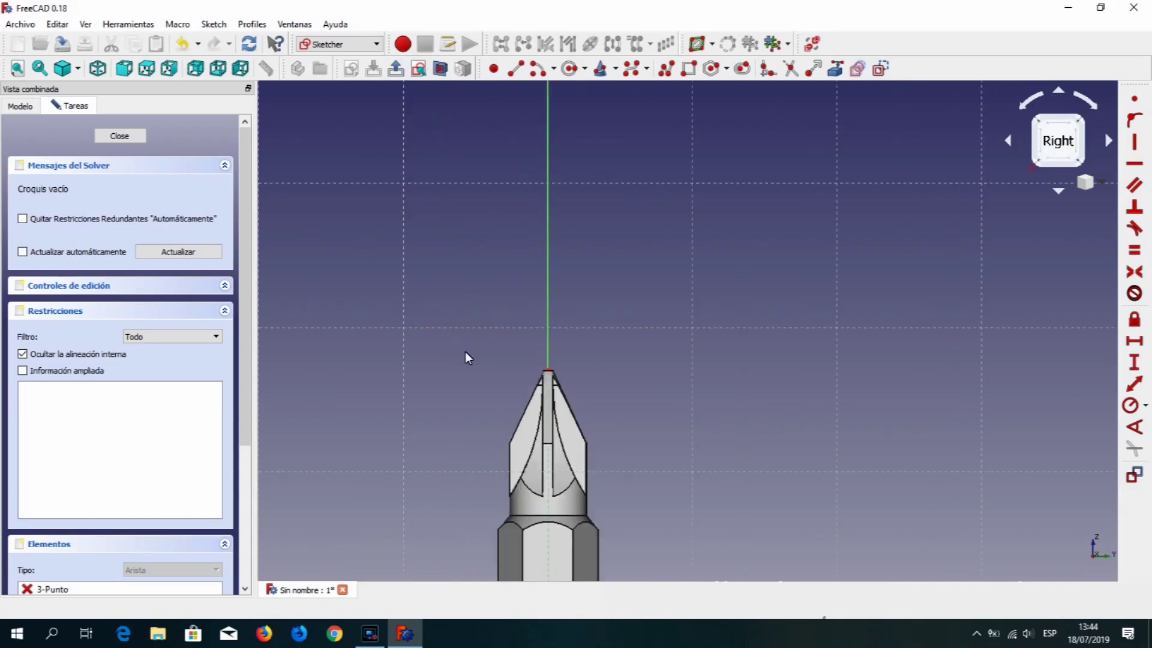
{"action": "left_click", "coordinate": [78, 69]}
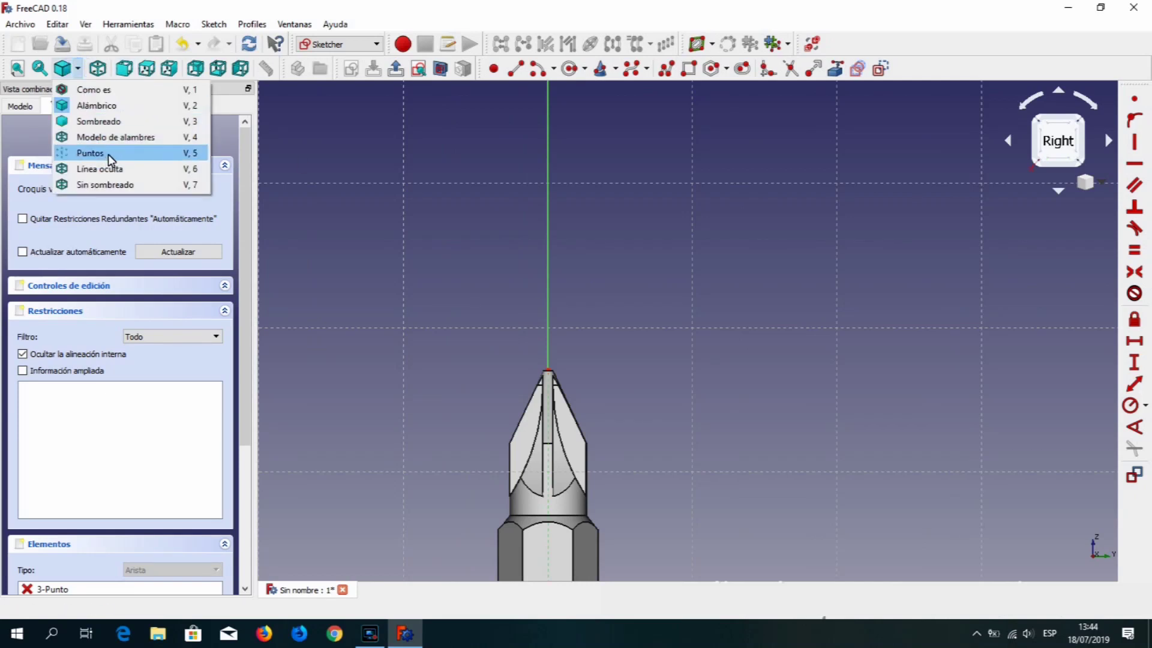
{"action": "left_click", "coordinate": [115, 139]}
{"action": "scroll", "coordinate": [429, 364], "scroll_direction": "up", "scroll_amount": 2}
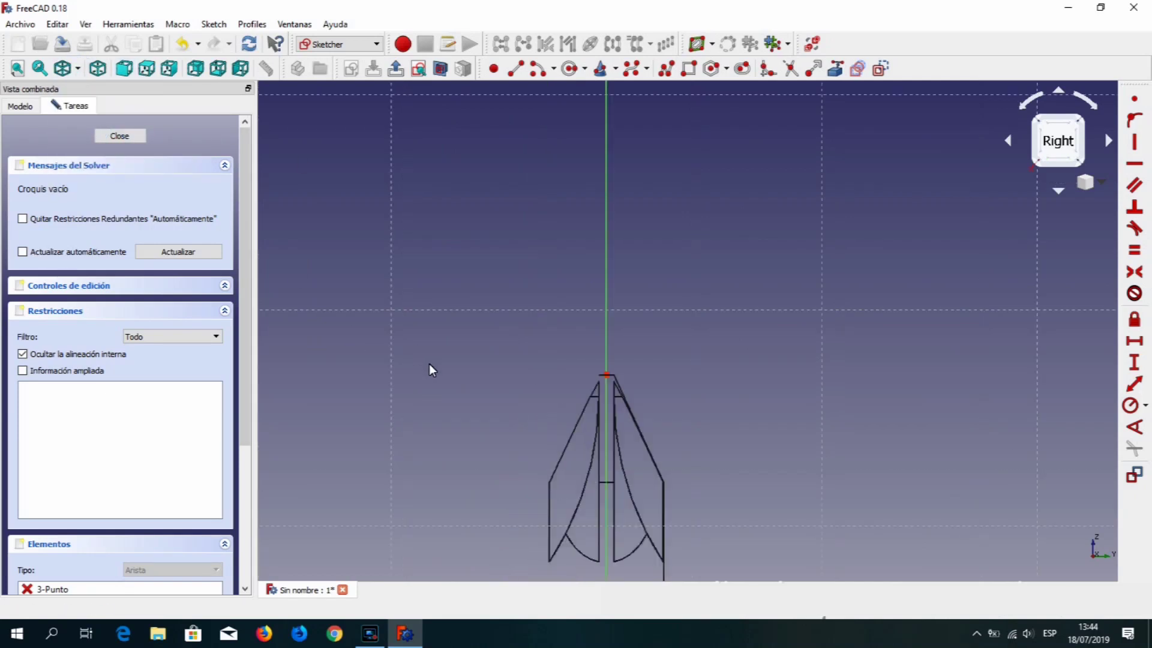
{"action": "scroll", "coordinate": [667, 421], "scroll_direction": "up", "scroll_amount": 2}
{"action": "scroll", "coordinate": [668, 421], "scroll_direction": "up", "scroll_amount": 2}
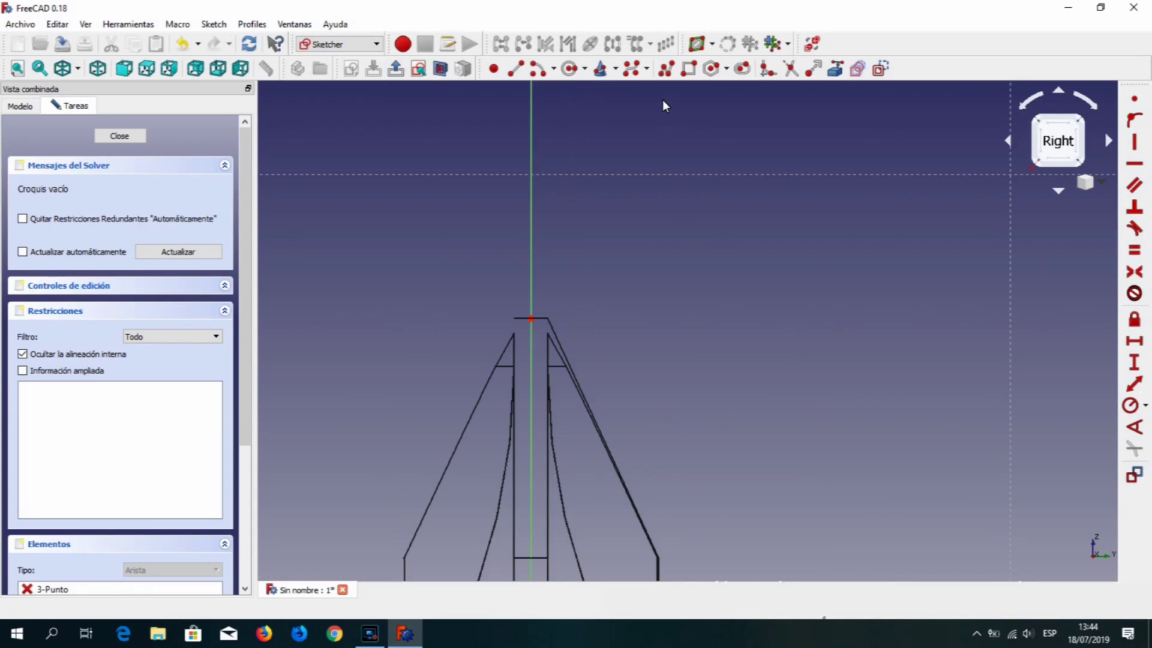
Draw a closed four-sided polyline profile starting at the tip point.
{"action": "left_click", "coordinate": [666, 70]}
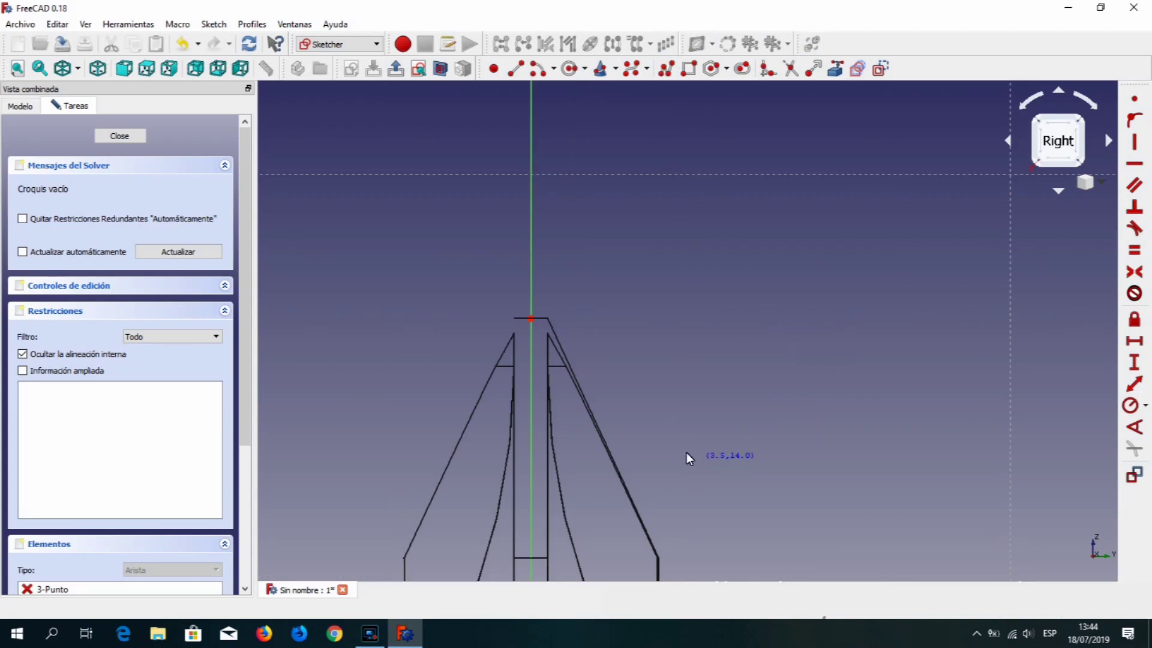
{"action": "left_click", "coordinate": [532, 318]}
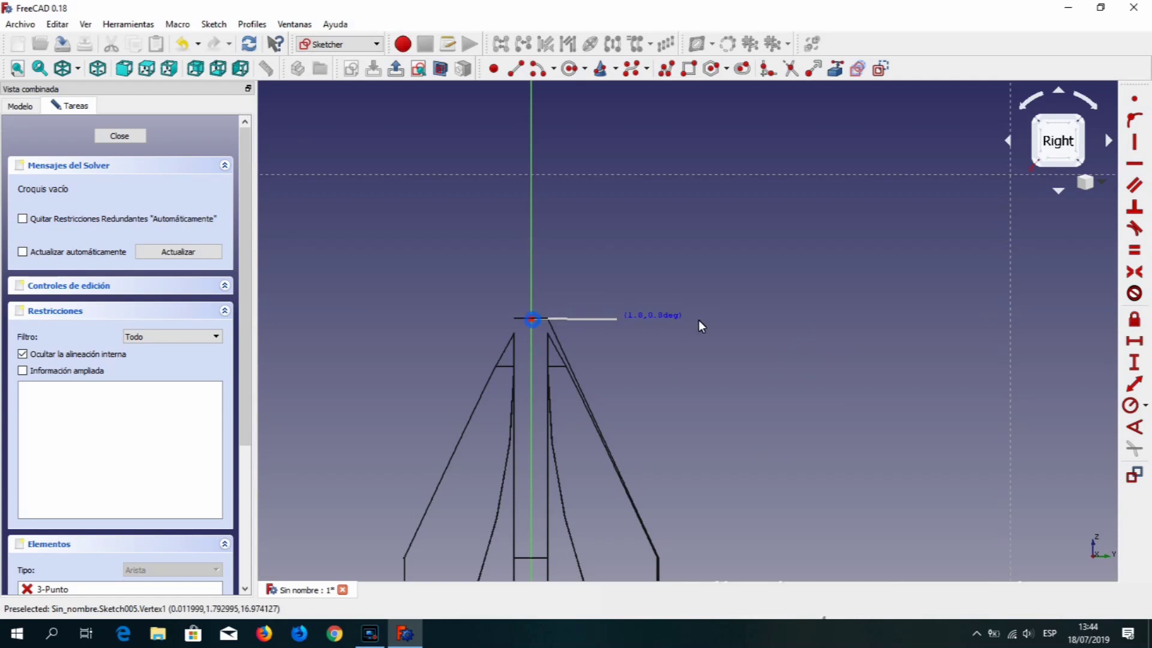
{"action": "left_click", "coordinate": [818, 319]}
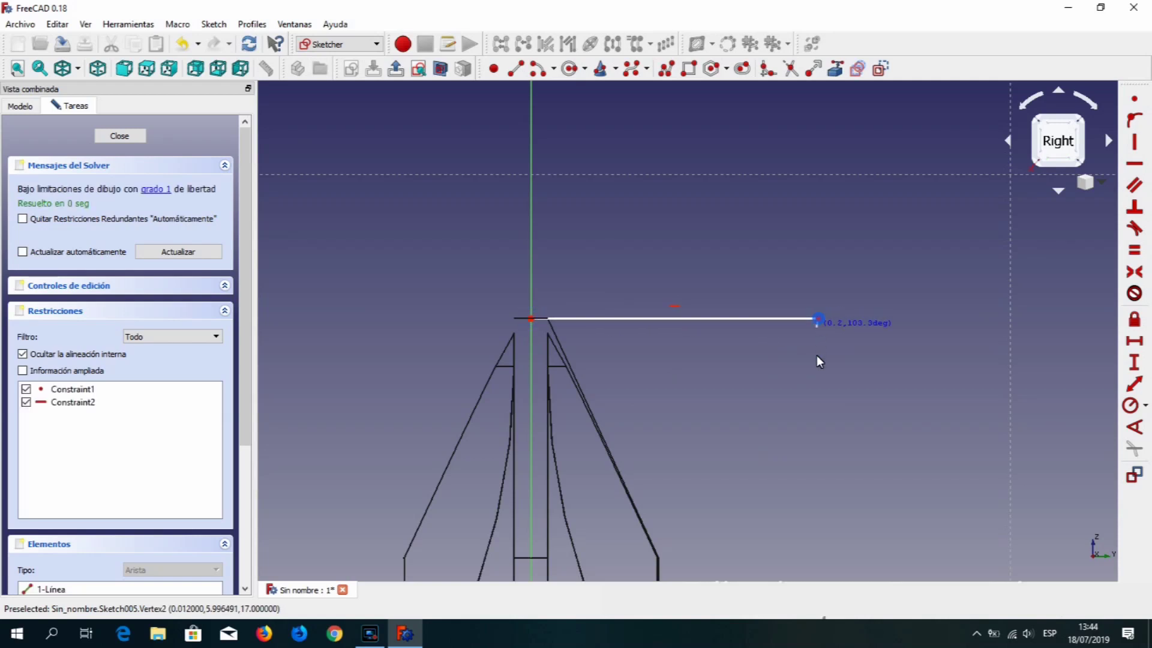
{"action": "left_click", "coordinate": [818, 442]}
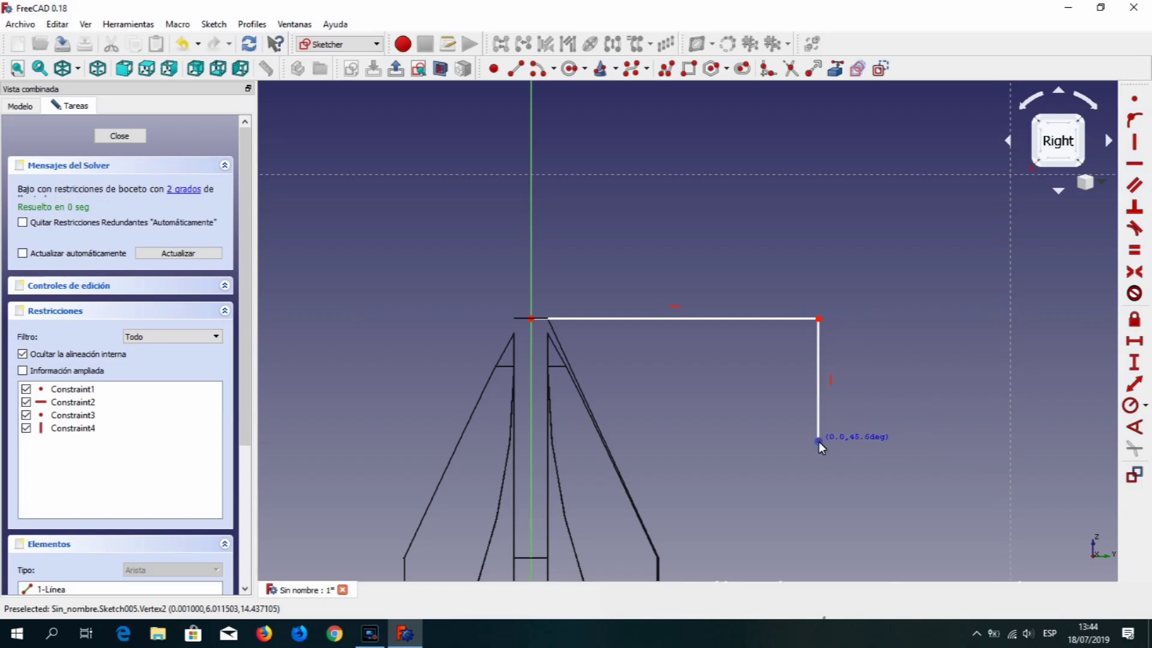
{"action": "left_click", "coordinate": [542, 385]}
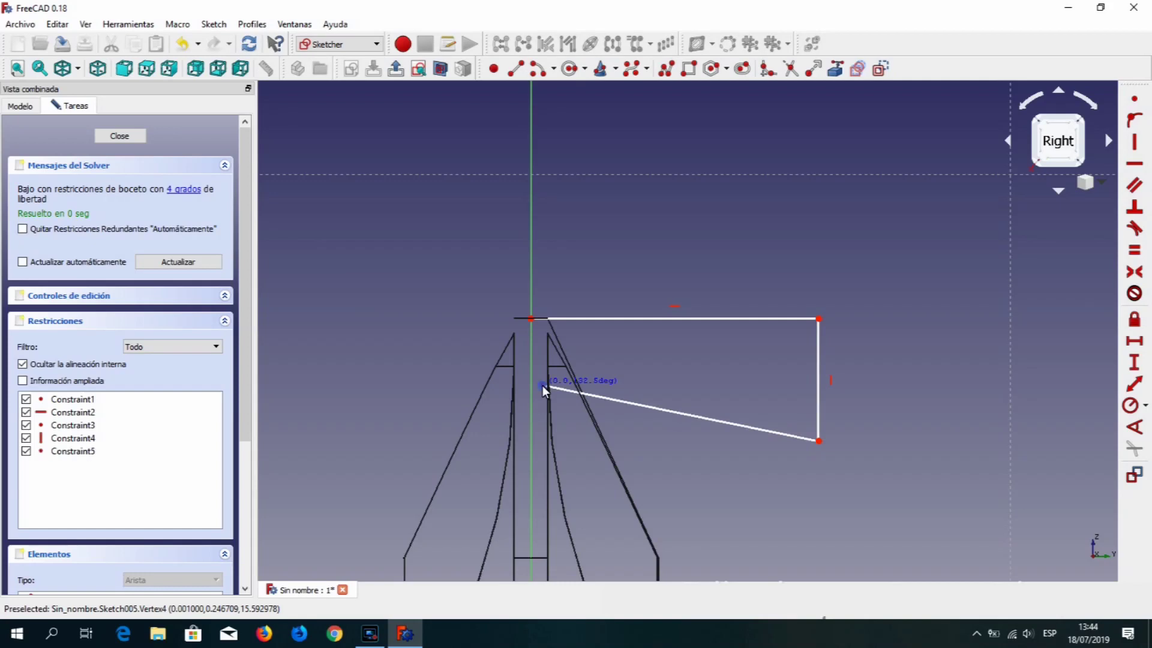
{"action": "left_click", "coordinate": [533, 319]}
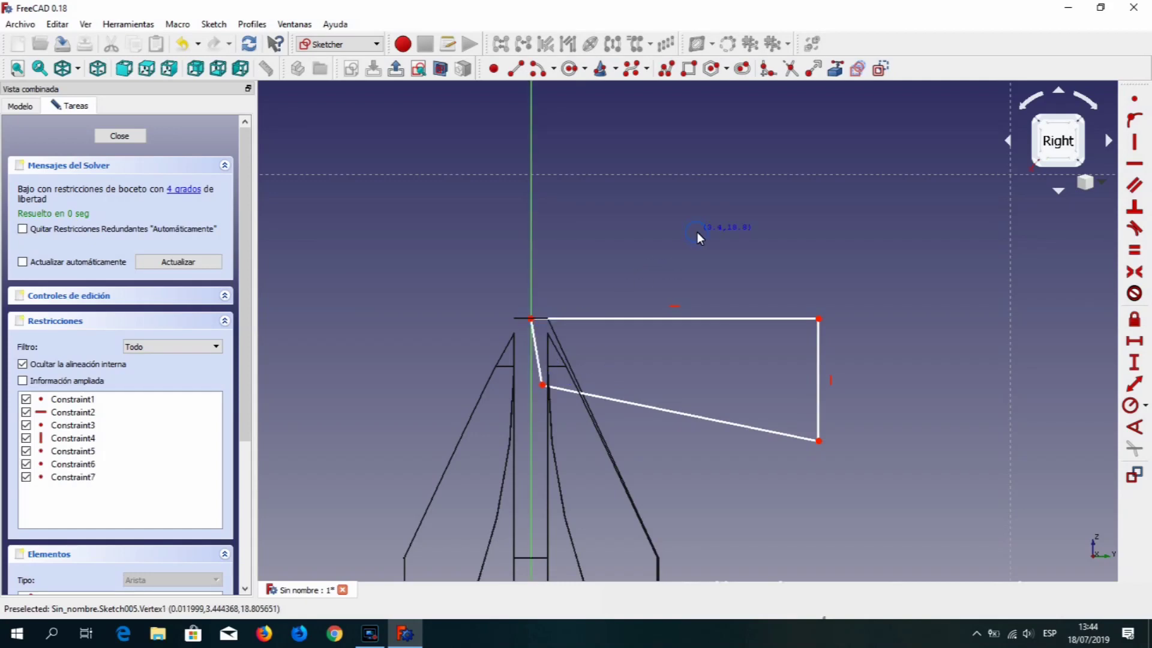
{"action": "right_click", "coordinate": [698, 232]}
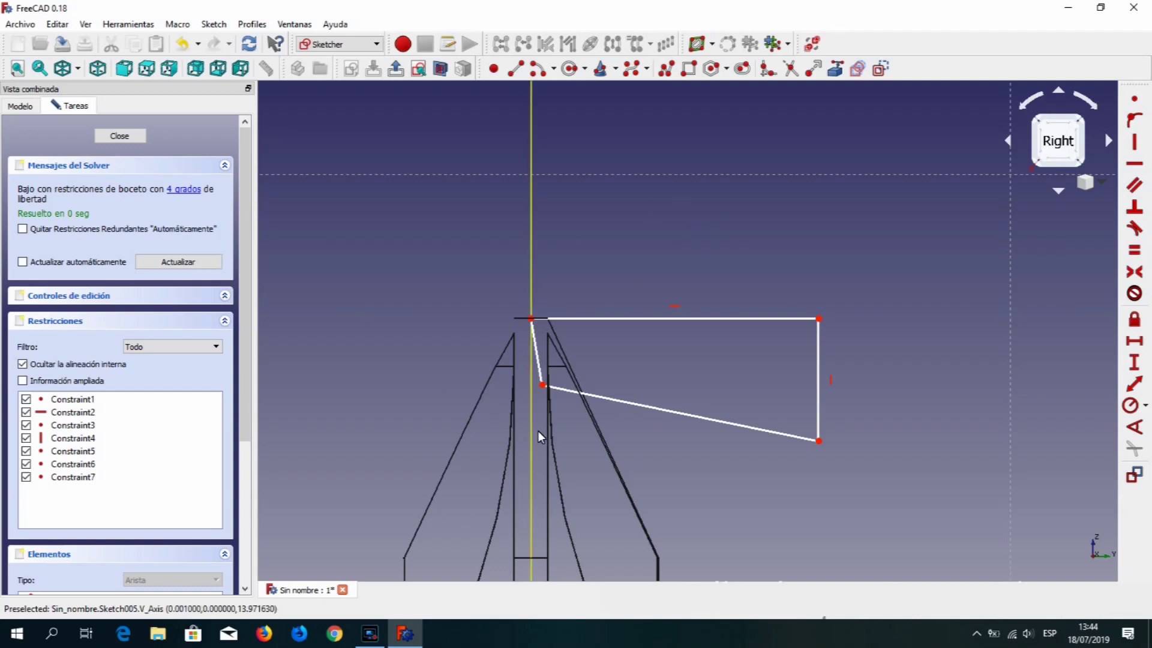
Constrain the profile's lower-left corner onto the vertical axis.
{"action": "left_click", "coordinate": [543, 385]}
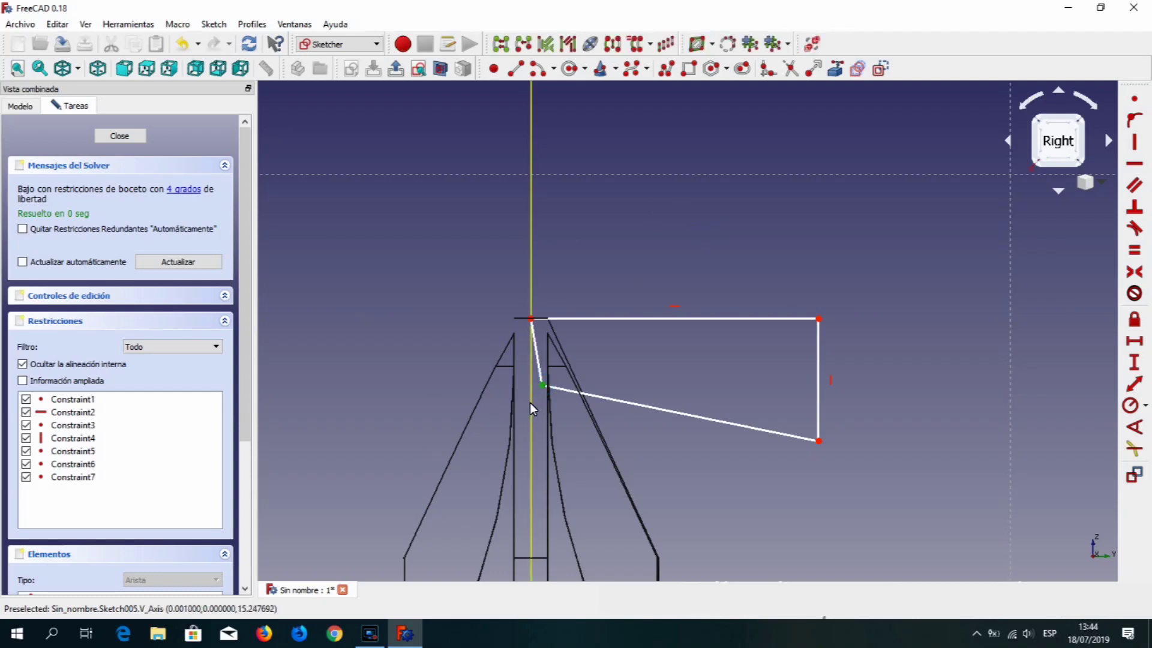
{"action": "left_click", "coordinate": [530, 404]}
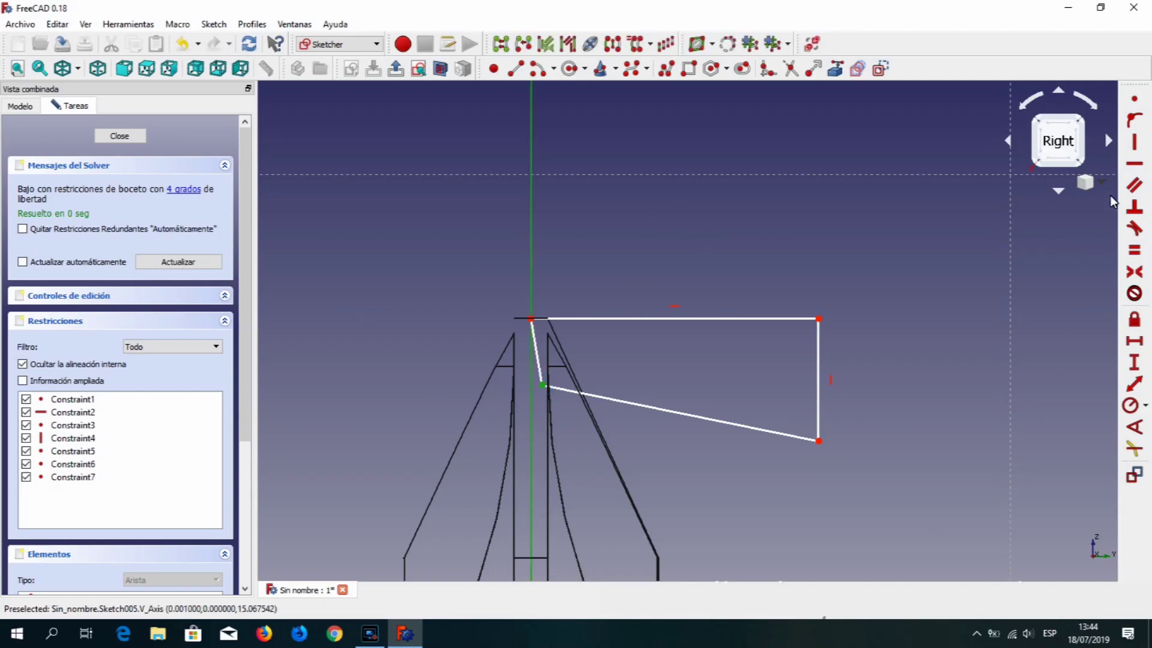
{"action": "left_click", "coordinate": [1133, 120]}
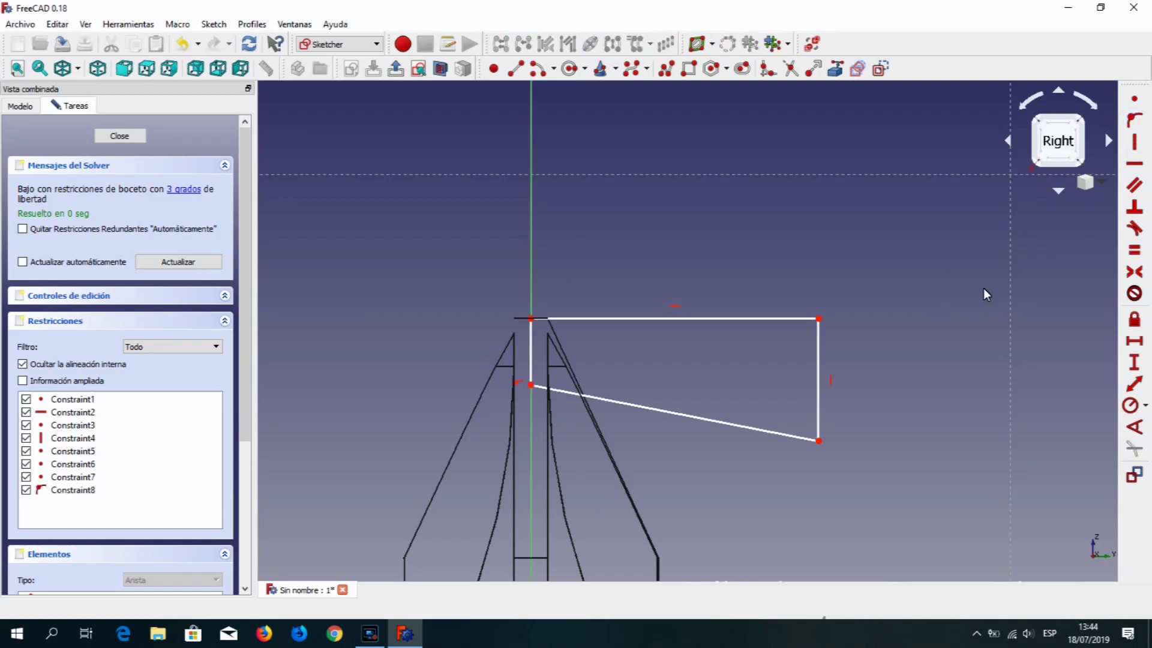
Fix the sloped bottom edge at 75° to the vertical axis.
{"action": "left_click", "coordinate": [660, 410]}
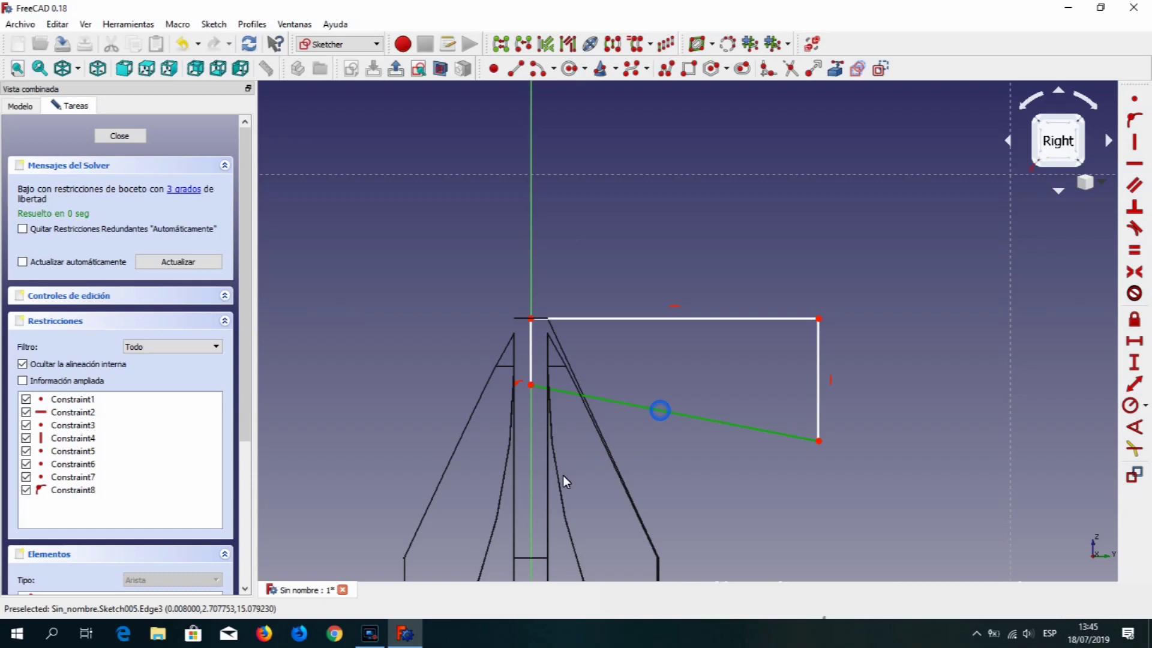
{"action": "left_click", "coordinate": [531, 456]}
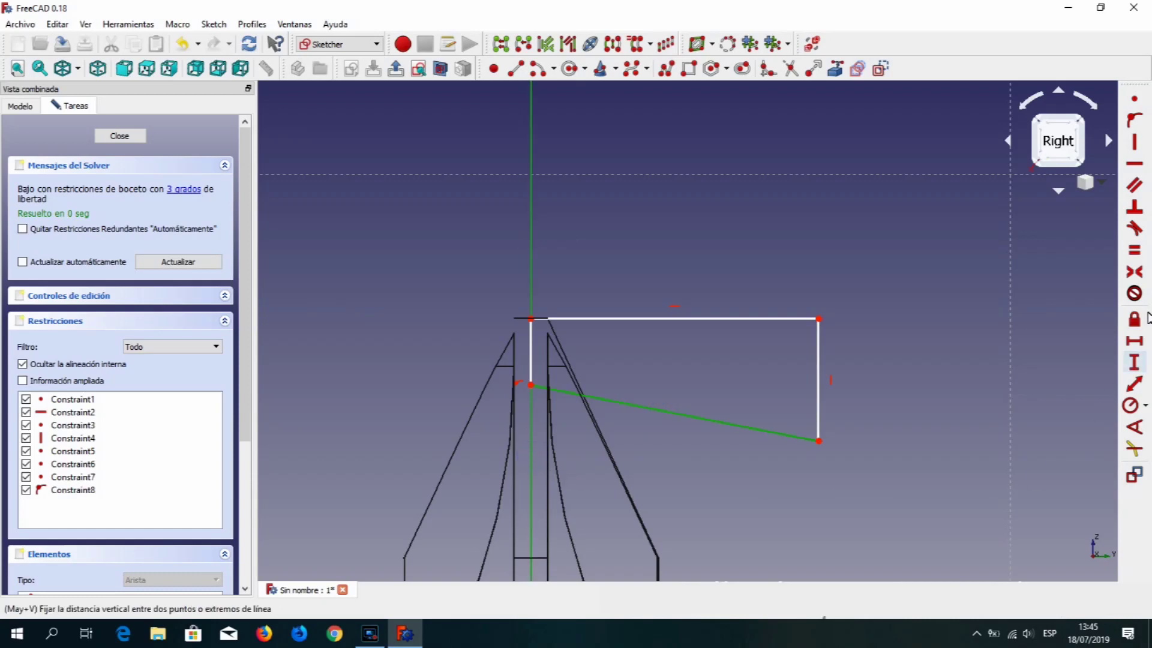
{"action": "left_click", "coordinate": [1132, 428]}
{"action": "type", "text": "75"}
{"action": "key", "text": "Return"}
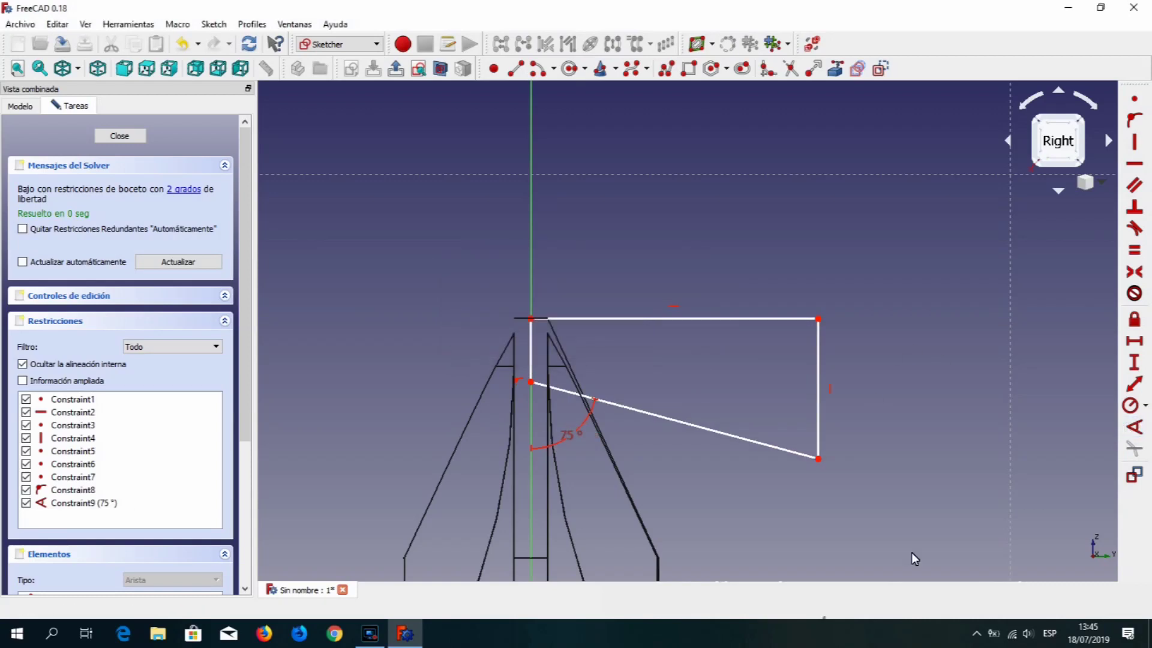
Set the short vertical edge to 0.5 mm and close the sketch.
{"action": "left_click", "coordinate": [531, 341]}
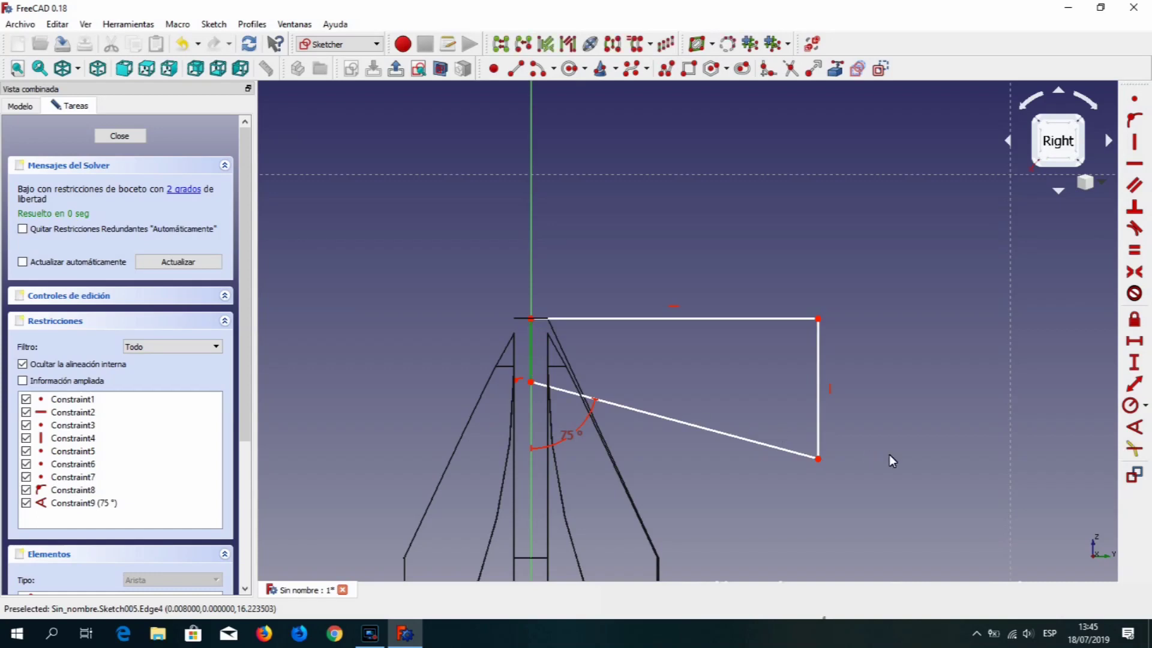
{"action": "left_click", "coordinate": [1134, 361]}
{"action": "type", "text": "0,5"}
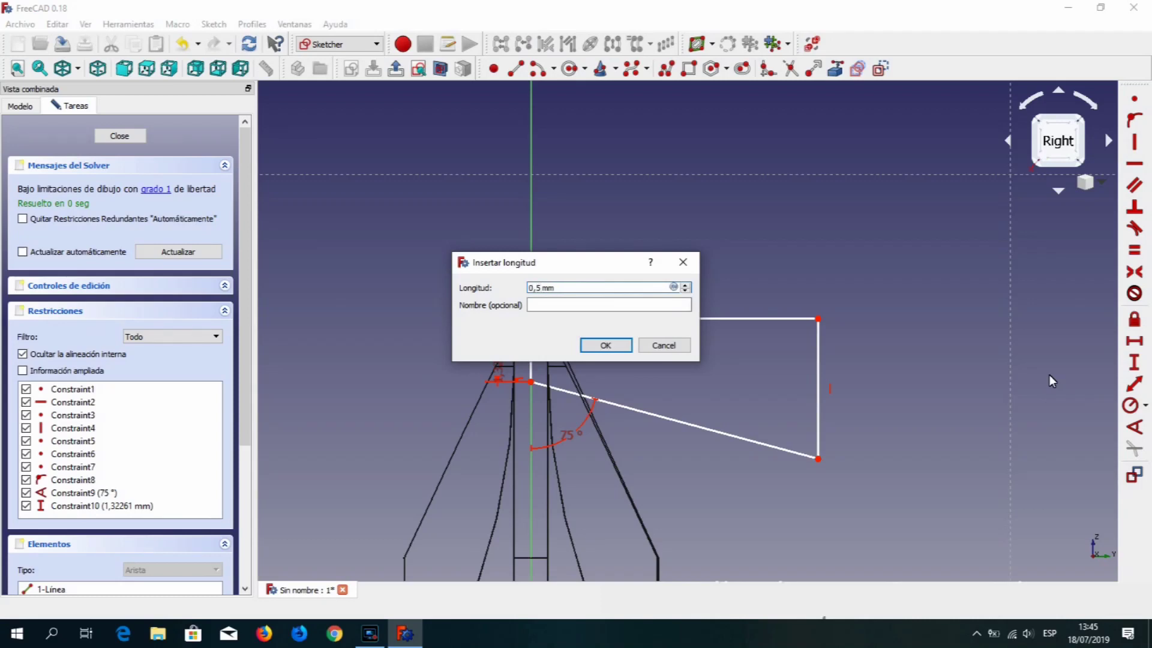
{"action": "left_click", "coordinate": [622, 341]}
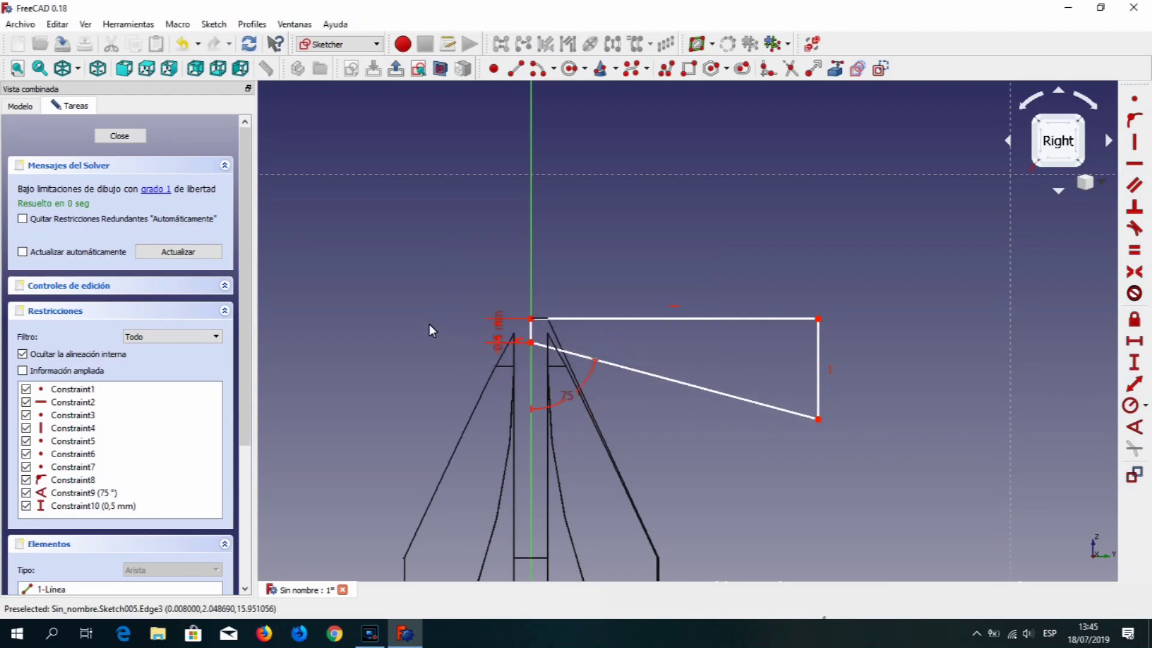
{"action": "left_click_drag", "start_coordinate": [496, 318], "coordinate": [498, 269]}
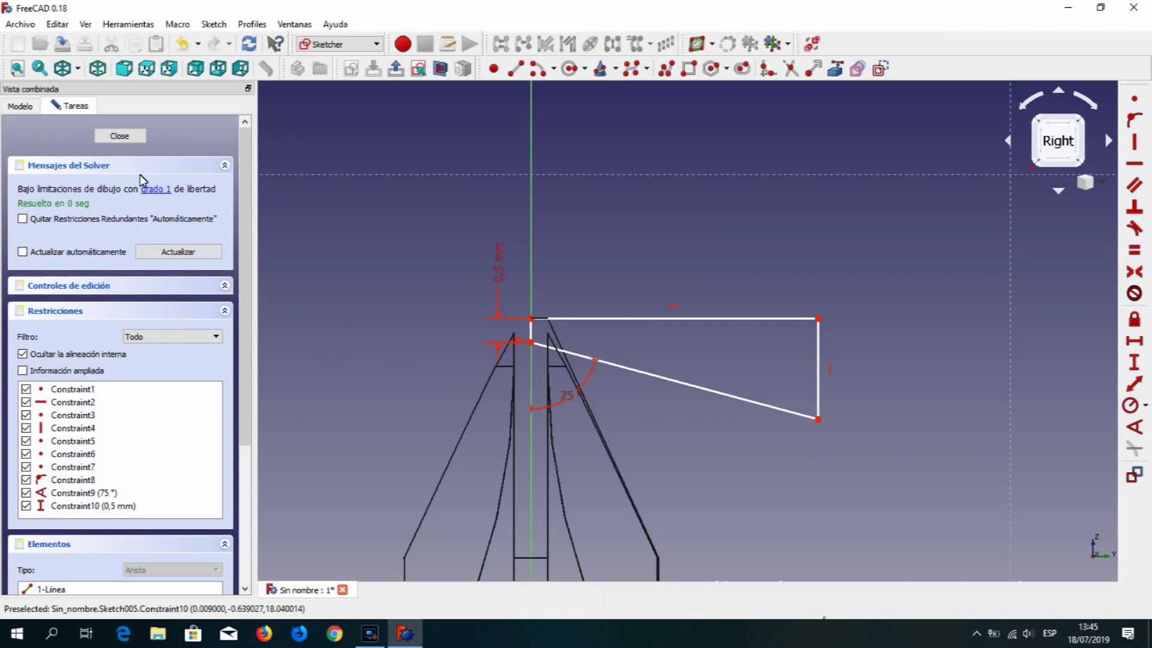
{"action": "left_click", "coordinate": [122, 136]}
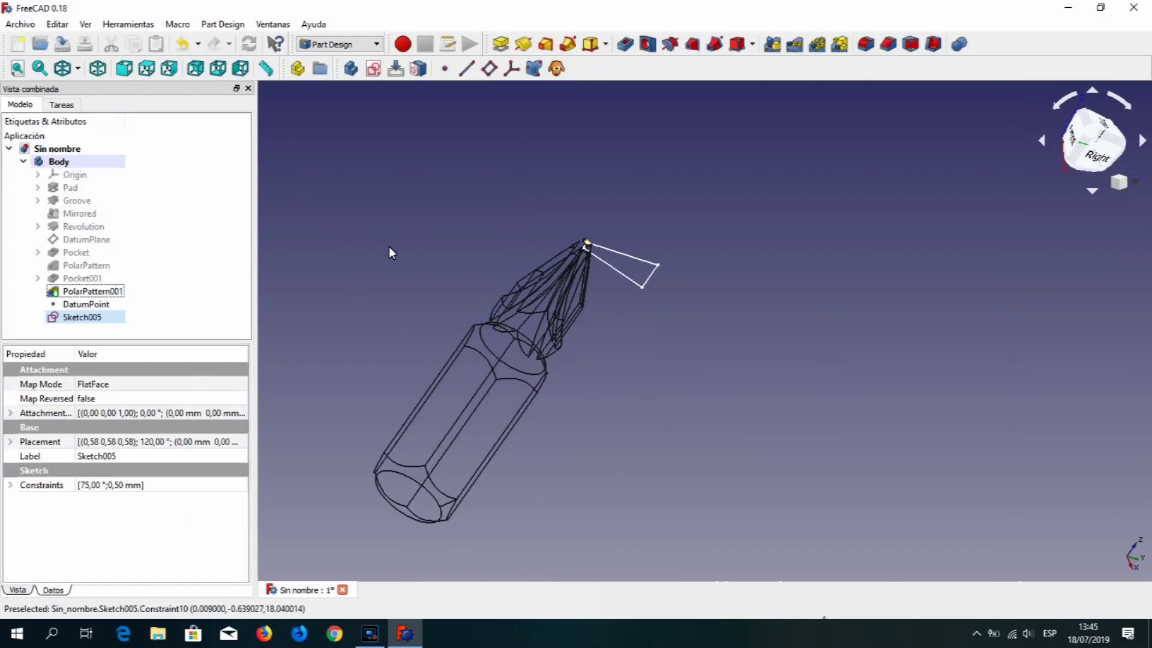
In shaded view, revolve Sketch005 360° about the base Z axis as Groove001, hiding the datum point.
{"action": "left_click", "coordinate": [77, 69]}
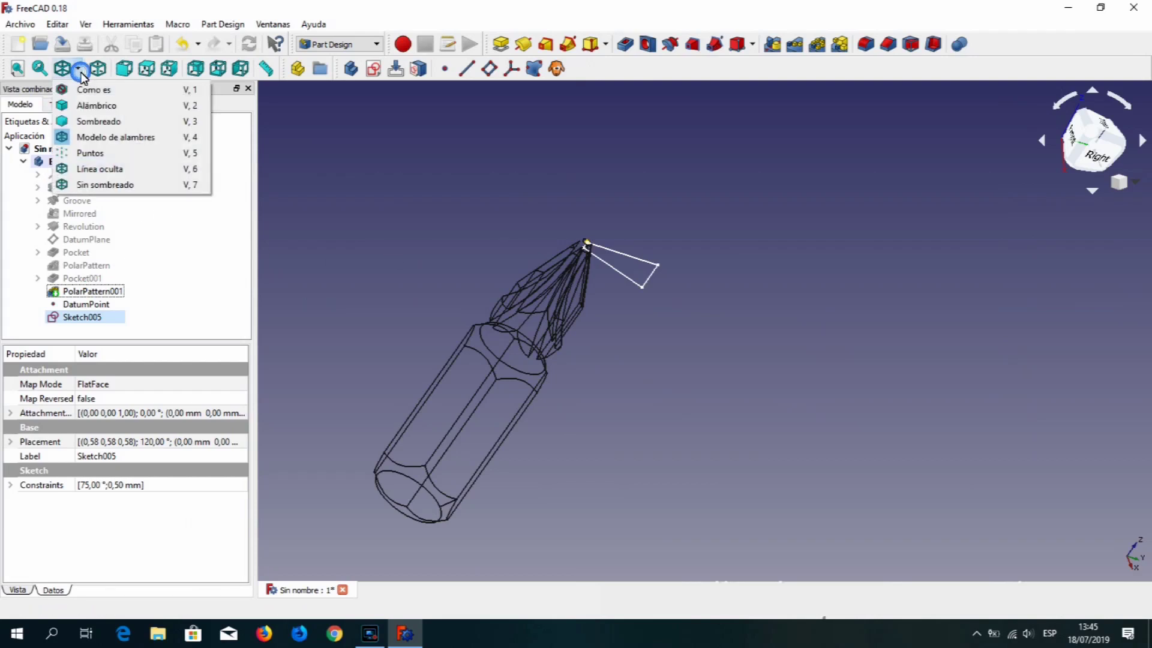
{"action": "left_click", "coordinate": [96, 121]}
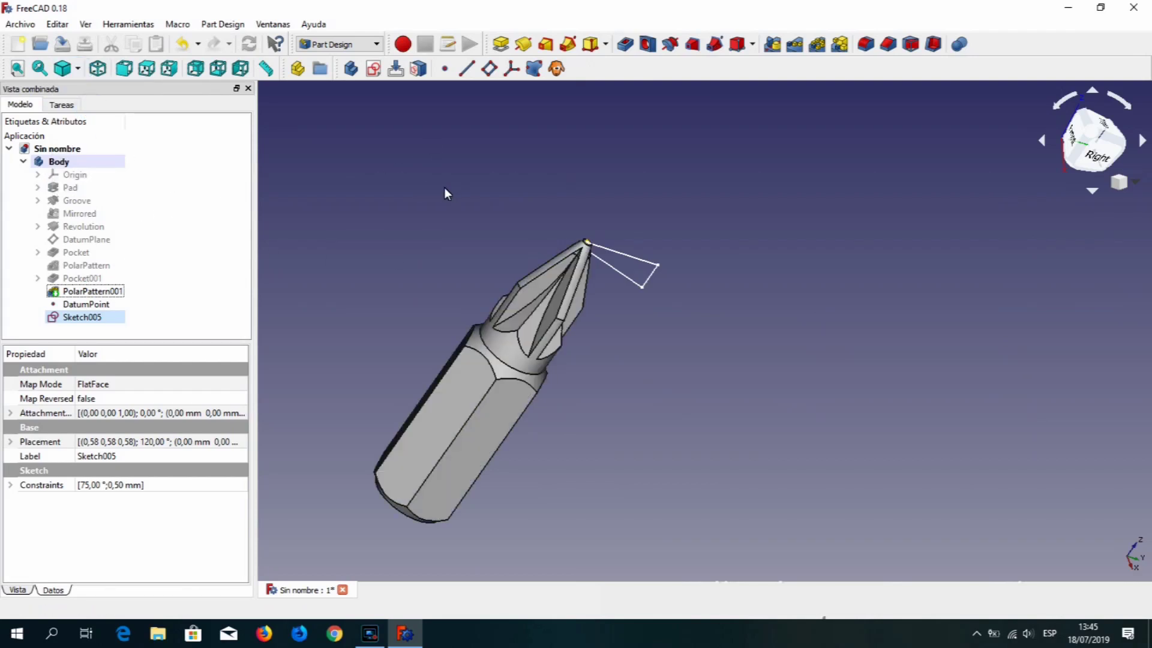
{"action": "left_click", "coordinate": [670, 45]}
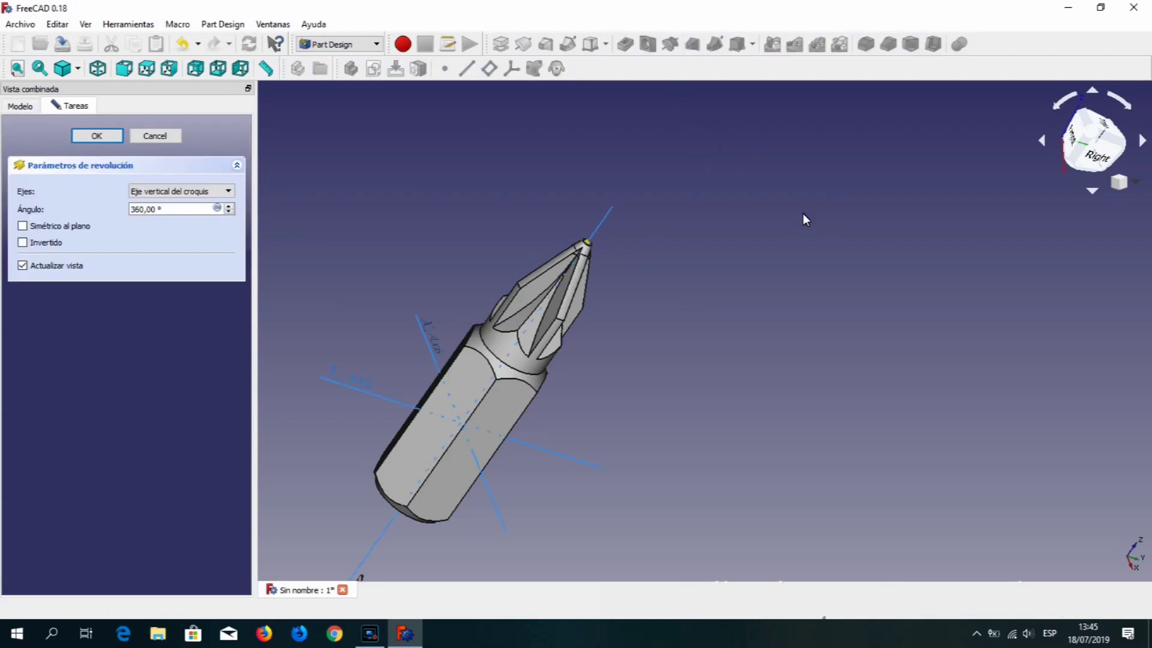
{"action": "left_click", "coordinate": [603, 219]}
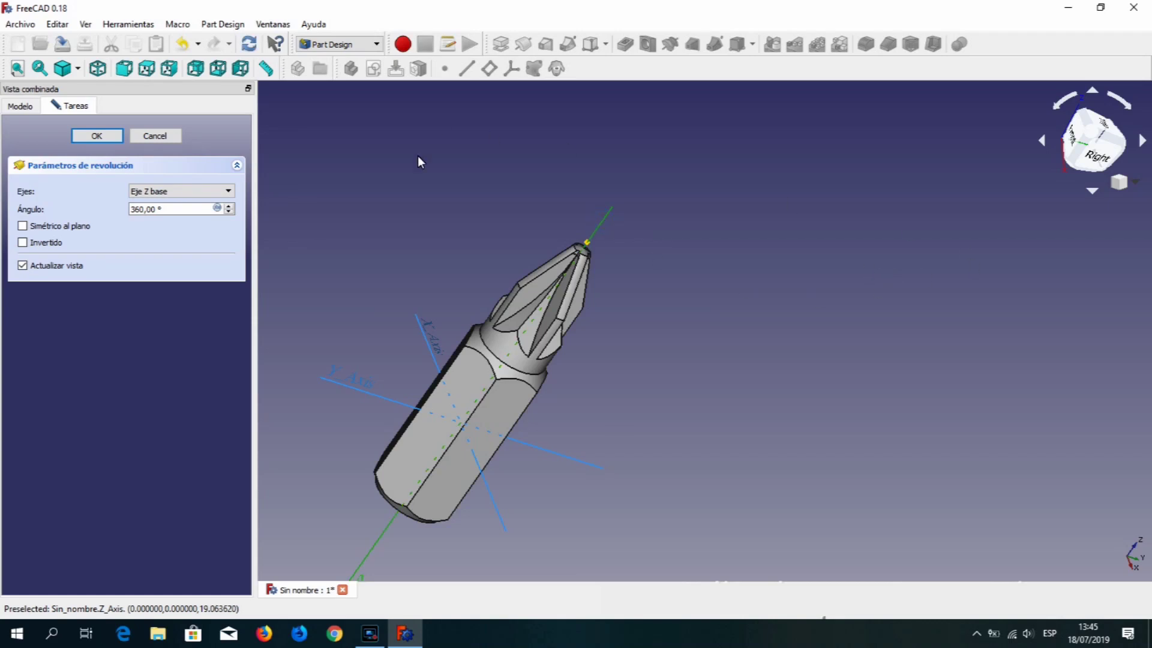
{"action": "left_click", "coordinate": [99, 136]}
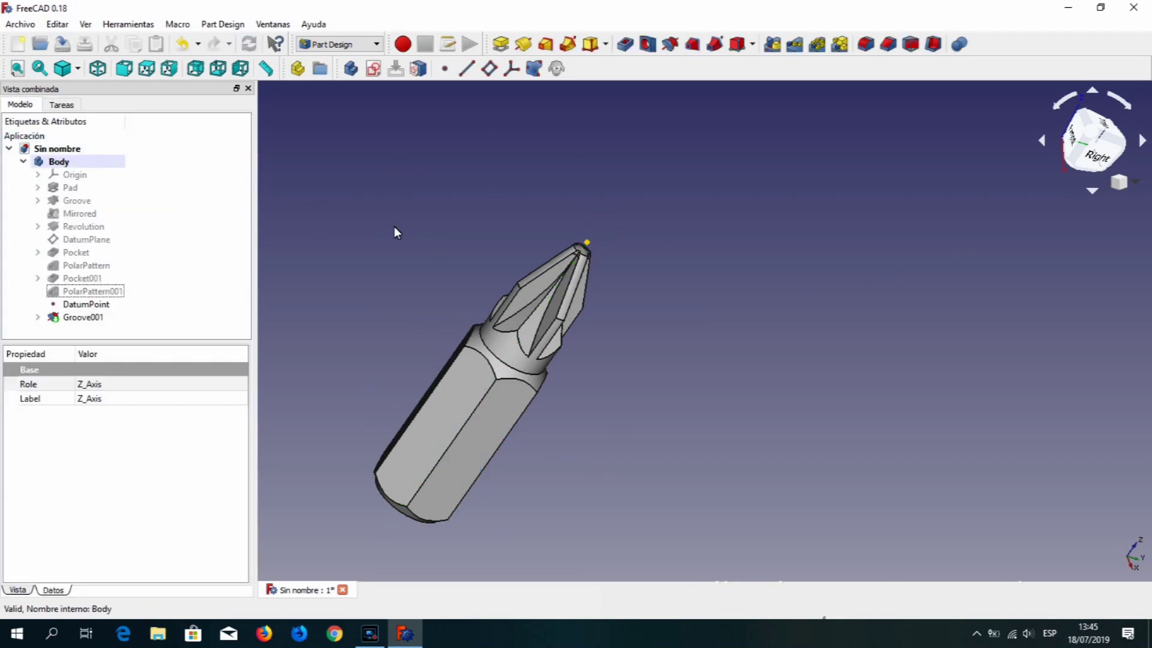
{"action": "left_click", "coordinate": [89, 304]}
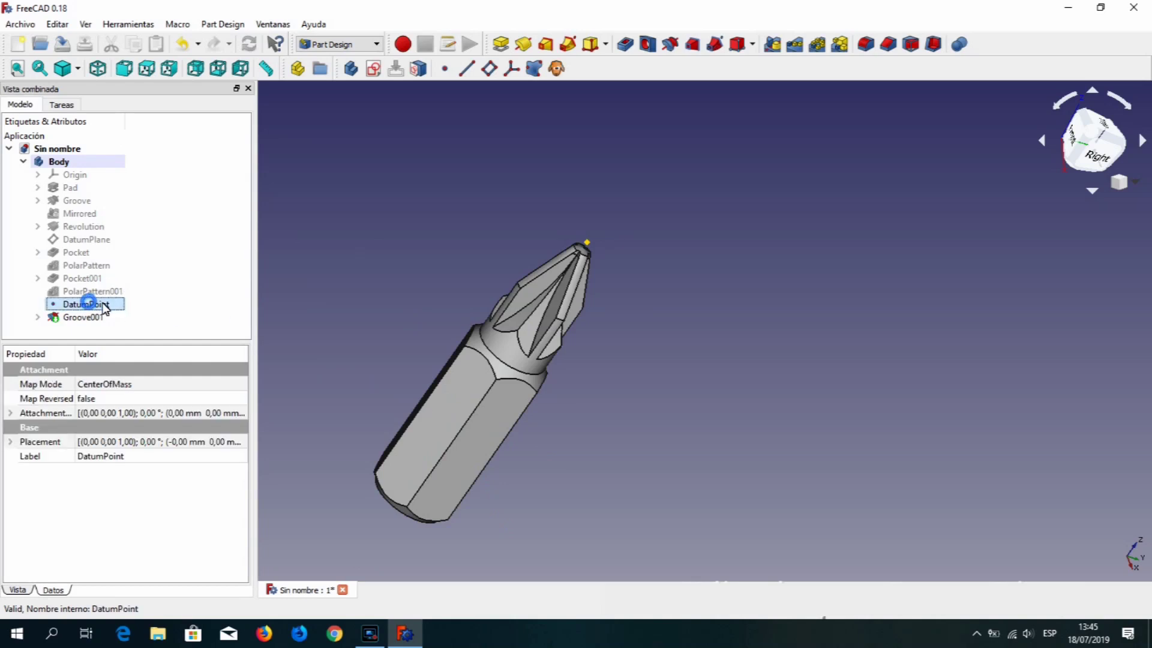
{"action": "mouse_move", "coordinate": [642, 286]}
{"action": "middle_mouse_down"}
{"action": "mouse_move", "coordinate": [703, 302]}
{"action": "mouse_move", "coordinate": [622, 355]}
{"action": "mouse_move", "coordinate": [617, 394]}
{"action": "mouse_move", "coordinate": [498, 312]}
{"action": "mouse_move", "coordinate": [495, 270]}
{"action": "mouse_move", "coordinate": [612, 287]}
{"action": "mouse_move", "coordinate": [725, 344]}
{"action": "mouse_move", "coordinate": [582, 414]}
{"action": "mouse_move", "coordinate": [504, 342]}
{"action": "mouse_move", "coordinate": [620, 274]}
{"action": "mouse_move", "coordinate": [630, 249]}
{"action": "mouse_move", "coordinate": [642, 313]}
{"action": "mouse_move", "coordinate": [679, 275]}
{"action": "middle_mouse_up"}
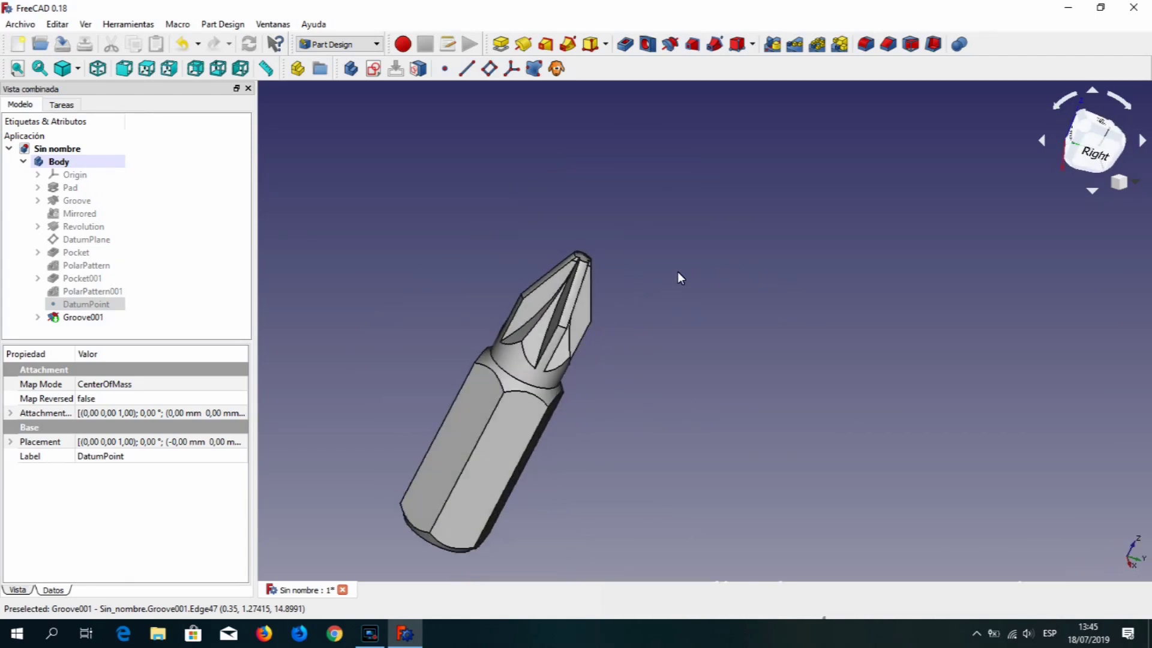
{"action": "left_click", "coordinate": [85, 317]}
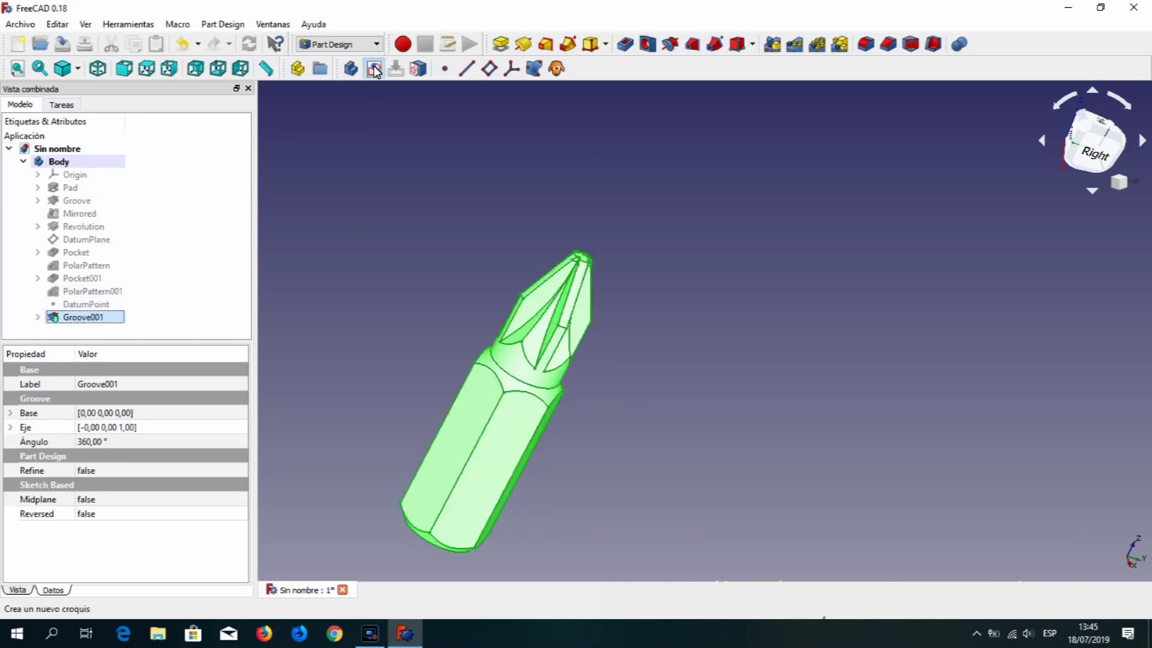
Open a YZ_Plane sketch in wireframe, linking the hex shank's right edge as reference.
{"action": "left_click", "coordinate": [373, 69]}
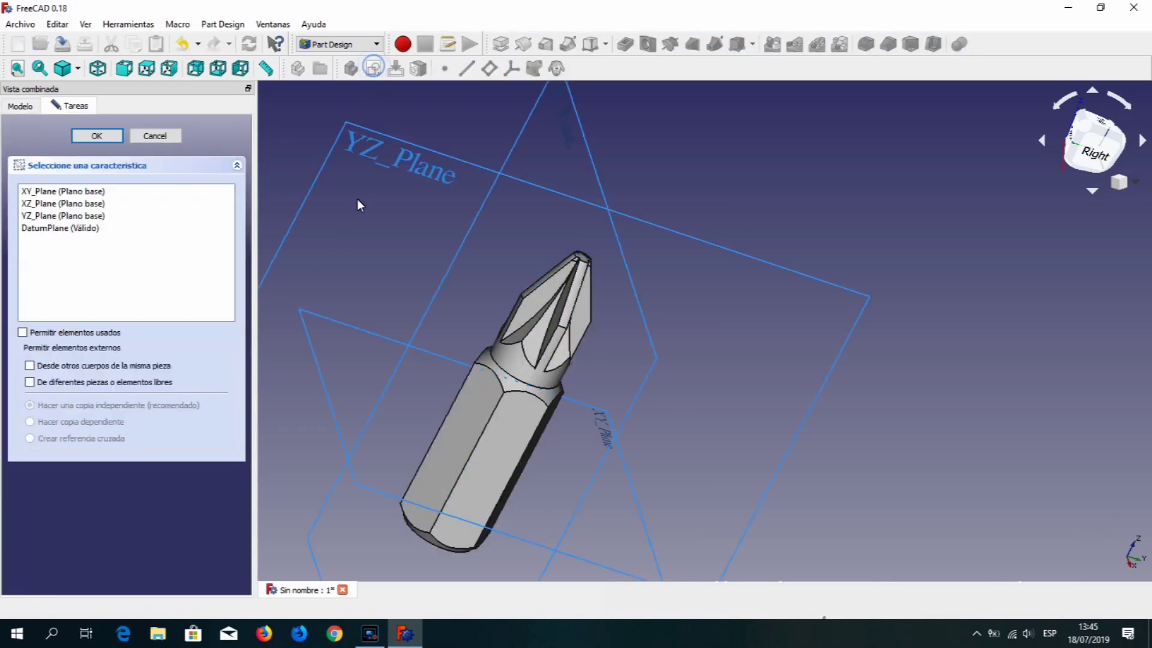
{"action": "left_click", "coordinate": [101, 217]}
{"action": "left_click", "coordinate": [96, 136]}
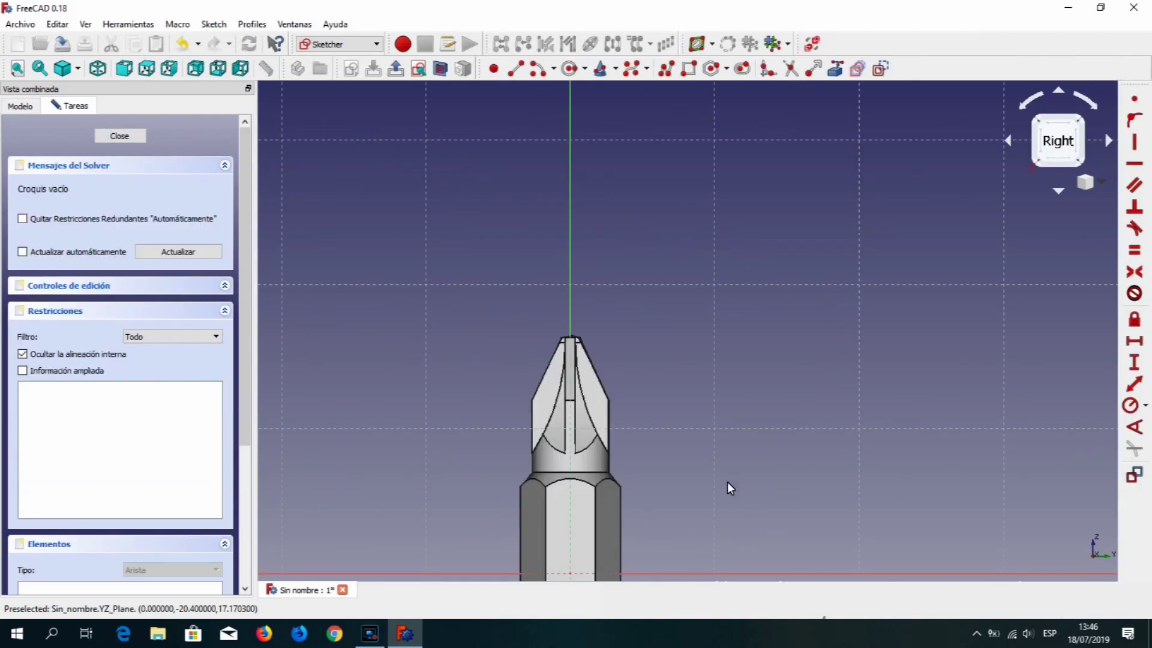
{"action": "middle_click_drag", "start_coordinate": [731, 481], "coordinate": [761, 328]}
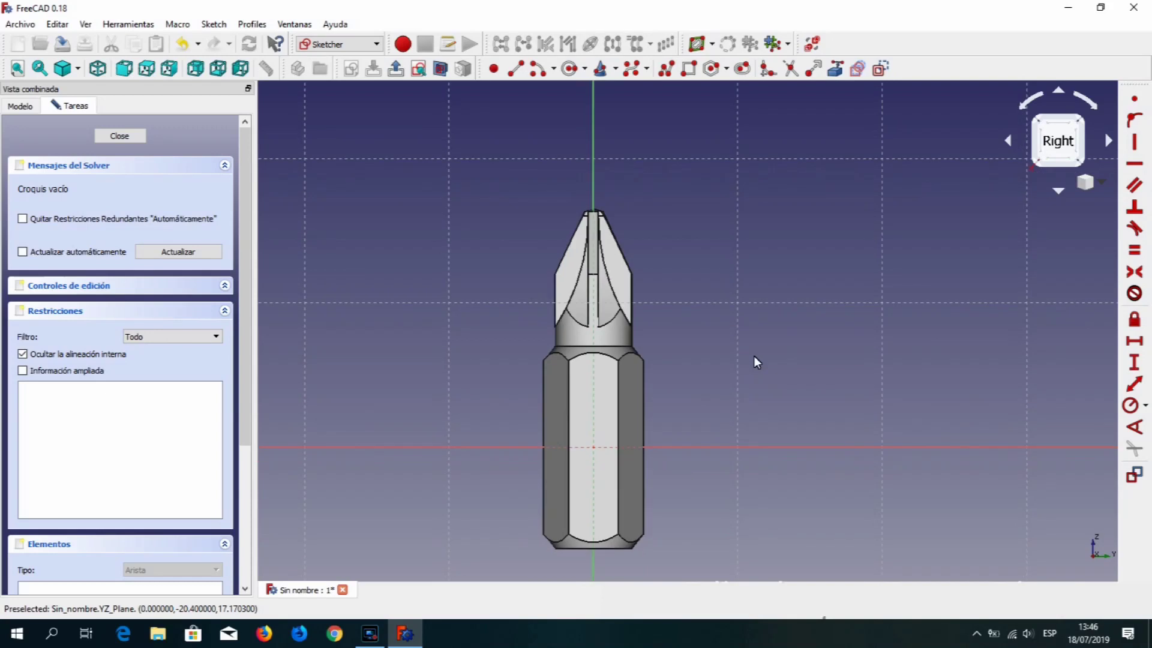
{"action": "left_click", "coordinate": [78, 71]}
{"action": "left_click", "coordinate": [99, 136]}
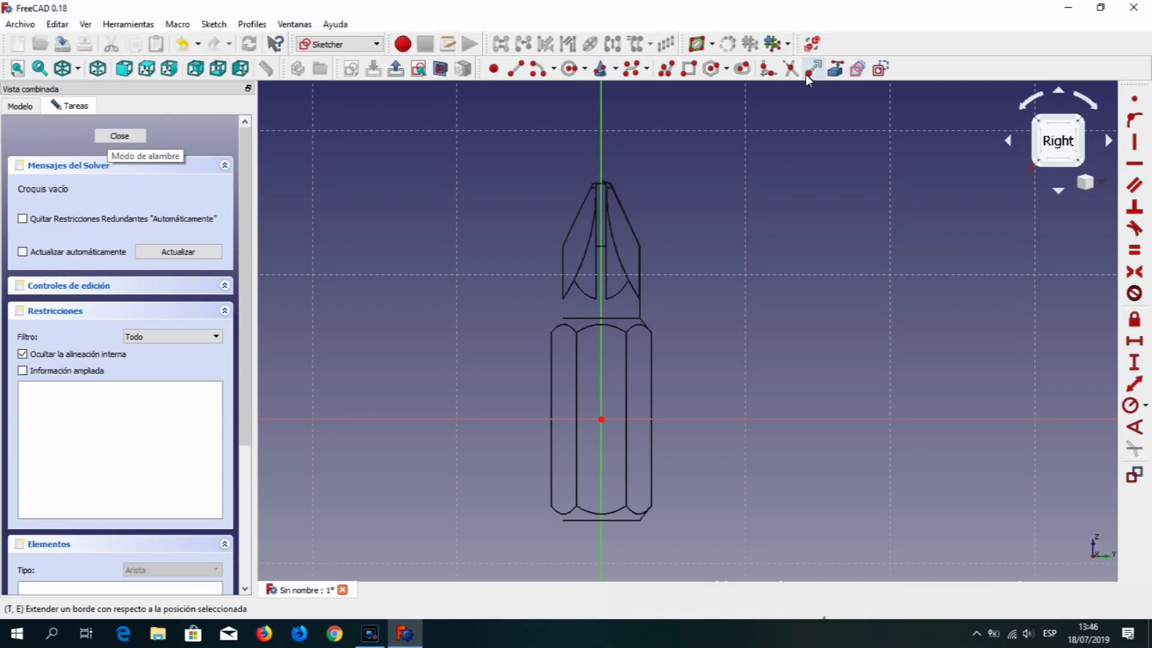
{"action": "left_click", "coordinate": [651, 357]}
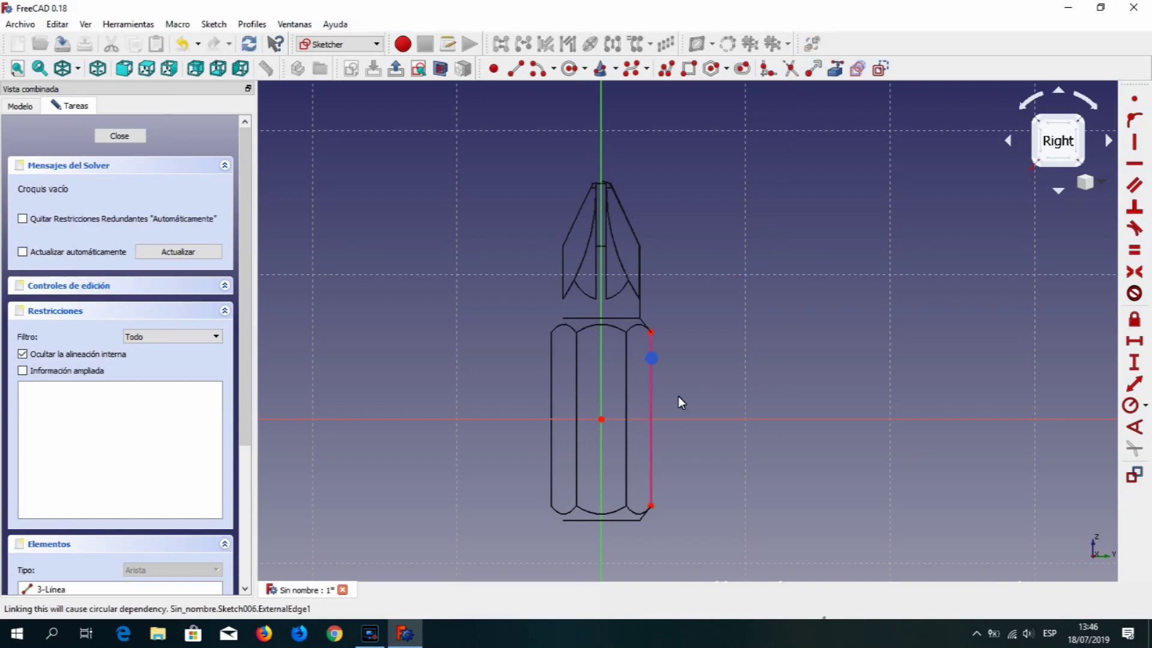
Draw a small closed triangle beside the shank edge, inner corner on the horizontal axis.
{"action": "right_click", "coordinate": [768, 326]}
{"action": "scroll", "coordinate": [691, 423], "scroll_direction": "down", "scroll_amount": 1}
{"action": "scroll", "coordinate": [692, 422], "scroll_direction": "up", "scroll_amount": 2}
{"action": "scroll", "coordinate": [692, 423], "scroll_direction": "up", "scroll_amount": 3}
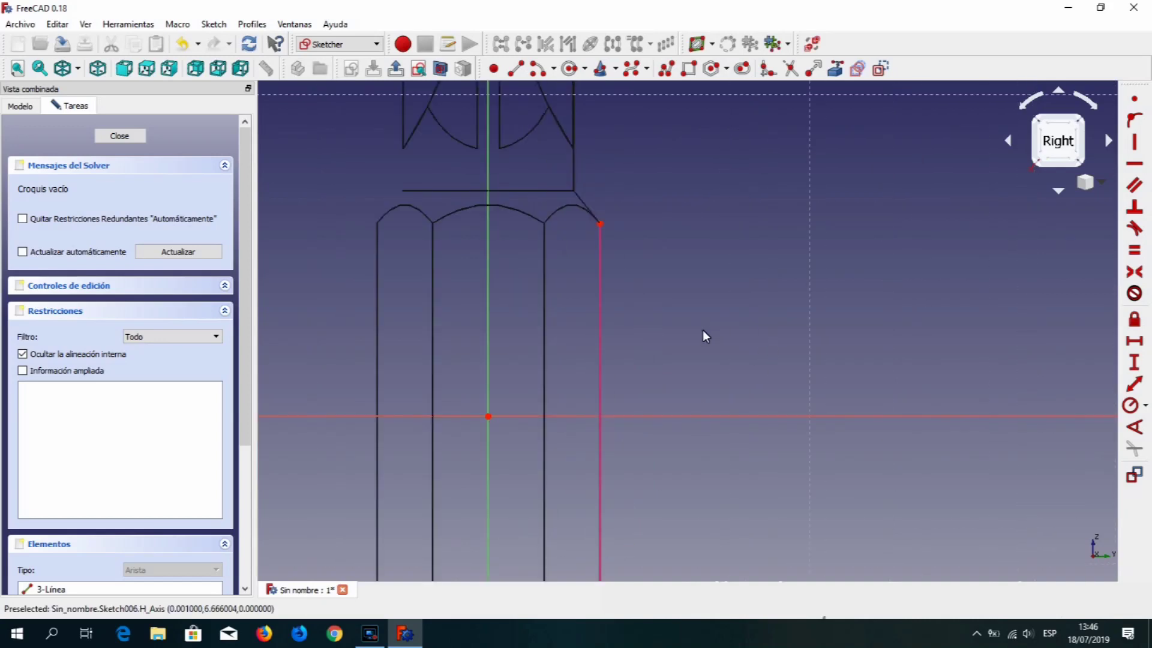
{"action": "left_click", "coordinate": [666, 67]}
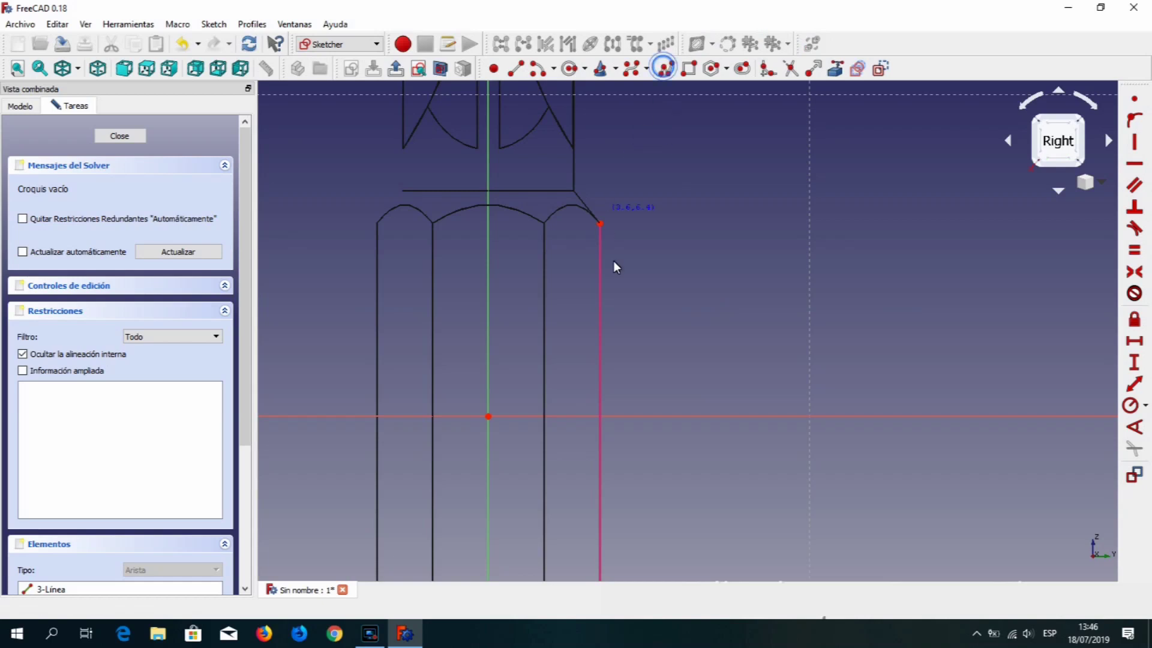
{"action": "left_click", "coordinate": [615, 451]}
{"action": "left_click", "coordinate": [615, 366]}
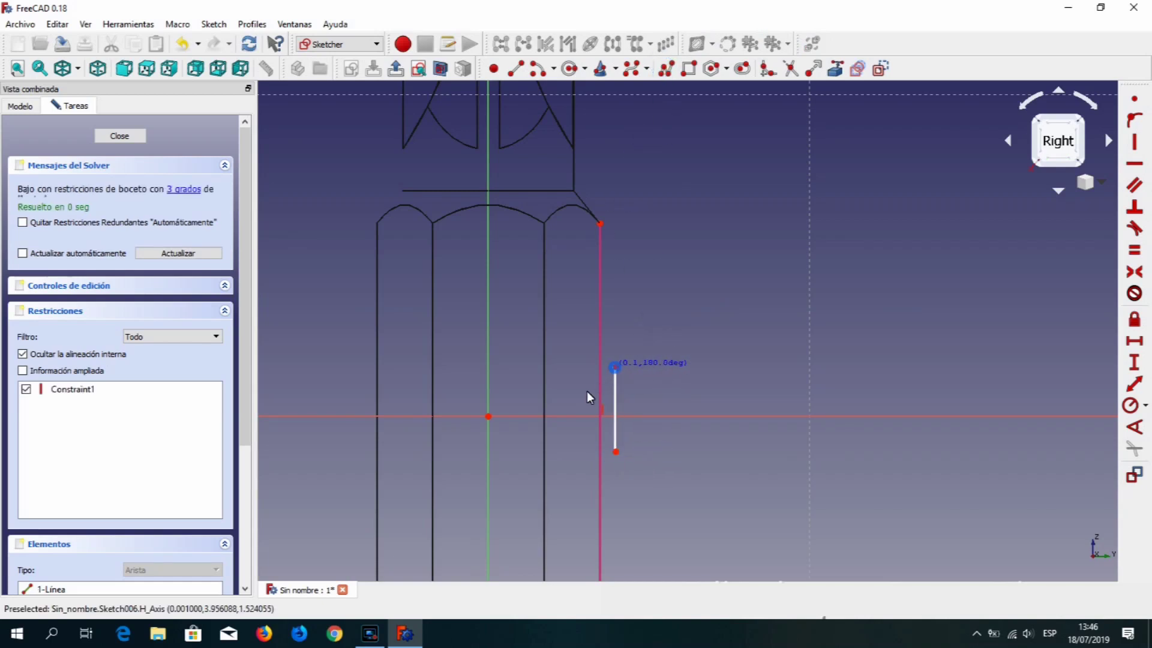
{"action": "left_click", "coordinate": [569, 417]}
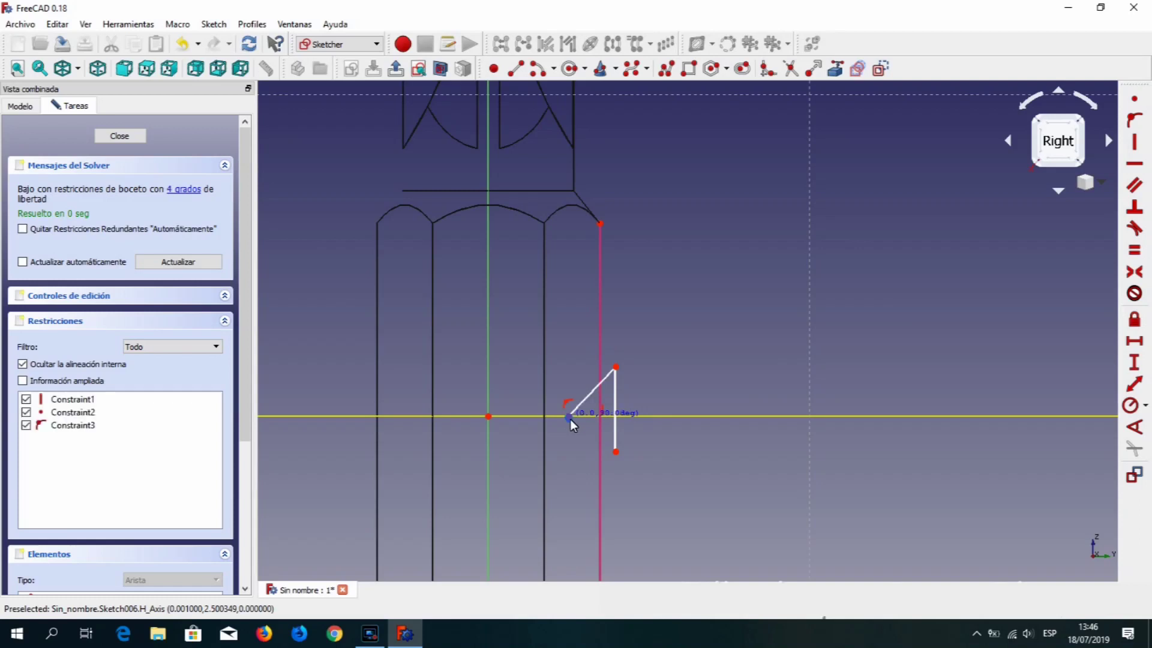
{"action": "left_click", "coordinate": [615, 452]}
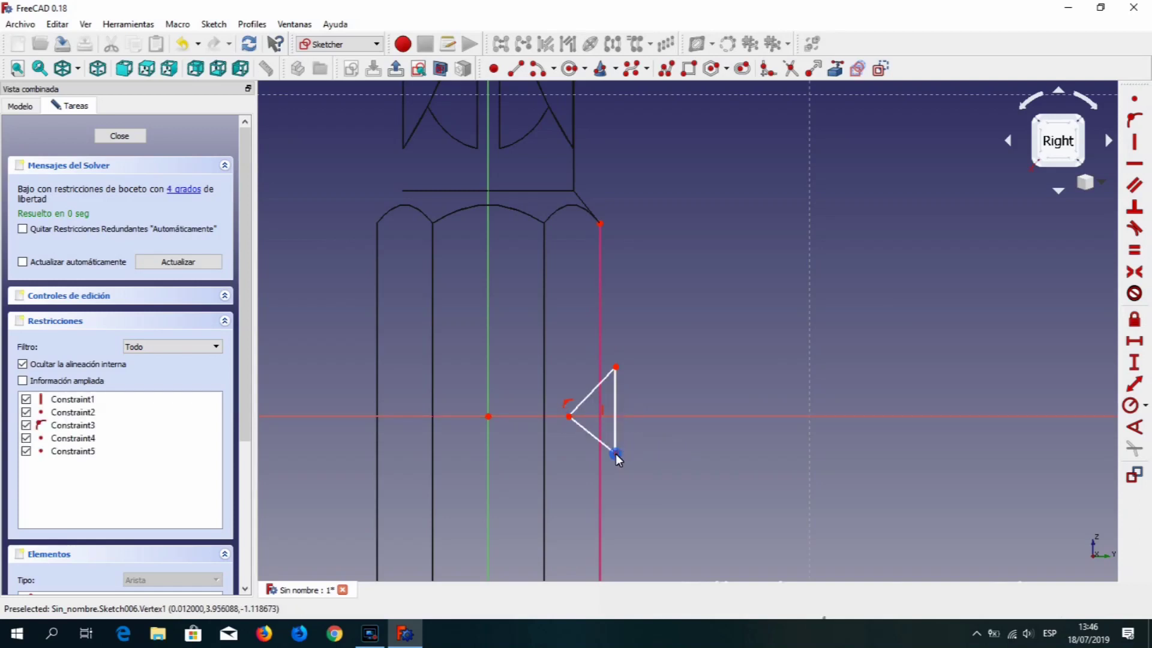
{"action": "right_click", "coordinate": [680, 447]}
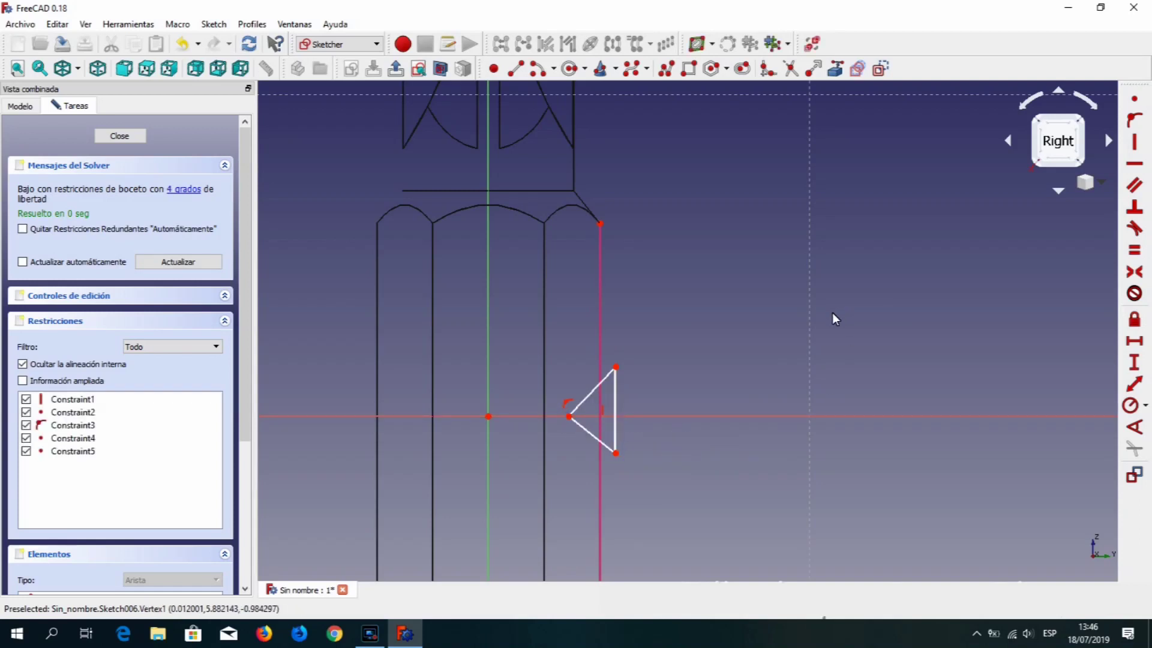
Put the triangle's top corner on the shank edge and make both slanted sides equal.
{"action": "left_click", "coordinate": [615, 368]}
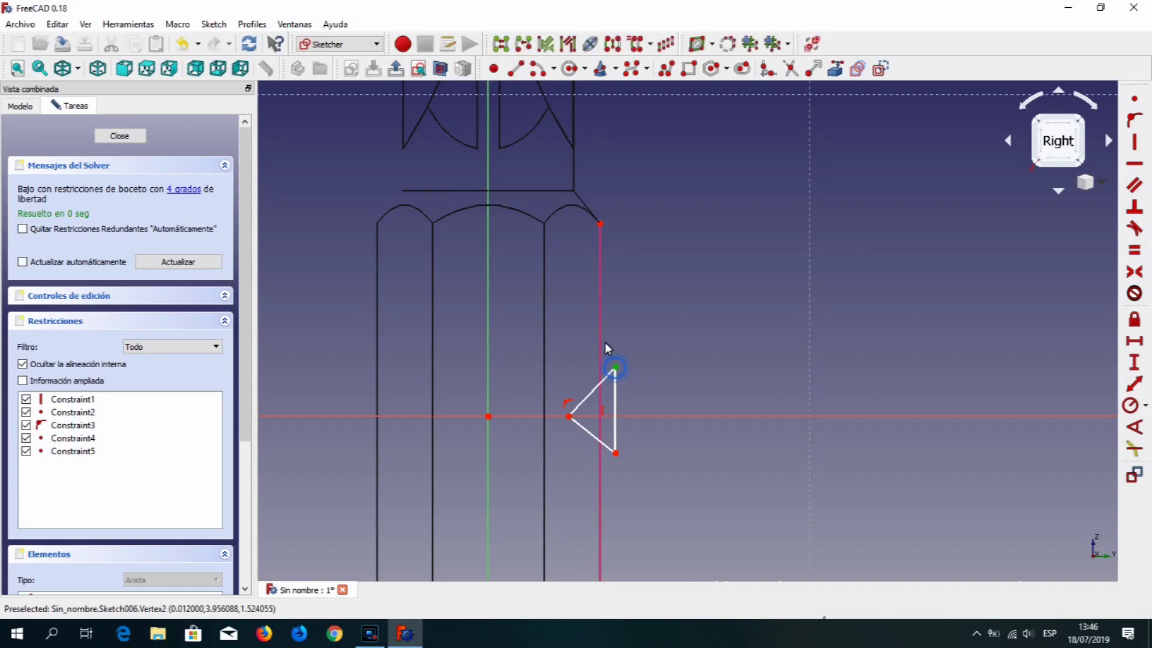
{"action": "left_click", "coordinate": [600, 341]}
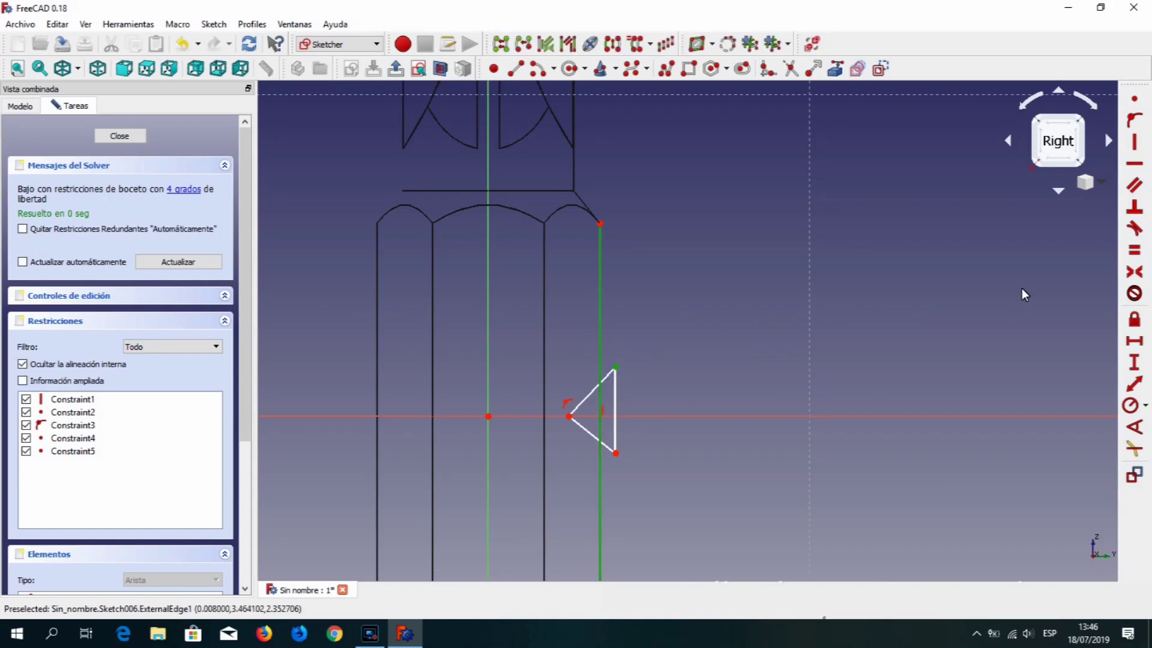
{"action": "left_click", "coordinate": [1134, 120]}
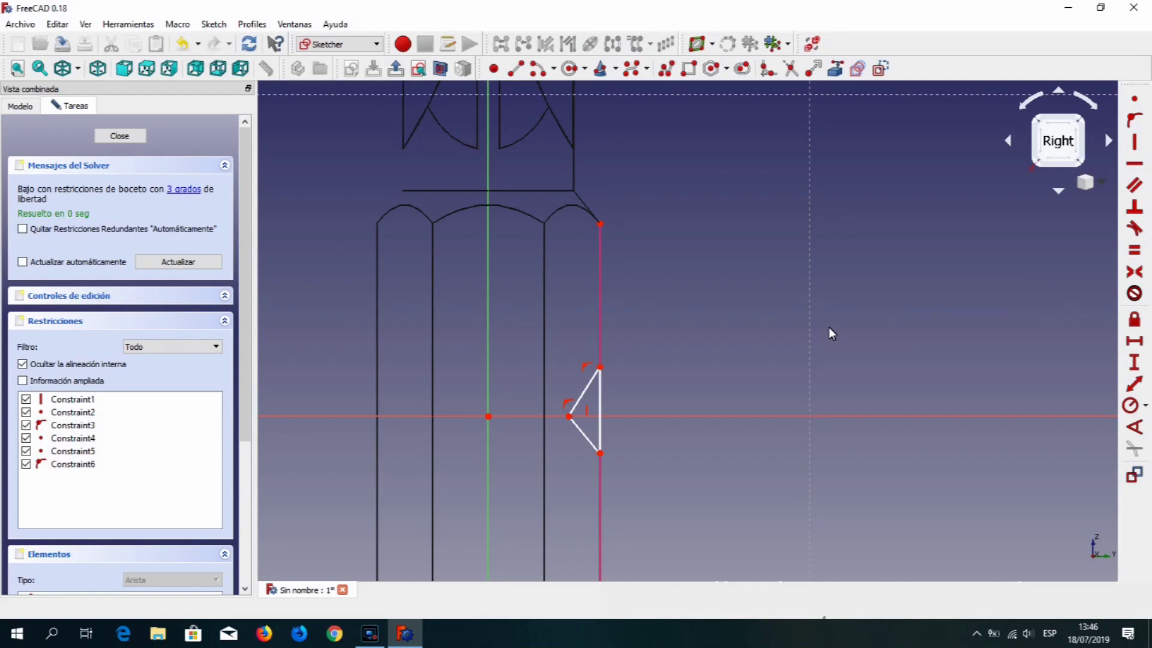
{"action": "left_click", "coordinate": [586, 390]}
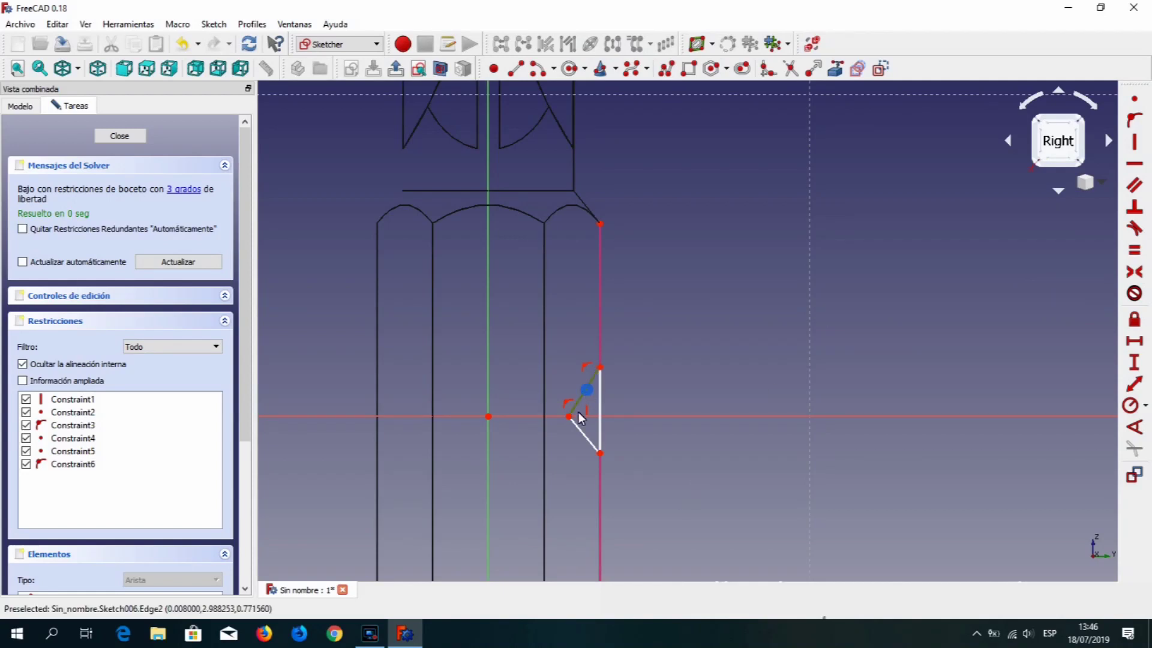
{"action": "left_click", "coordinate": [586, 444]}
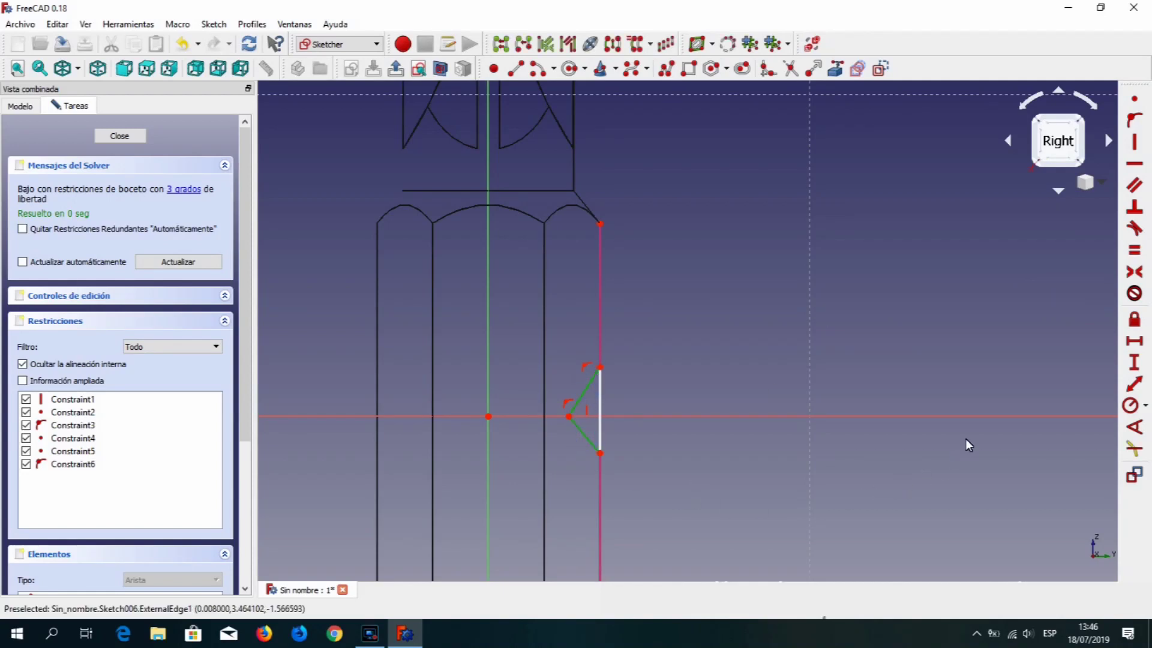
{"action": "left_click", "coordinate": [1132, 250]}
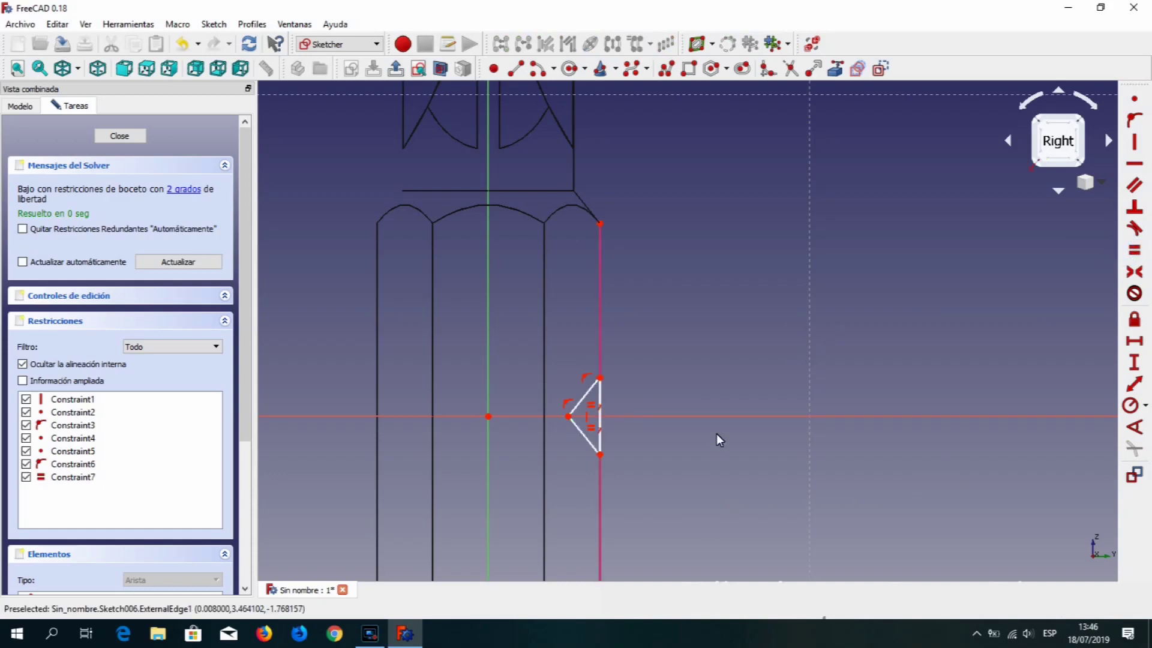
Apply an angle constraint between the triangle's two slanted sides.
{"action": "left_click", "coordinate": [583, 395]}
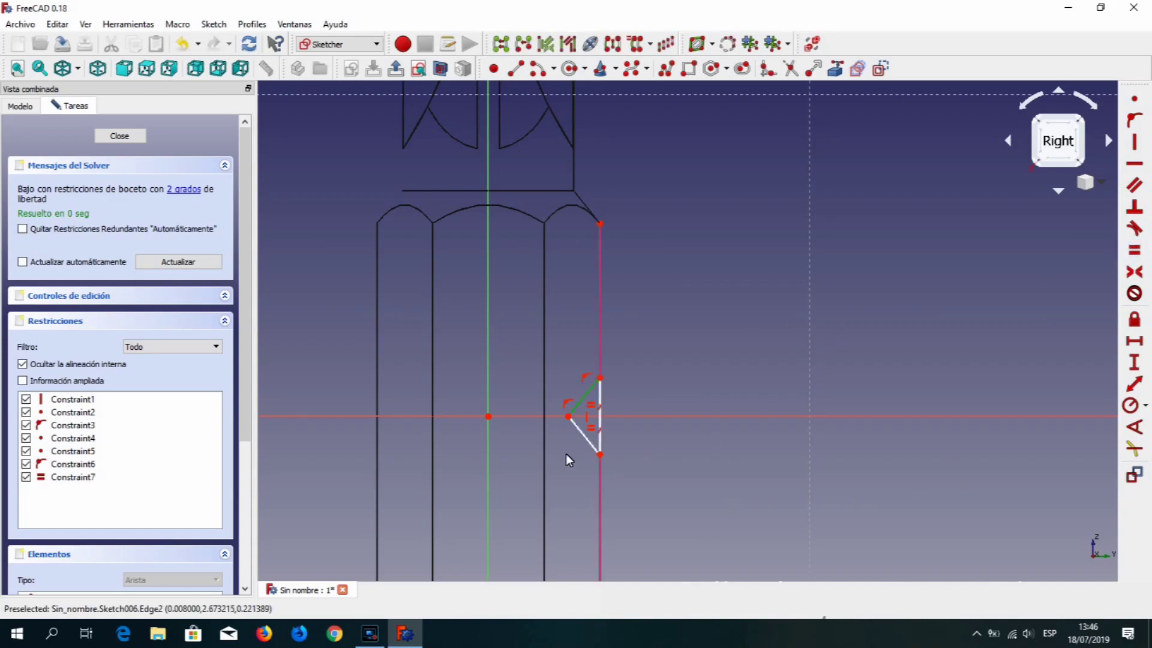
{"action": "left_click", "coordinate": [588, 443]}
{"action": "left_click", "coordinate": [1134, 428]}
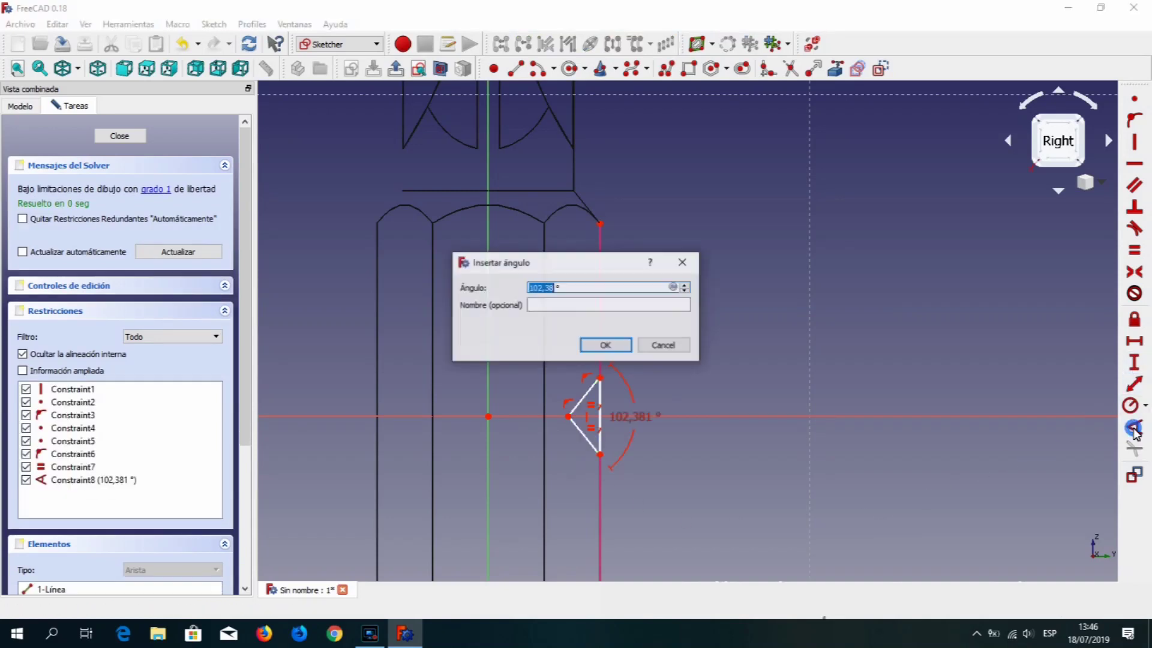
Set the angle between the slanted sides to 120°.
{"action": "type", "text": "1"}
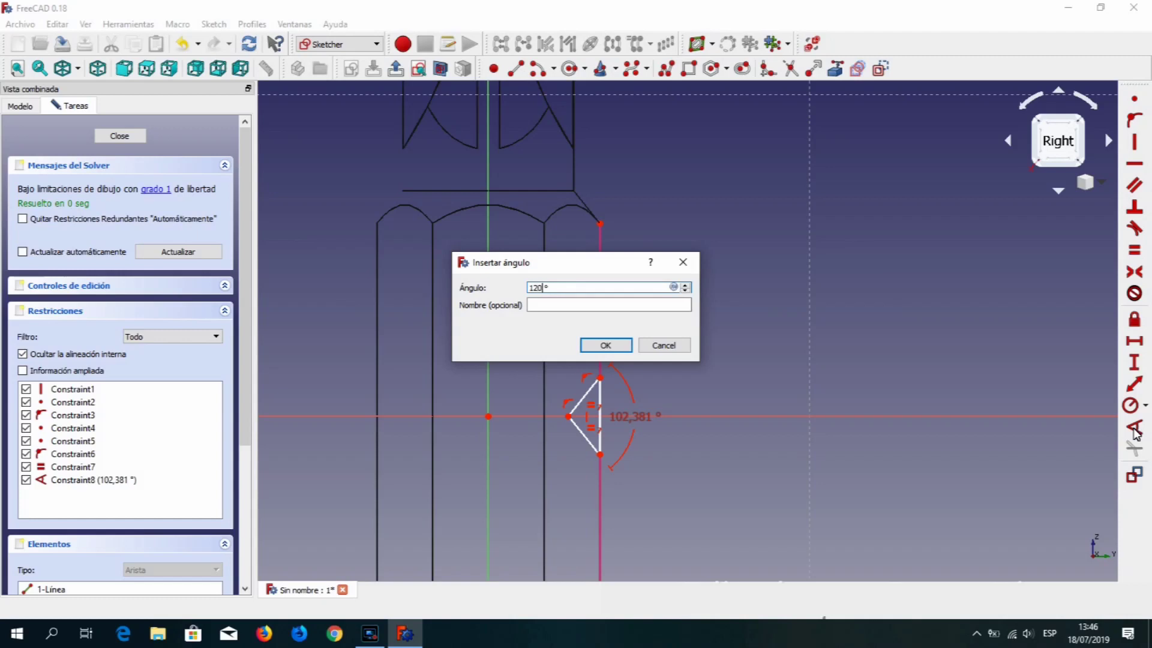
{"action": "key", "text": "Return"}
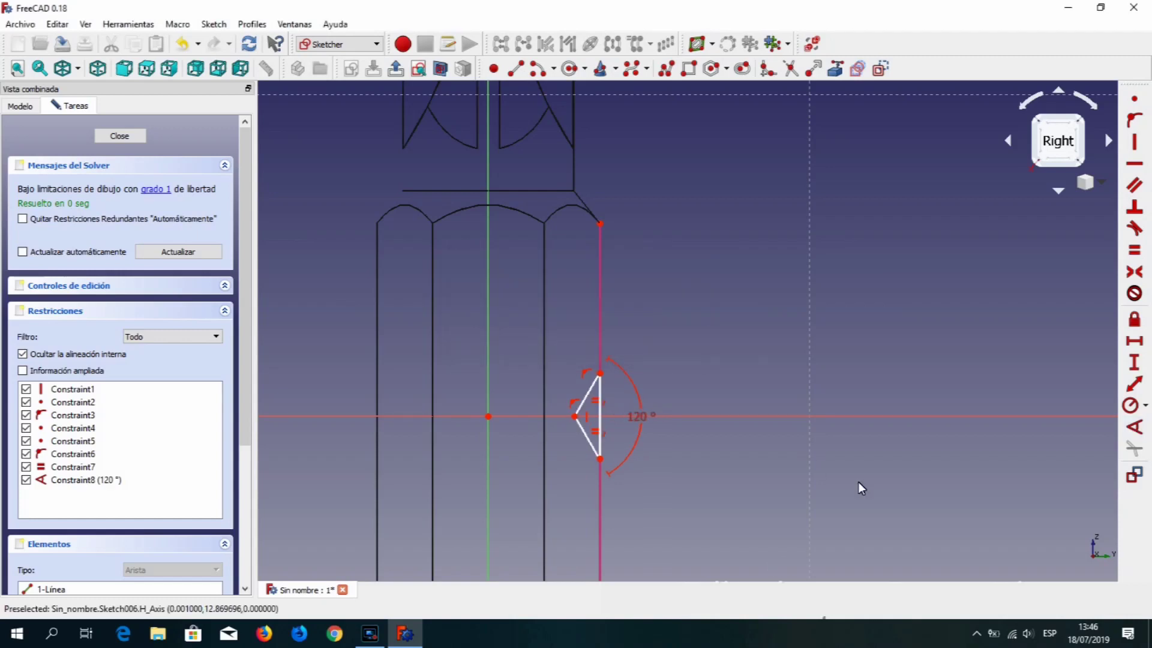
{"action": "left_click", "coordinate": [574, 416]}
{"action": "left_click", "coordinate": [600, 458]}
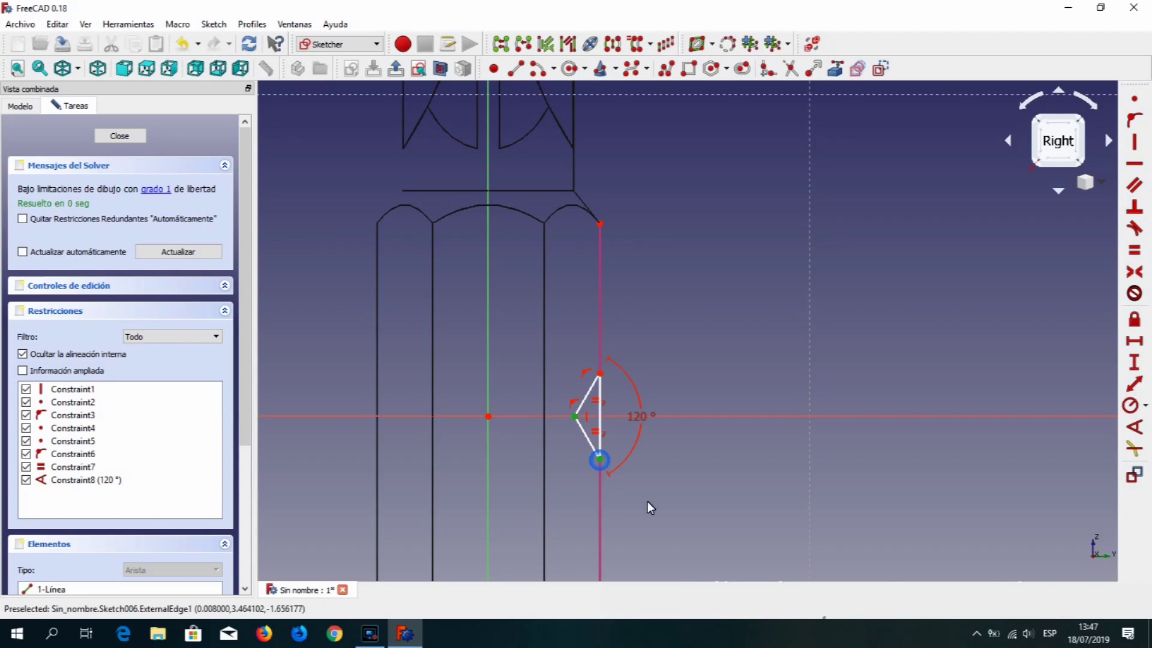
{"action": "left_click", "coordinate": [1134, 361]}
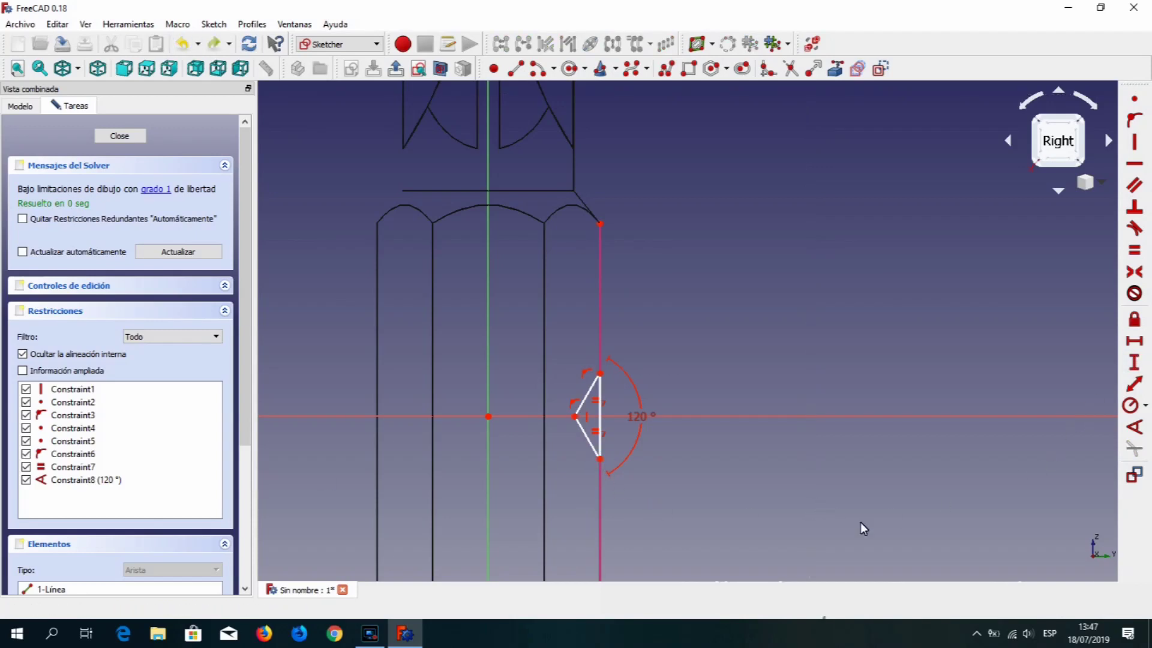
Set a 0,25 mm horizontal distance between the left and bottom vertices and close the sketch.
{"action": "left_click", "coordinate": [574, 415]}
{"action": "left_click", "coordinate": [600, 459]}
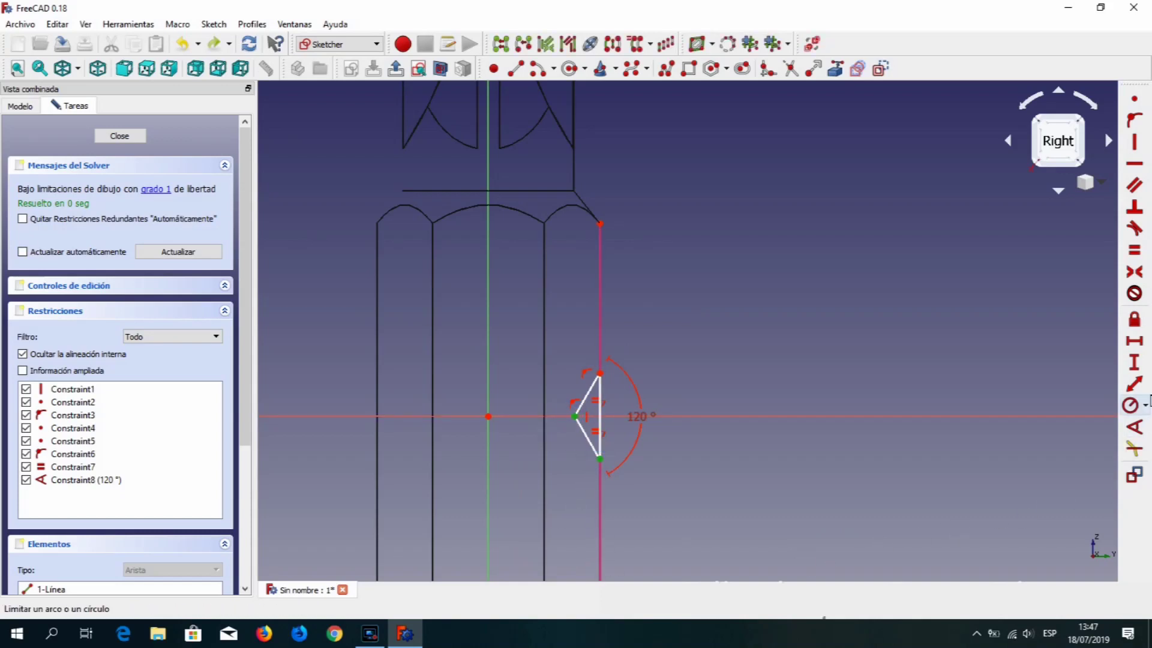
{"action": "left_click", "coordinate": [1134, 340]}
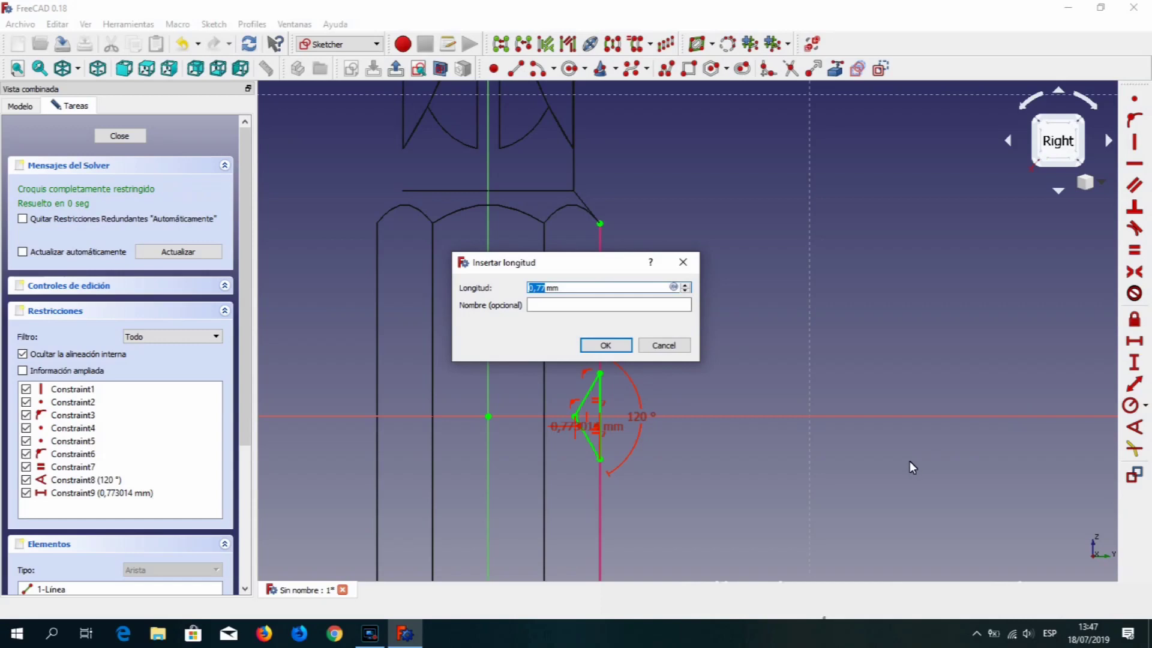
{"action": "type", "text": "0"}
{"action": "left_click", "coordinate": [601, 346]}
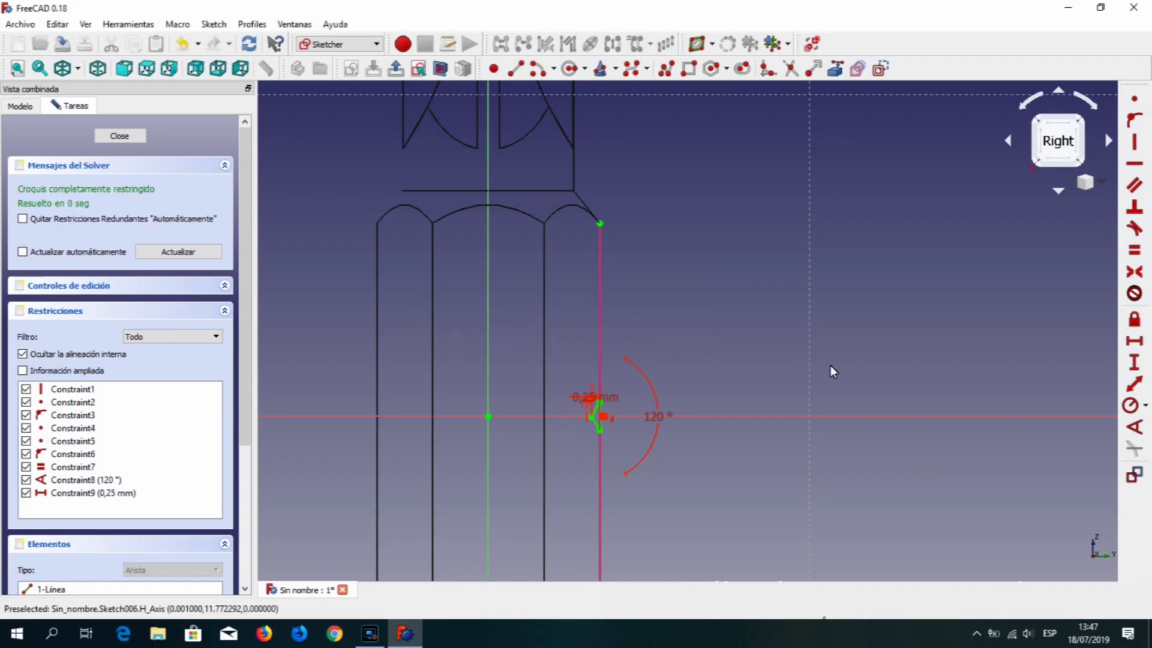
{"action": "left_click_drag", "start_coordinate": [606, 398], "coordinate": [658, 326]}
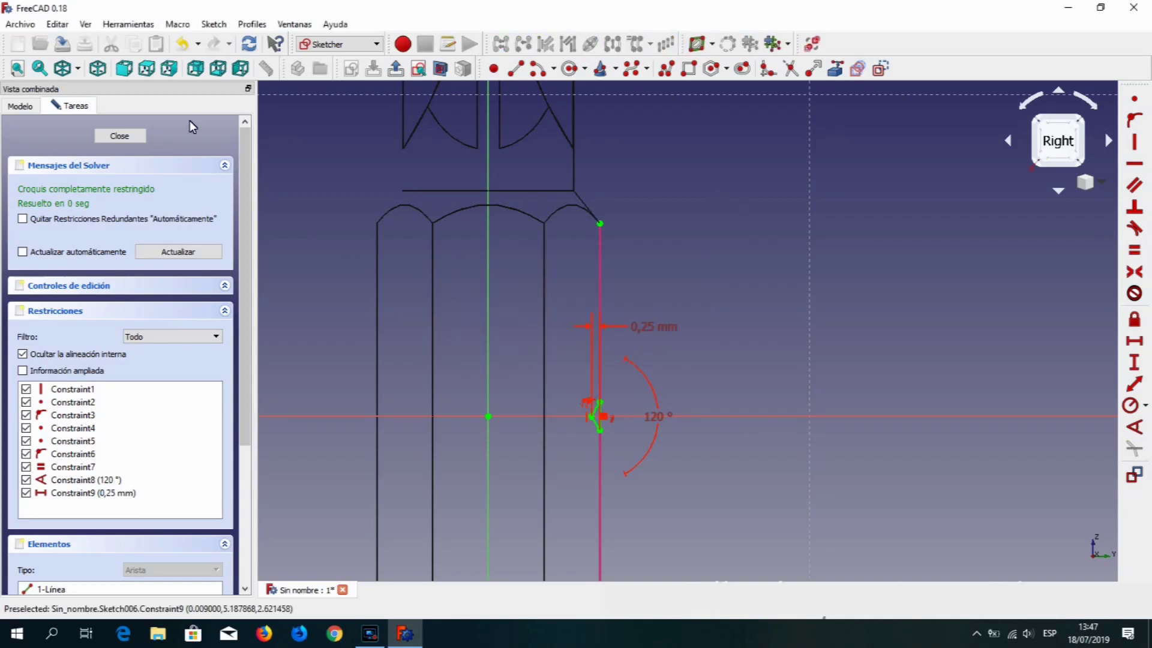
{"action": "left_click", "coordinate": [120, 136]}
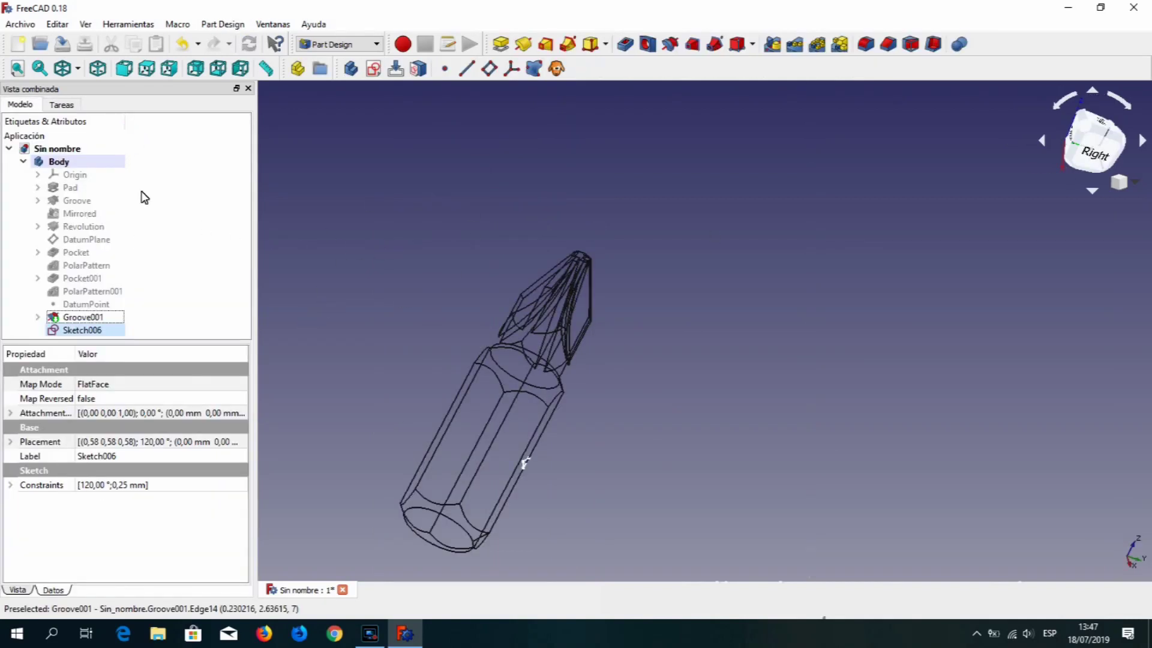
Switch the draw style to Flat Lines and orbit the bit more upright.
{"action": "left_click", "coordinate": [76, 69]}
{"action": "left_click", "coordinate": [89, 106]}
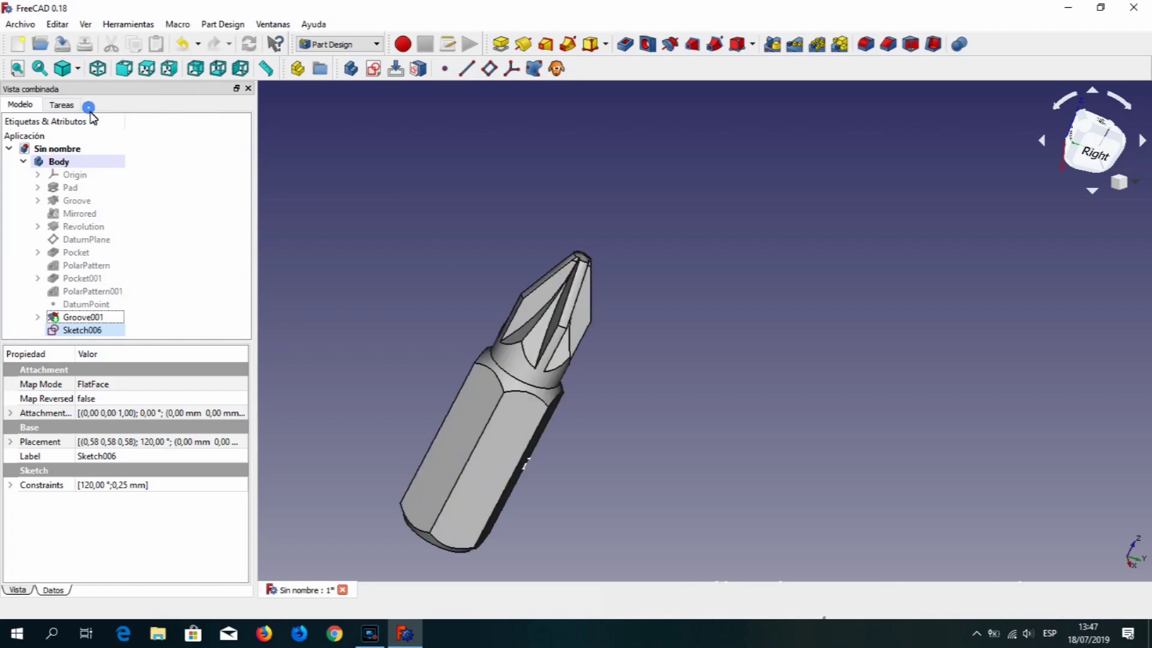
{"action": "mouse_move", "coordinate": [789, 373]}
{"action": "middle_mouse_down"}
{"action": "mouse_move", "coordinate": [685, 351]}
{"action": "mouse_move", "coordinate": [695, 372]}
{"action": "middle_mouse_up"}
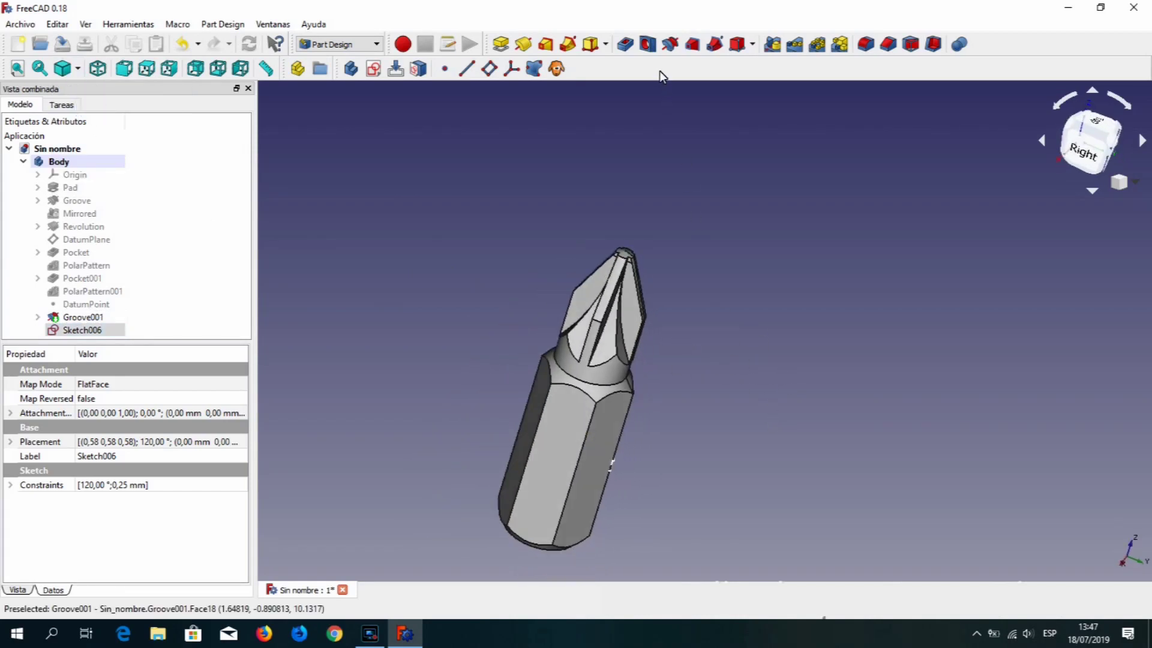
Groove Sketch006 a full 360° around the base Z axis, notching a ring in the hex shank.
{"action": "left_click", "coordinate": [669, 43]}
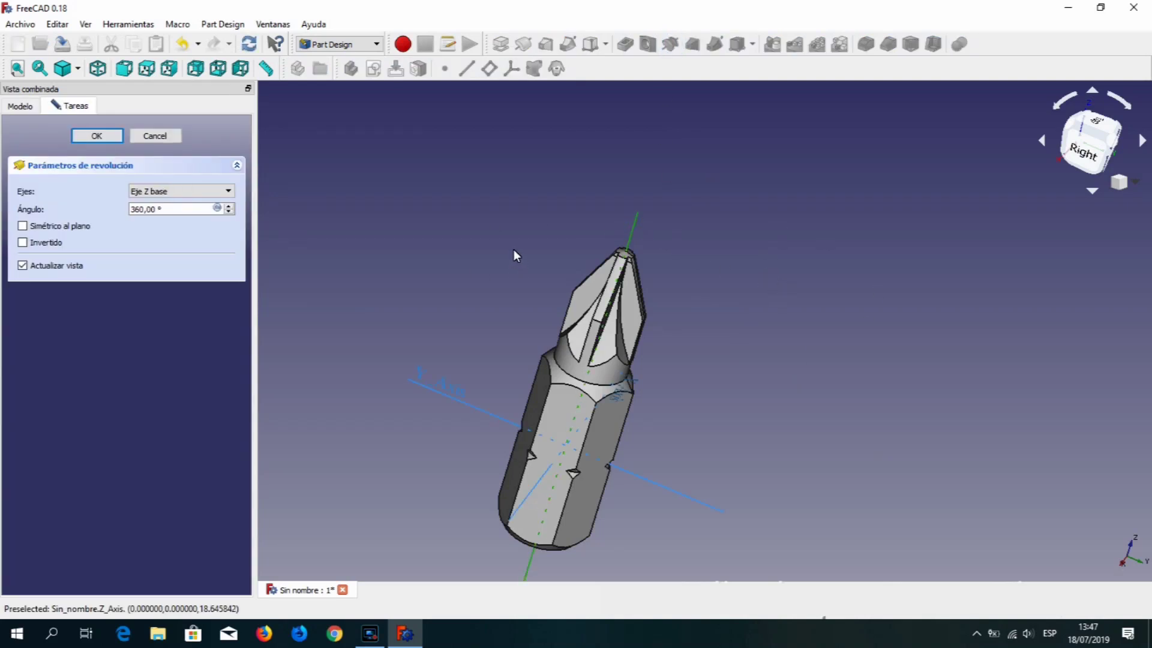
{"action": "left_click", "coordinate": [100, 137]}
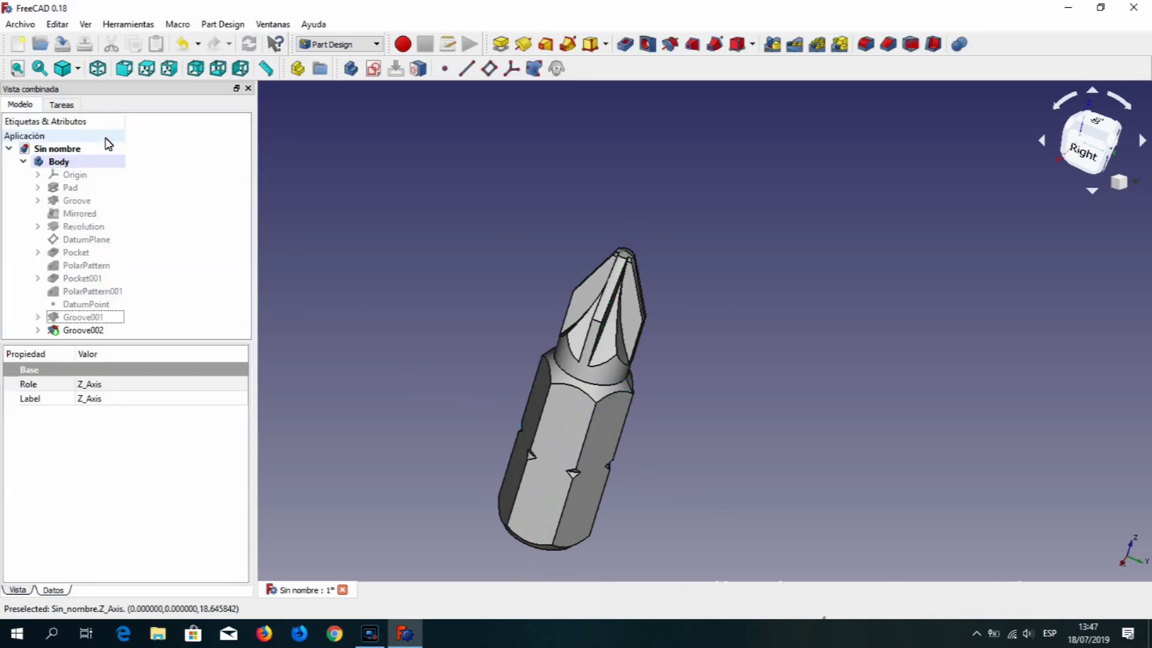
{"action": "mouse_move", "coordinate": [692, 397]}
{"action": "middle_mouse_down"}
{"action": "mouse_move", "coordinate": [696, 339]}
{"action": "mouse_move", "coordinate": [530, 409]}
{"action": "mouse_move", "coordinate": [616, 387]}
{"action": "mouse_move", "coordinate": [768, 403]}
{"action": "mouse_move", "coordinate": [773, 440]}
{"action": "middle_mouse_up"}
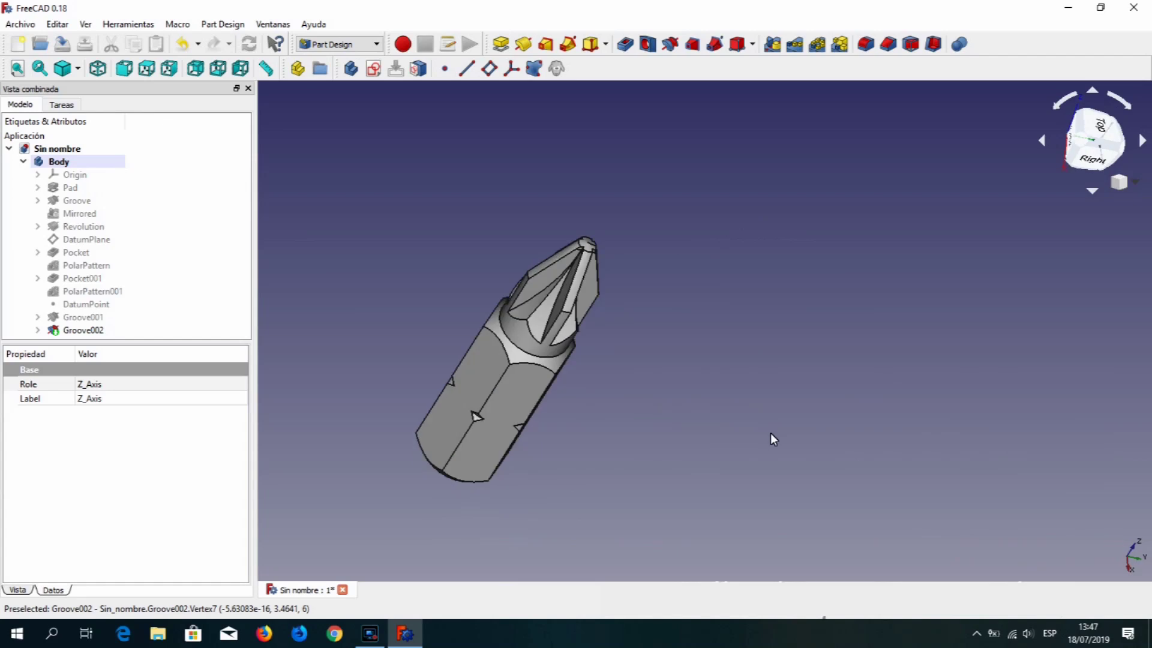
{"action": "left_click", "coordinate": [85, 330]}
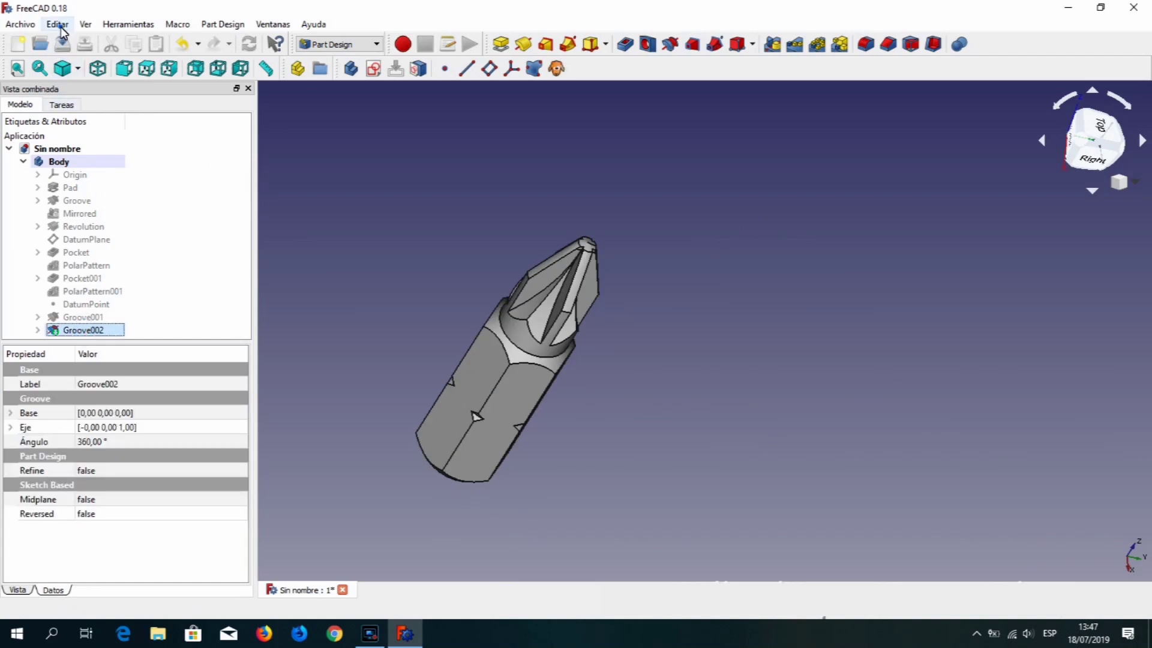
Give Groove002 the Aluminio material via View > Appearance for a dark metallic finish.
{"action": "left_click", "coordinate": [61, 27]}
{"action": "left_click", "coordinate": [179, 336]}
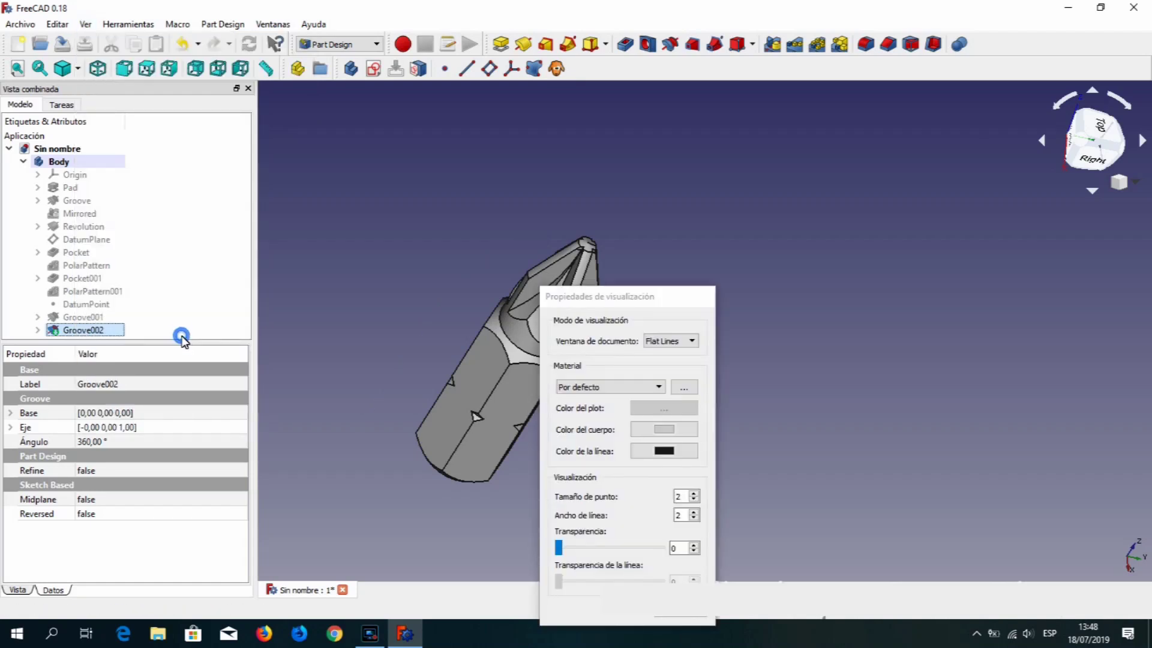
{"action": "left_click", "coordinate": [590, 389]}
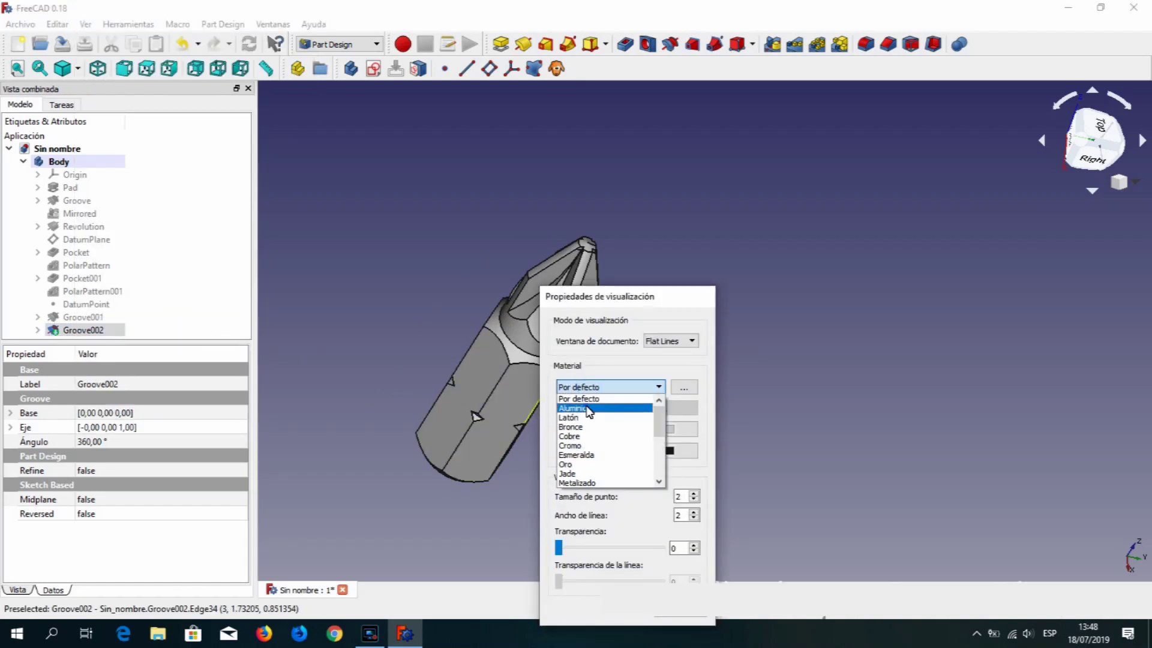
{"action": "left_click", "coordinate": [589, 410]}
{"action": "left_click", "coordinate": [683, 617]}
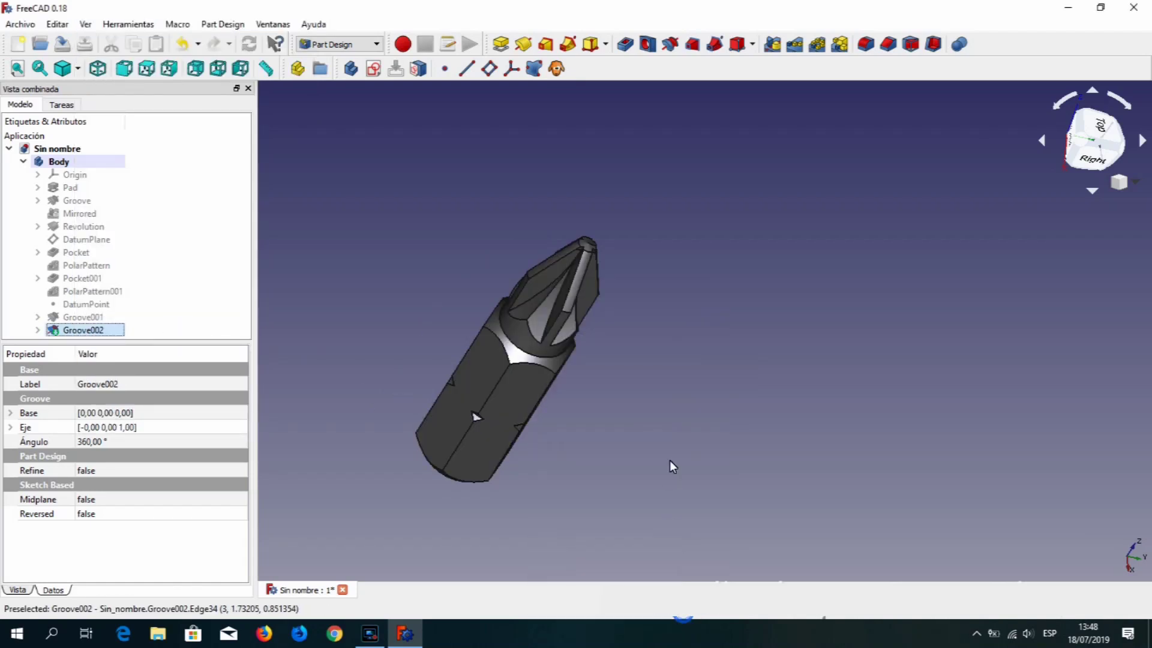
{"action": "left_click", "coordinate": [677, 420]}
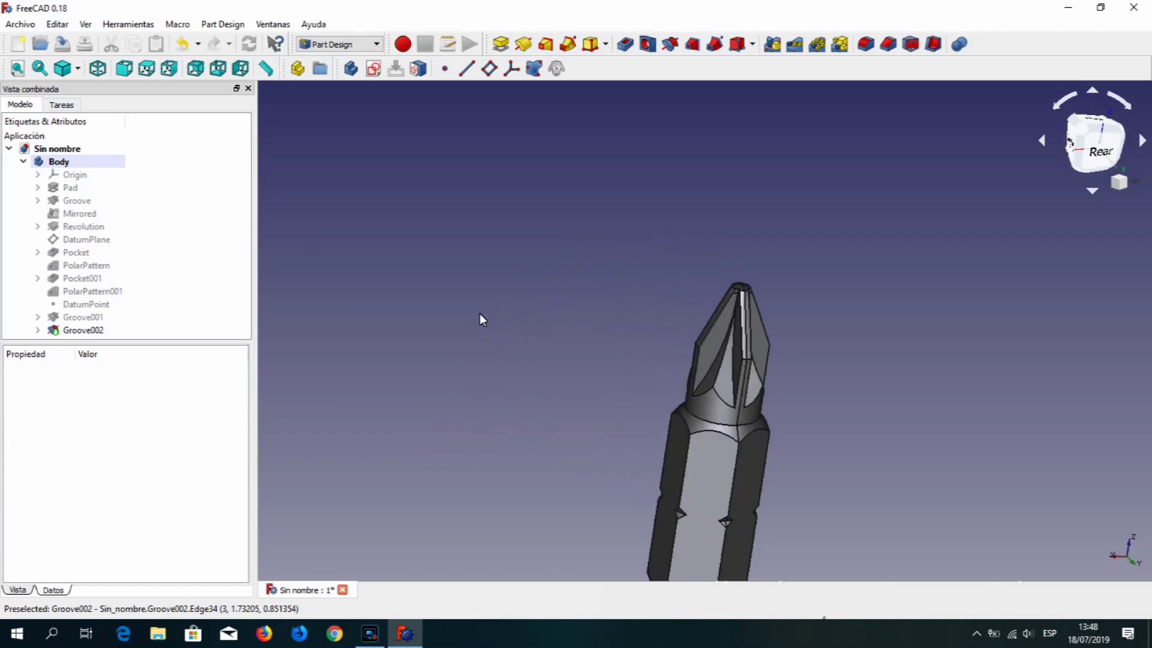